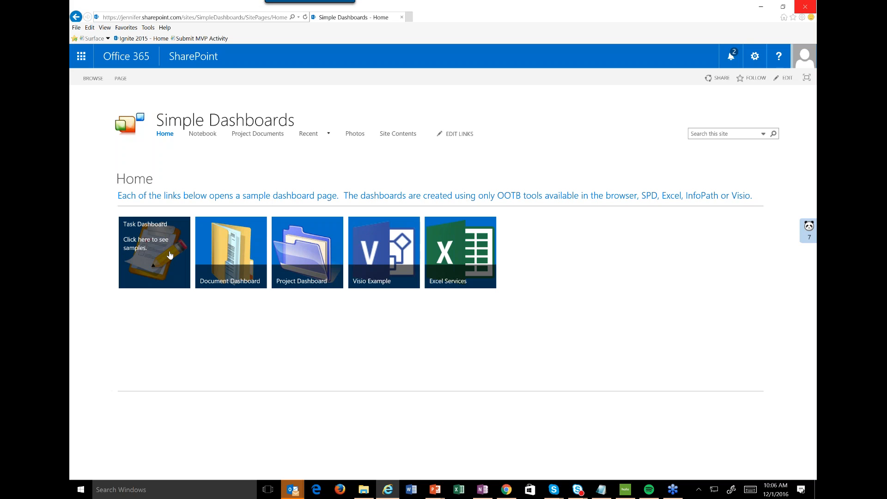
Open the Task Dashboard and look through its timeline, active tasks and overdue tasks.
left_click(170, 255)
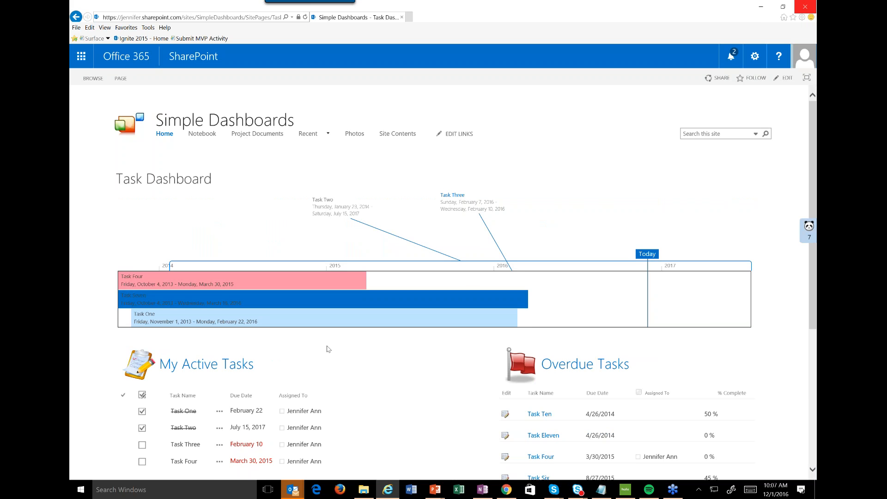
scroll(327, 349, "down", 3)
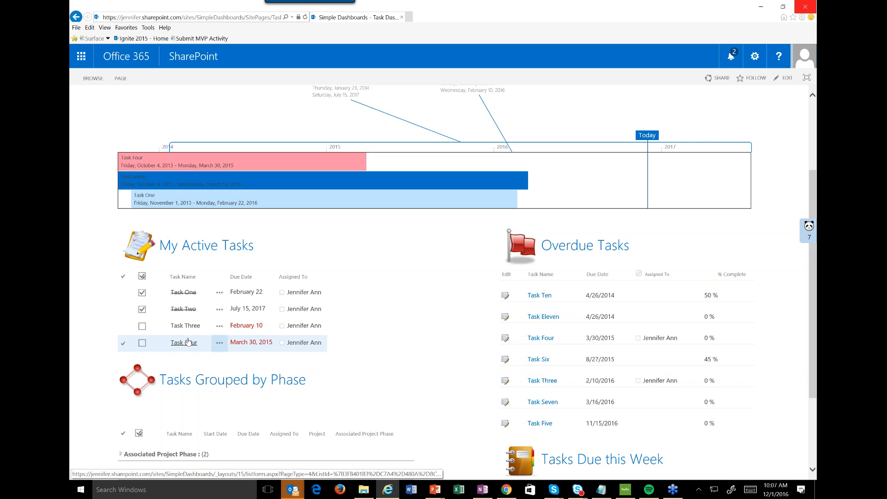
scroll(188, 341, "down", 3)
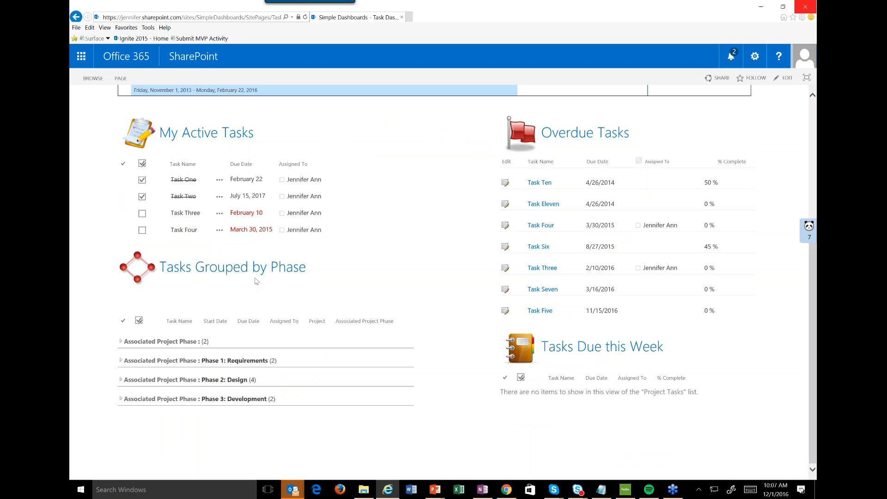
Expand and collapse the Phase 1: Requirements group, and expand the Phase 2: Design group to review its tasks' due dates.
left_click(121, 361)
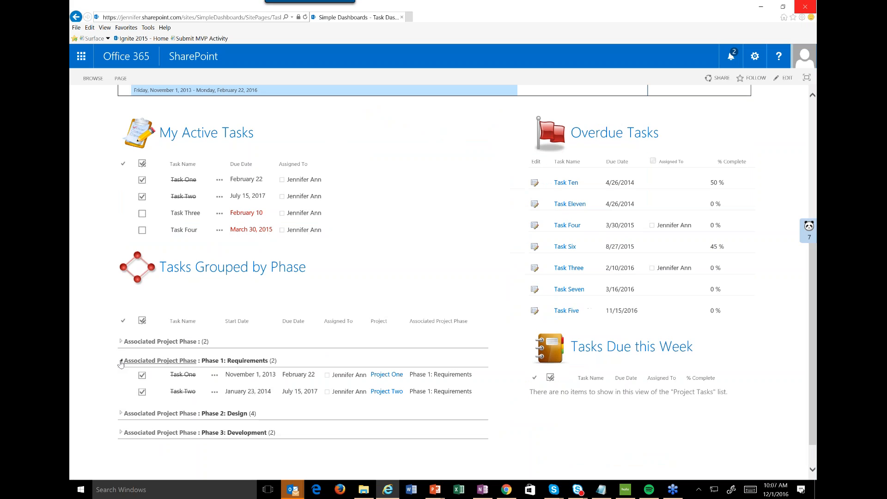
left_click(121, 362)
left_click(120, 380)
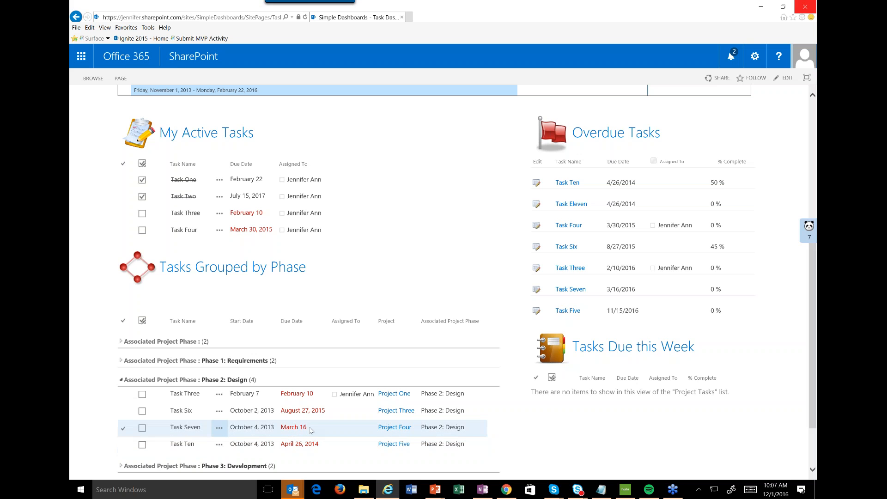
left_click_drag(281, 429, 325, 427)
left_click(333, 433)
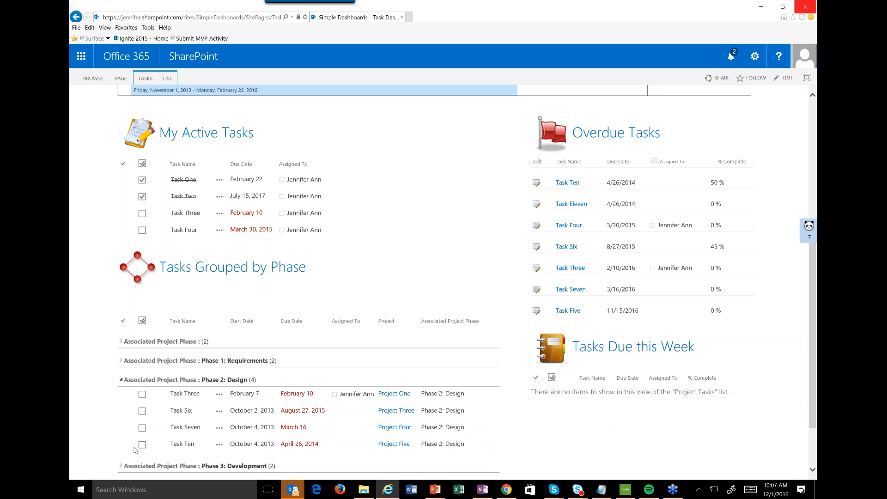
left_click(186, 412)
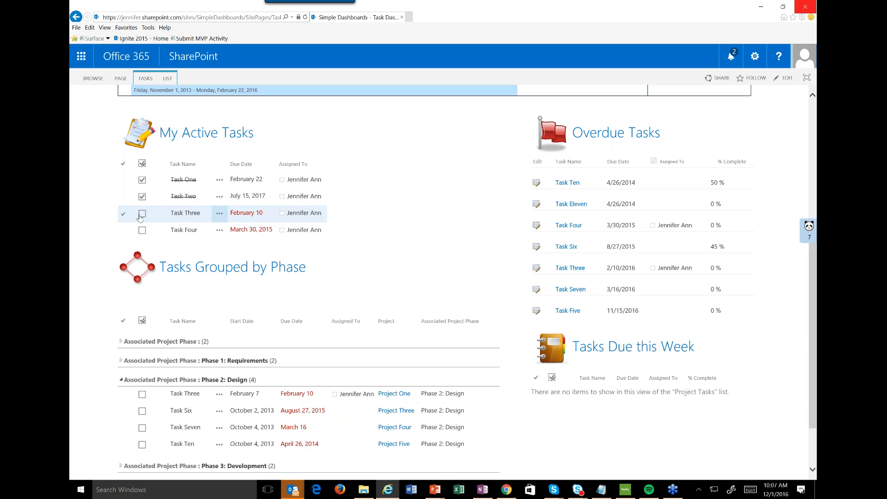
Edit Task Ten from the overdue tasks, set its due date to 12/3/2016, save it, and check the updated dashboard.
left_click(536, 182)
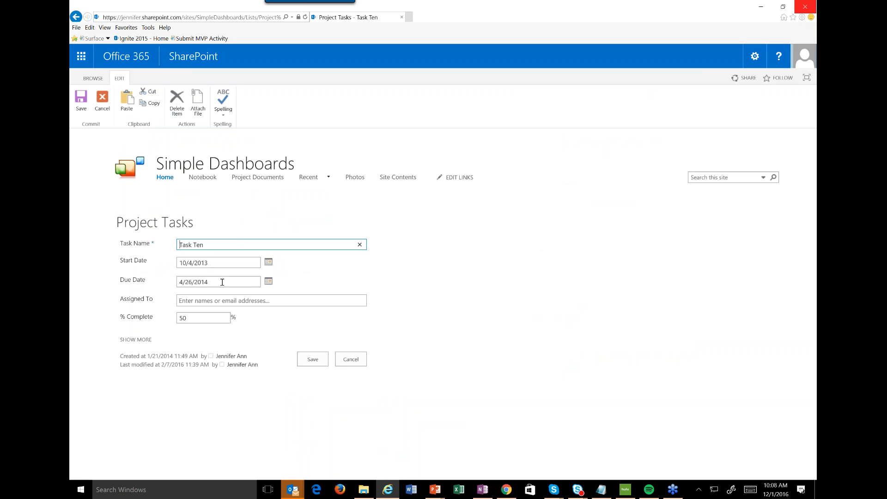
left_click(222, 282)
key("ctrl+a")
type("12/3/2016")
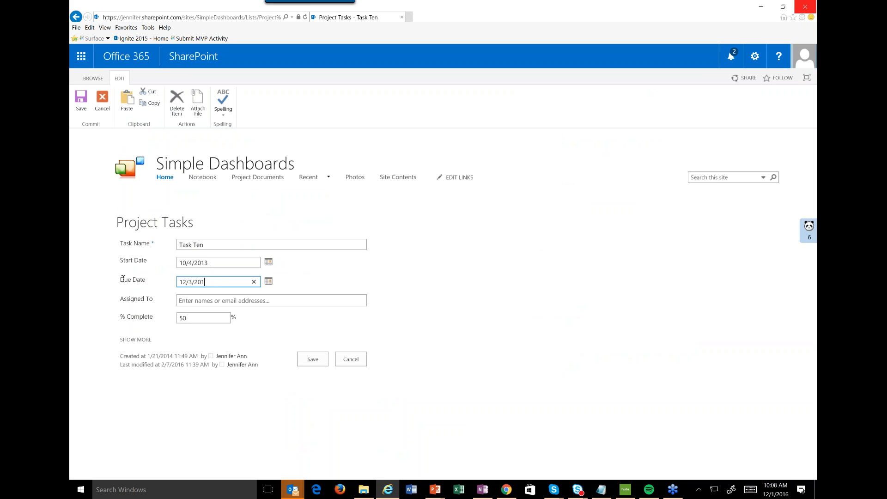
left_click(325, 361)
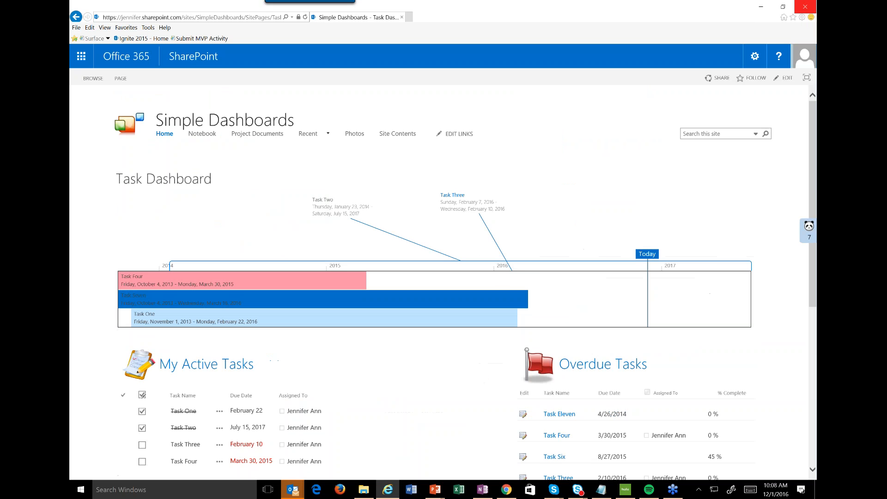
scroll(622, 408, "down", 4)
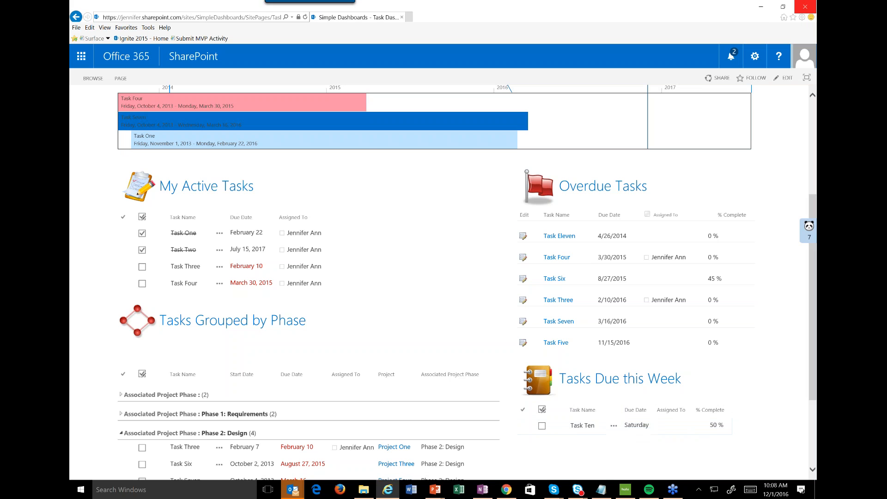
Open the Project Tasks list from the site contents in a new browser tab.
scroll(439, 281, "up", 4)
left_click(754, 58)
left_click(723, 188)
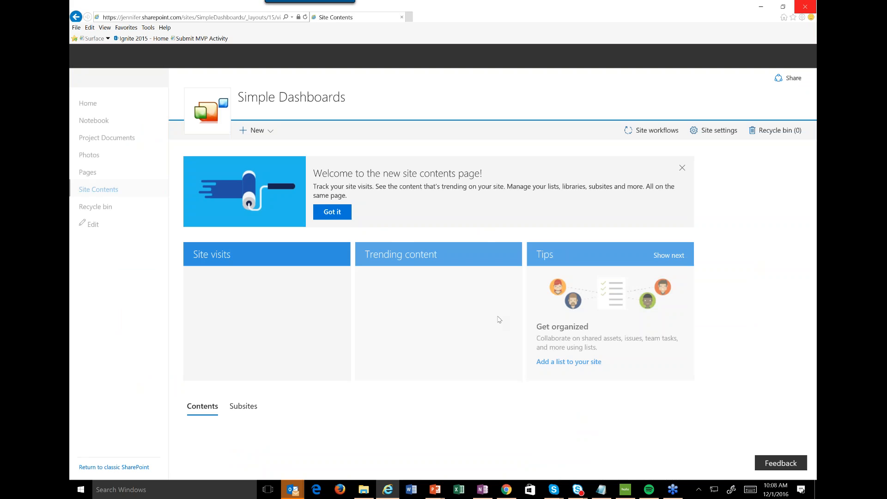
scroll(499, 319, "down", 8)
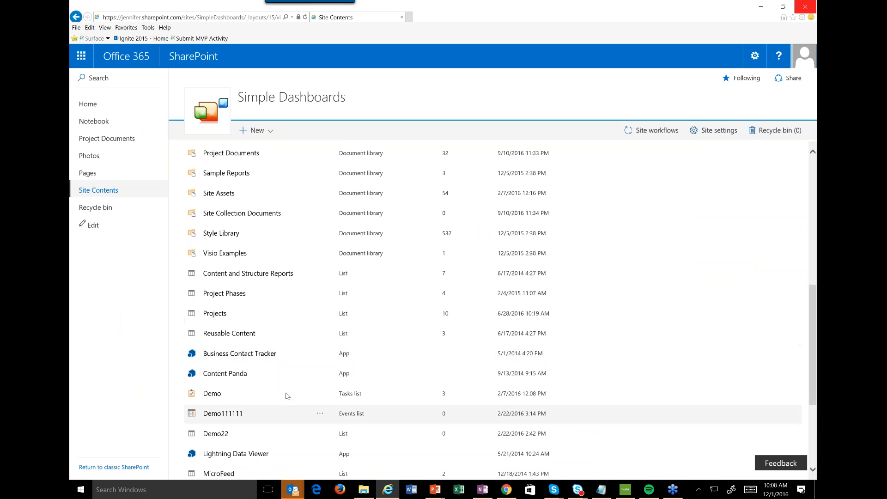
scroll(286, 396, "down", 1)
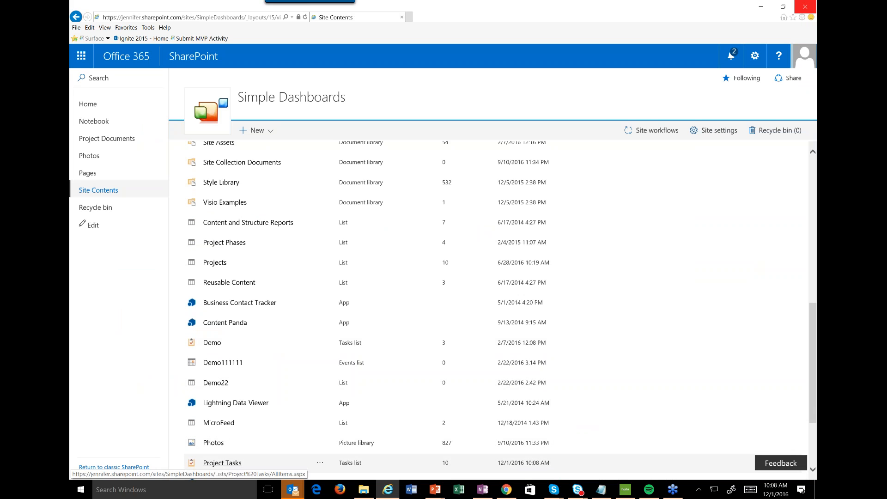
left_click(218, 463)
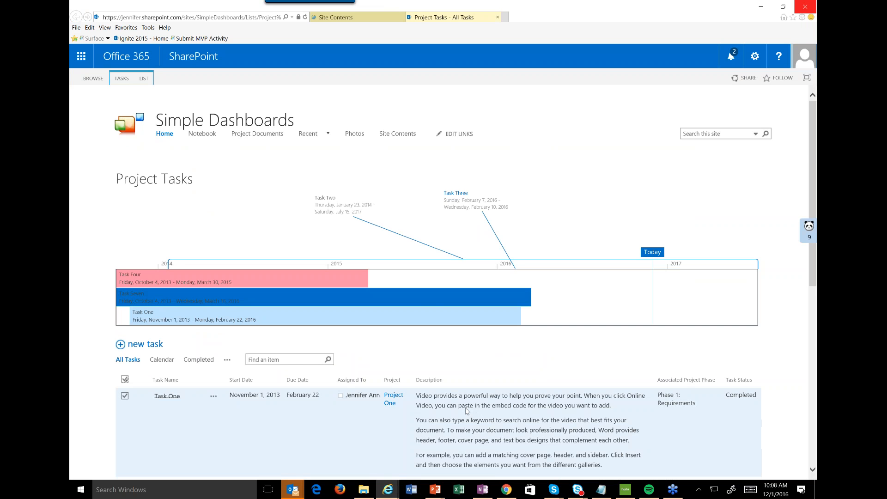
Look through the tasks and their columns in the All Tasks view of the Project Tasks list.
scroll(466, 411, "down", 3)
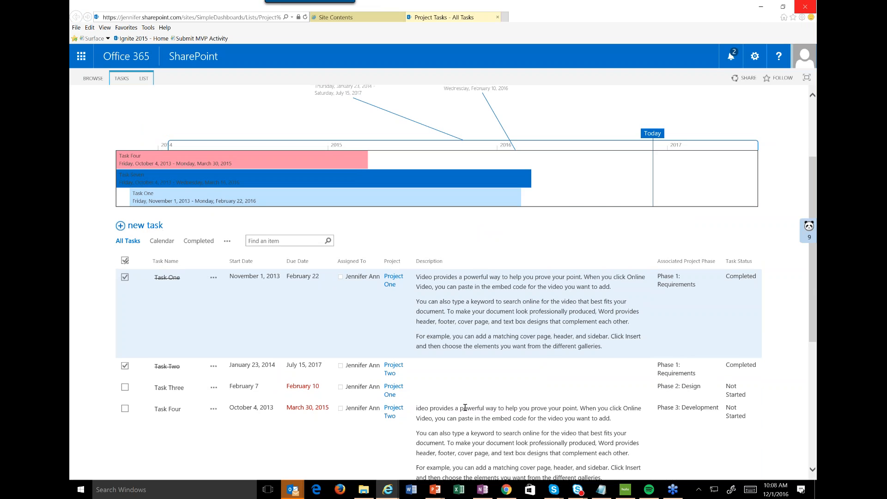
scroll(464, 408, "down", 3)
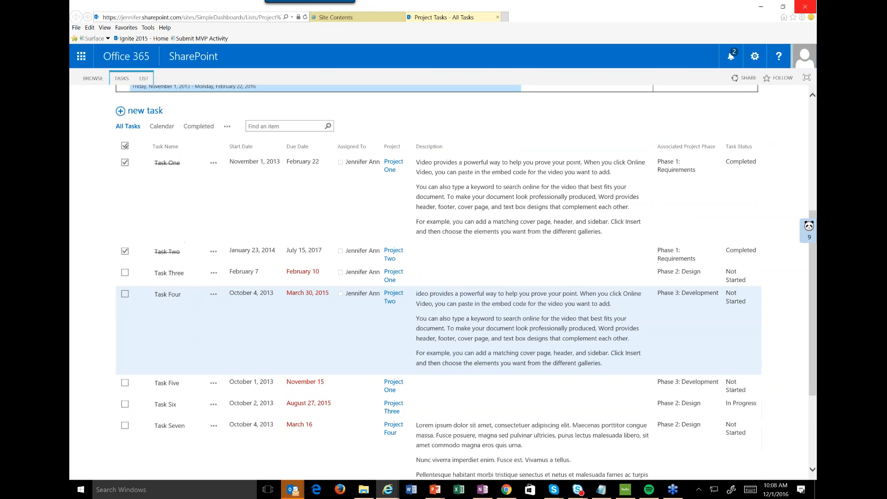
scroll(464, 408, "up", 5)
Reopen the Task Dashboard from the site's home page and compare it with the Project Tasks list.
left_click(336, 17)
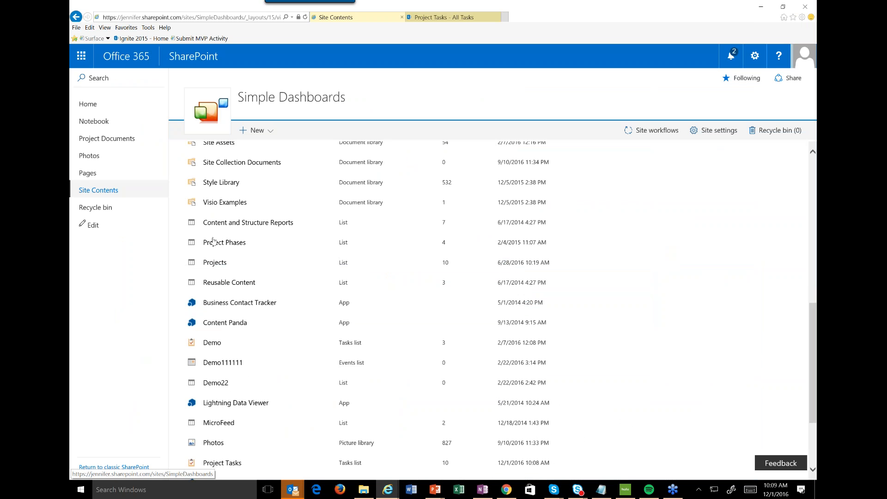
scroll(323, 242, "up", 2)
left_click(88, 105)
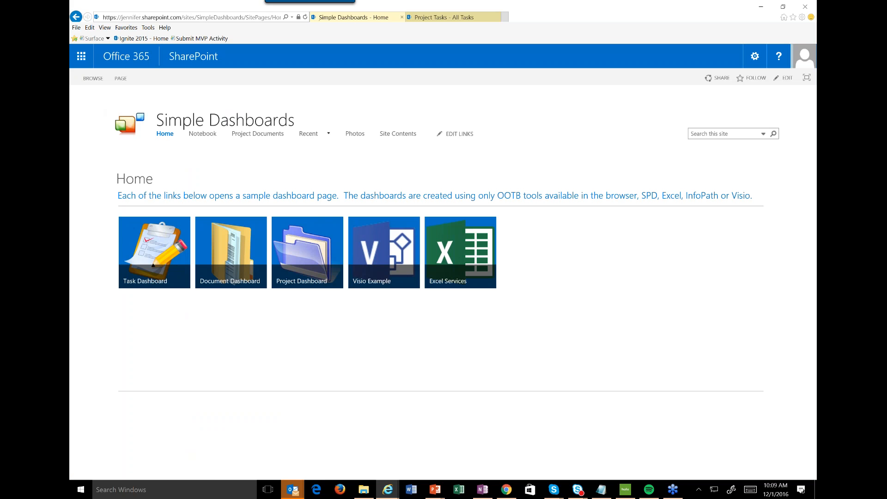
left_click(153, 265)
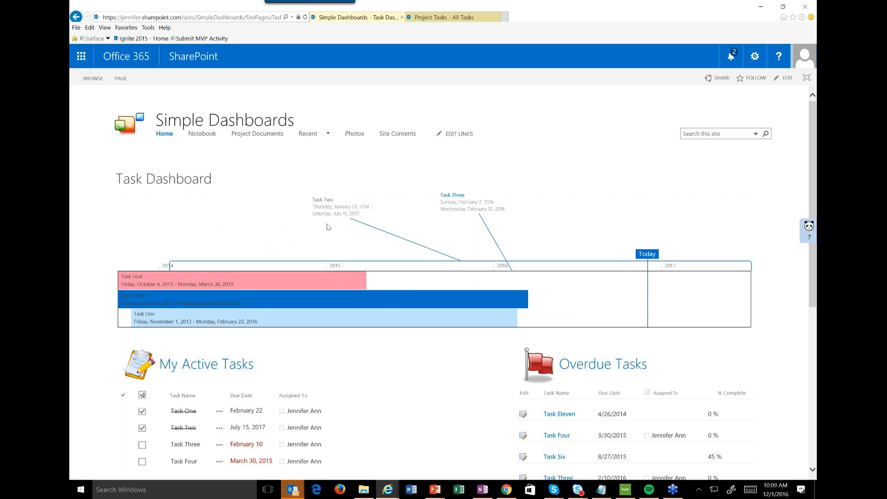
scroll(340, 274, "down", 2)
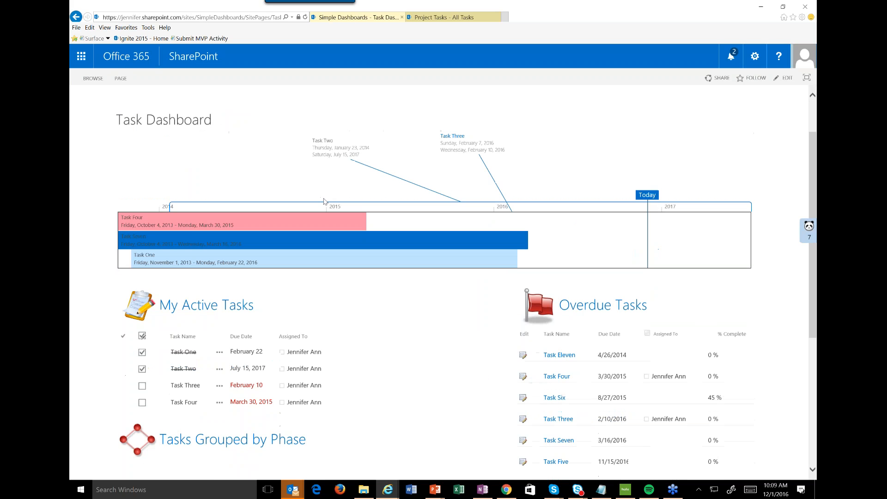
left_click(457, 18)
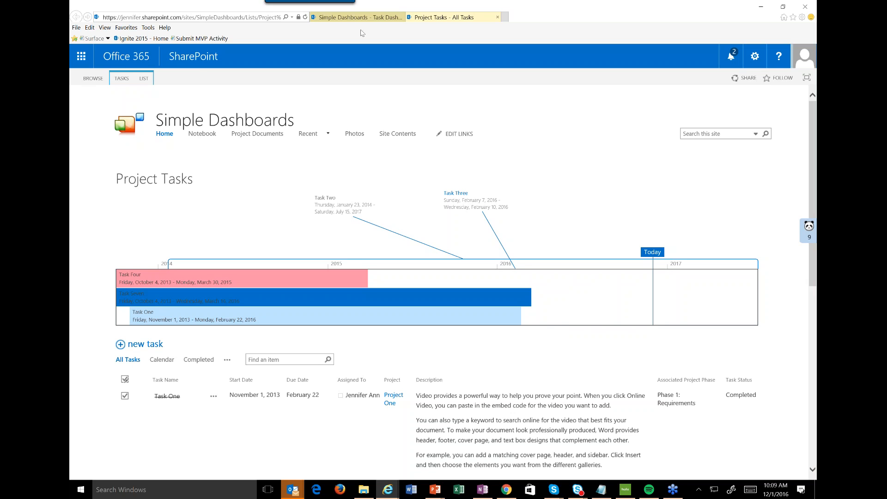
left_click(356, 21)
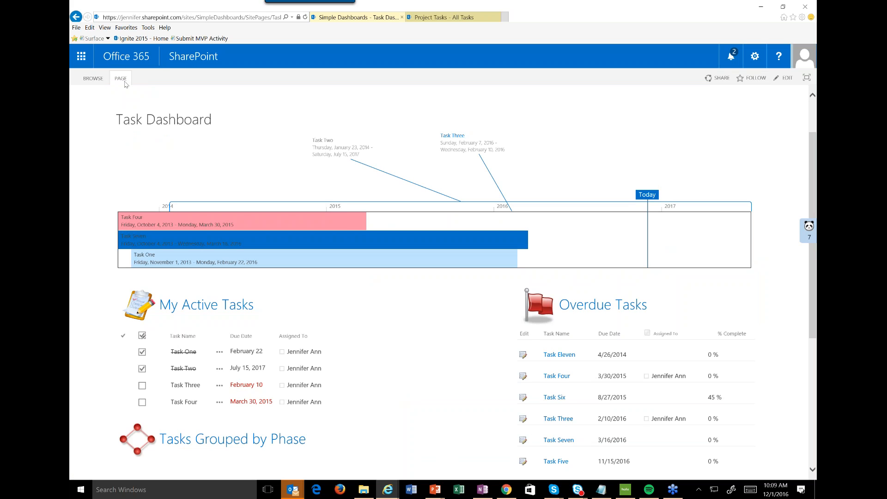
Return to the site's home page and open the Document Dashboard.
left_click(121, 79)
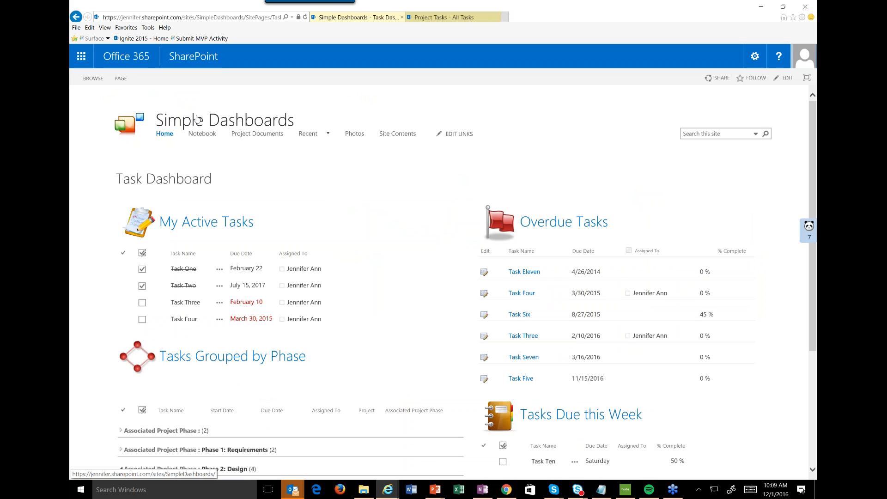
left_click(197, 119)
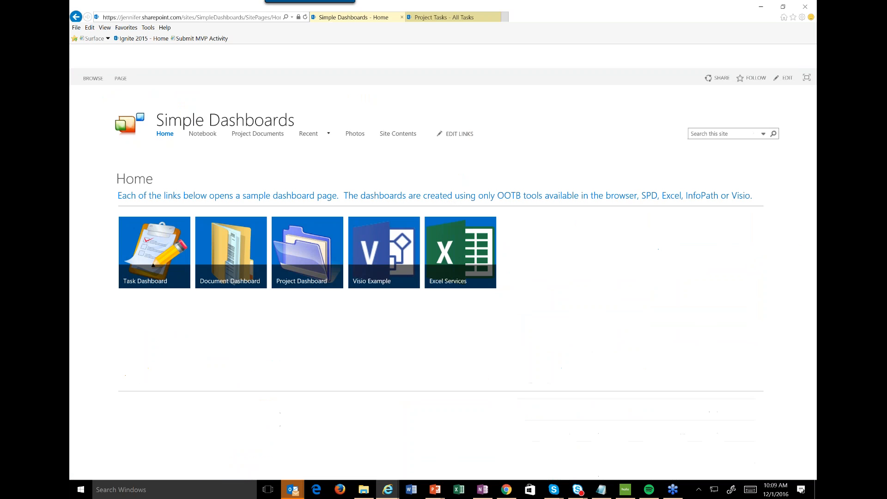
left_click(229, 263)
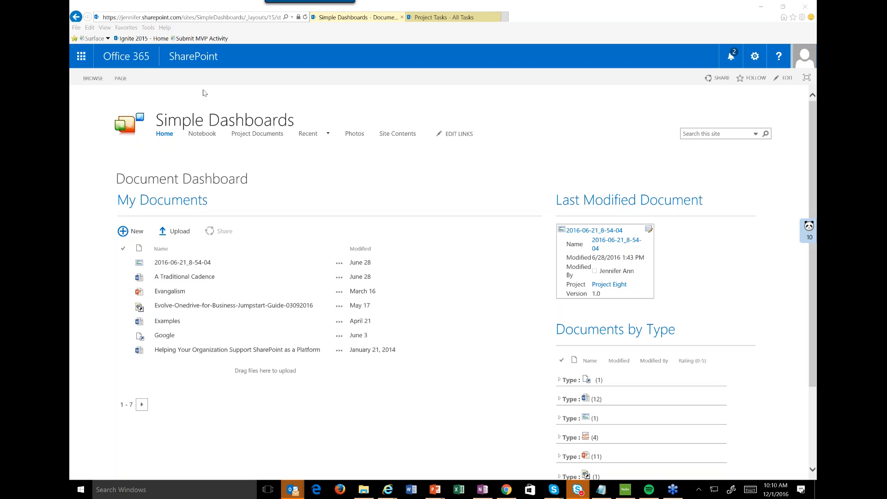
Open the Project Dashboard from the home page and filter its details by Project Nine, then by Project Five.
left_click(180, 129)
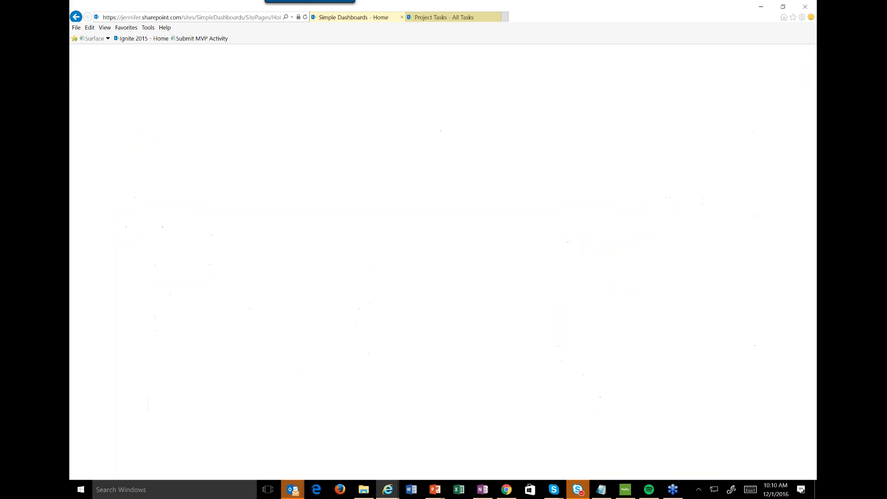
left_click(294, 255)
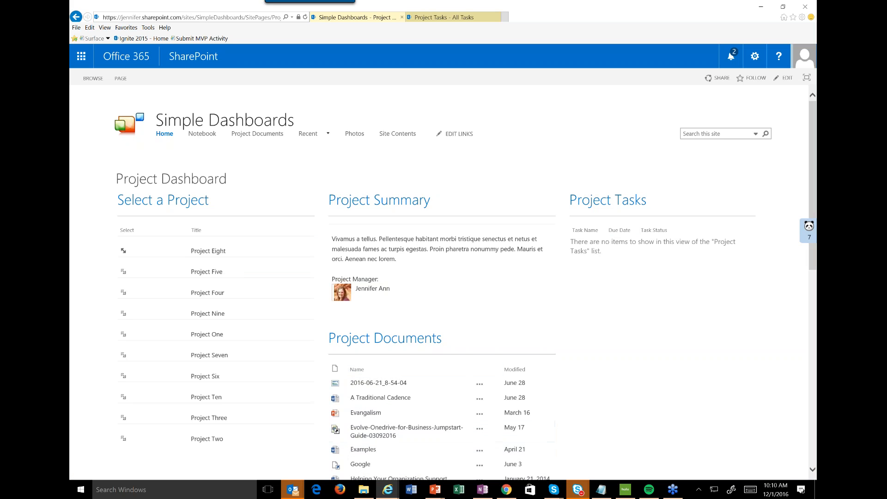
left_click(124, 314)
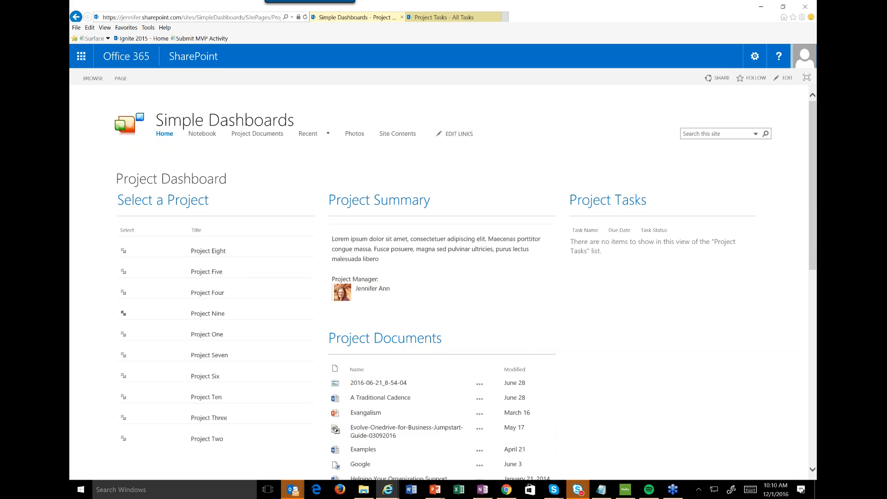
left_click(123, 273)
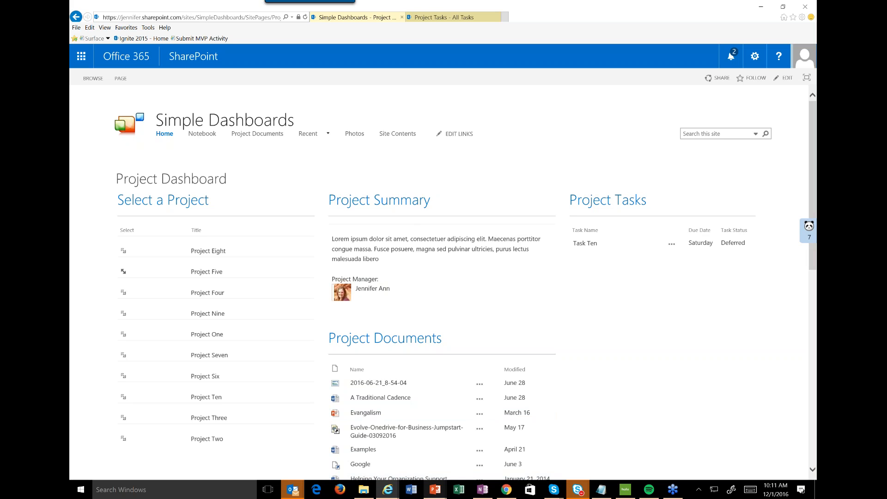
Switch to the running PowerPoint slide show and advance to the Lists & Views slide.
left_click(435, 489)
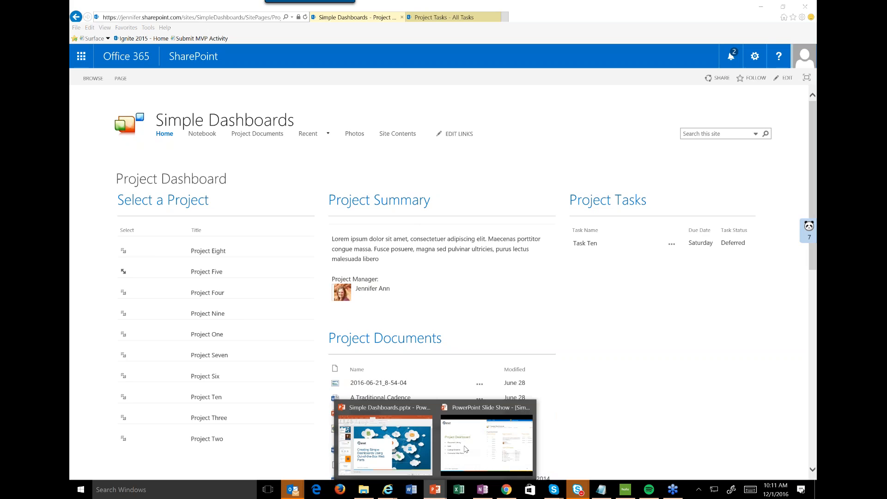
left_click(465, 449)
key("Right")
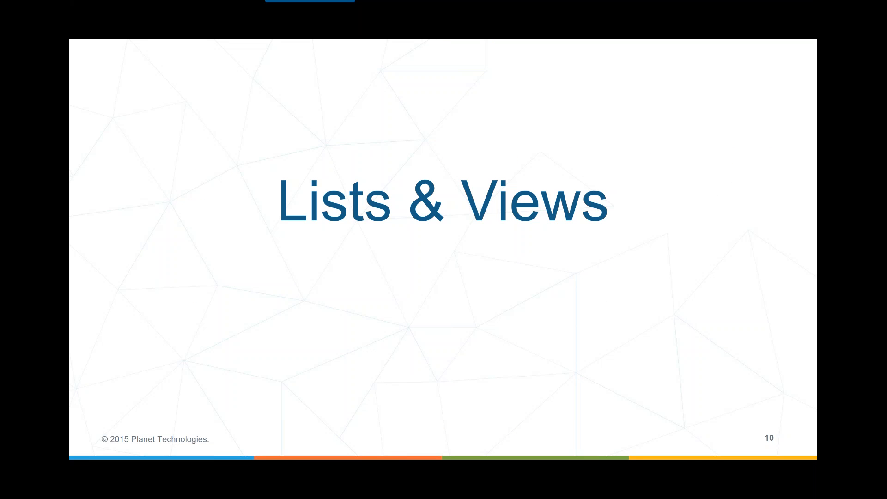
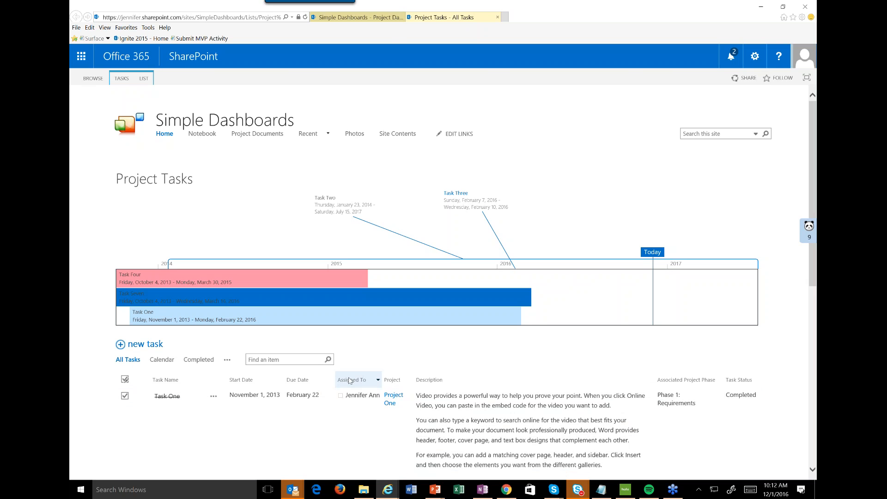
Add Task Six from the Project Tasks list to the timeline.
scroll(349, 379, "down", 4)
left_click(213, 349)
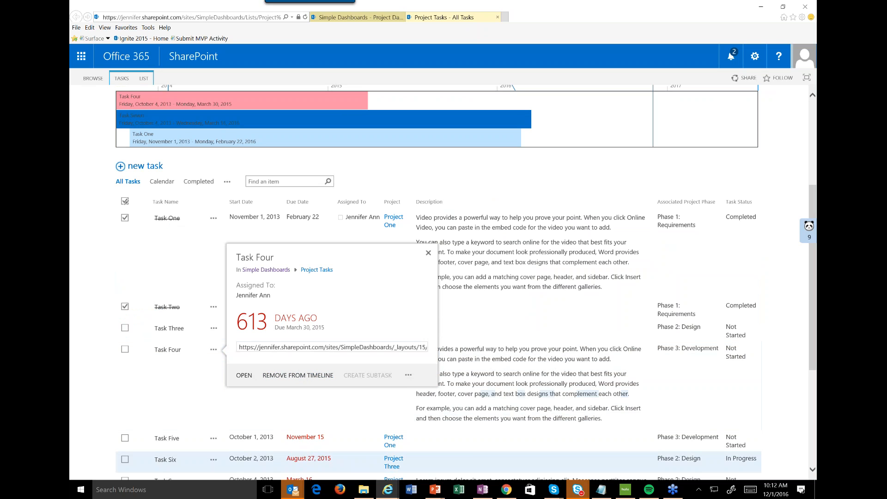
left_click(215, 461)
left_click(288, 467)
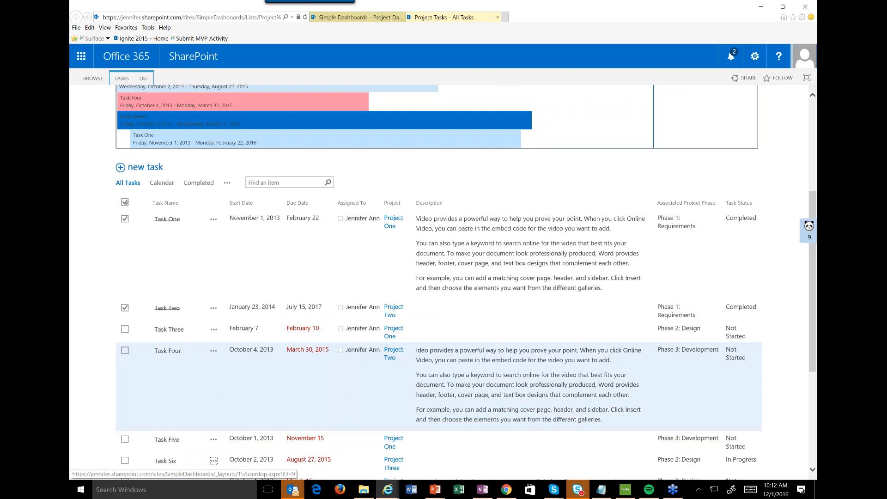
Try to show Task Six as a callout on the timeline with a different theme font color.
scroll(424, 203, "up", 3)
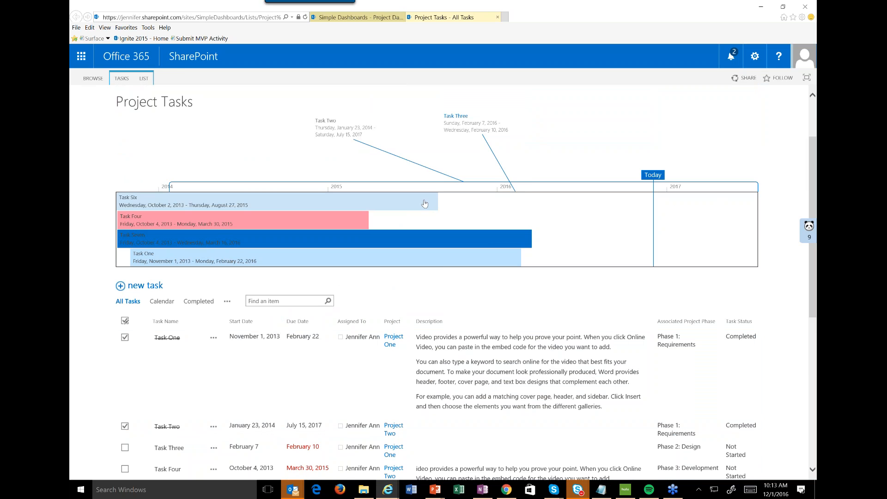
left_click(424, 203)
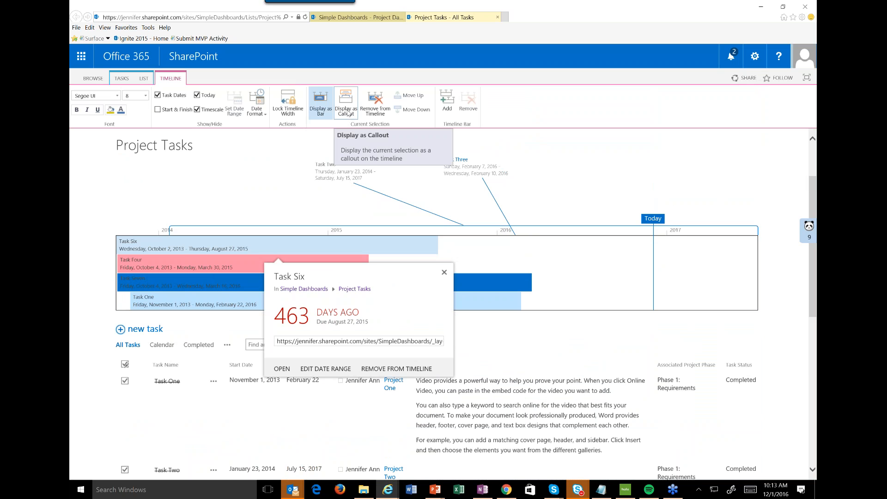
left_click(348, 113)
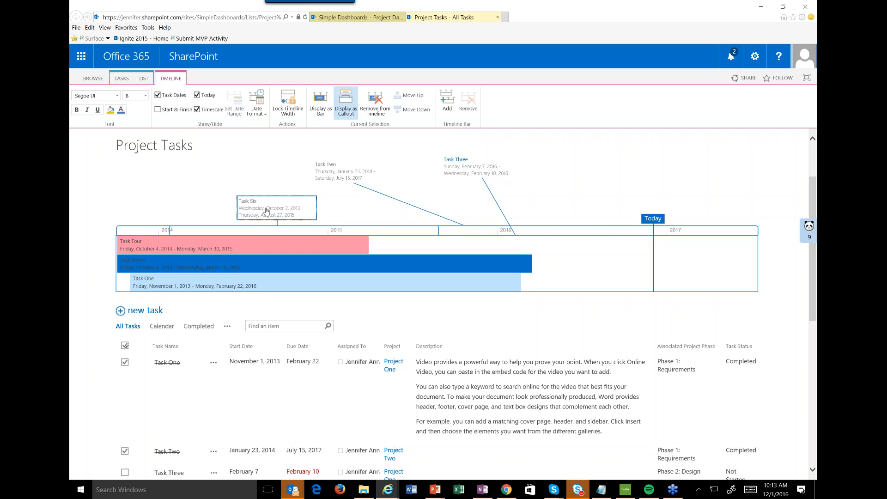
left_click(110, 114)
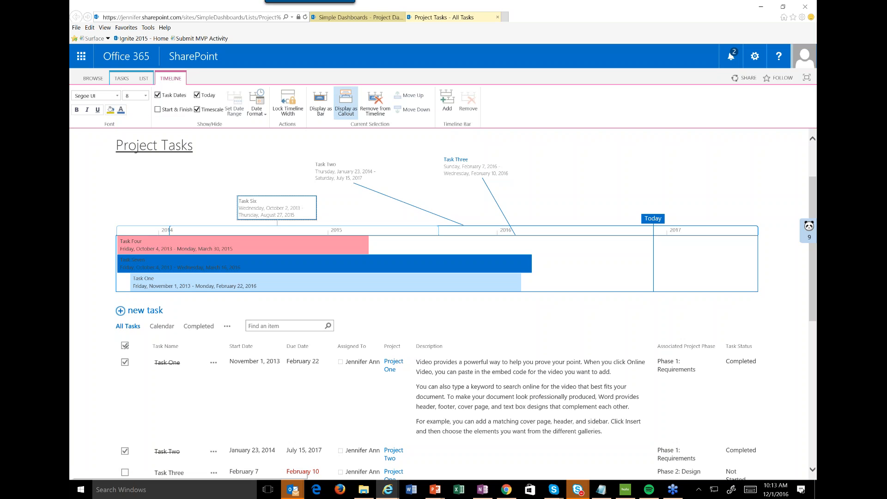
left_click(122, 111)
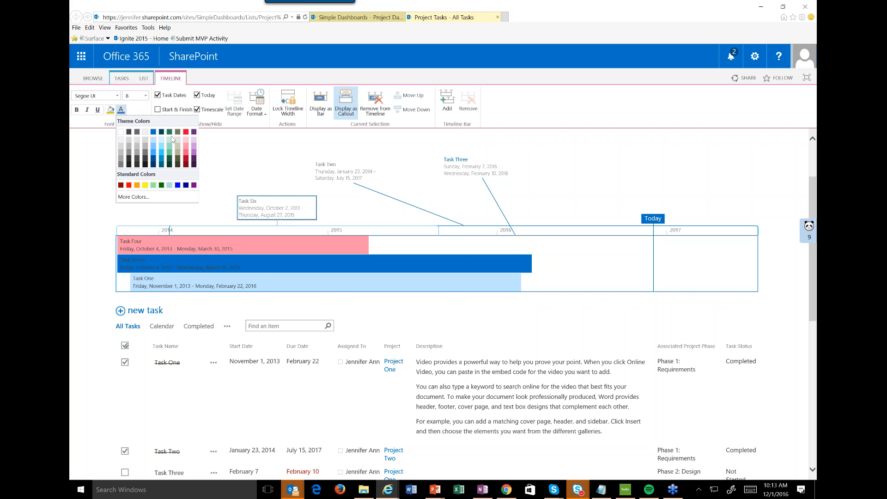
left_click(177, 132)
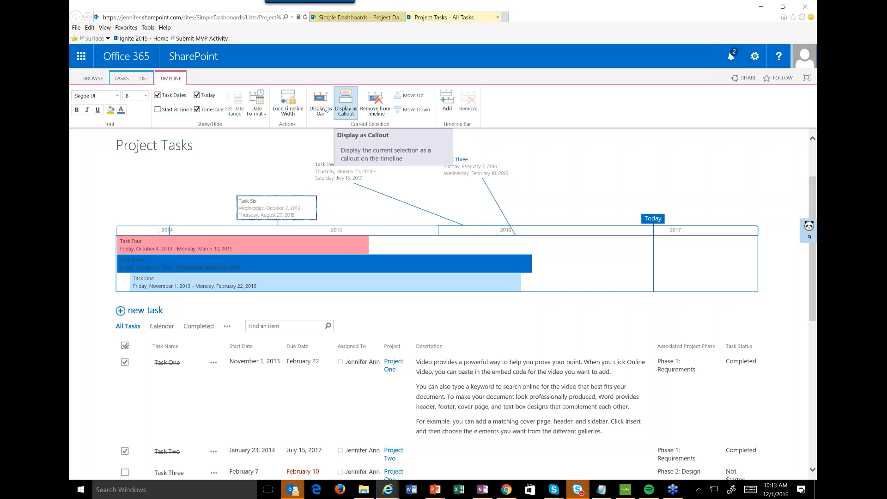
Display Task Six as a bar on the timeline and fill it with a light red theme color.
left_click(325, 109)
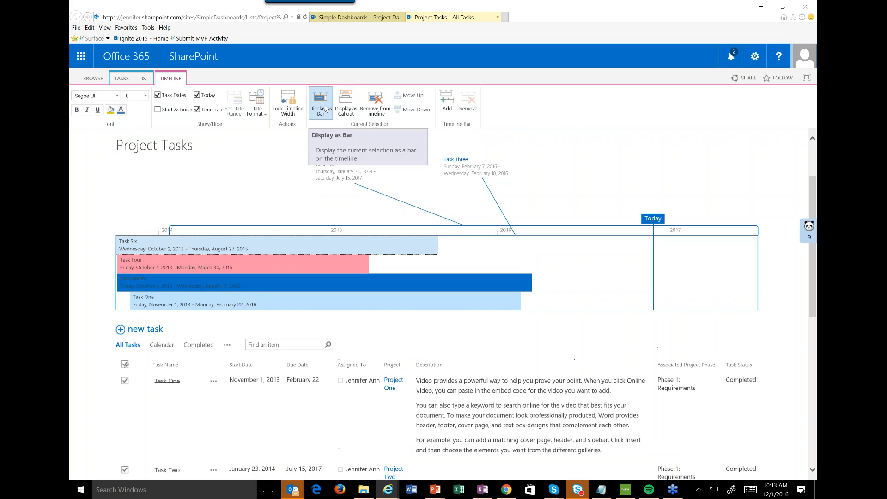
left_click(109, 116)
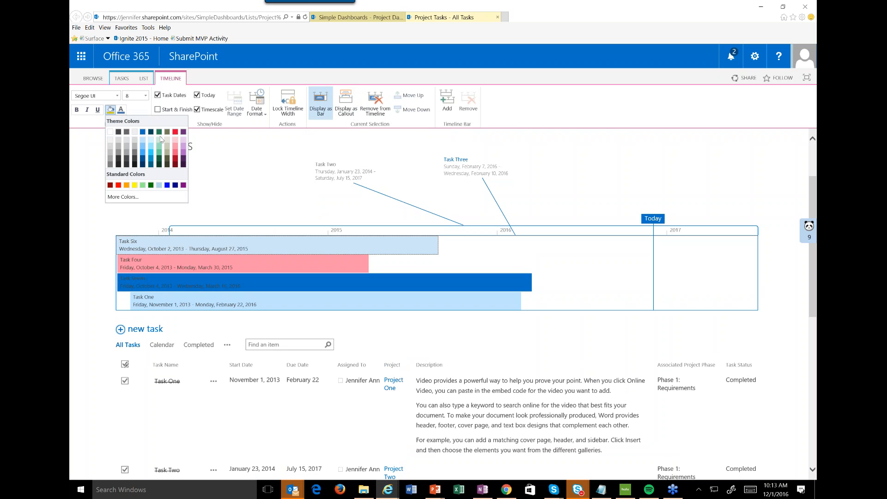
left_click(175, 139)
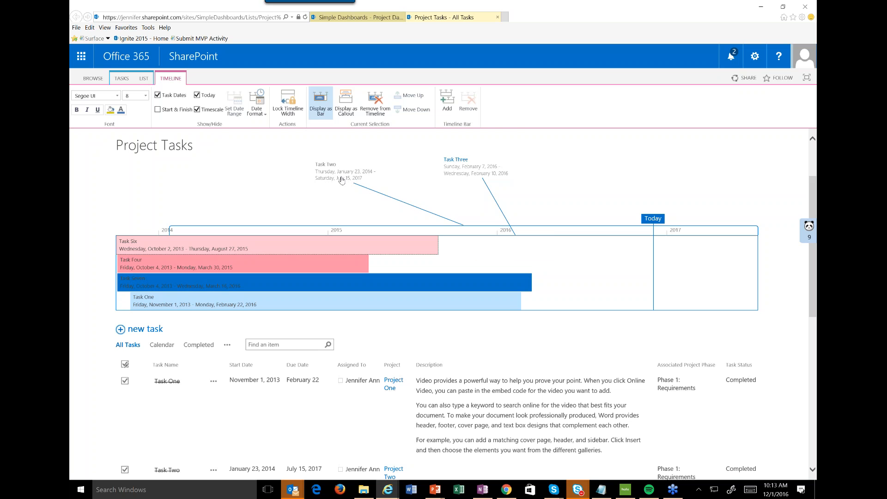
Move the Task Three callout below the timeline and reposition the Task Two callout above it, farther right.
left_click_drag(459, 173, 551, 357)
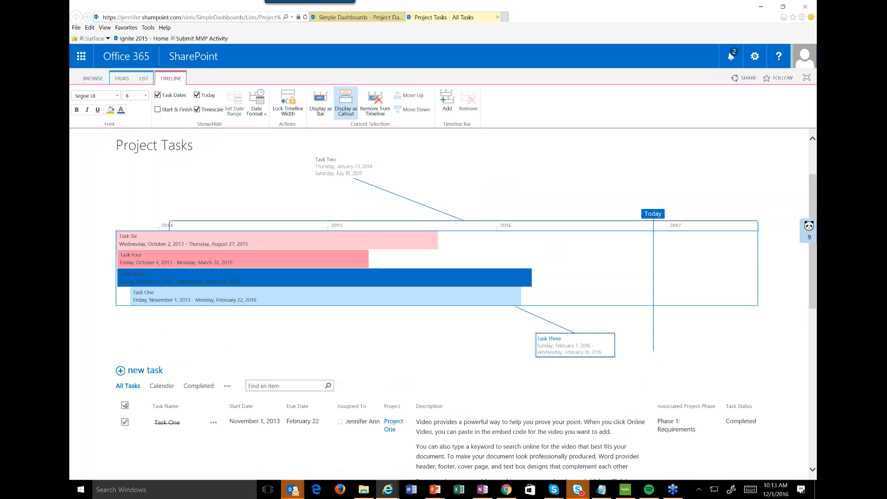
left_click_drag(342, 171, 209, 351)
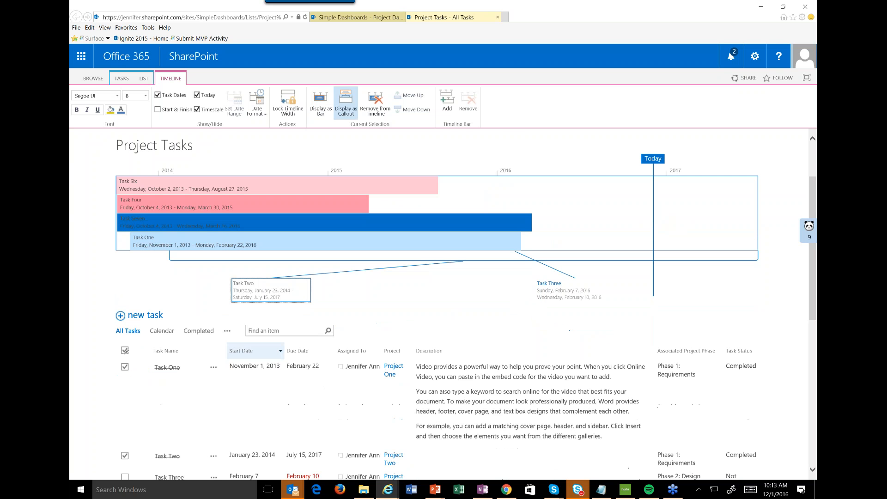
left_click_drag(250, 290, 404, 148)
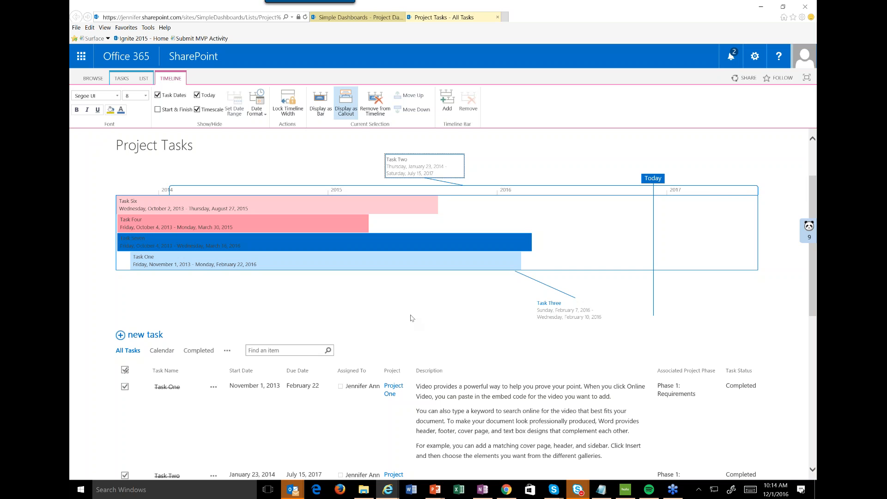
Switch the Project Tasks list to the My Tasks view and look over its tasks.
scroll(411, 318, "down", 3)
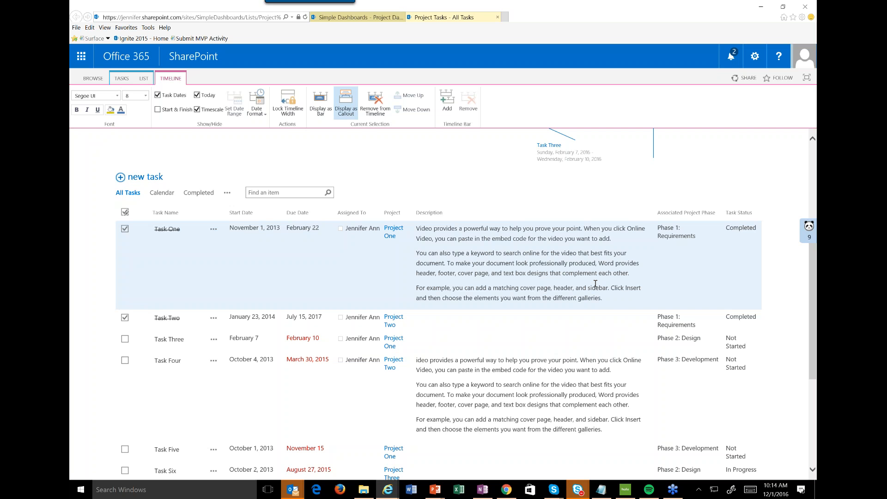
left_click(121, 79)
left_click(144, 78)
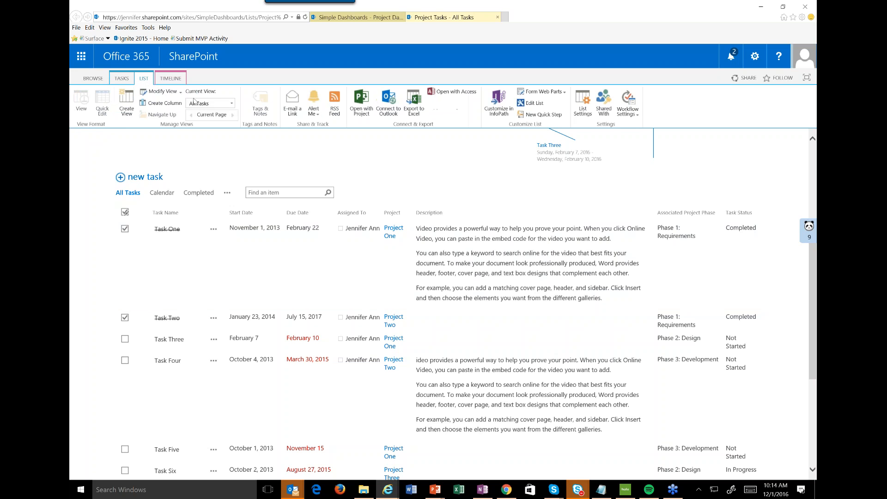
left_click(231, 104)
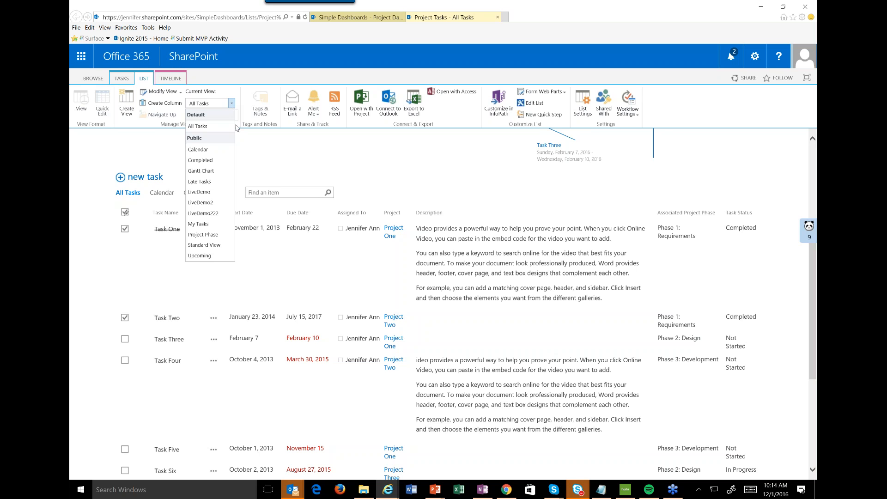
left_click(203, 226)
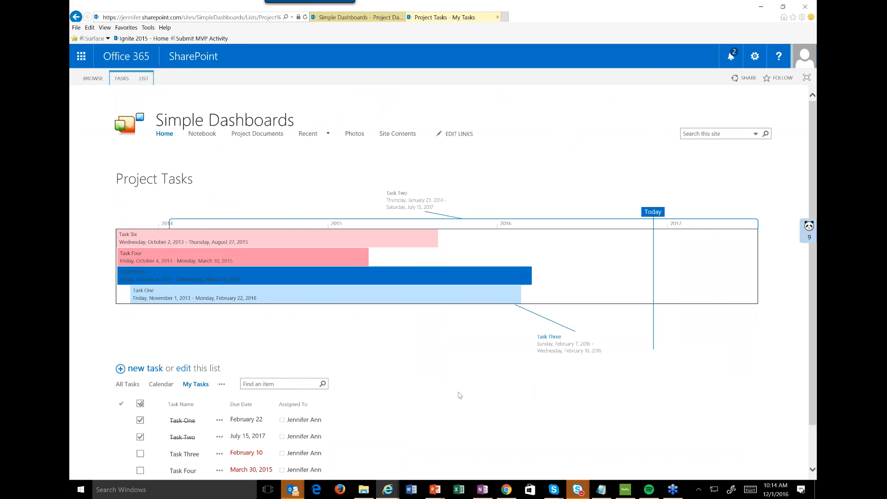
scroll(459, 395, "down", 1)
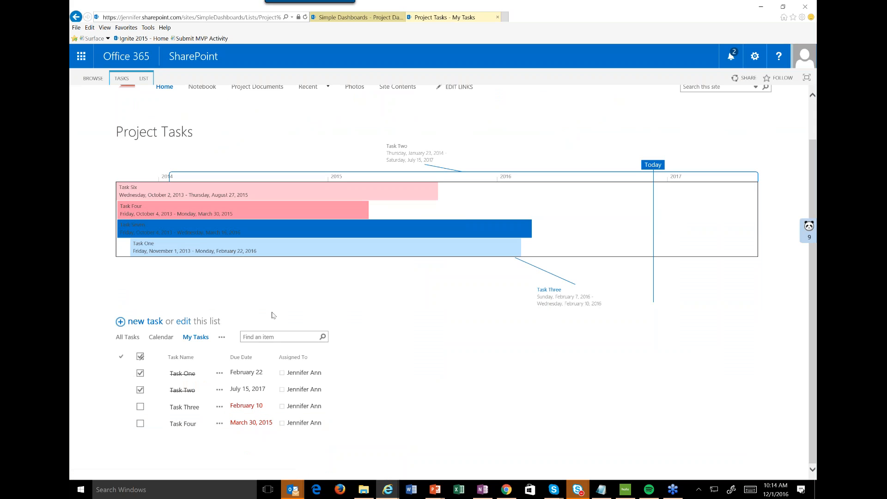
Switch the Project Tasks list to the Project Phase view.
scroll(273, 315, "up", 2)
left_click(143, 78)
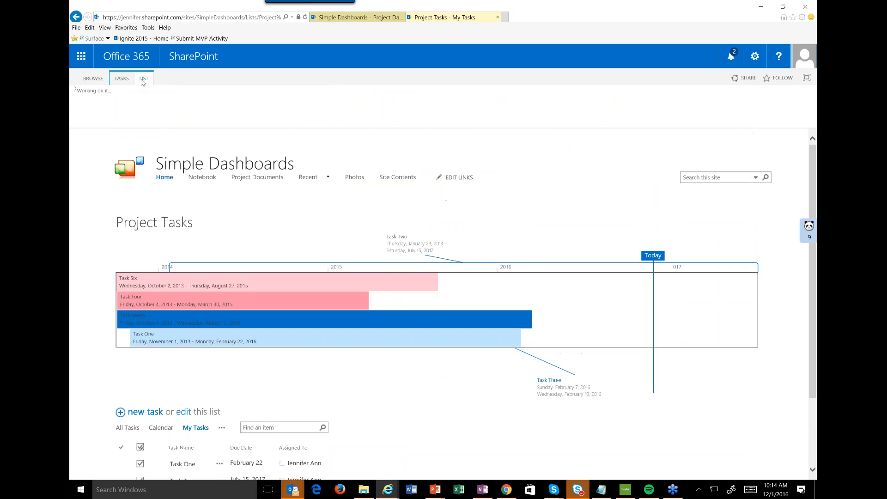
left_click(231, 103)
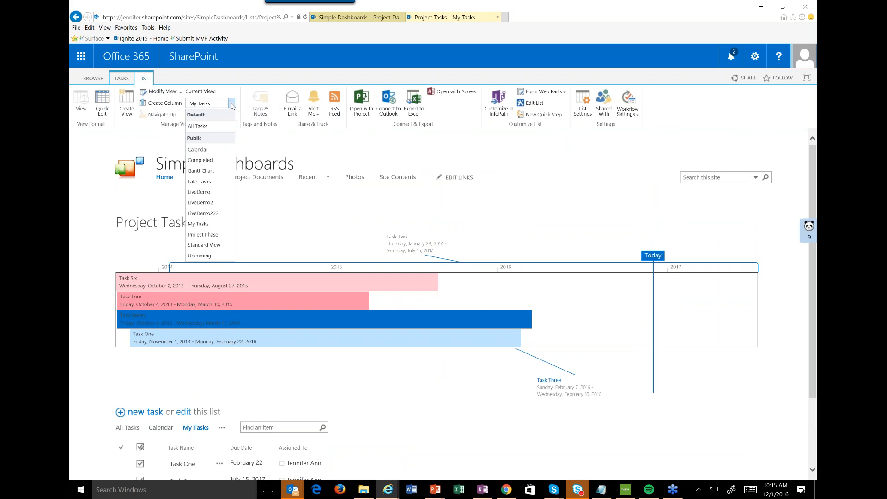
left_click(202, 234)
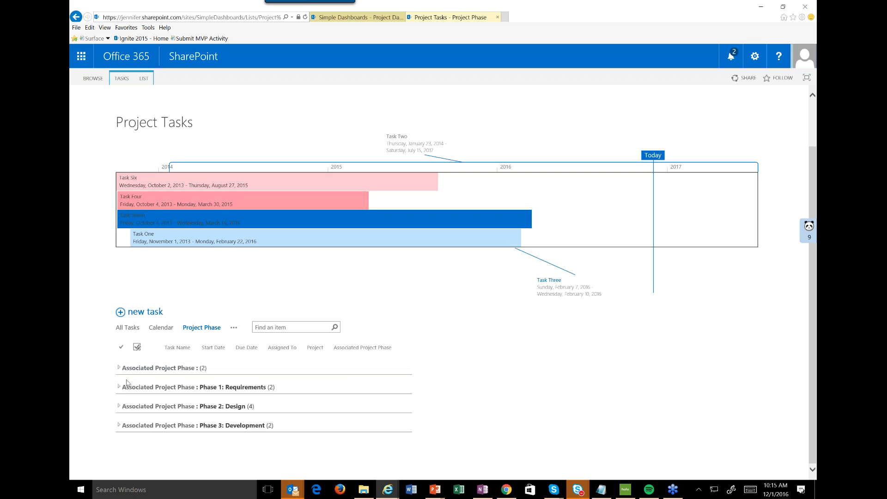
Return to the All Tasks view and open it for editing from the list settings.
left_click(127, 328)
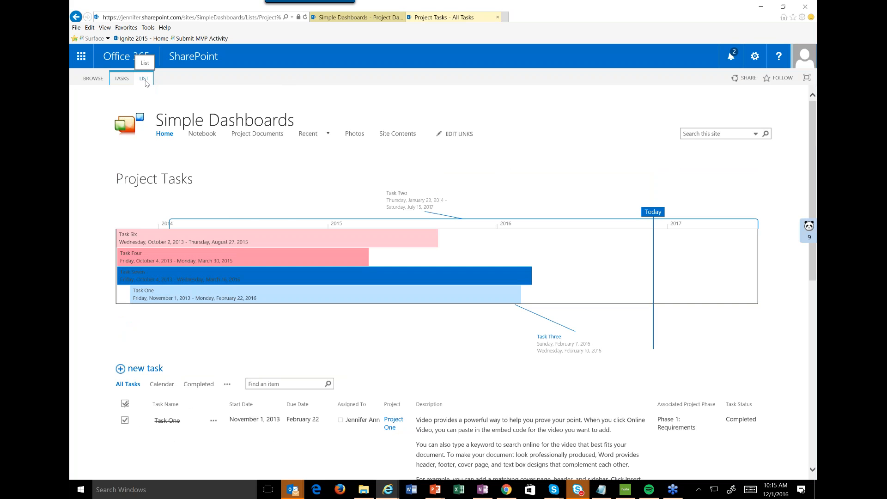
left_click(145, 80)
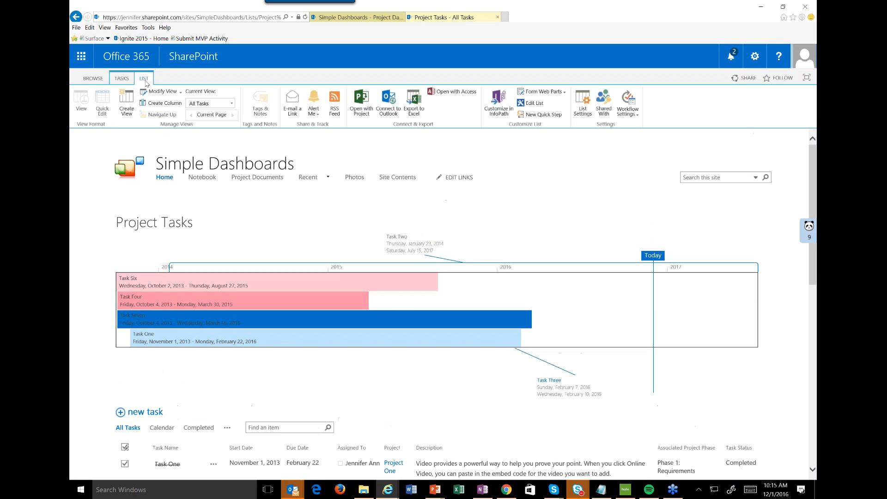
left_click(583, 111)
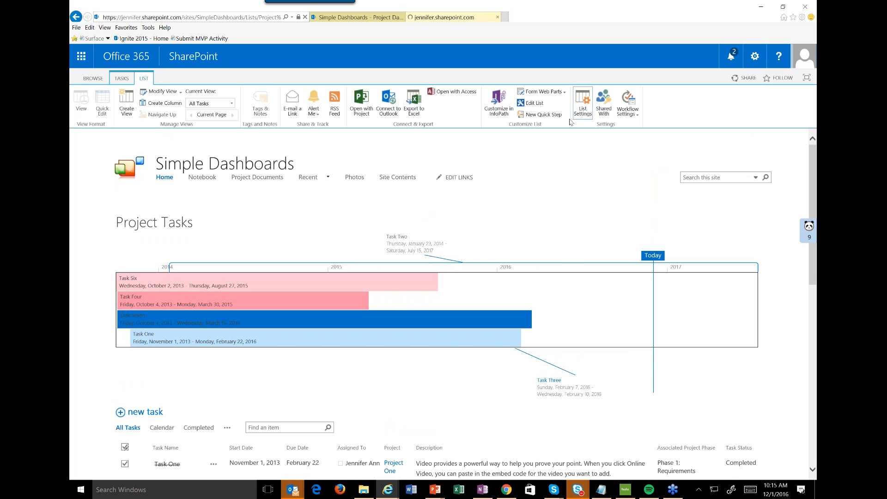
scroll(465, 304, "down", 15)
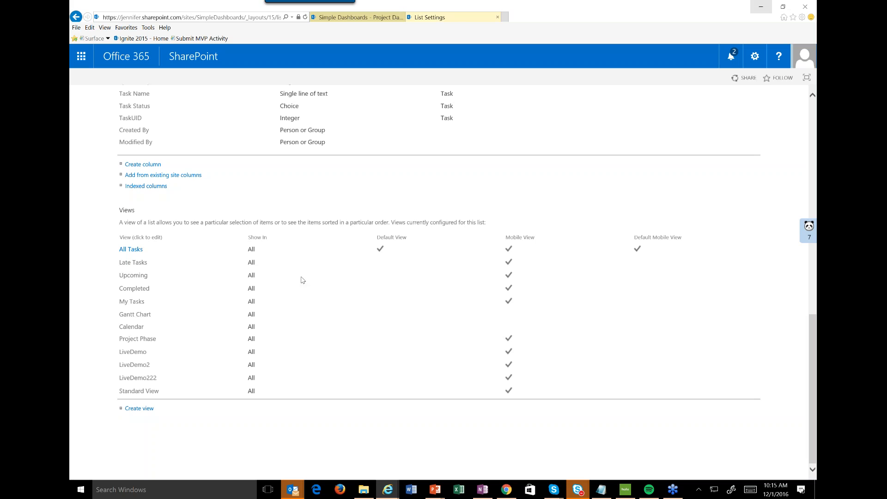
left_click(129, 249)
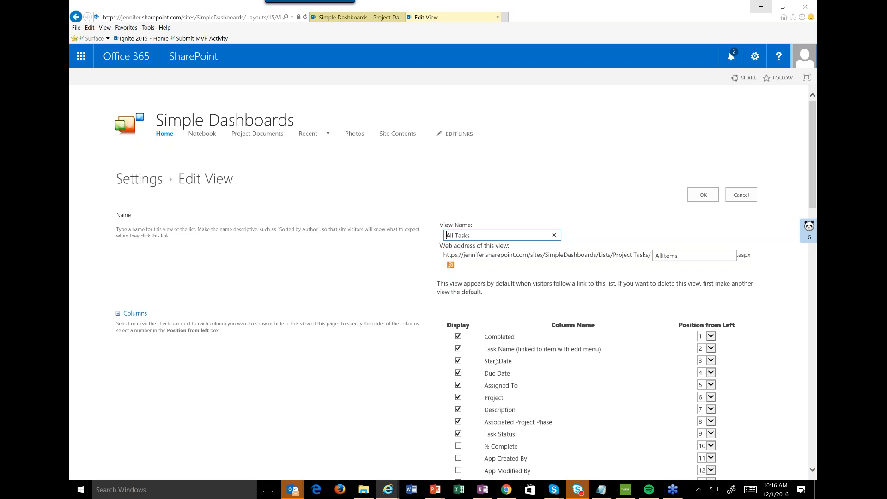
Review the column selection and the first sort column choices in the All Tasks view settings.
scroll(495, 361, "down", 4)
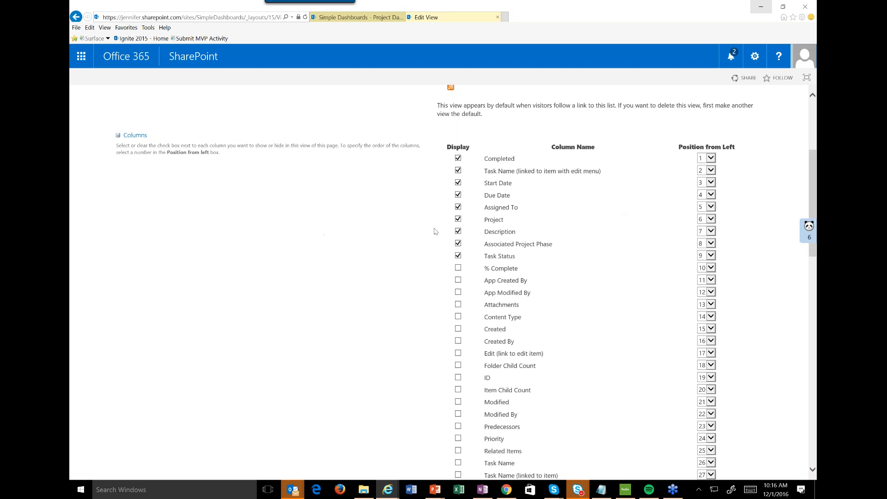
scroll(435, 231, "down", 8)
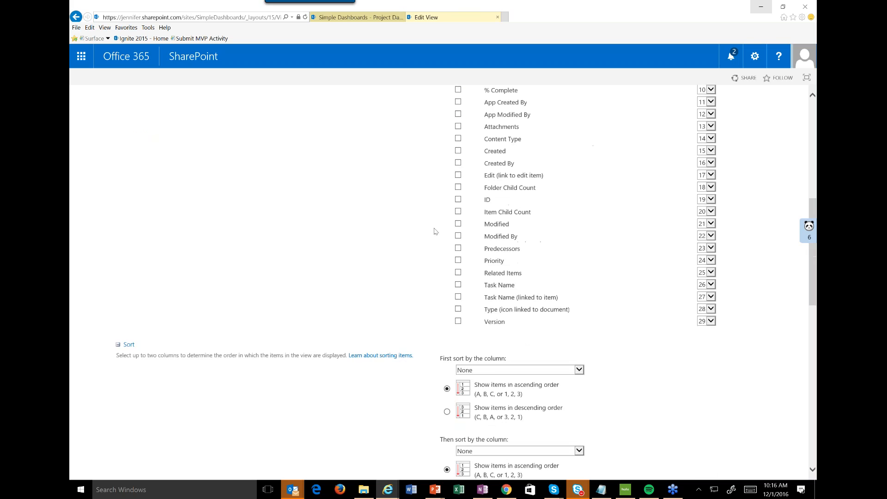
left_click(581, 195)
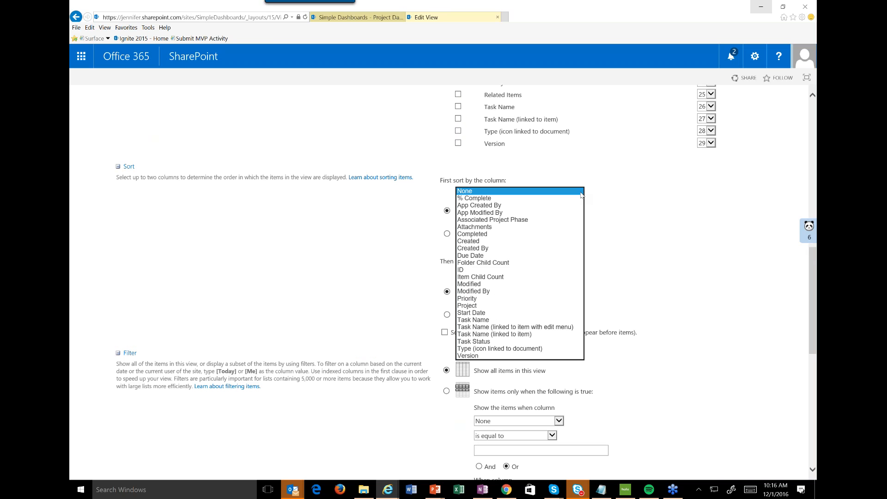
left_click(355, 266)
scroll(562, 246, "down", 4)
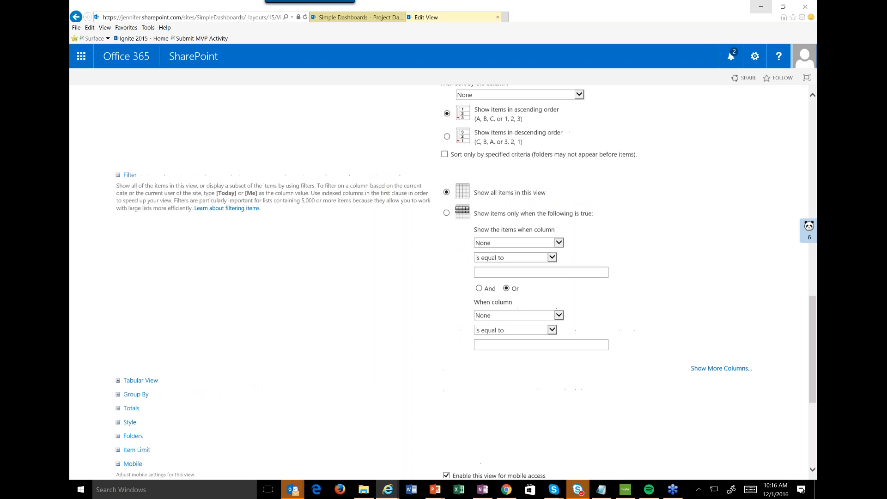
Filter the All Tasks view to items where Assigned To is equal to [Me] and save the view.
left_click(562, 245)
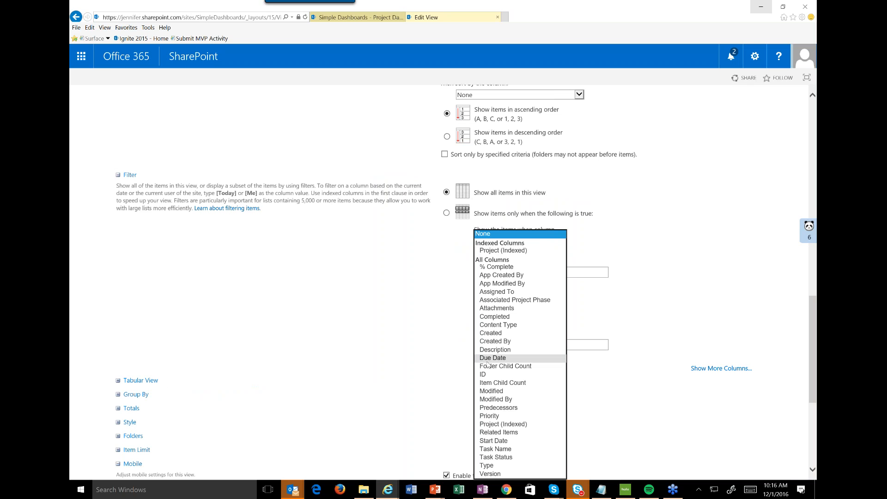
left_click(512, 292)
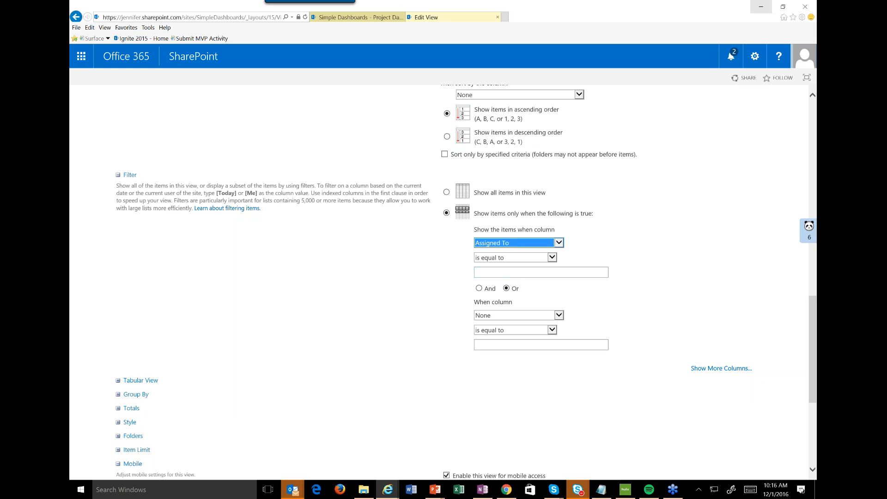
left_click(511, 272)
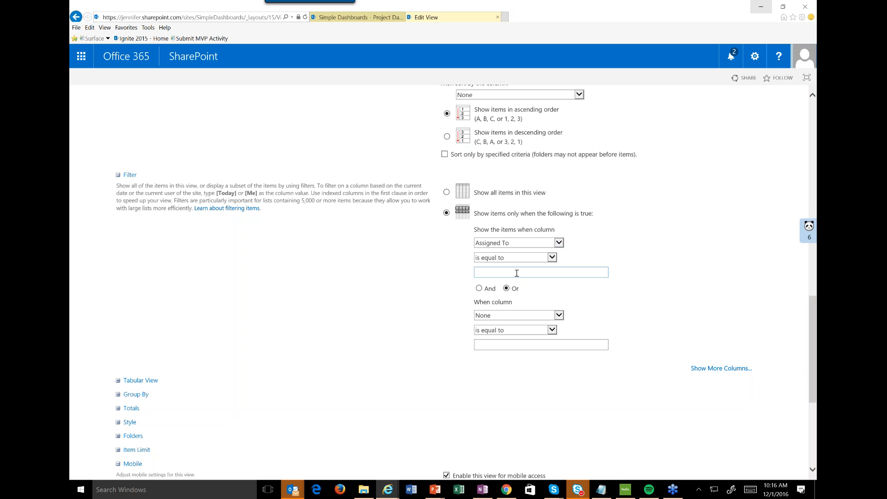
type("[Me")
scroll(567, 359, "down", 5)
left_click(709, 410)
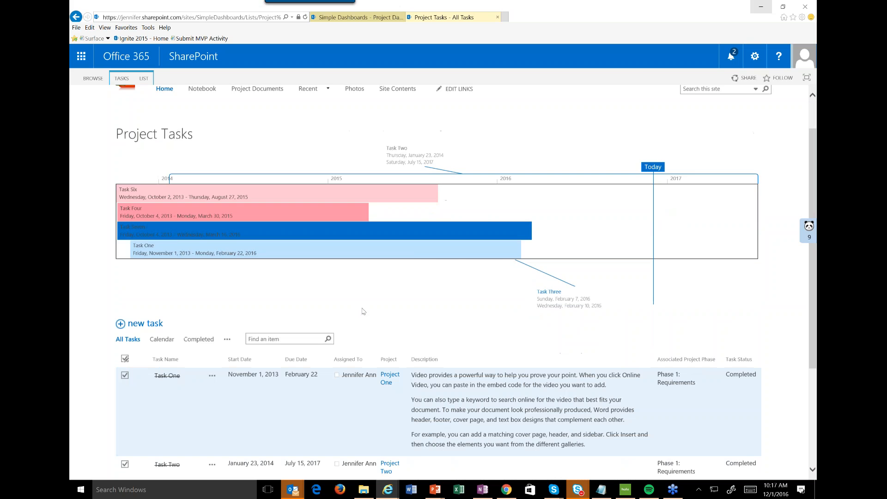
Open the All Tasks view for editing from the Project Tasks list settings.
scroll(362, 421, "down", 4)
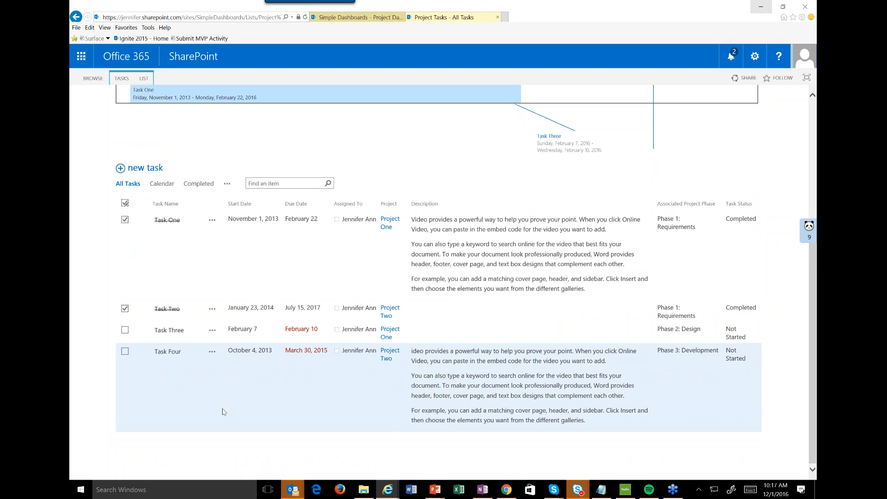
left_click(143, 78)
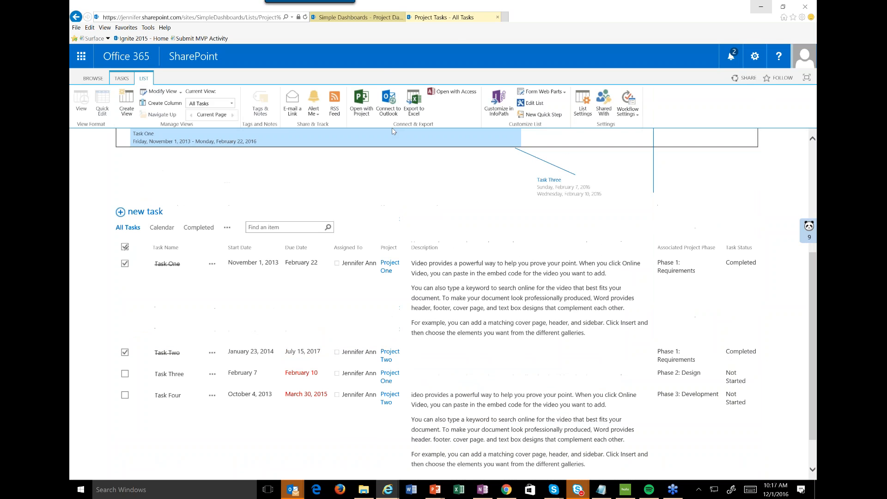
left_click(581, 111)
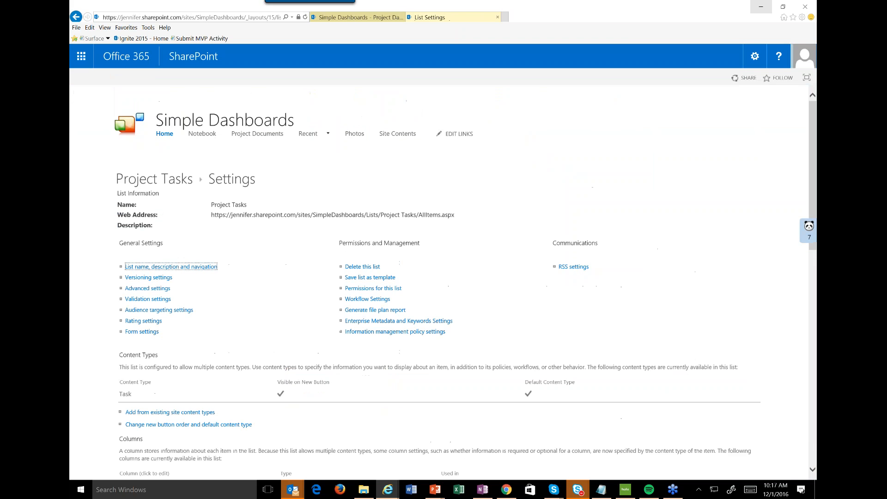
scroll(131, 249, "down", 15)
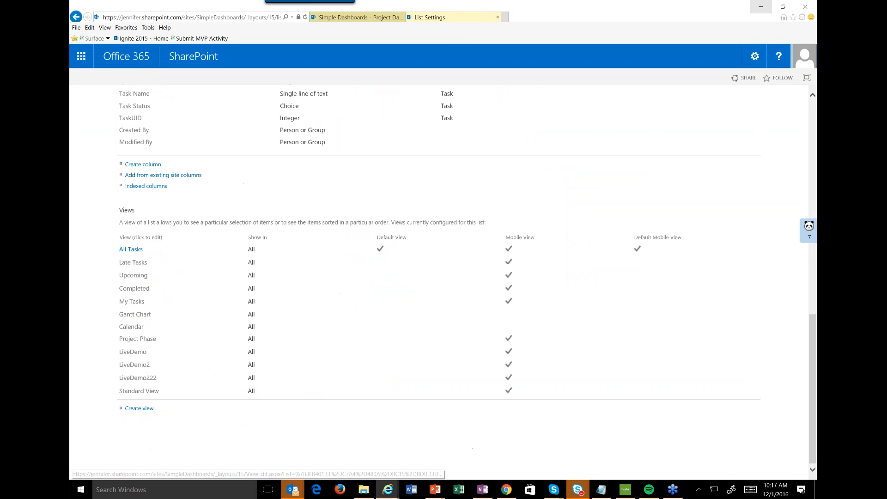
left_click(131, 249)
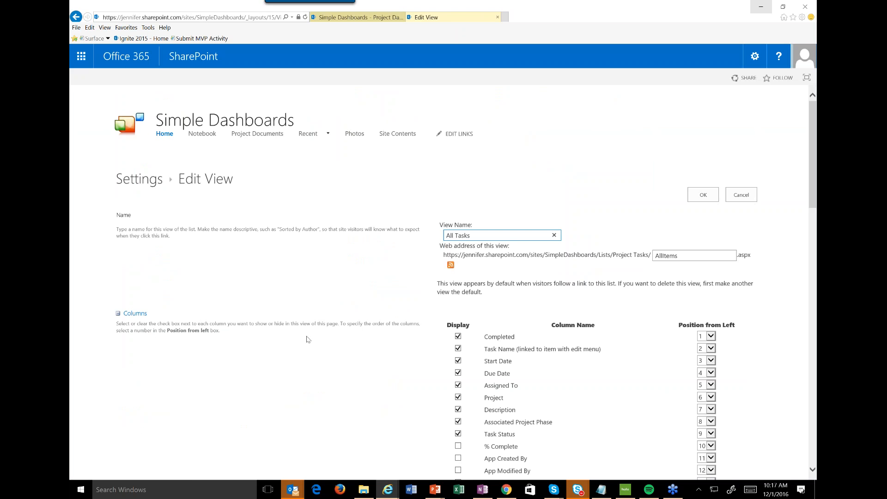
Change the All Tasks view filter to Due Date is equal to [Today] and save the view.
scroll(308, 339, "down", 20)
scroll(298, 341, "up", 4)
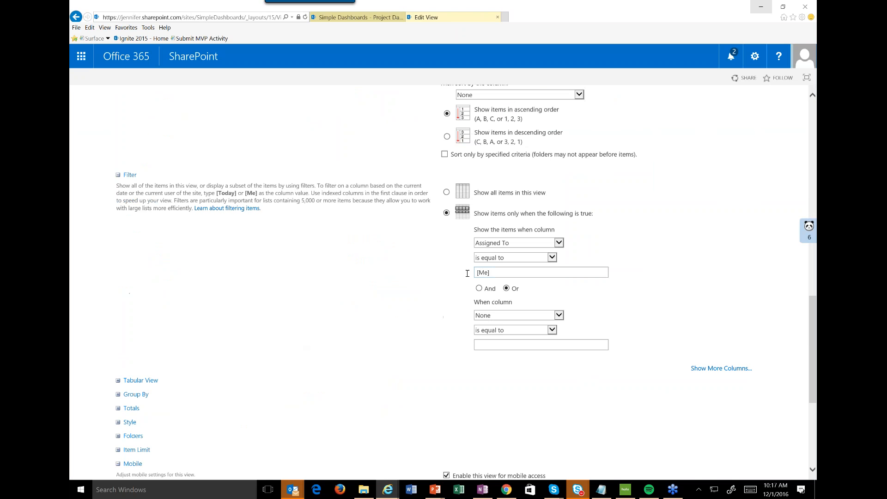
left_click(513, 243)
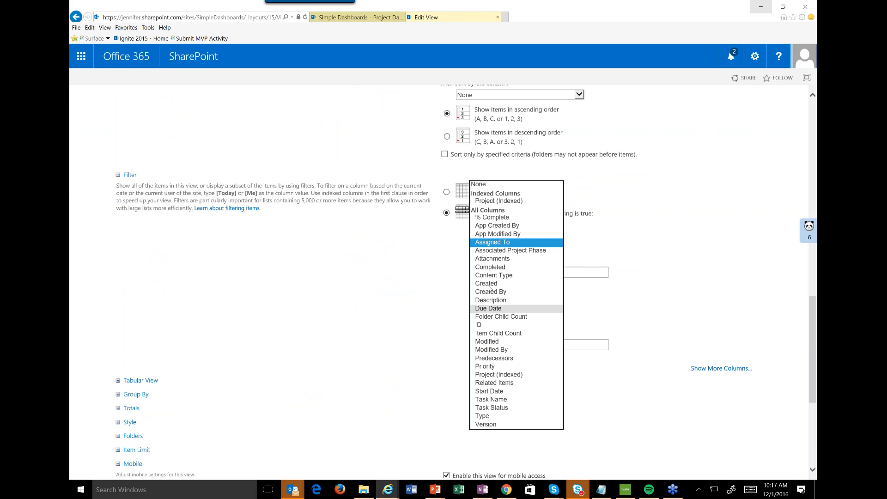
left_click(490, 310)
left_click(485, 272)
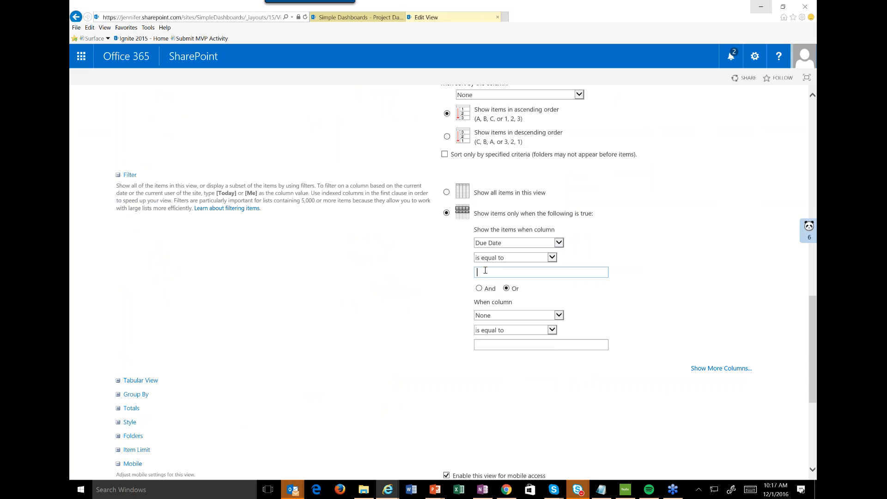
type("[Today]")
scroll(705, 402, "down", 5)
left_click(698, 410)
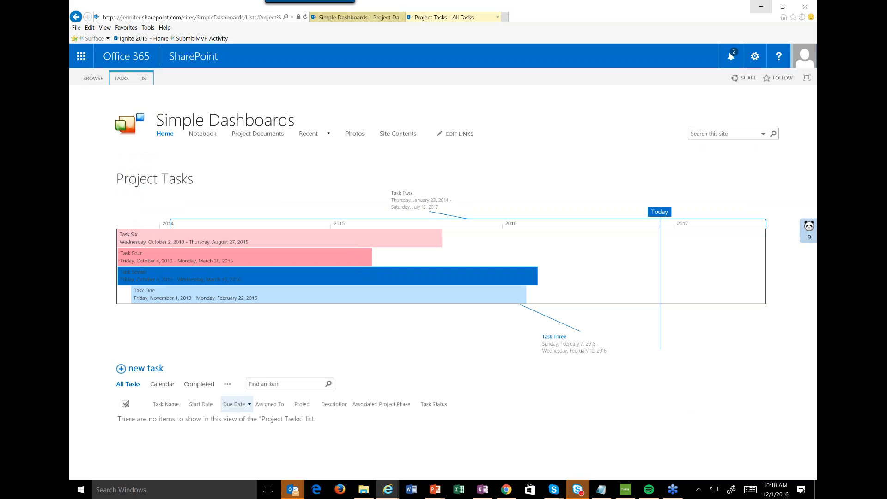
Open Task One from the Completed view and set its % Complete to 0.
left_click(210, 385)
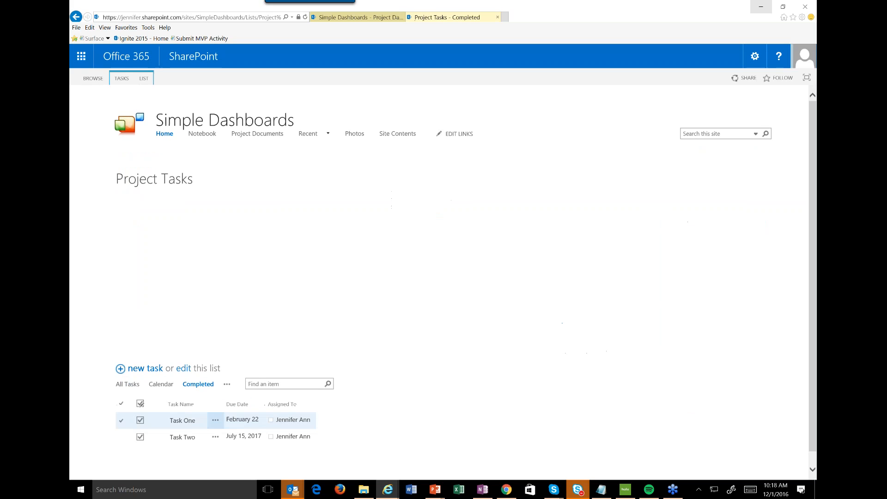
left_click(182, 420)
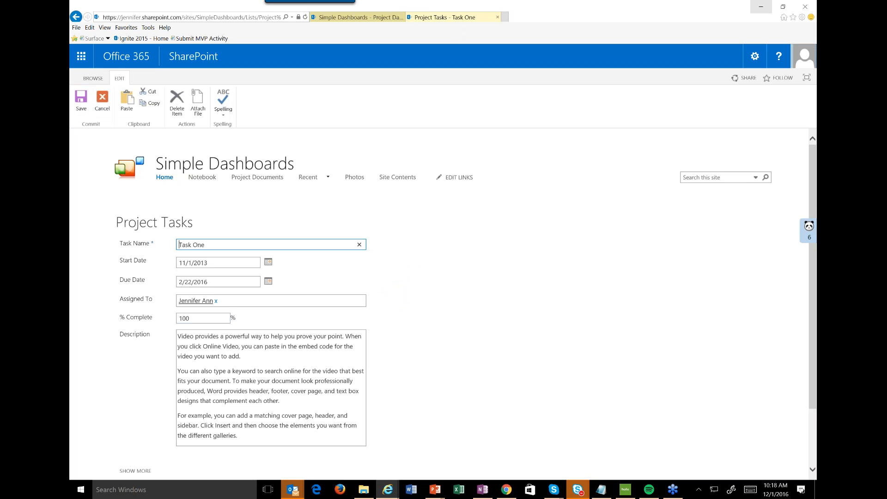
double_click(184, 318)
type("0")
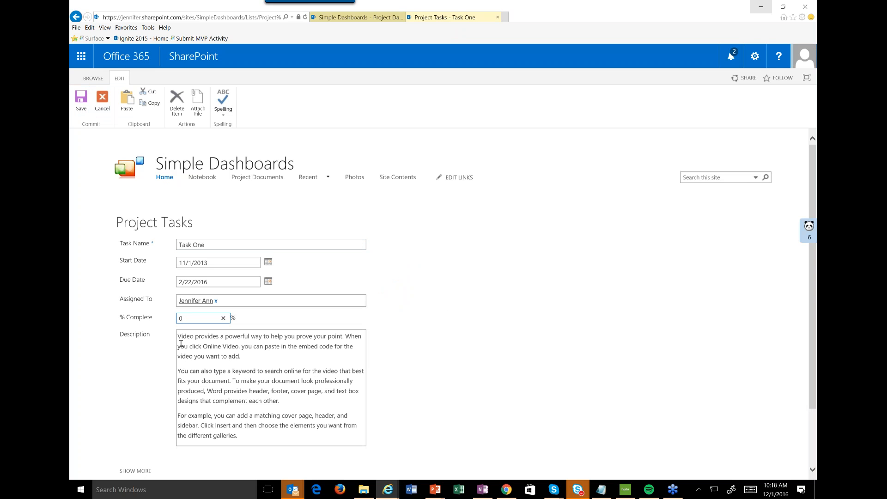
Expand Task One's remaining fields and set its Task Status to In Progress.
scroll(138, 401, "down", 2)
left_click(138, 399)
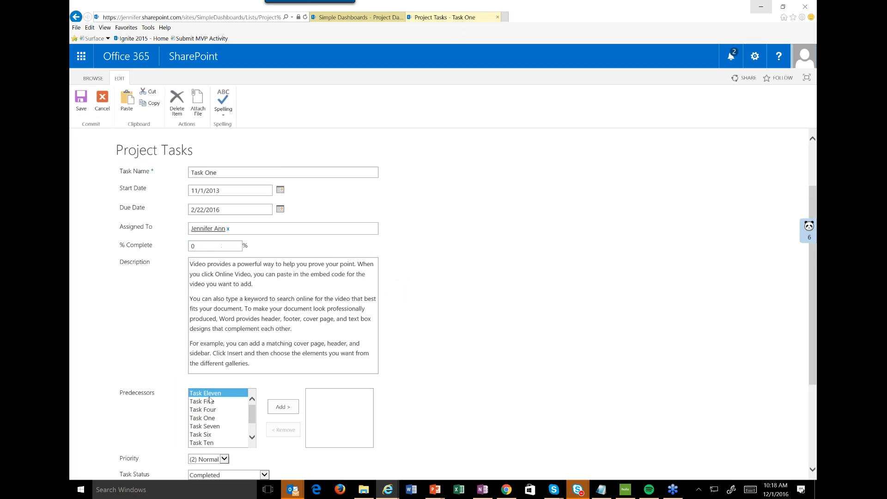
scroll(187, 384, "down", 4)
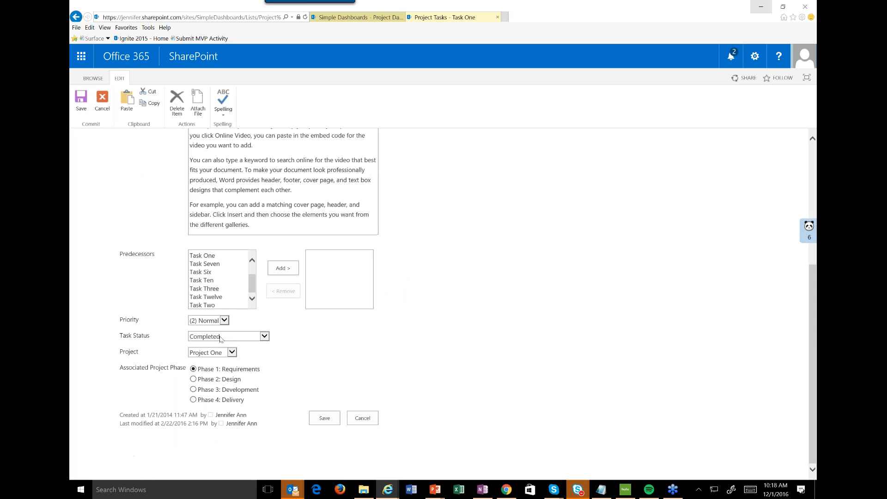
left_click(220, 339)
left_click(218, 327)
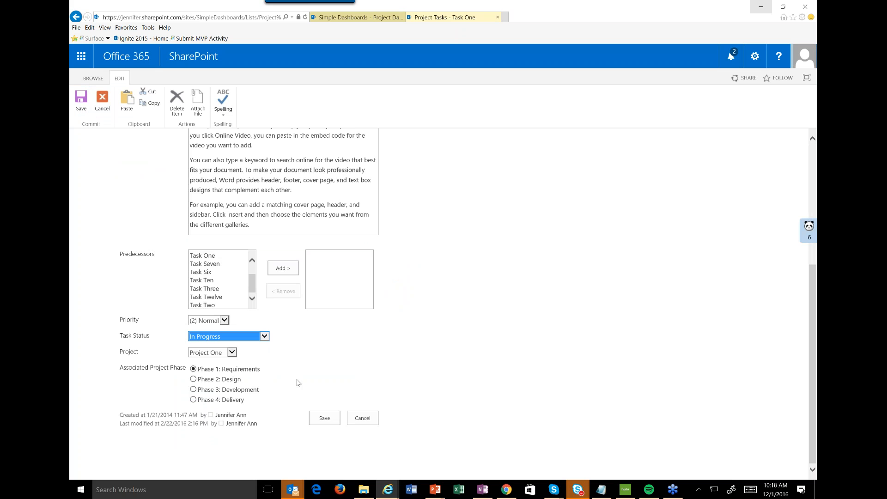
Set Task One's Due Date to 12/1/2016 and save the task.
scroll(298, 382, "up", 3)
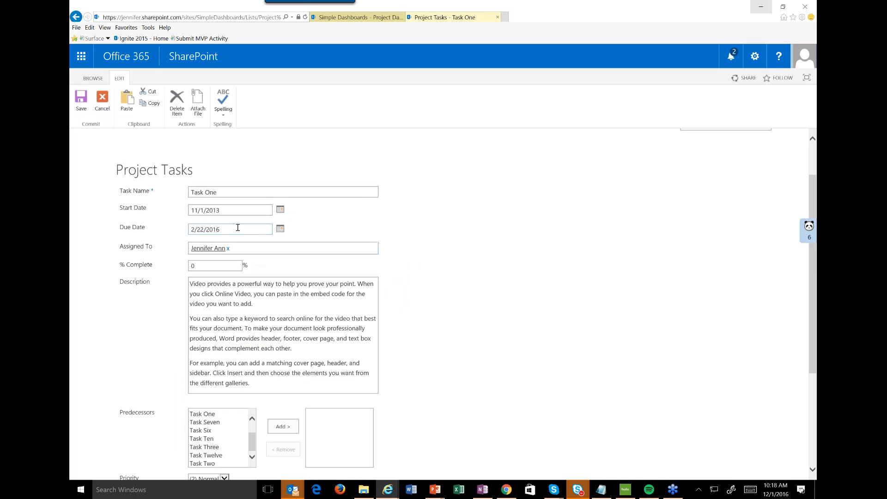
left_click_drag(238, 228, 123, 236)
type("12/1/2016")
left_click(104, 142)
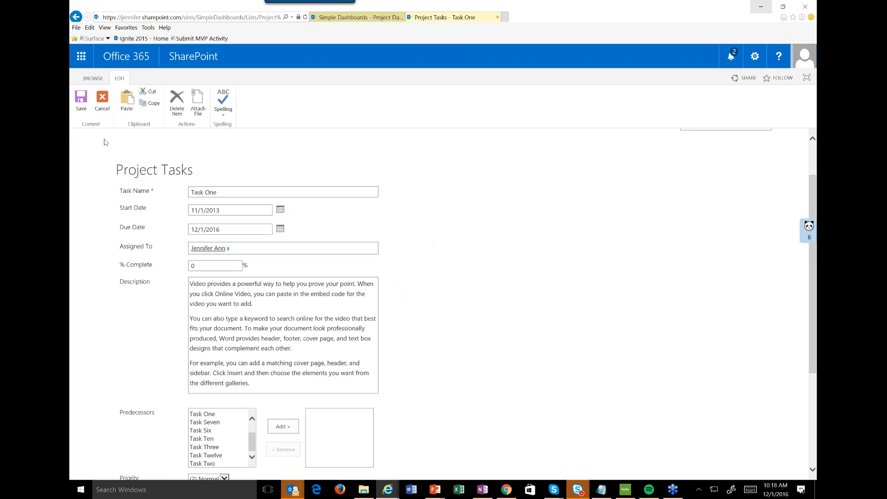
left_click(82, 101)
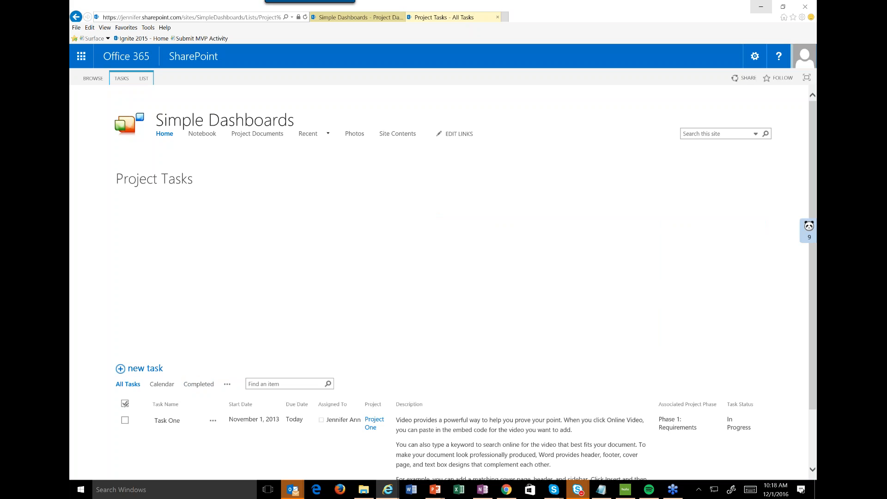
Go back to the Project Tasks list settings and open the All Tasks view for editing.
scroll(268, 250, "down", 2)
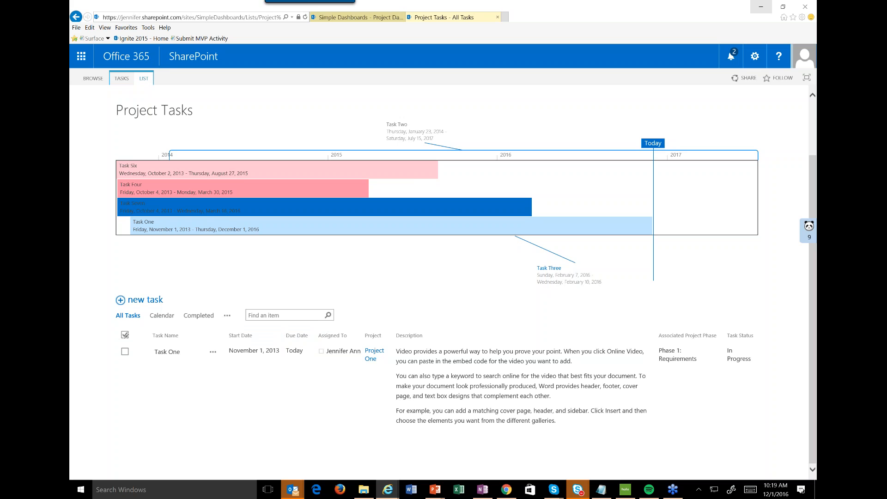
left_click(144, 78)
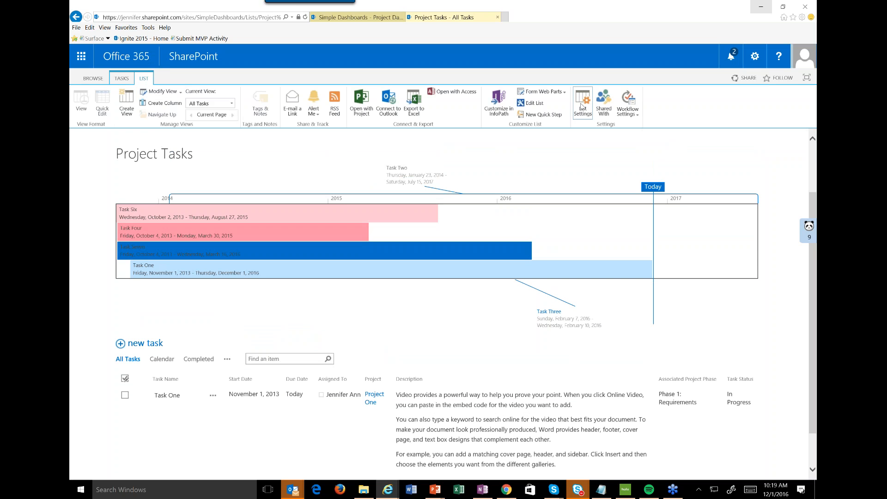
left_click(583, 104)
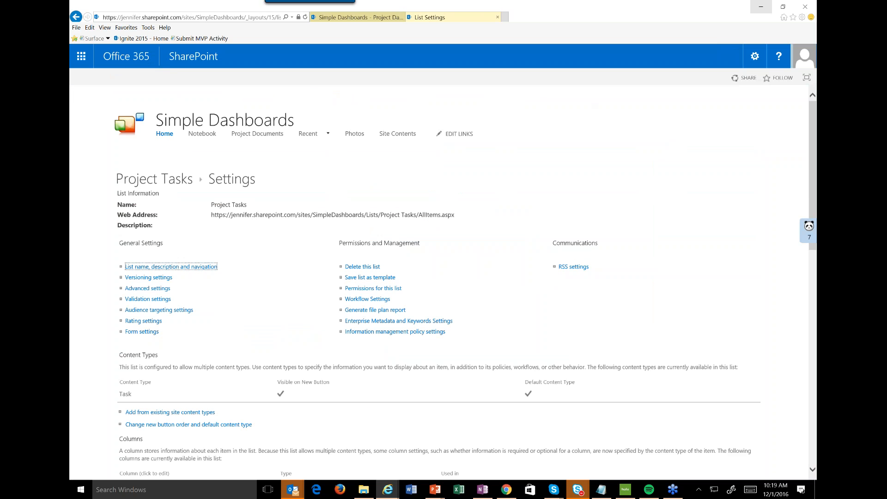
scroll(140, 254, "down", 15)
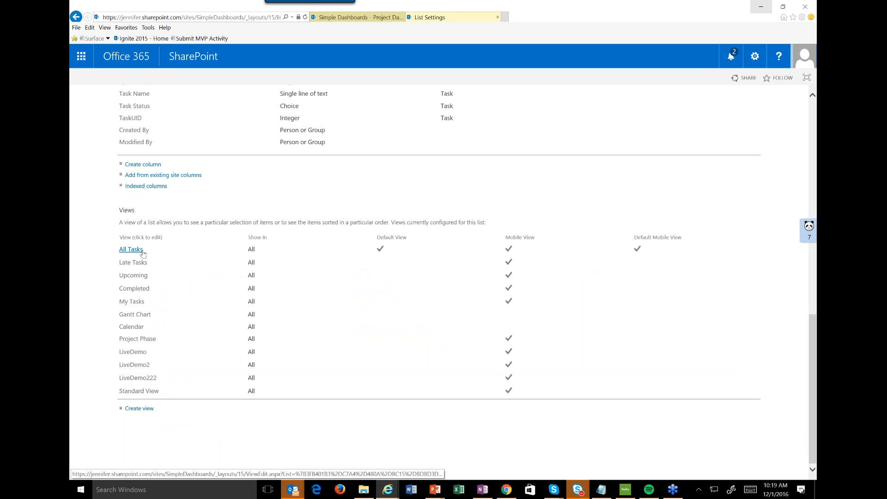
left_click(139, 253)
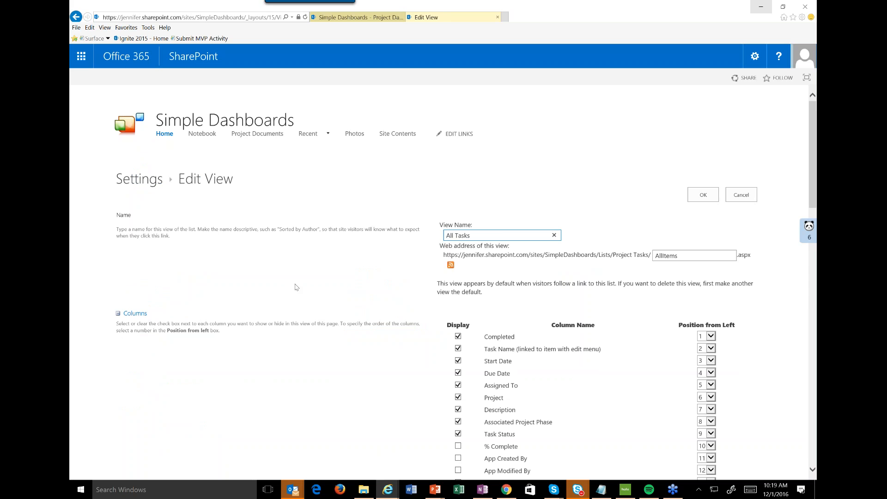
Set the view's first filter condition to Due Date is greater than [Today].
scroll(295, 287, "down", 15)
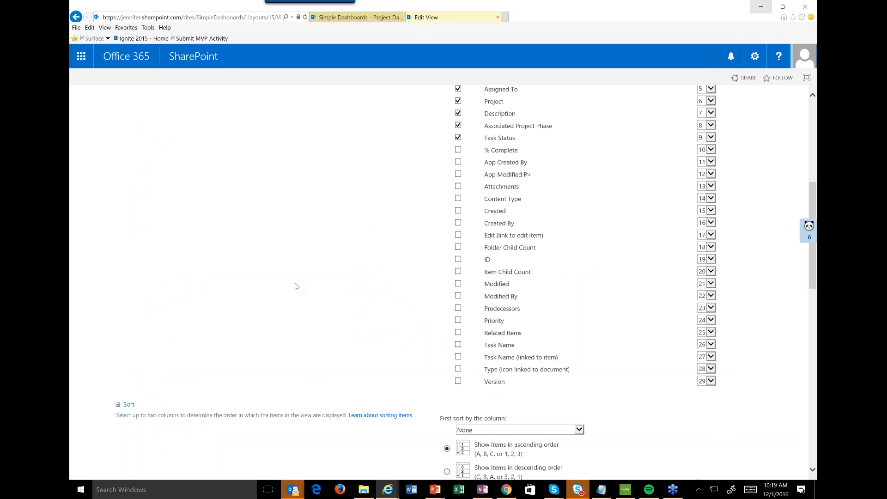
scroll(368, 336, "up", 5)
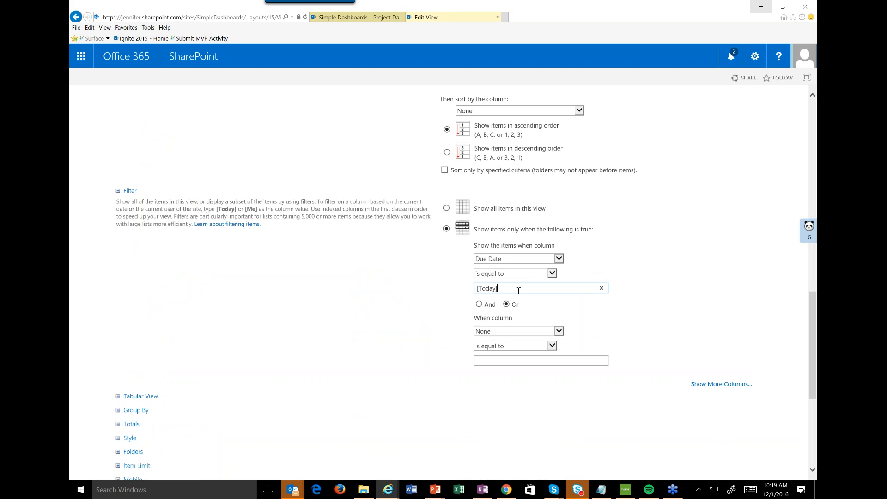
type("+7")
left_click(514, 276)
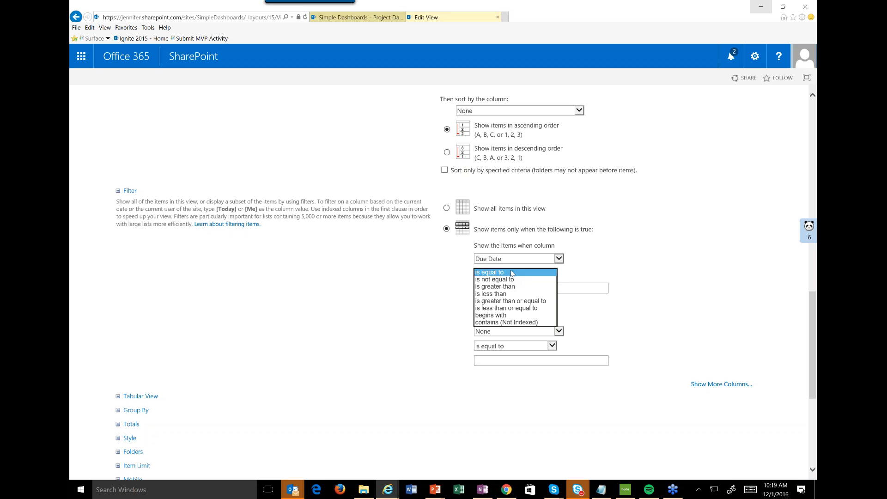
left_click(495, 287)
left_click_drag(497, 289, 537, 292)
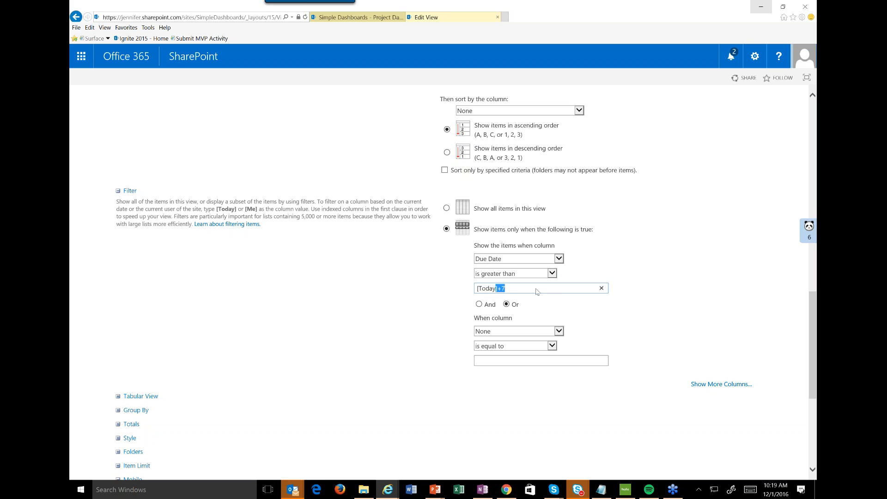
key("BackSpace")
type("]")
Add a second And condition, Due Date is less than [Today]+7, to the filter and save the view.
left_click(513, 330)
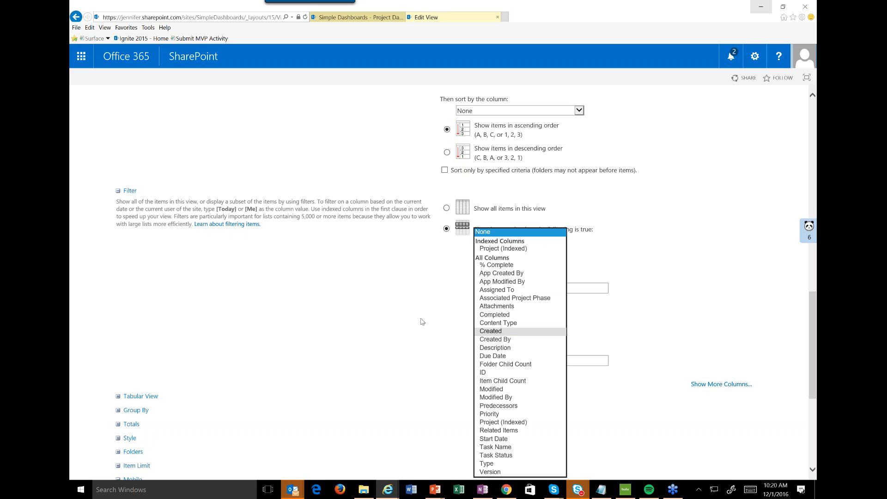
left_click(421, 322)
left_click(525, 331)
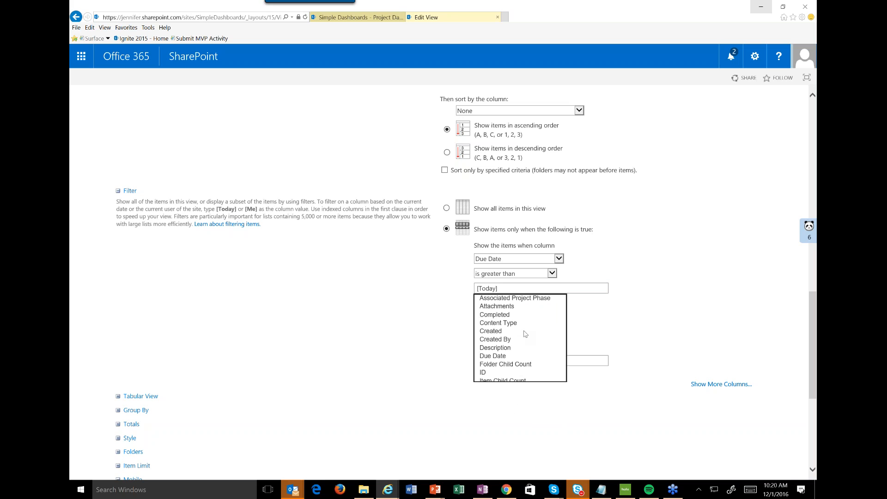
left_click(502, 354)
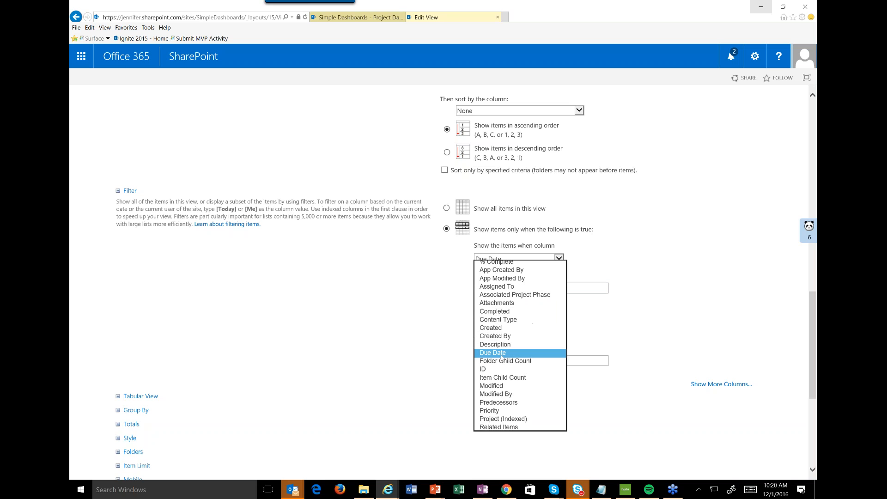
left_click(531, 346)
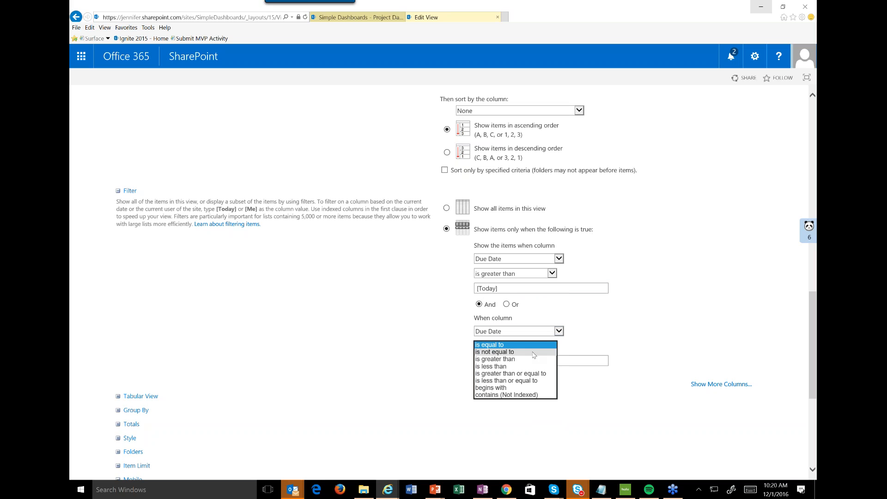
left_click(497, 365)
left_click(498, 361)
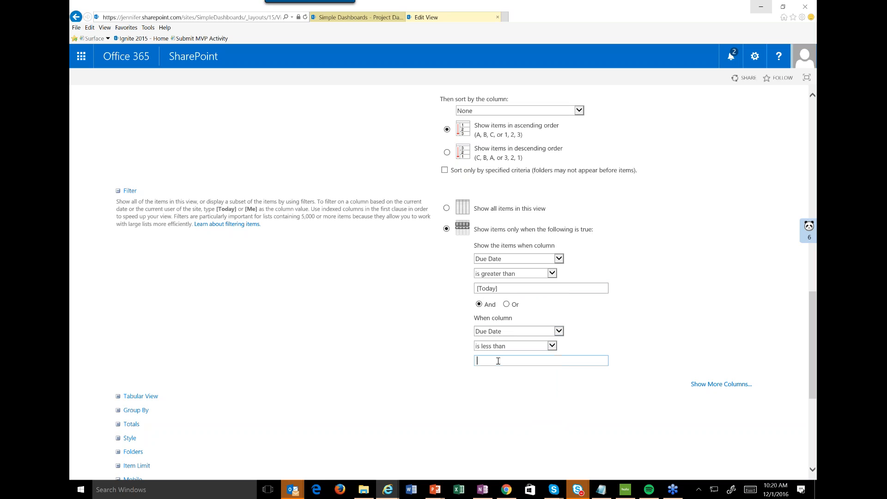
type("[Today]+7")
scroll(703, 462, "down", 4)
left_click(703, 465)
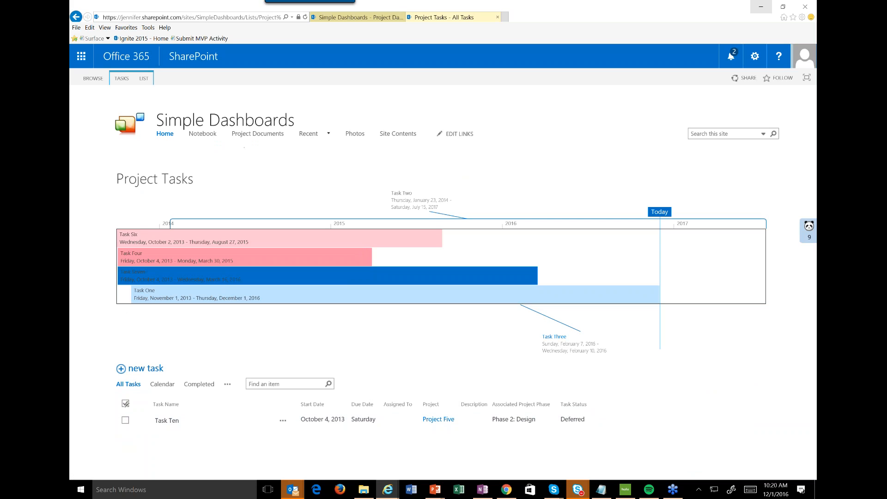
Switch to the dashboard browser tab, open the site's home page and review the Task Dashboard's task sections.
left_click(433, 19)
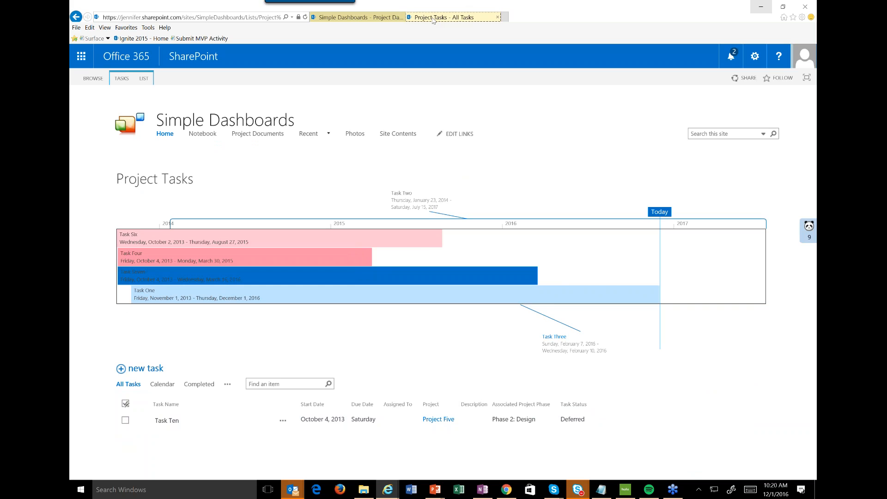
left_click(356, 18)
left_click(166, 135)
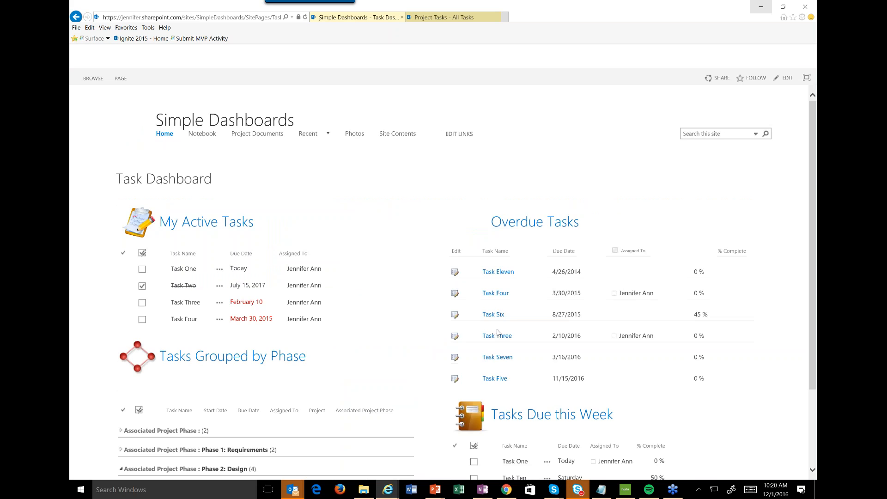
scroll(530, 255, "down", 3)
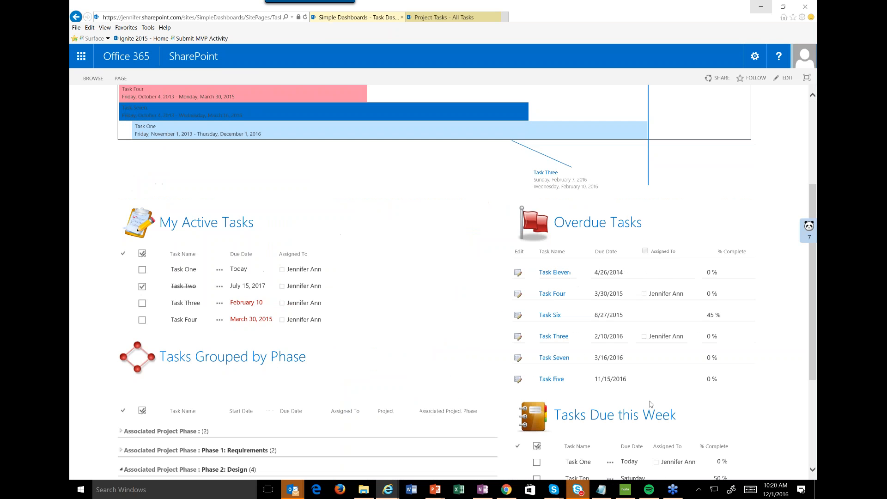
scroll(651, 405, "down", 1)
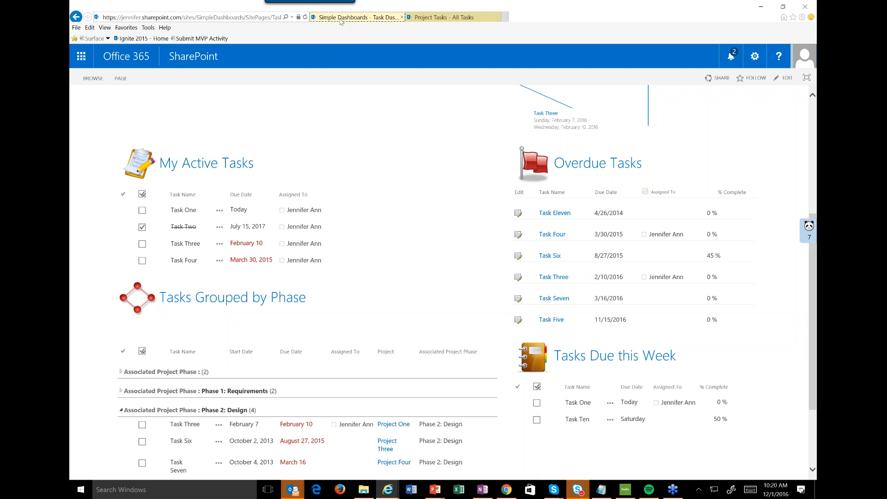
Switch to the Project Tasks browser tab and open the All Tasks view for editing from the list settings.
left_click(455, 21)
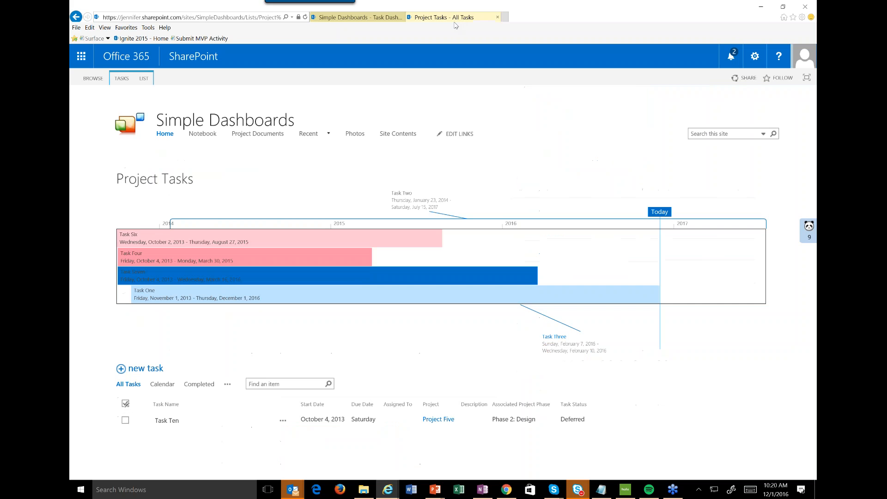
left_click(144, 81)
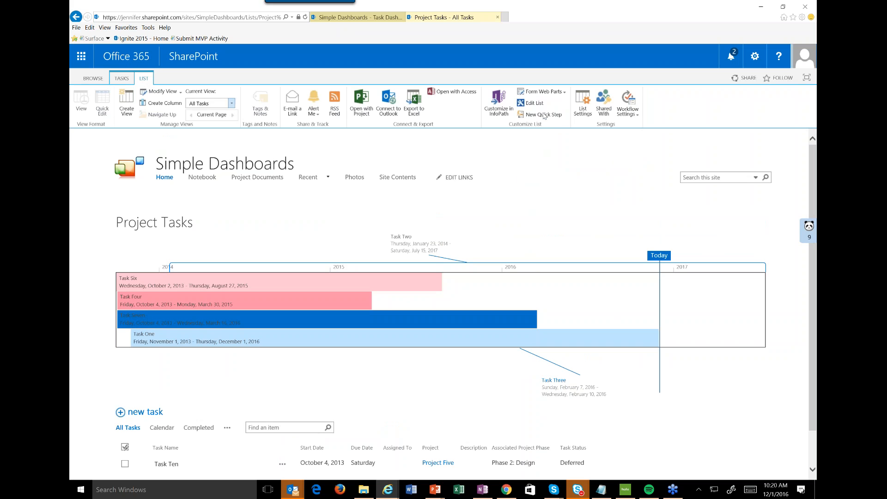
left_click(583, 111)
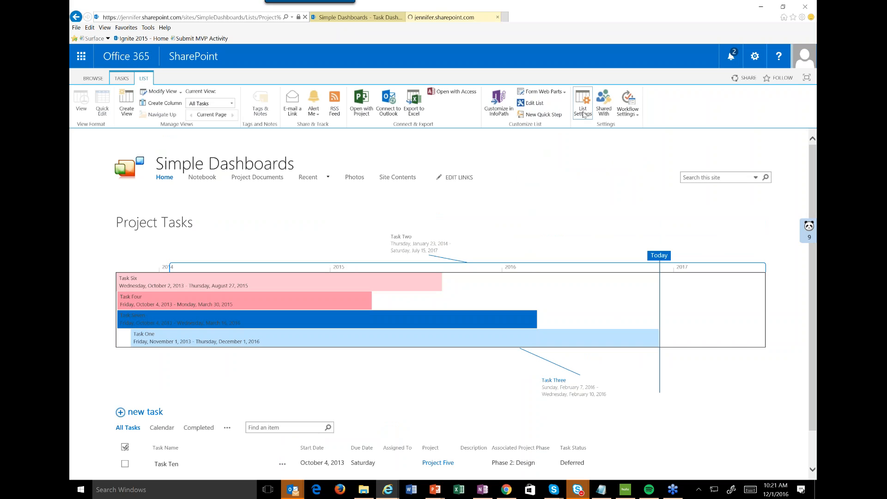
scroll(452, 260, "down", 15)
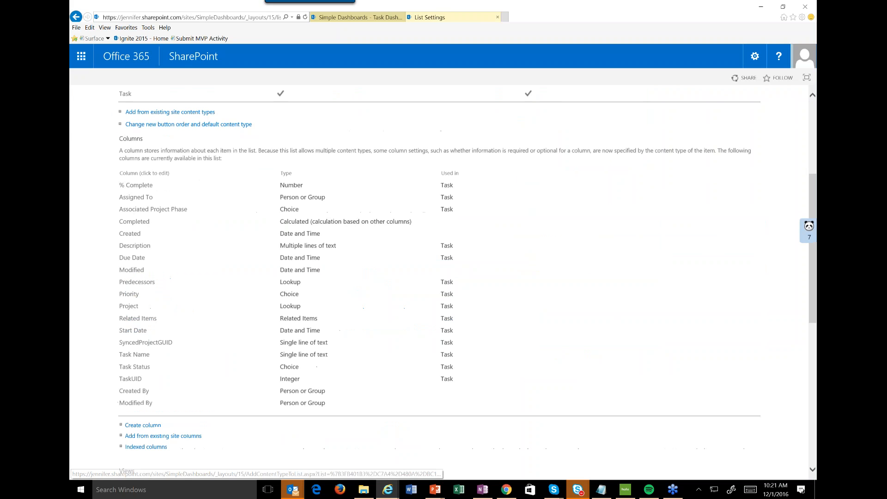
left_click(121, 251)
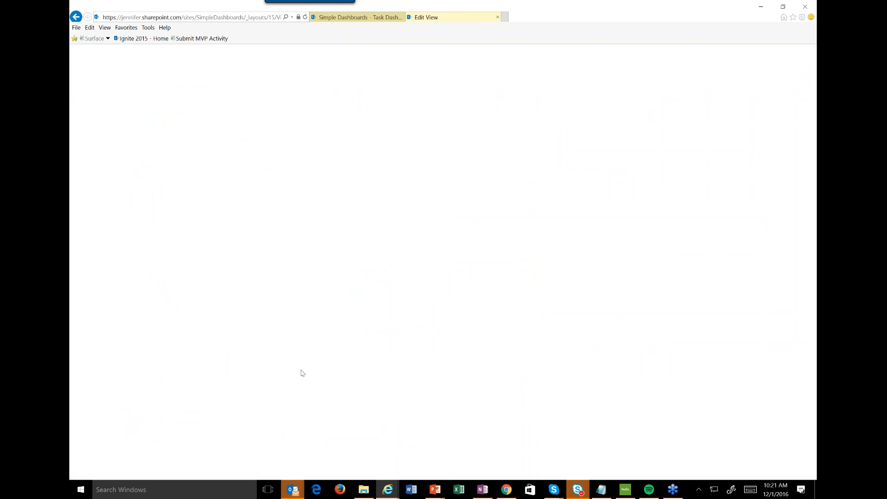
Set the All Tasks view to show all items without a filter and group it first by Project.
scroll(336, 351, "up", 3)
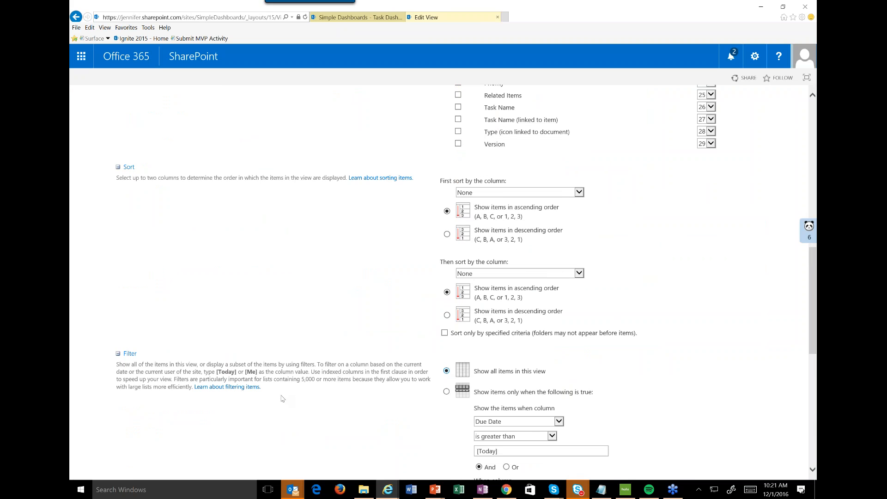
scroll(283, 398, "down", 7)
left_click(118, 262)
left_click(118, 262)
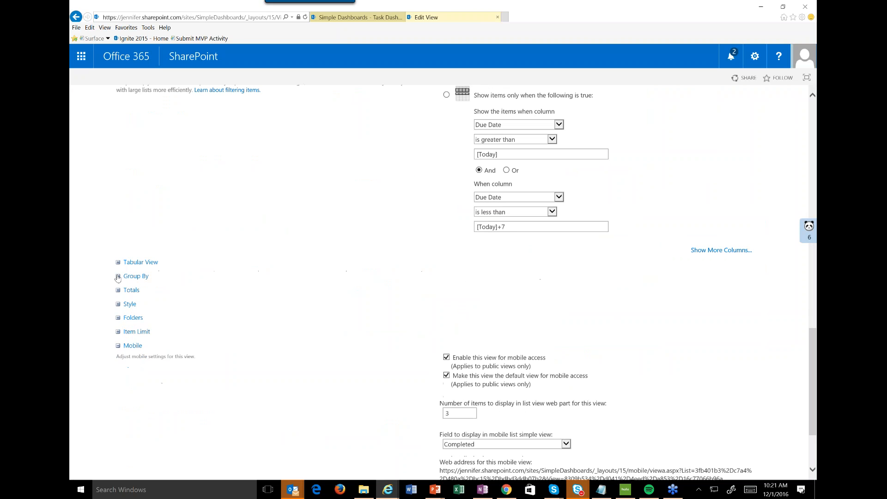
left_click(118, 276)
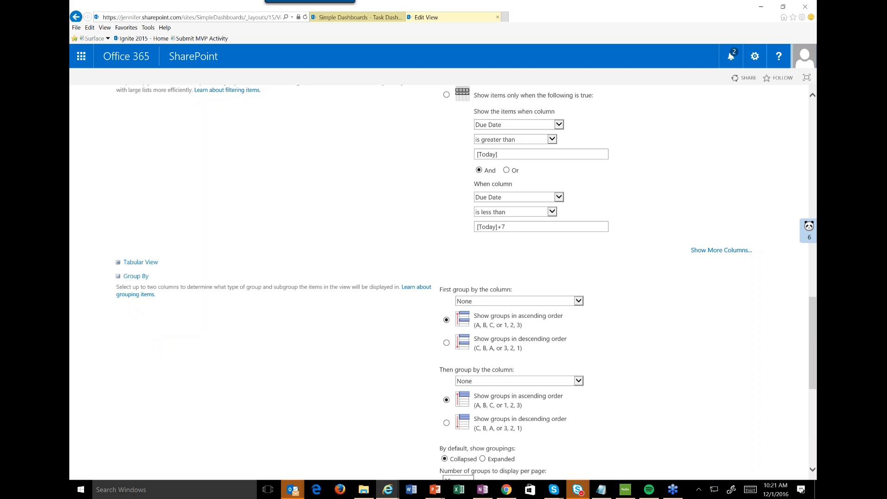
left_click(487, 304)
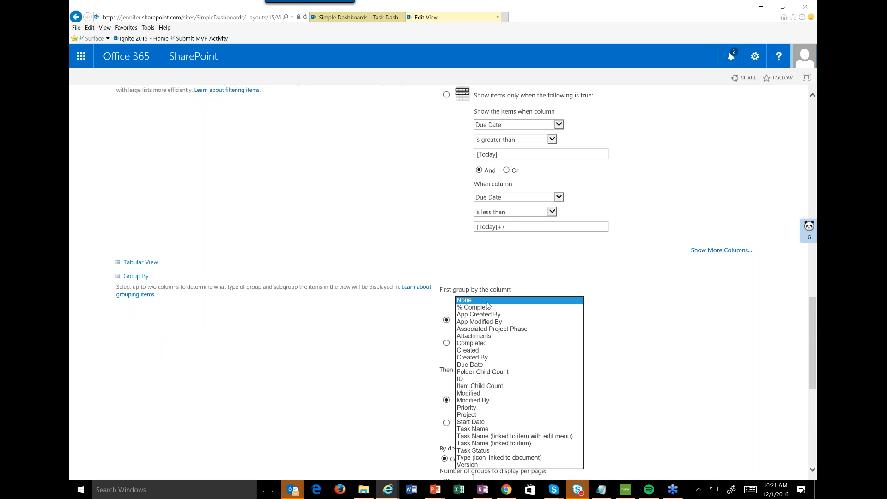
left_click(482, 415)
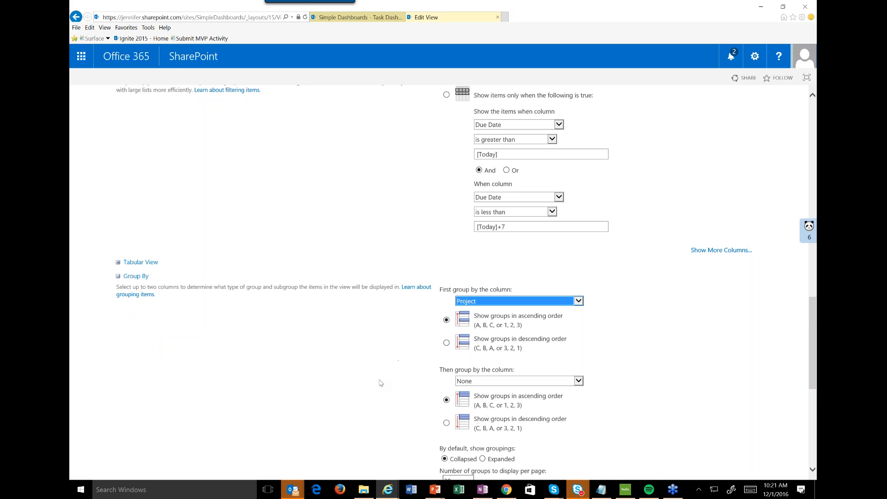
Set Due Date as the view's second grouping column and save the view.
scroll(380, 383, "down", 3)
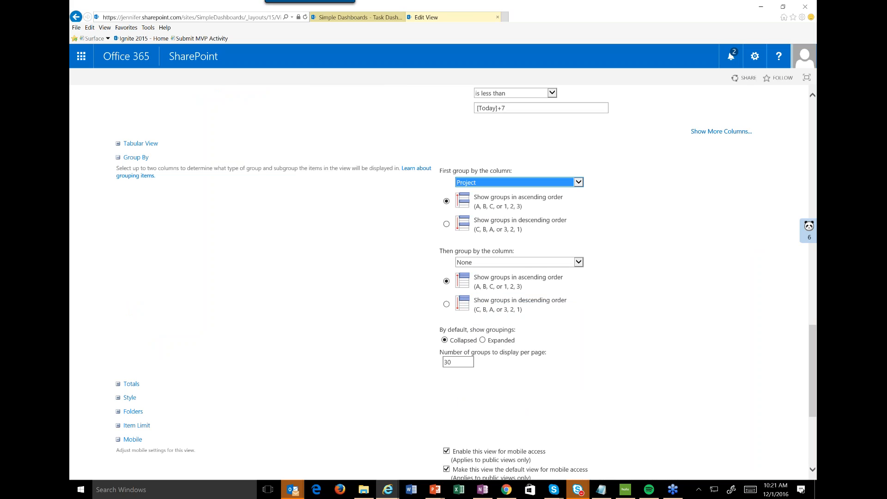
scroll(512, 306, "down", 5)
scroll(512, 306, "up", 6)
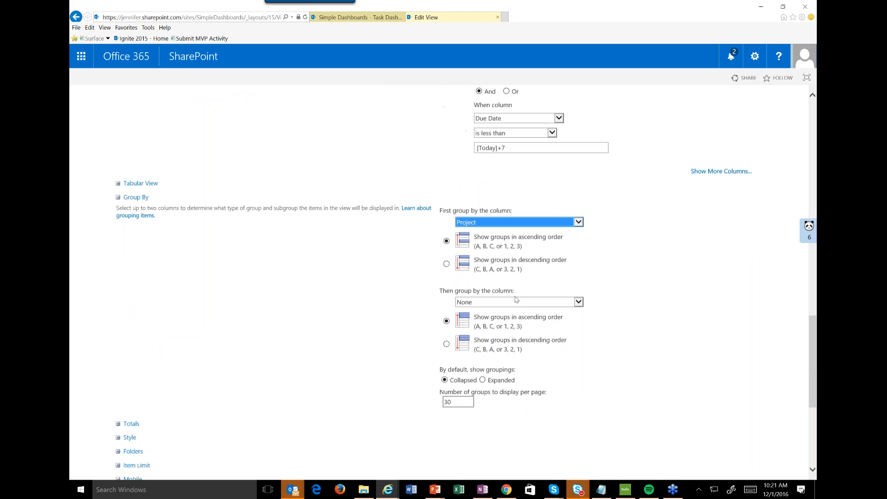
left_click(512, 304)
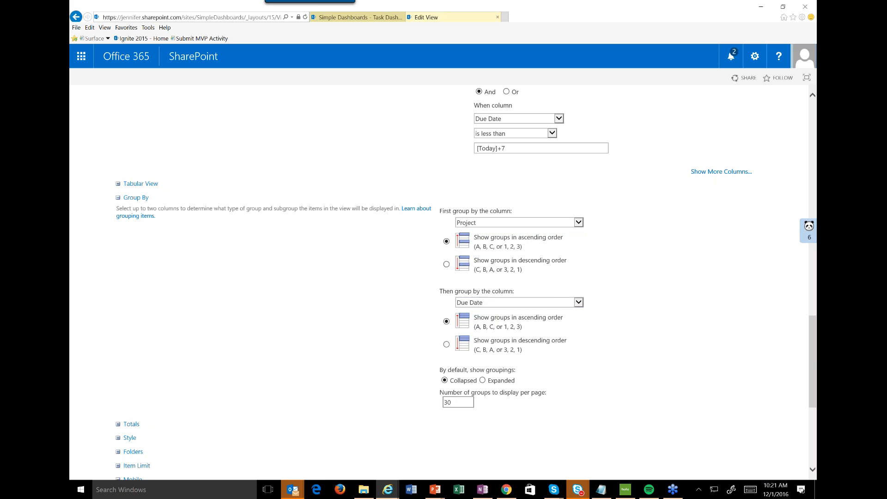
scroll(444, 277, "down", 5)
left_click(703, 405)
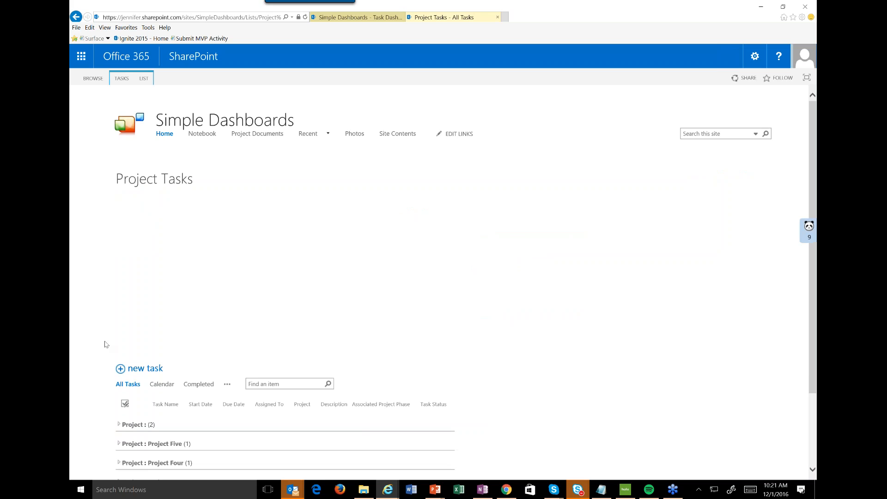
Expand the Project Five, Project Four and Project One groups and review their due date subgroups.
scroll(106, 344, "down", 2)
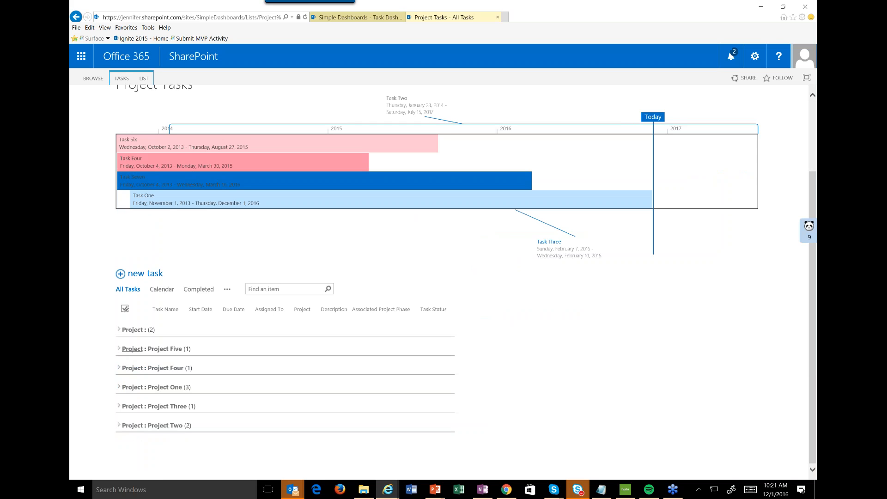
left_click(132, 349)
left_click(132, 386)
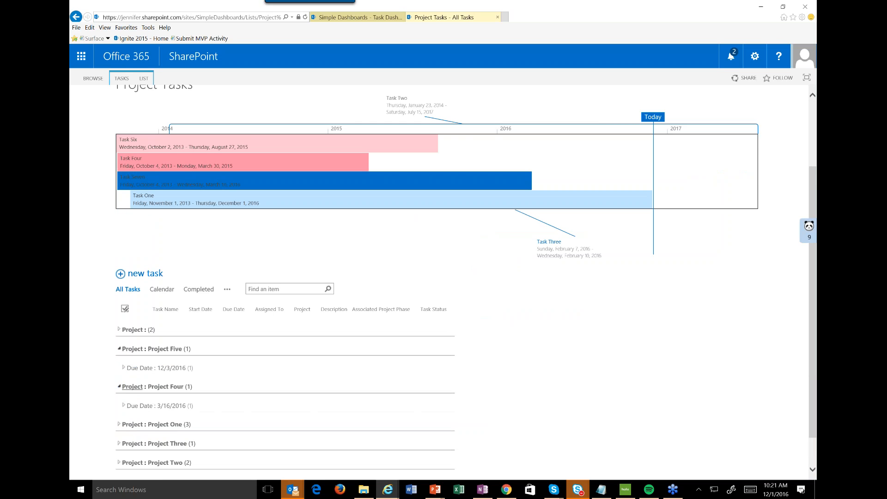
left_click(119, 425)
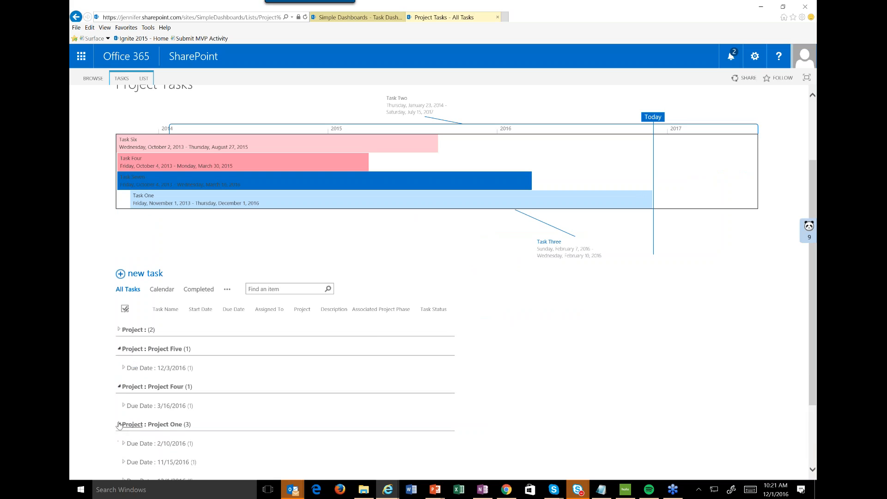
scroll(119, 425, "down", 2)
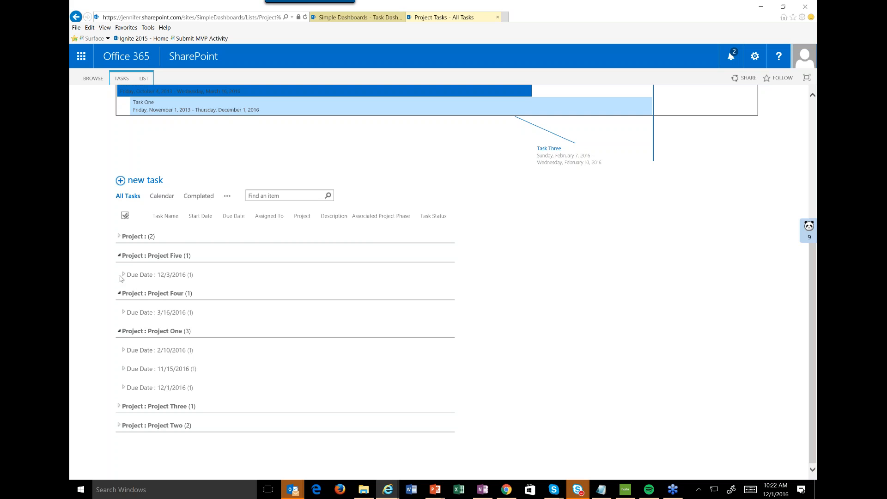
Return to the Project Tasks list settings and reopen the All Tasks view for editing.
left_click(146, 79)
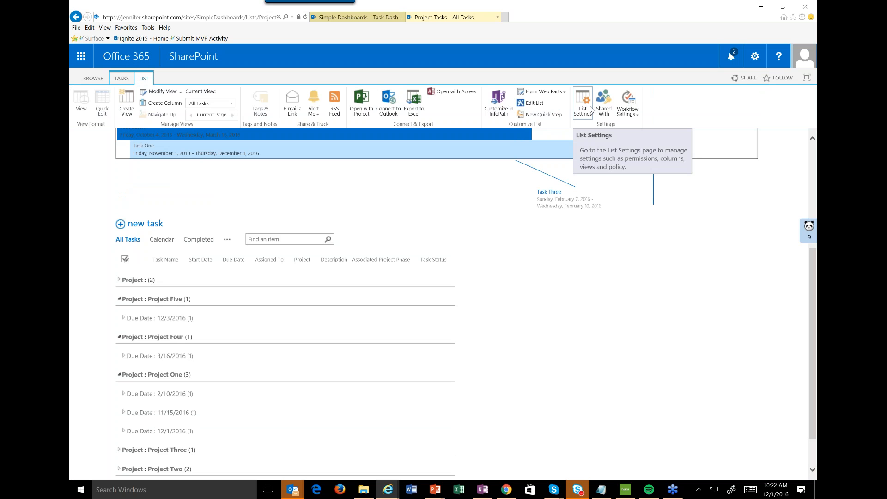
left_click(590, 109)
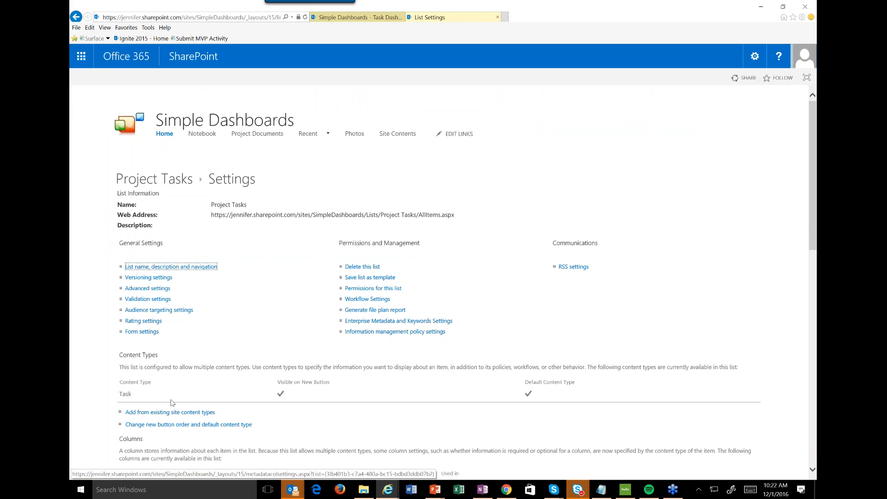
scroll(162, 400, "down", 10)
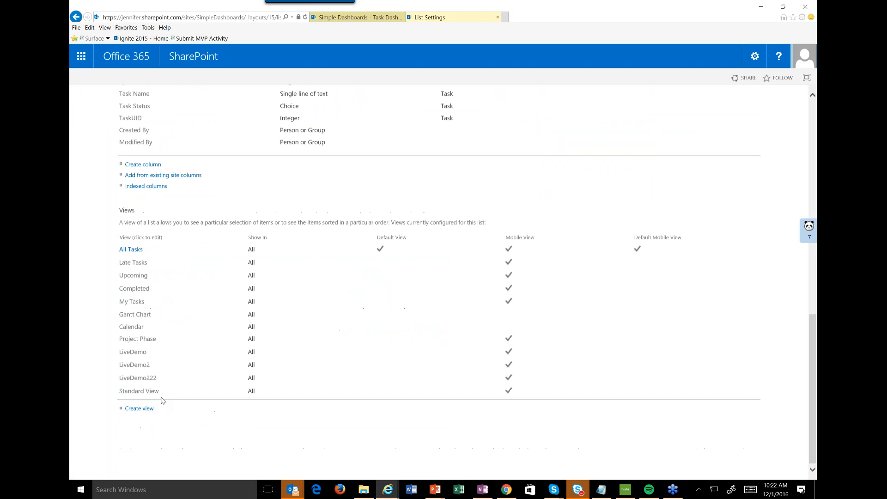
left_click(130, 249)
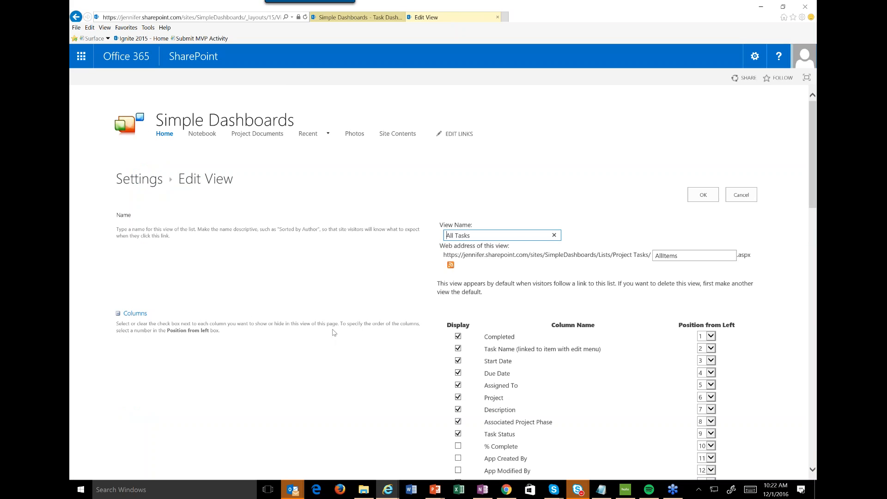
Remove both grouping levels from the All Tasks view by setting each grouping column to None.
scroll(334, 333, "down", 13)
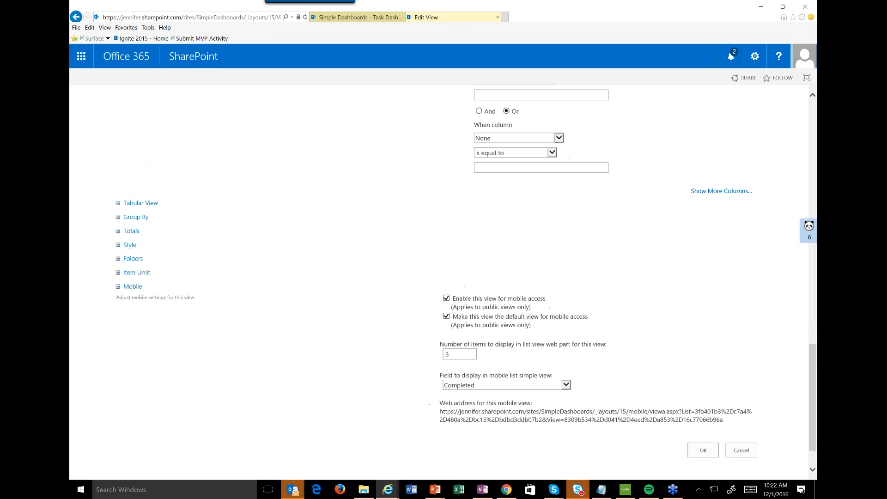
left_click(136, 217)
left_click(464, 242)
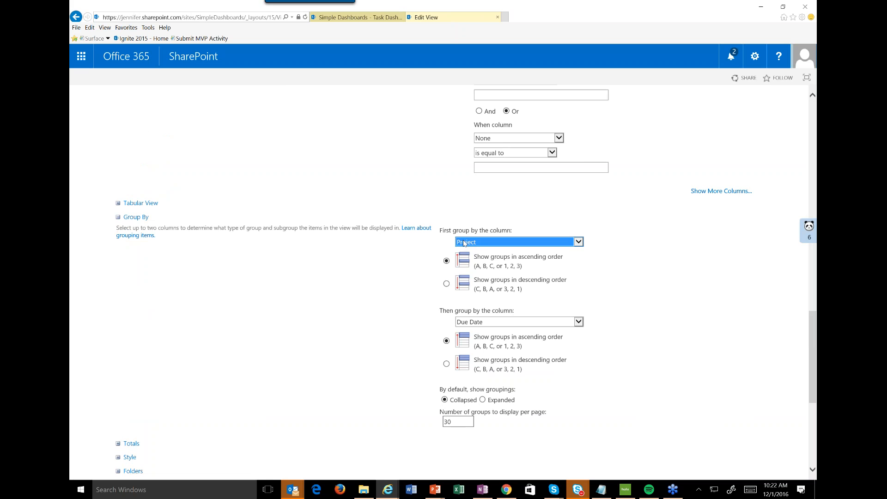
left_click(481, 109)
left_click(476, 323)
left_click(464, 246)
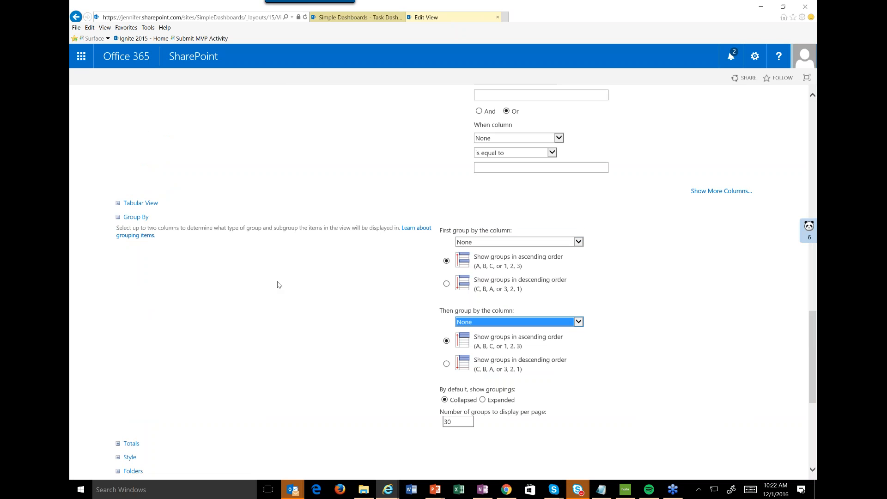
left_click(270, 285)
Set the view style of the All Tasks view to Boxed and save the view.
scroll(269, 285, "down", 4)
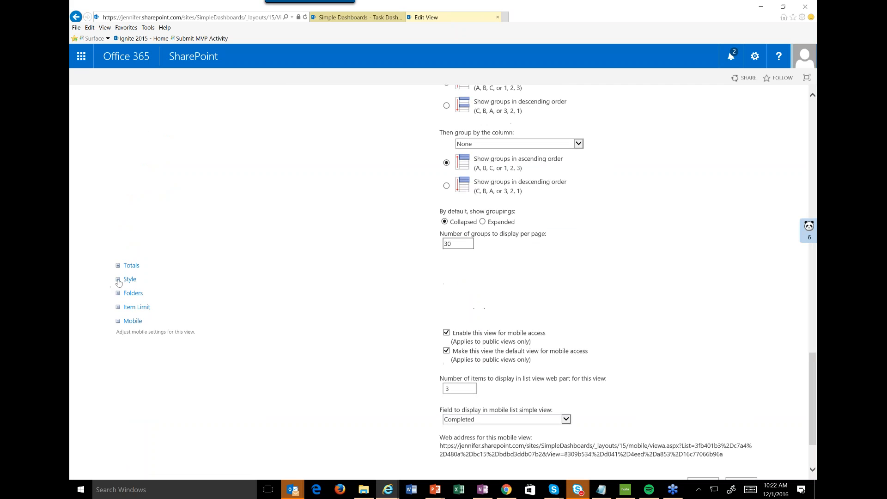
left_click(118, 280)
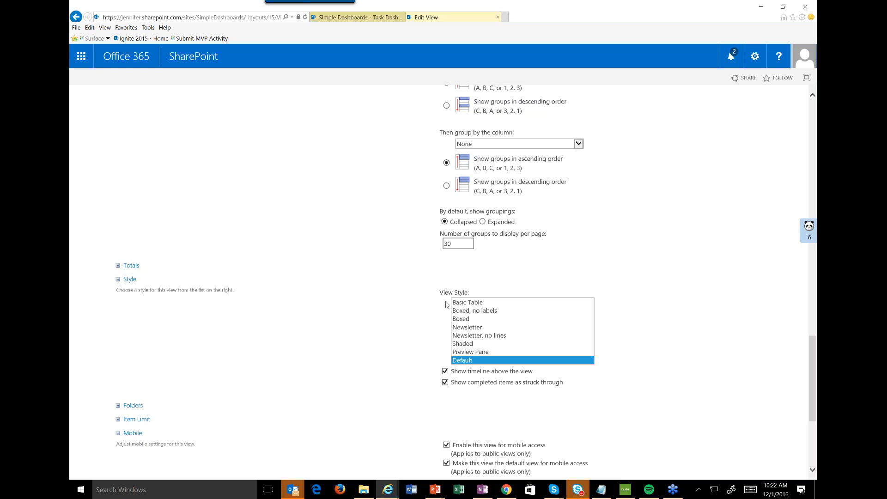
left_click(478, 319)
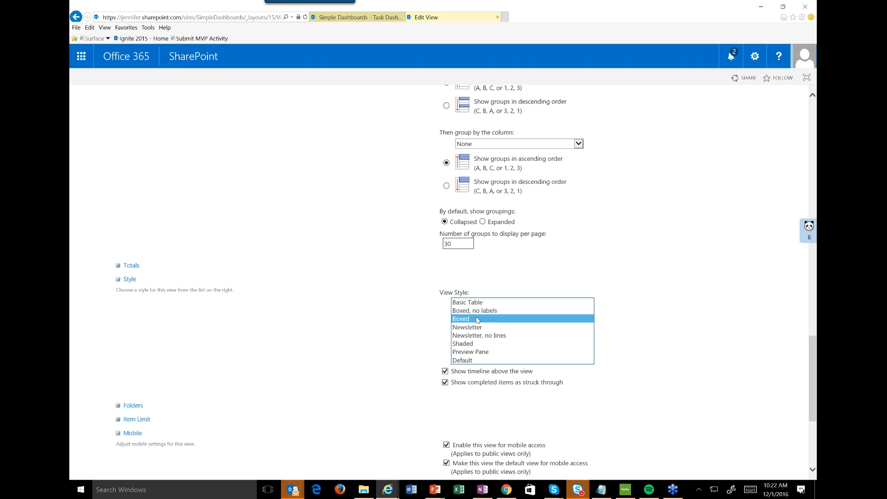
scroll(703, 410, "down", 4)
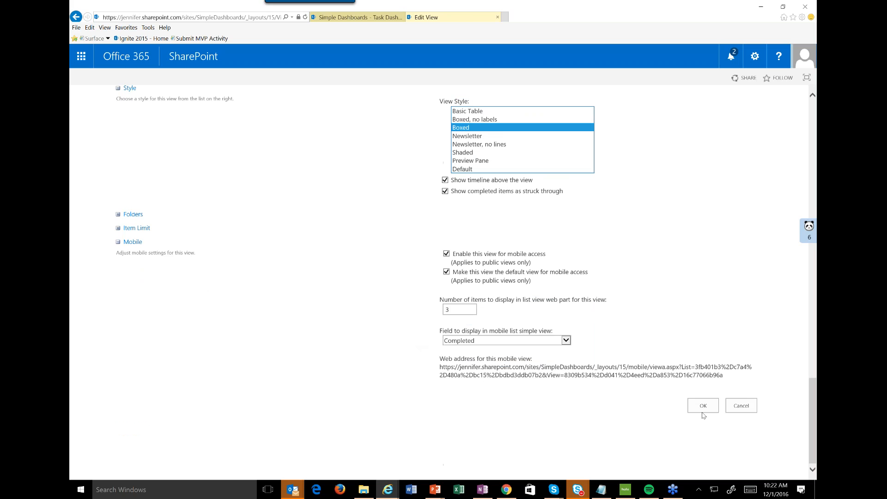
left_click(703, 406)
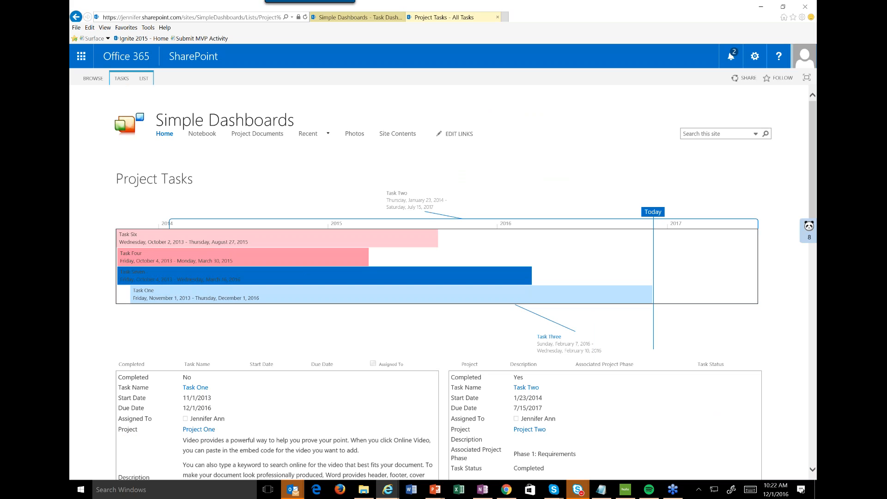
Examine how the task fields and descriptions are laid out in the boxed All Tasks view.
scroll(302, 268, "down", 5)
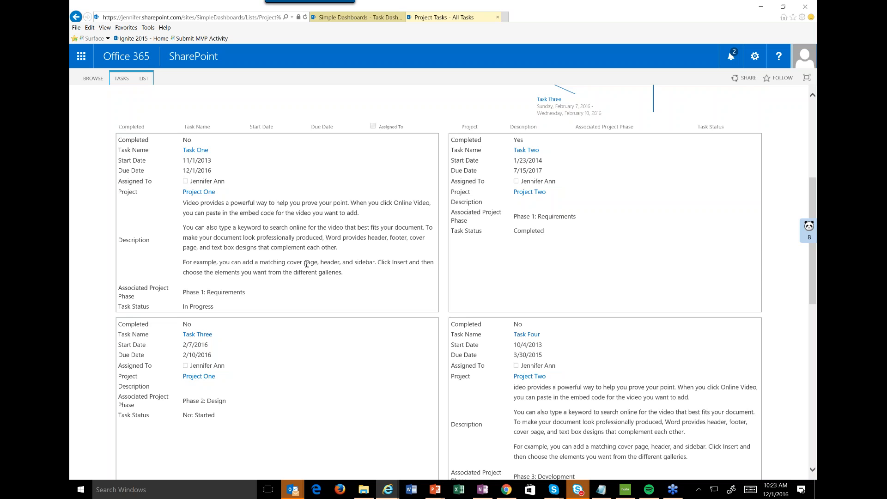
scroll(306, 264, "down", 10)
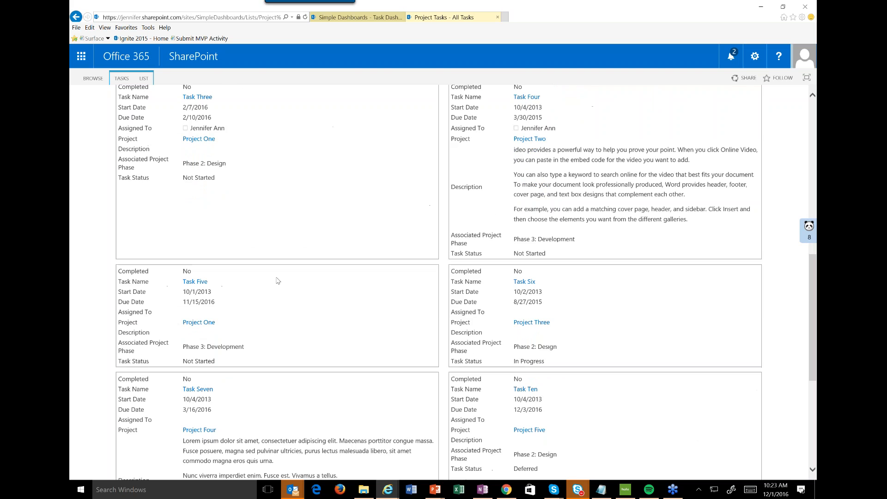
scroll(278, 281, "up", 3)
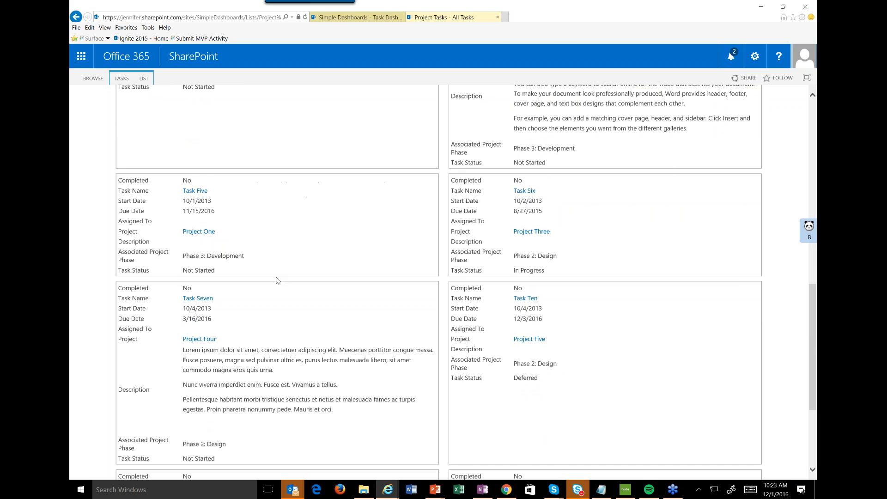
scroll(277, 281, "up", 5)
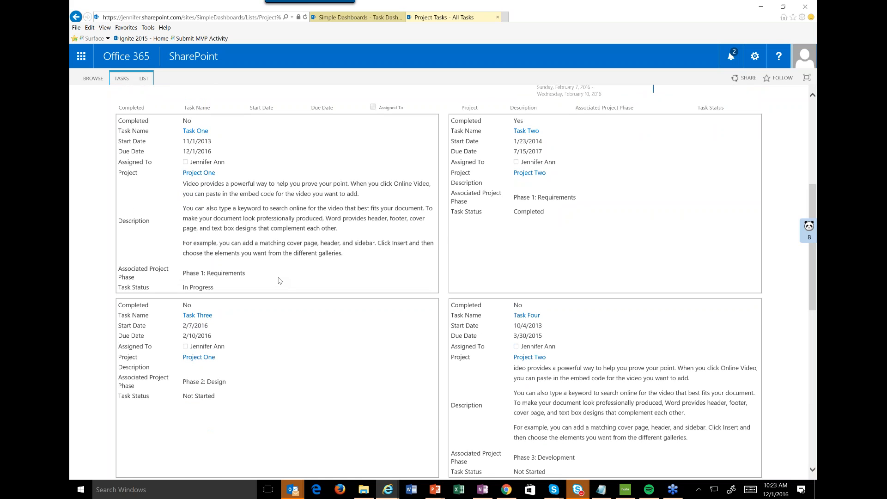
scroll(278, 280, "up", 2)
scroll(278, 282, "down", 1)
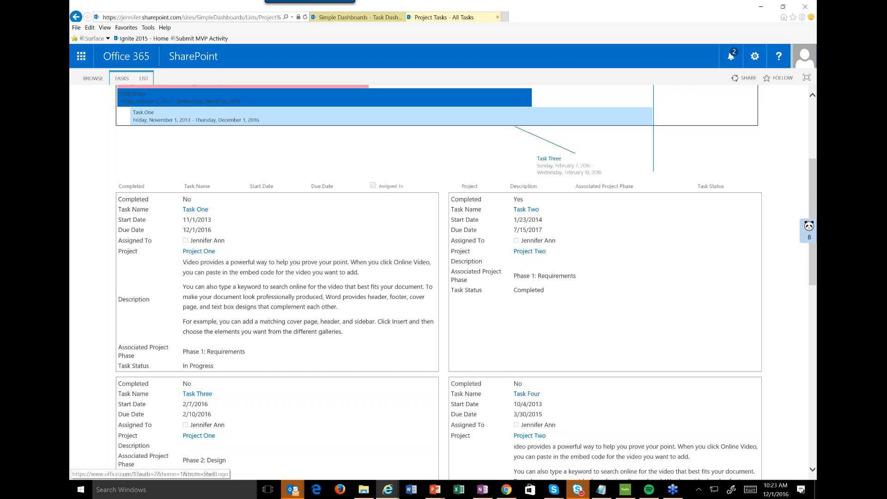
Reopen the All Tasks view from the Project Tasks list settings, set its view style to Boxed, no labels, and save it.
left_click(143, 79)
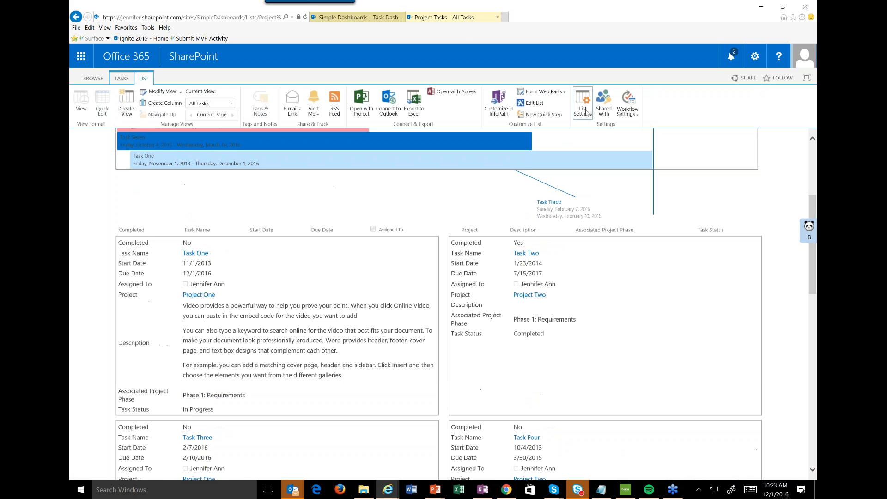
left_click(583, 110)
scroll(334, 373, "down", 15)
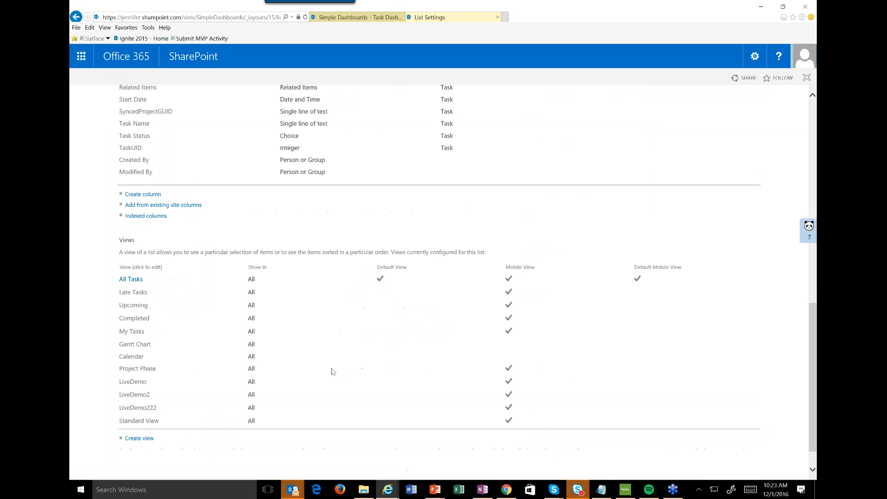
left_click(131, 250)
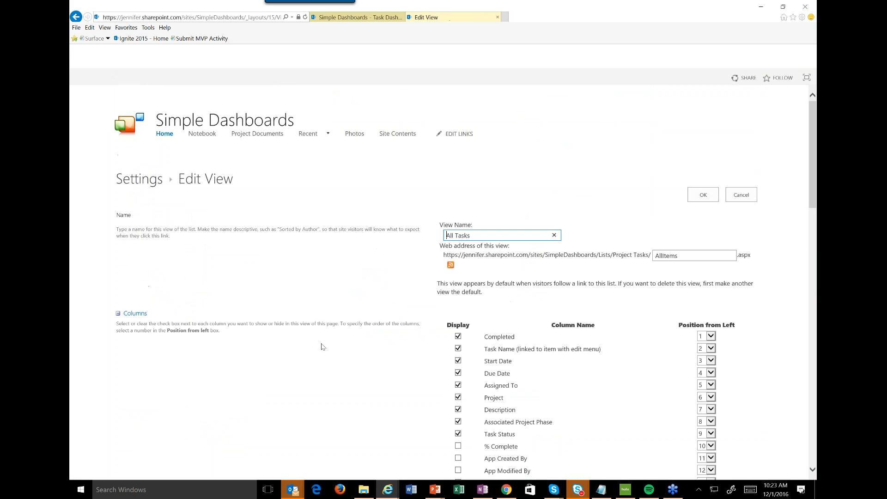
scroll(322, 346, "down", 20)
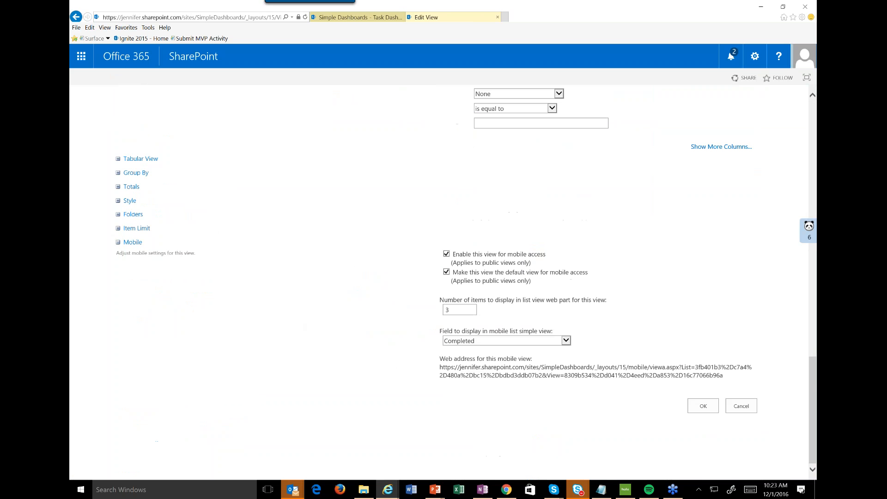
left_click(130, 200)
left_click(474, 233)
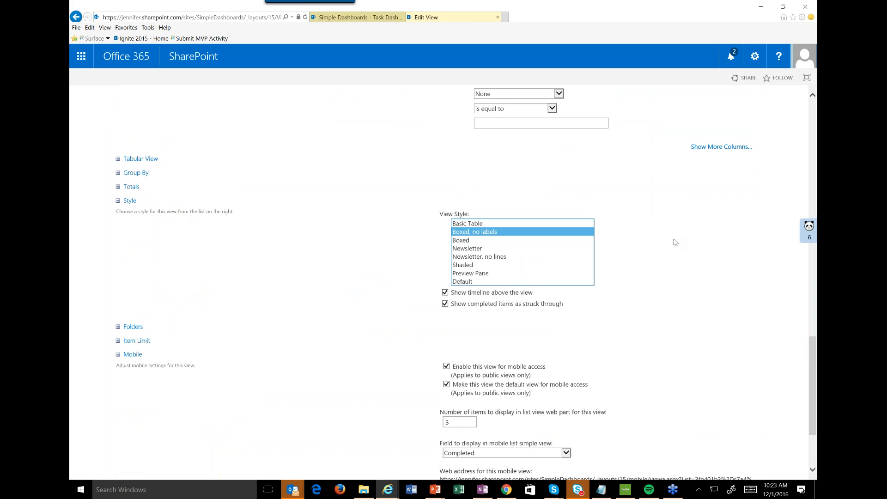
scroll(684, 254, "down", 3)
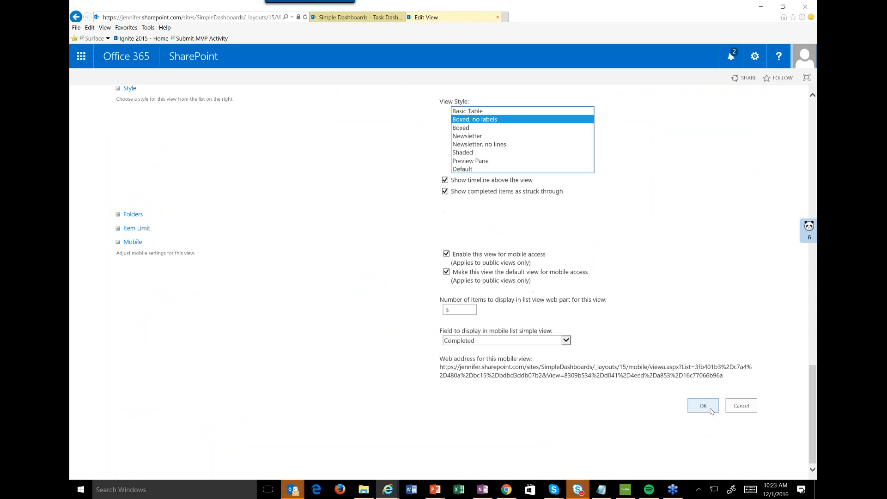
left_click(710, 409)
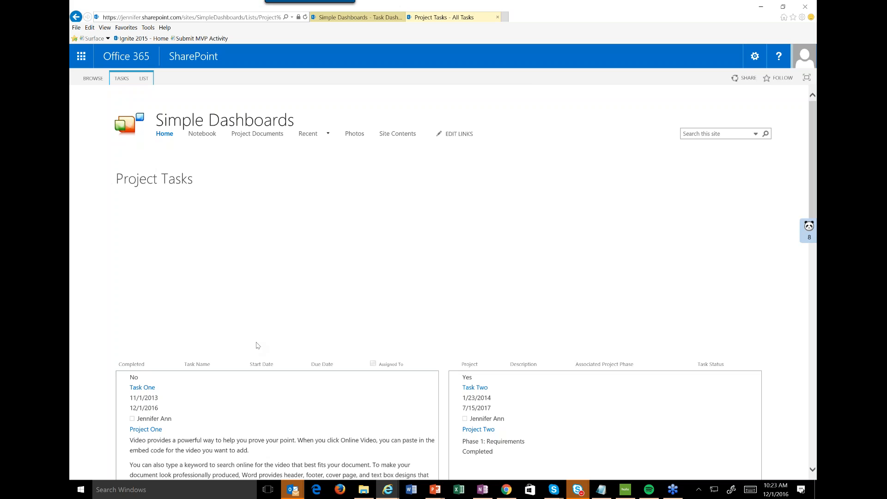
scroll(257, 345, "down", 5)
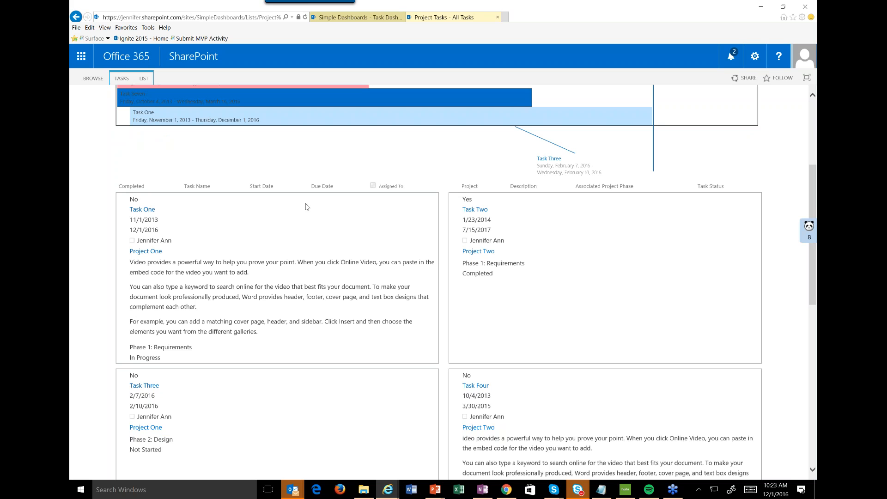
Edit the All Tasks view again to display 1 item per batch through its item limit, and save the view.
left_click(145, 79)
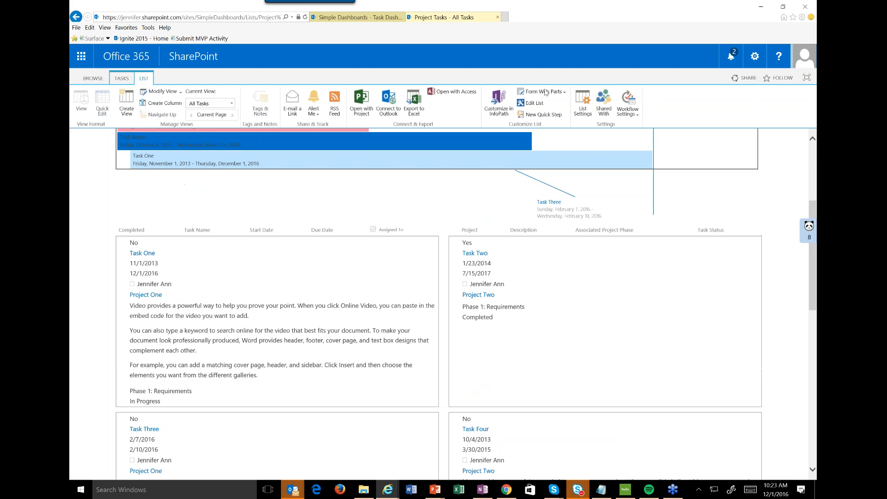
left_click(582, 113)
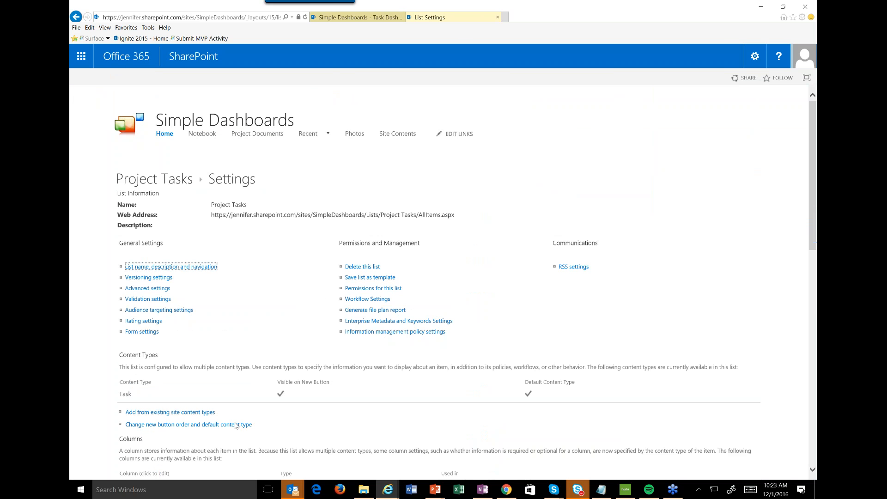
scroll(236, 426, "down", 15)
left_click(131, 250)
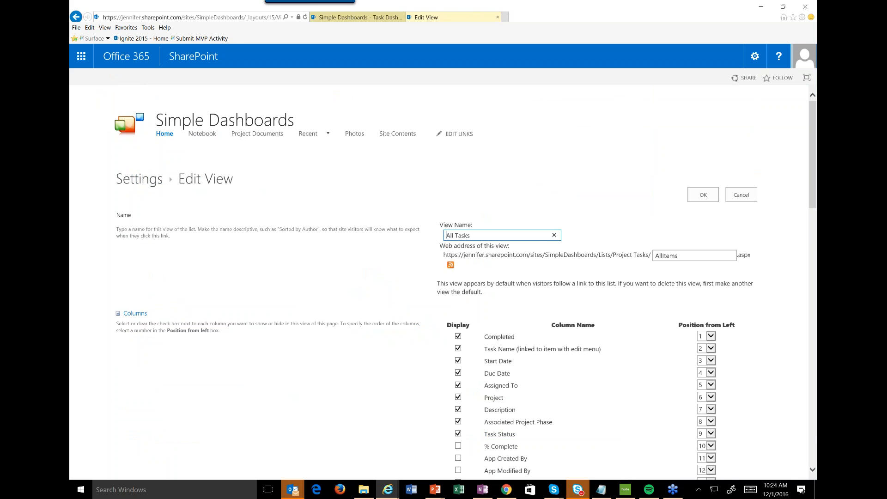
scroll(279, 317, "down", 20)
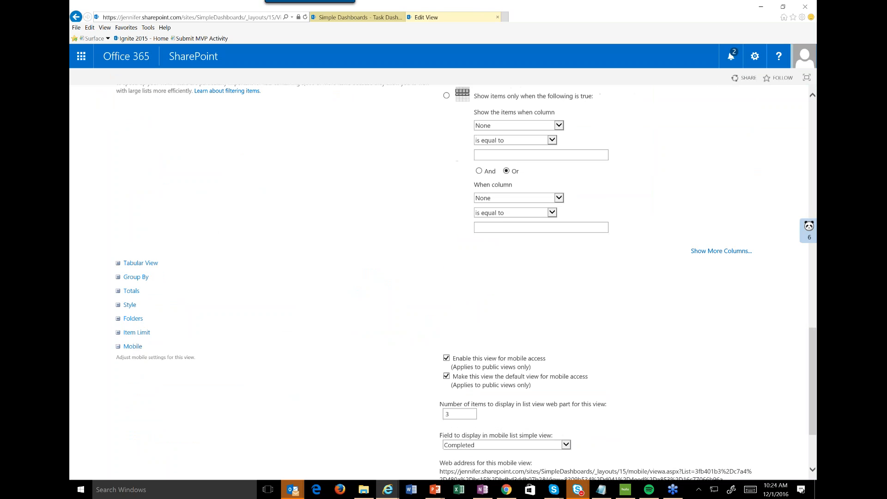
left_click(136, 333)
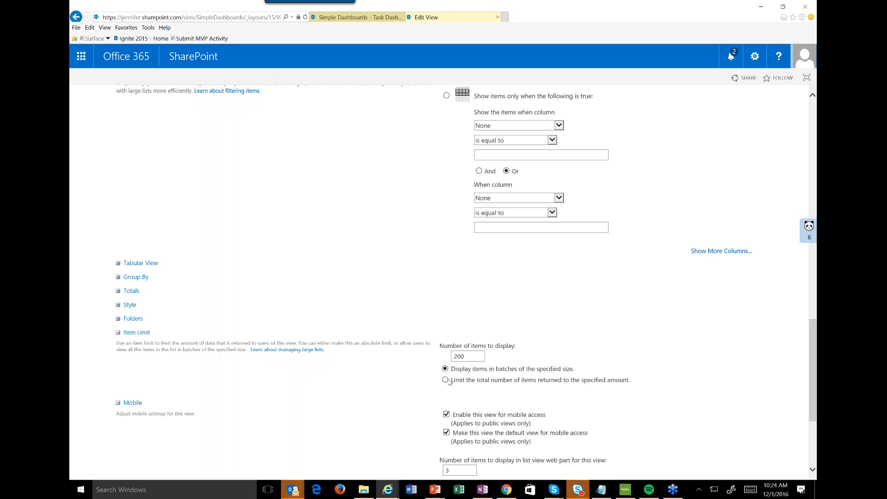
left_click_drag(472, 357, 397, 357)
type("1")
scroll(397, 357, "down", 3)
left_click(695, 406)
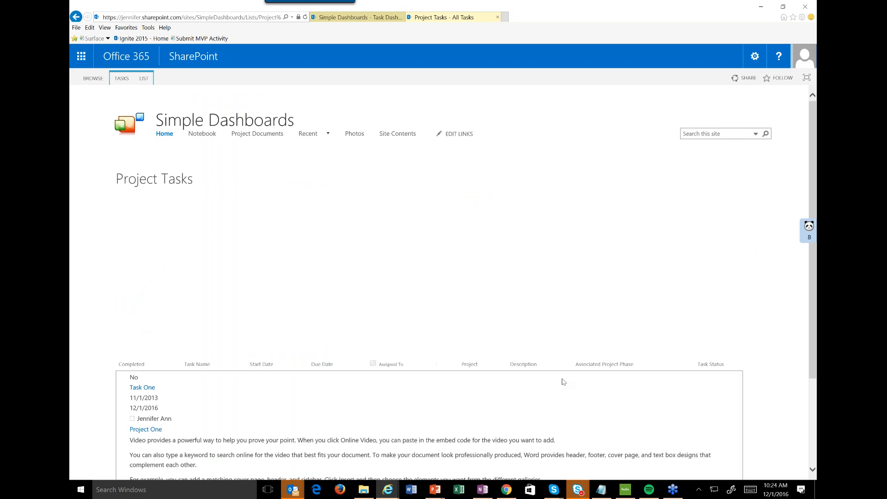
Page through the All Tasks view one task at a time, from Task One to Task Three.
scroll(563, 381, "down", 3)
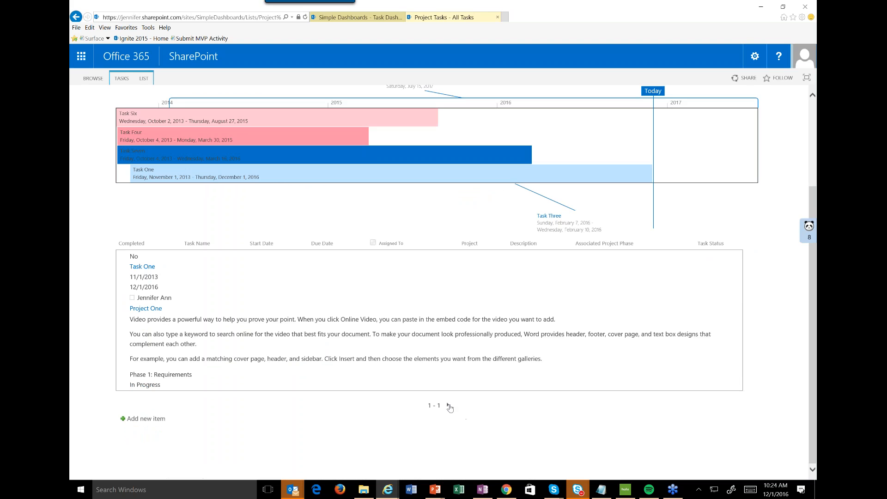
left_click(449, 406)
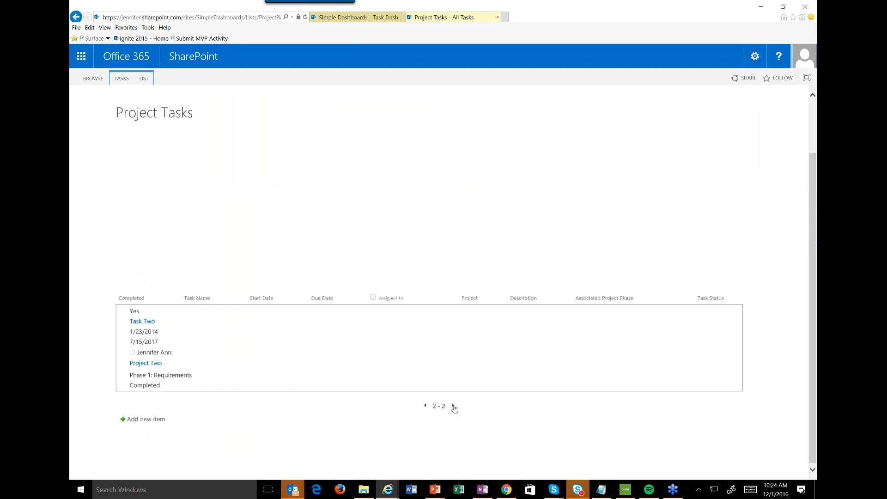
left_click(453, 406)
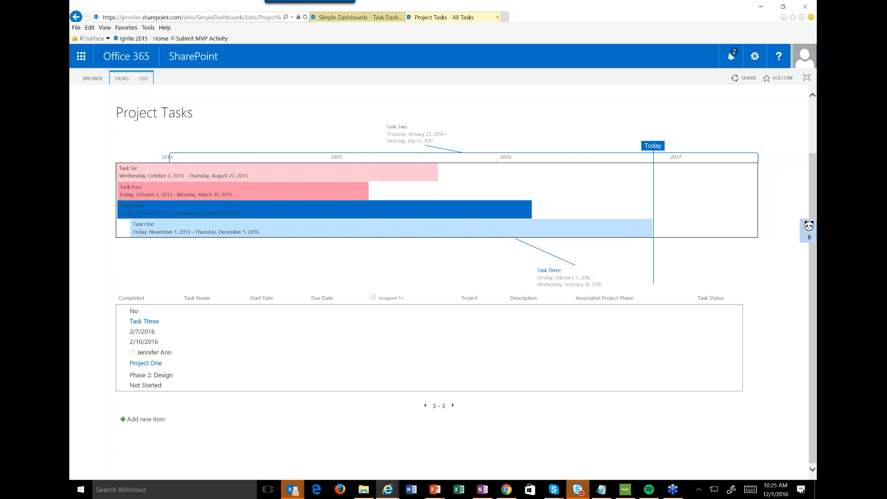
Reopen the All Tasks view for editing and set its item limit to 200 items to display.
left_click(144, 78)
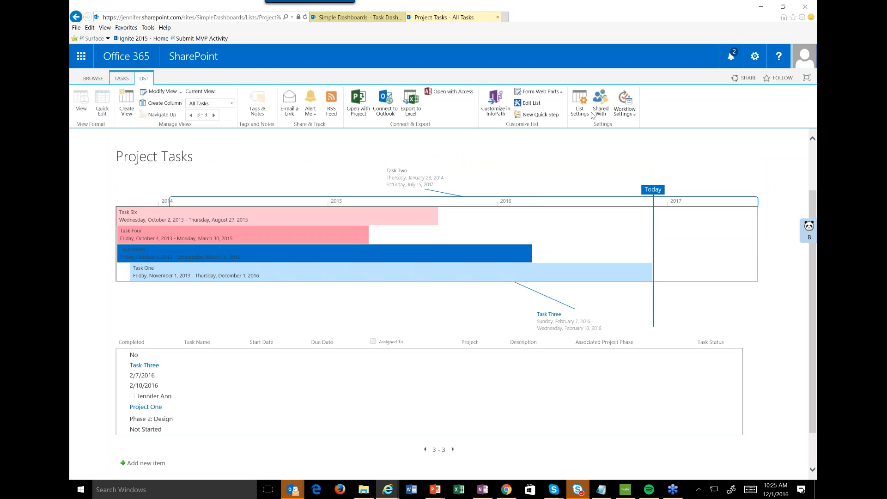
left_click(585, 112)
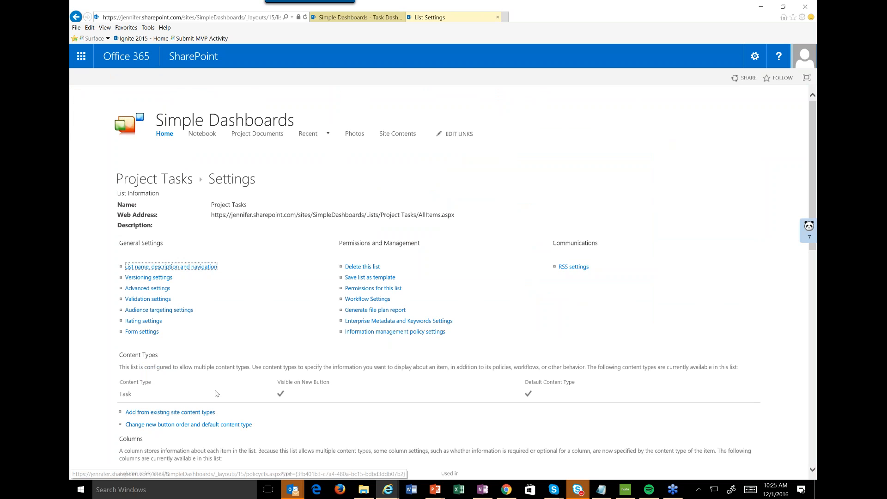
scroll(216, 393, "down", 10)
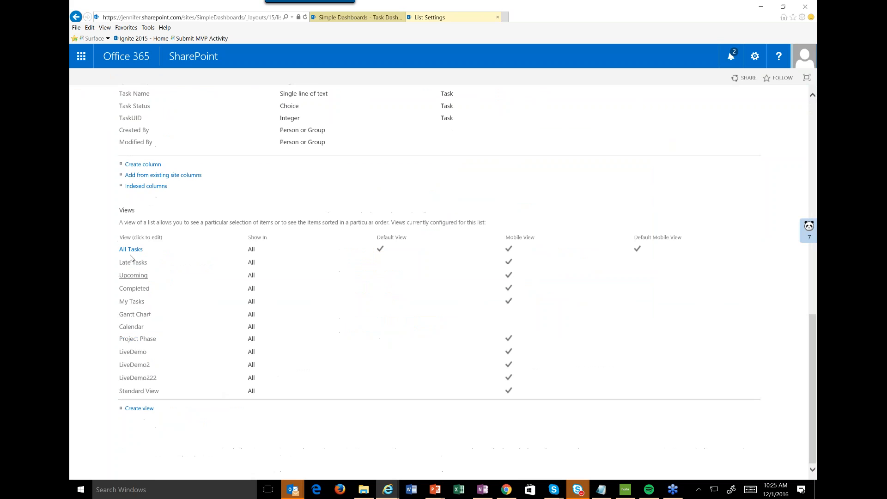
left_click(132, 251)
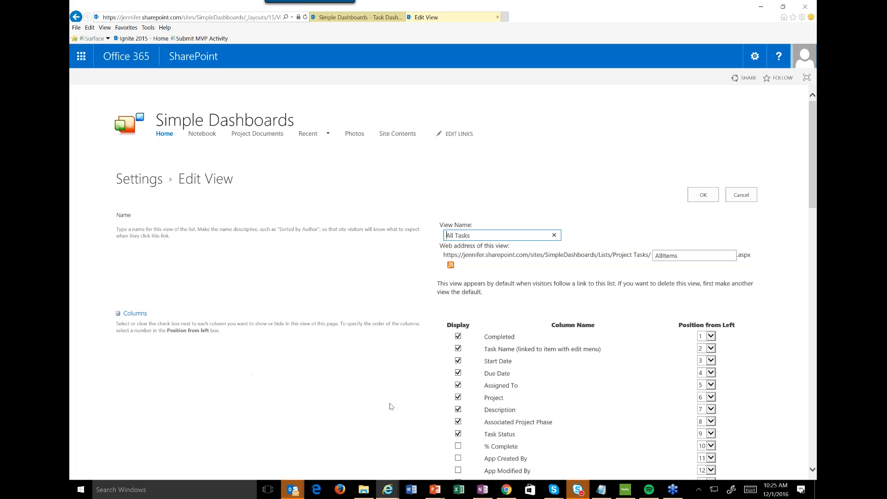
scroll(389, 406, "down", 15)
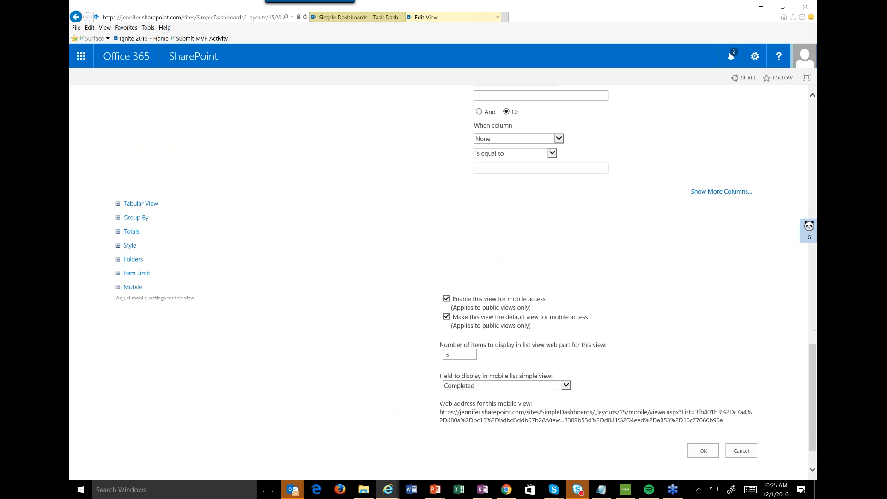
left_click(118, 273)
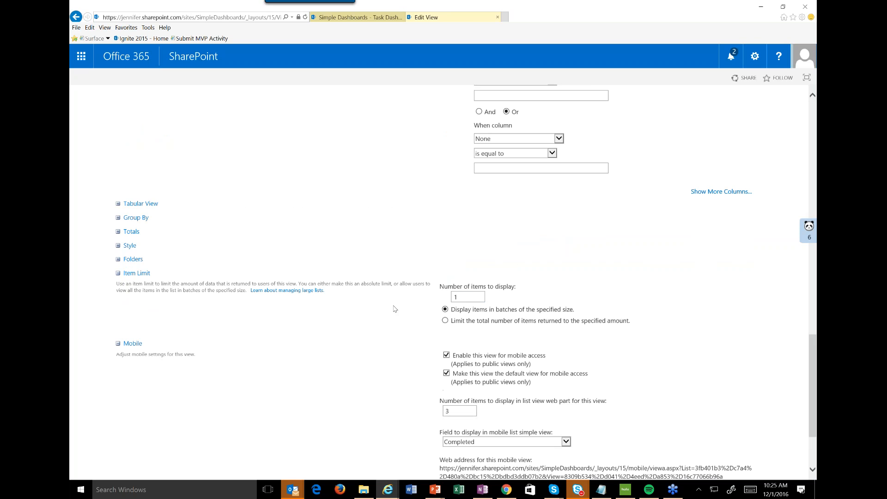
left_click_drag(461, 296, 437, 296)
type("200")
Set the view style of the All Tasks view to Shaded, save the view, and review the task rows.
left_click(129, 245)
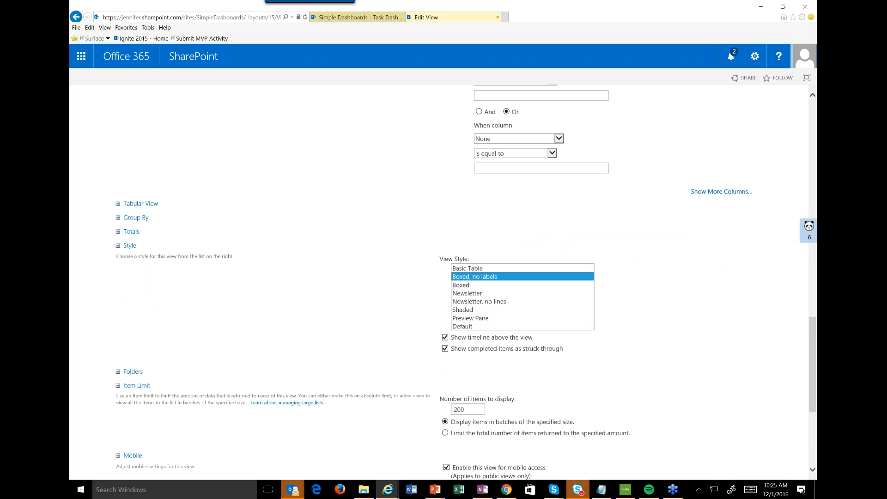
left_click(463, 309)
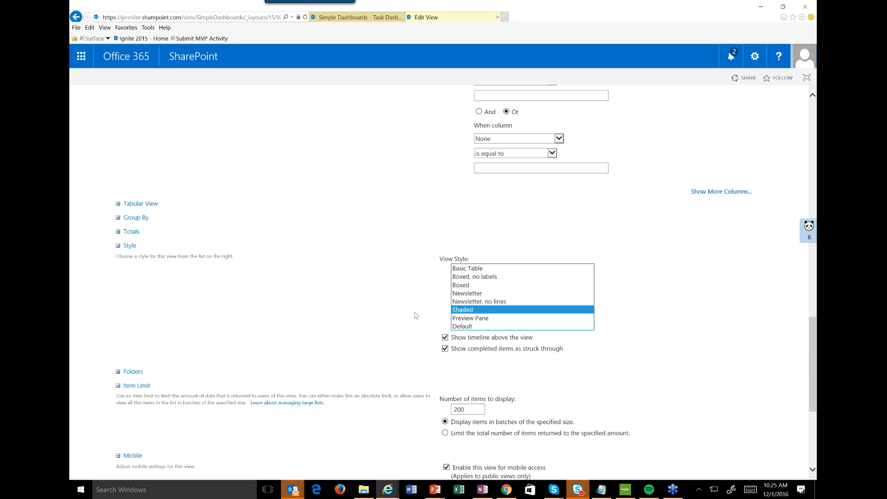
scroll(415, 316, "down", 5)
left_click(708, 410)
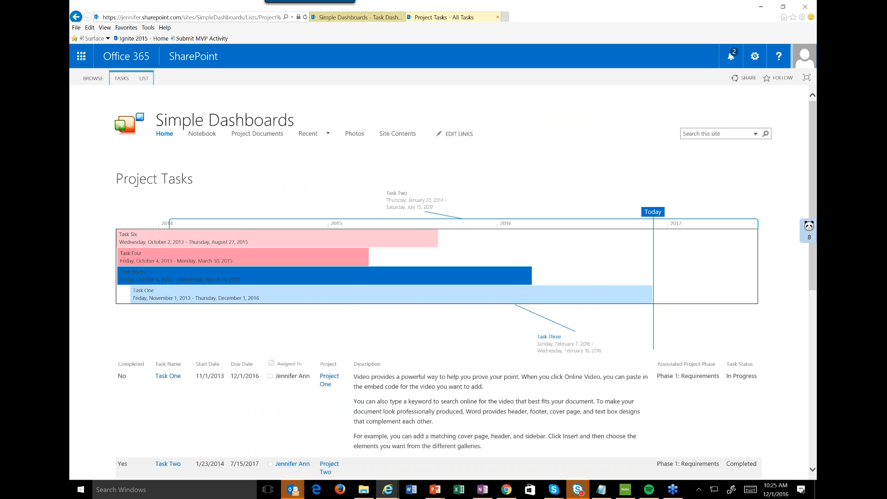
scroll(174, 263, "down", 5)
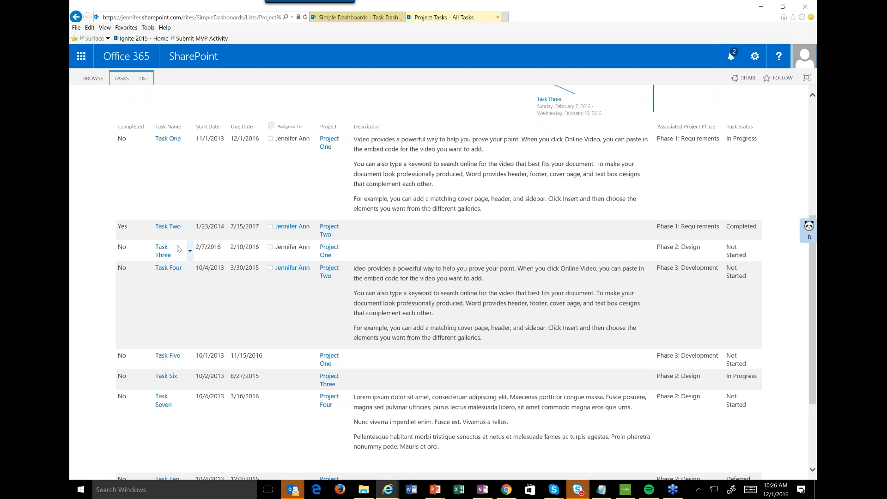
Reopen the All Tasks view from the list settings, set its view style to Preview Pane, and save it.
left_click(144, 78)
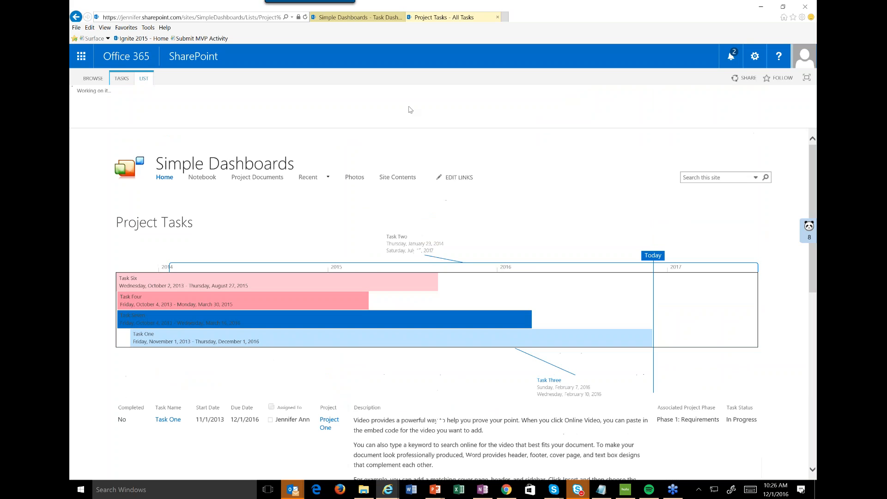
left_click(582, 119)
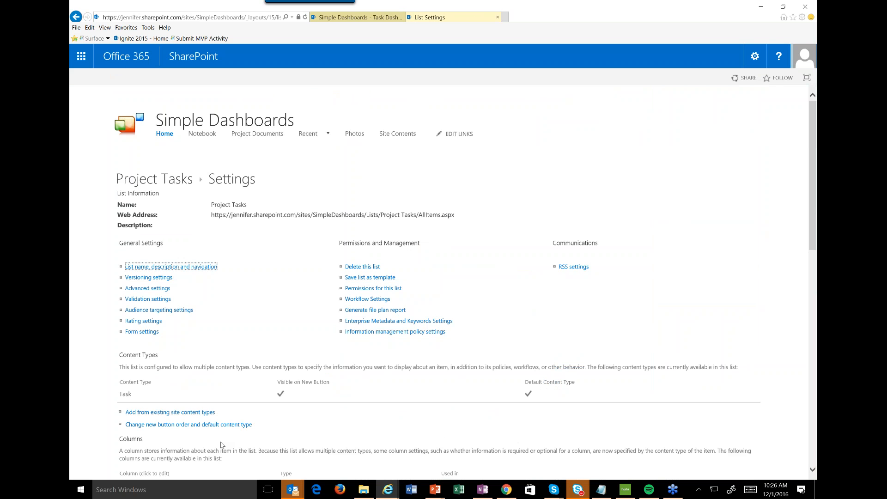
scroll(222, 445, "down", 12)
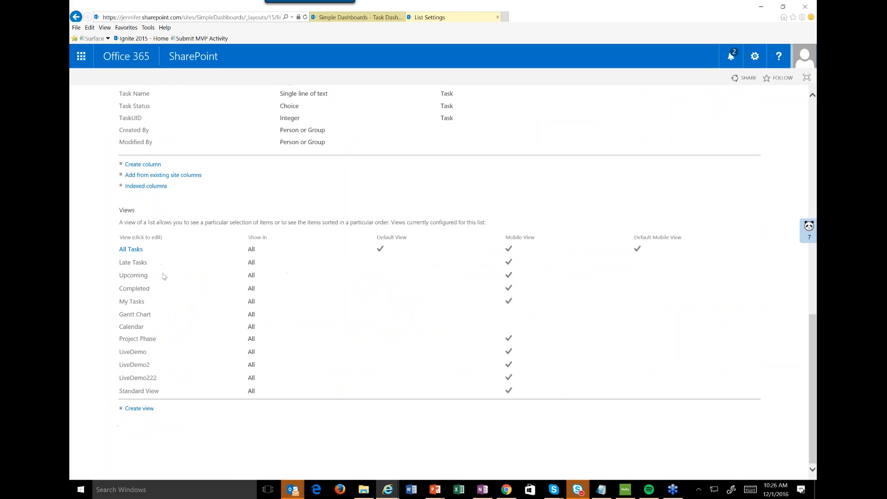
left_click(131, 250)
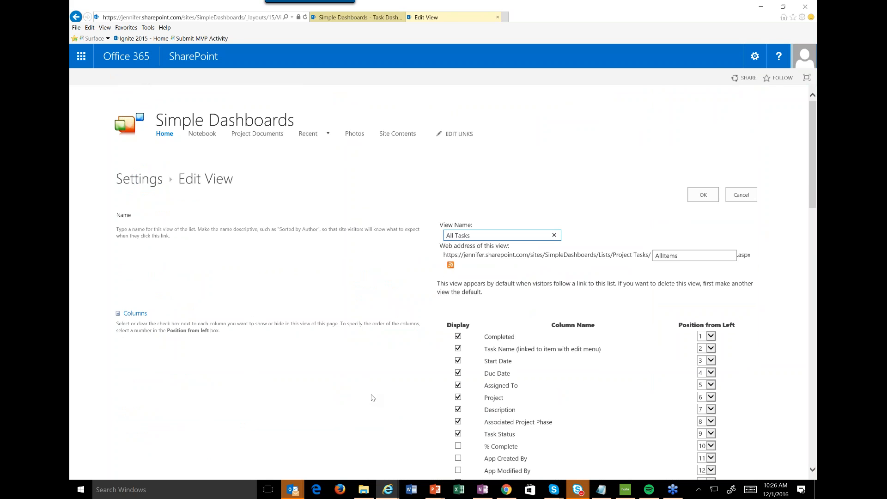
key("End")
left_click(129, 200)
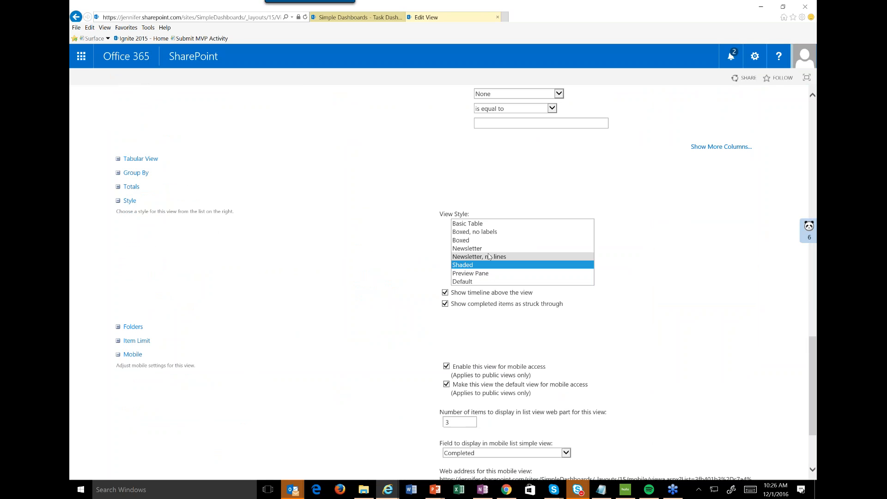
left_click(470, 273)
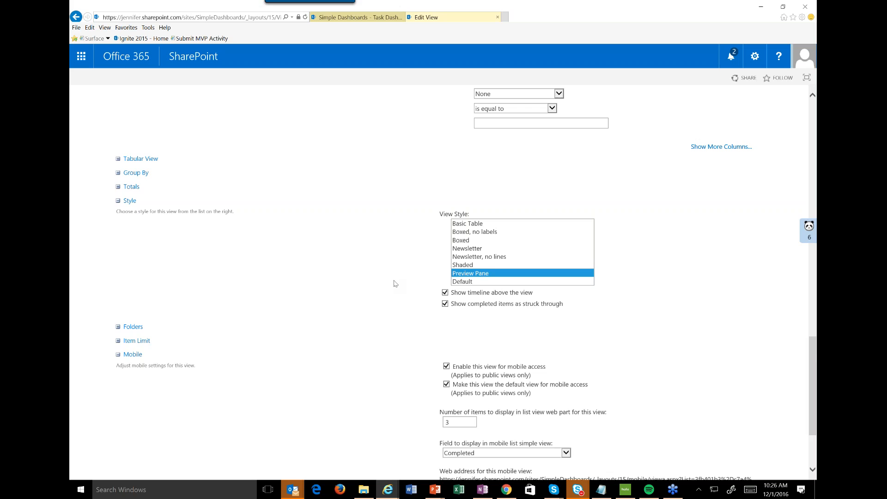
scroll(394, 283, "down", 3)
left_click(703, 405)
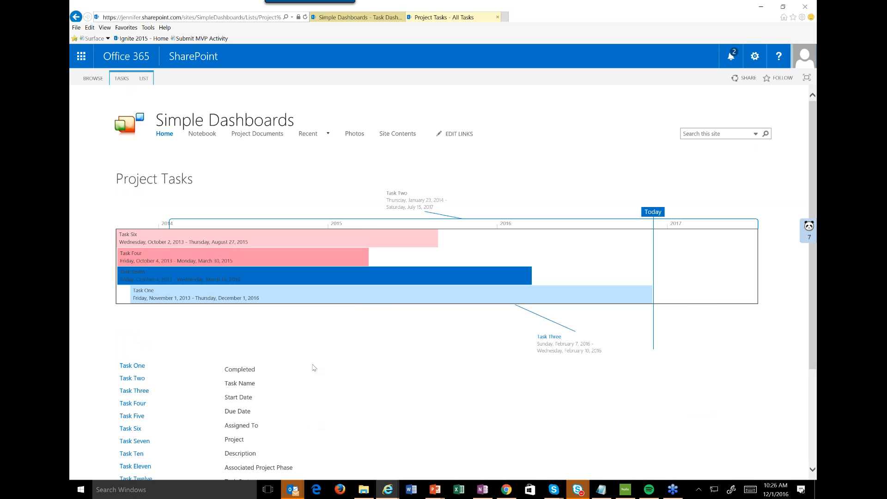
scroll(313, 369, "down", 3)
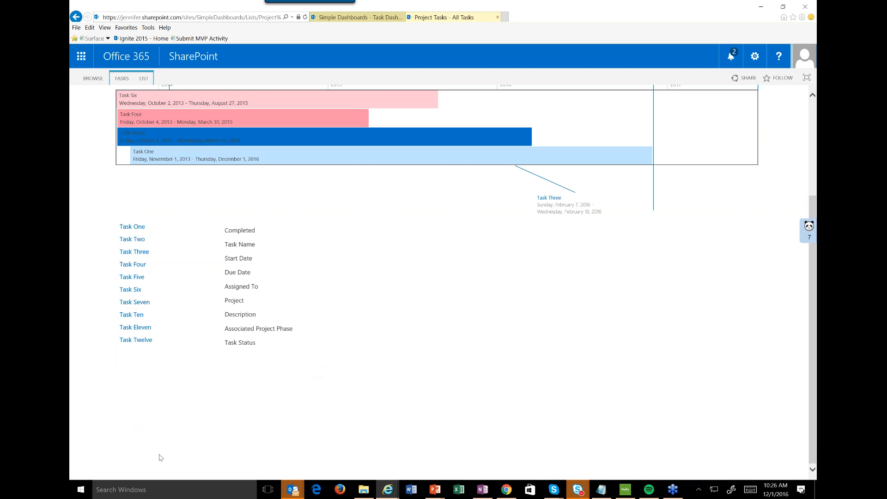
View the details of individual tasks, including Task Three and Task Four, in the All Tasks preview pane.
mouse_move(132, 227)
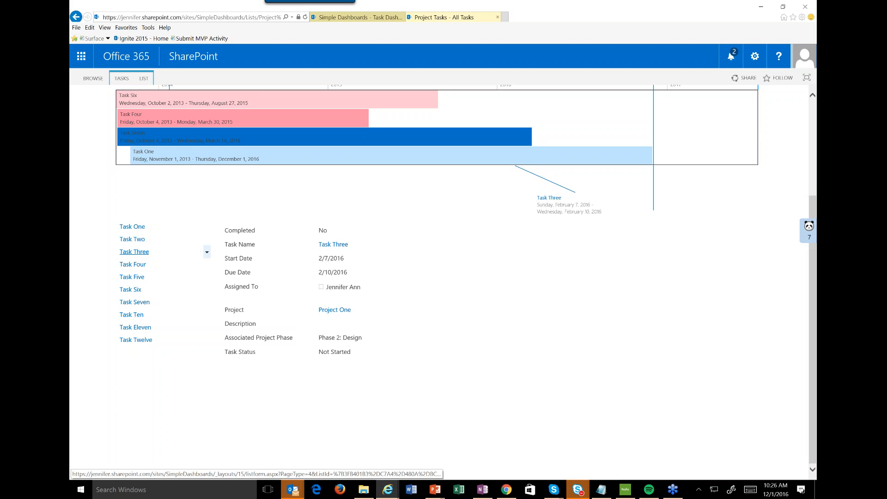
mouse_move(128, 268)
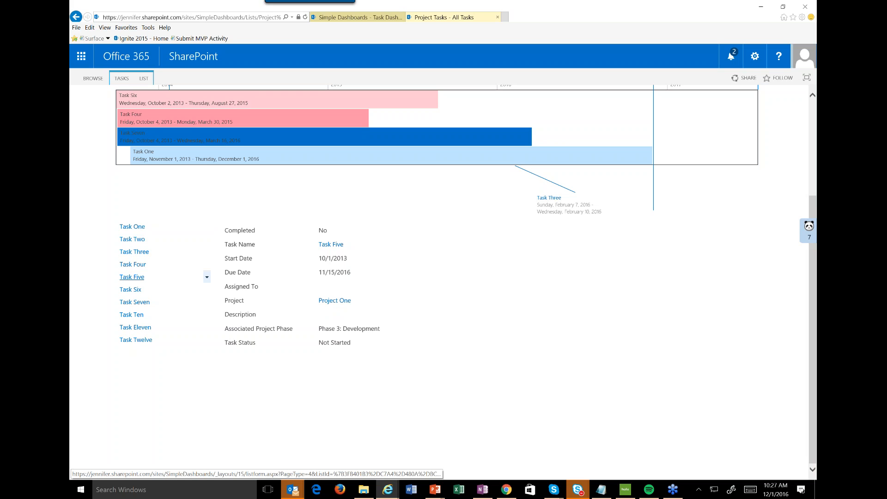
Reopen the All Tasks view from the list settings, set its view style to Newsletter, save it, and review the task rows.
left_click(144, 79)
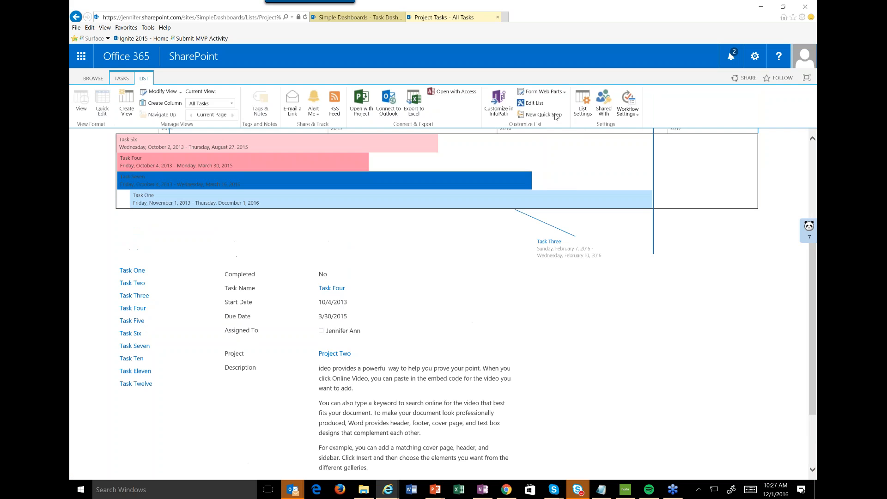
left_click(579, 115)
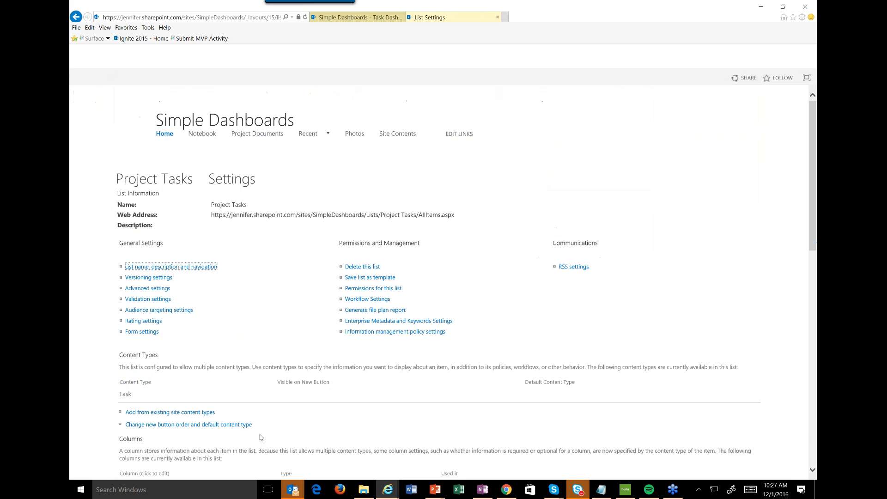
scroll(250, 419, "down", 10)
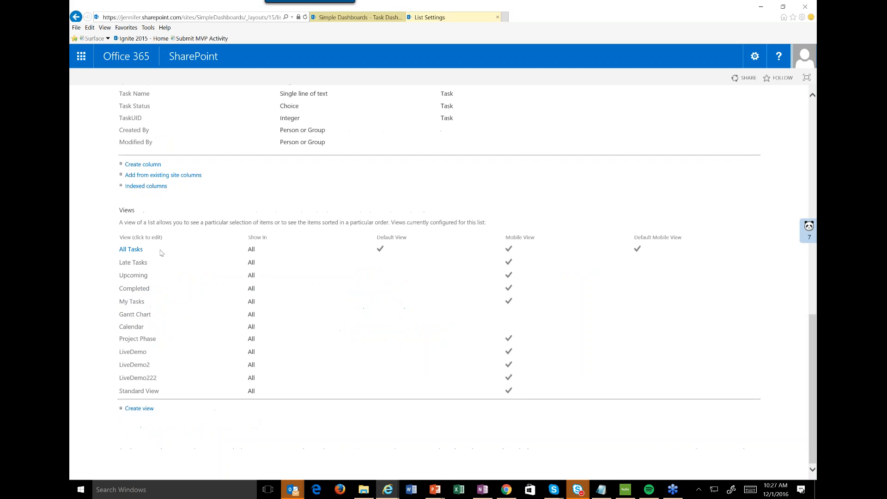
left_click(131, 250)
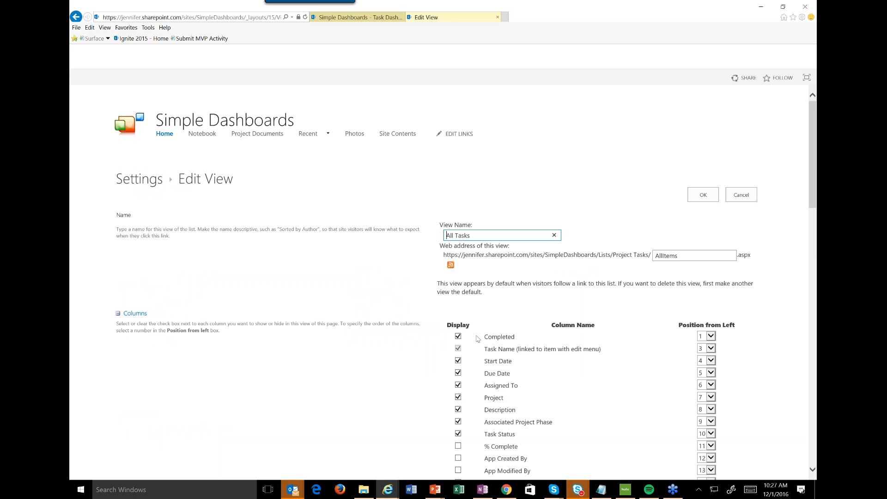
scroll(478, 339, "down", 20)
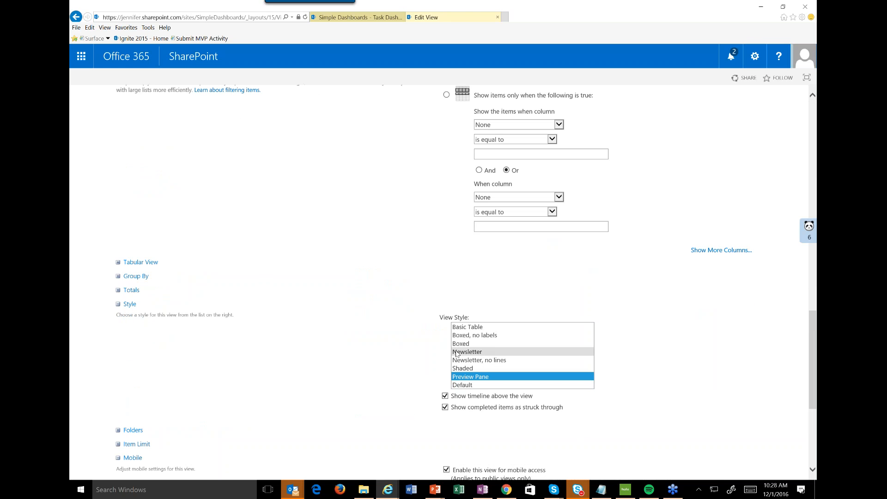
left_click(457, 352)
scroll(393, 349, "down", 5)
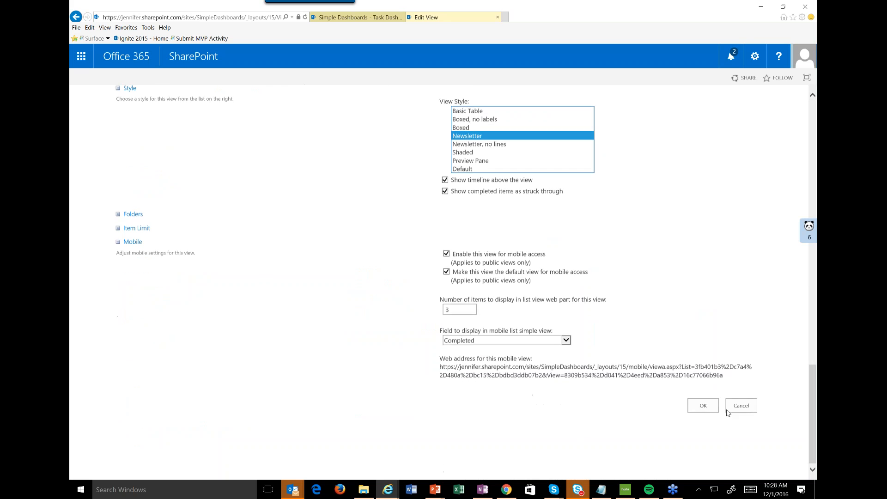
left_click(699, 409)
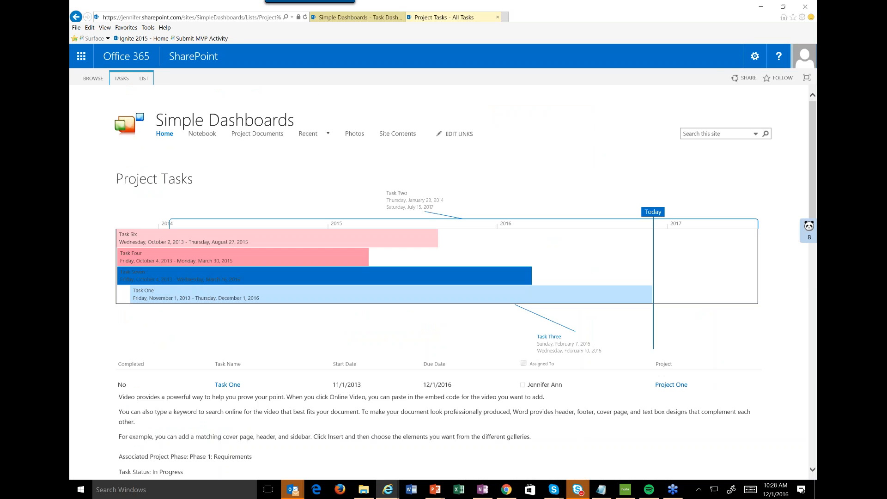
scroll(622, 377, "down", 3)
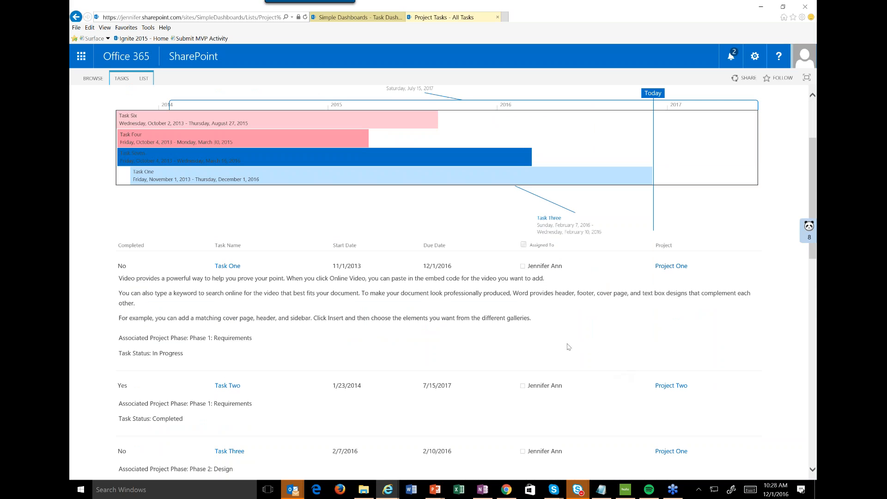
scroll(554, 324, "down", 4)
scroll(549, 318, "up", 1)
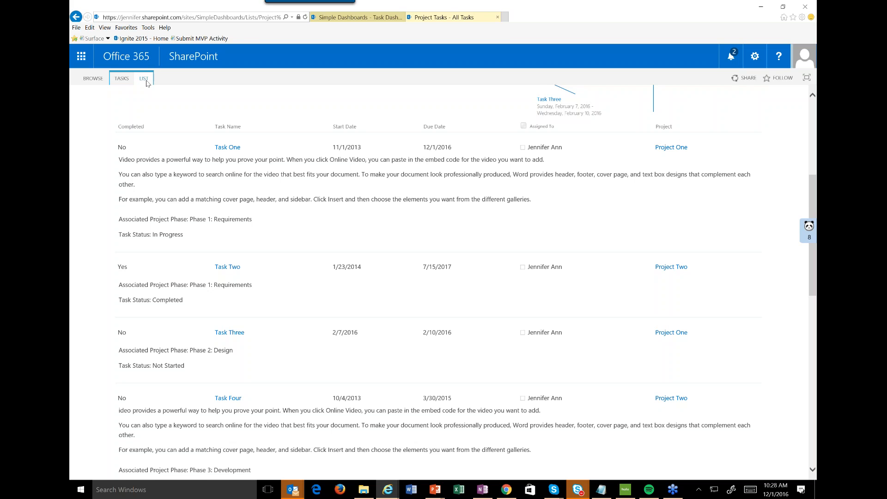
Reopen the All Tasks view from the list settings and set the Description column's position from left to 2.
left_click(144, 80)
left_click(583, 108)
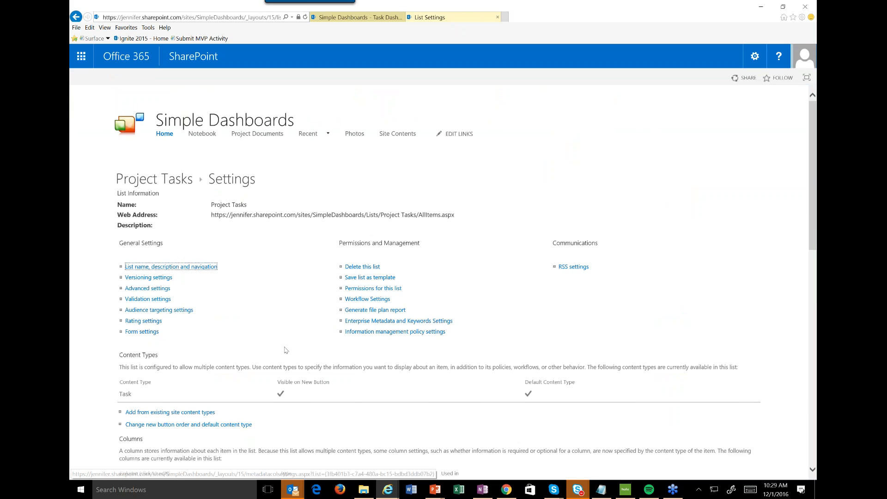
scroll(284, 350, "down", 10)
left_click(137, 251)
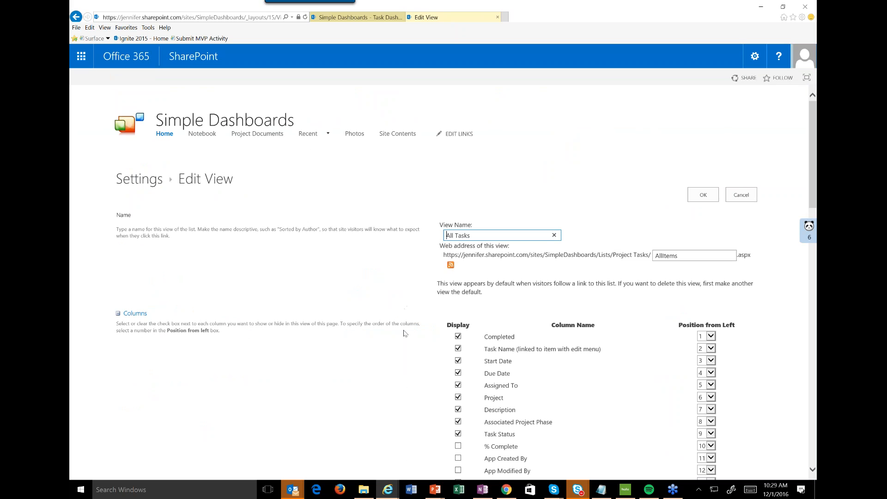
scroll(405, 333, "down", 1)
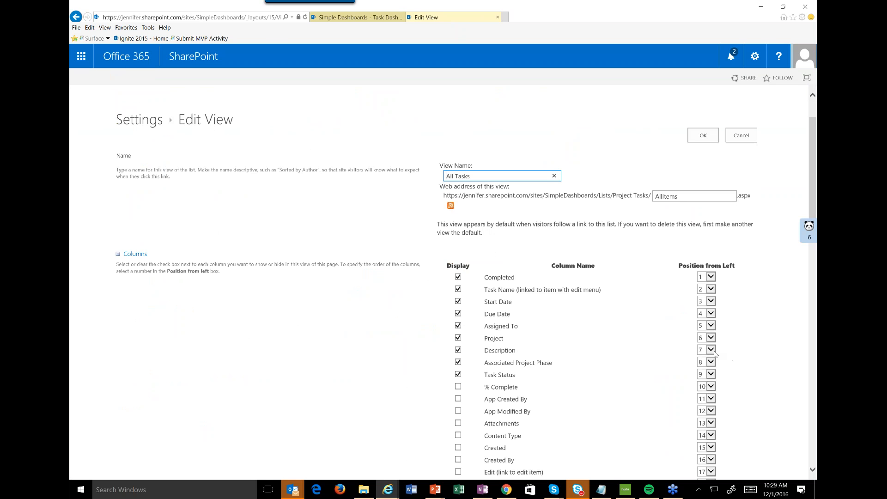
left_click(711, 350)
left_click(711, 276)
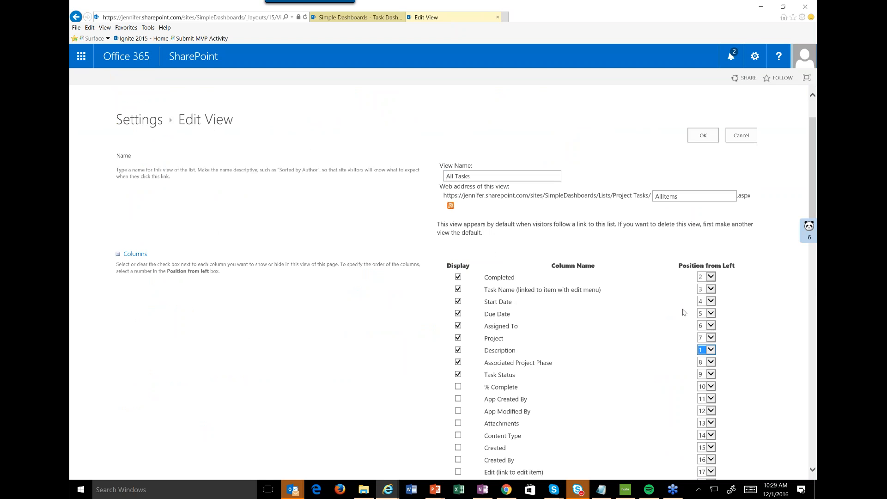
left_click(710, 349)
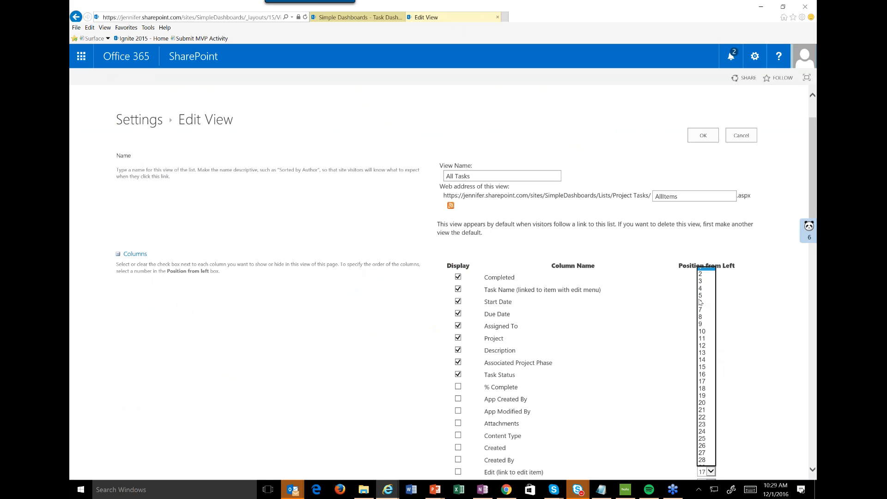
left_click(705, 274)
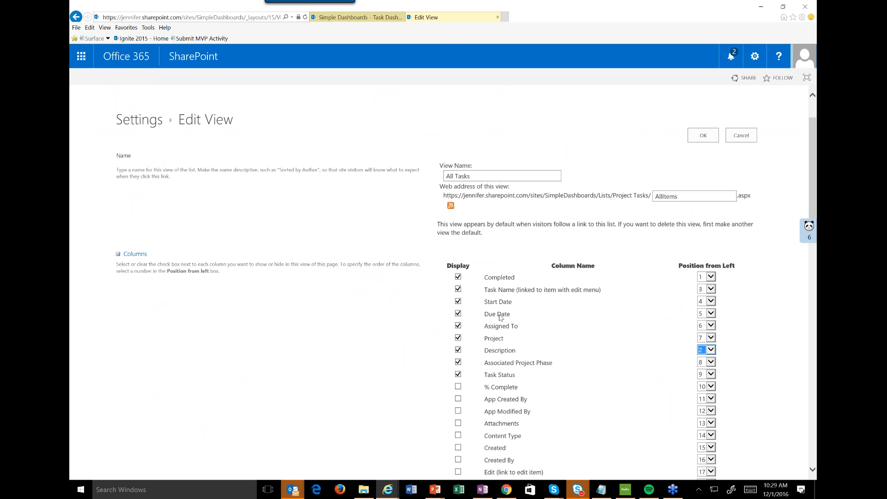
Set the position from left of the Task Name (linked to item with edit menu) column to 1 and save the view.
left_click(711, 289)
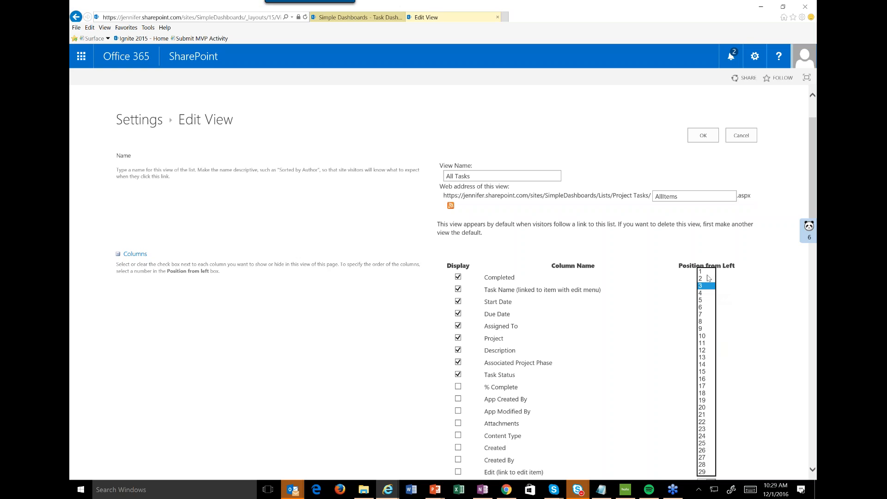
left_click(707, 272)
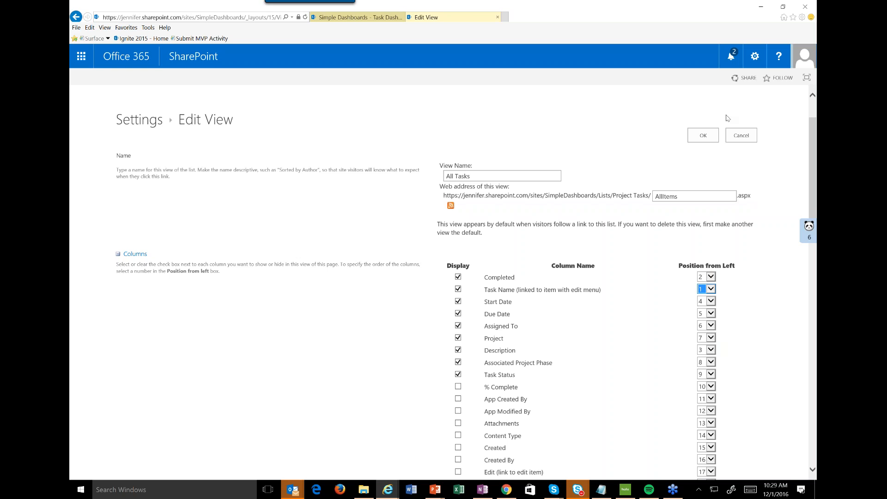
left_click(710, 135)
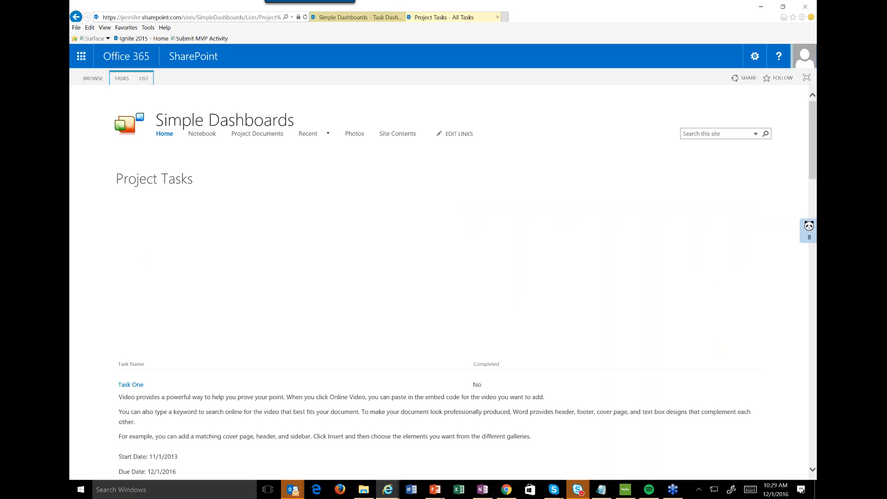
scroll(377, 236, "down", 5)
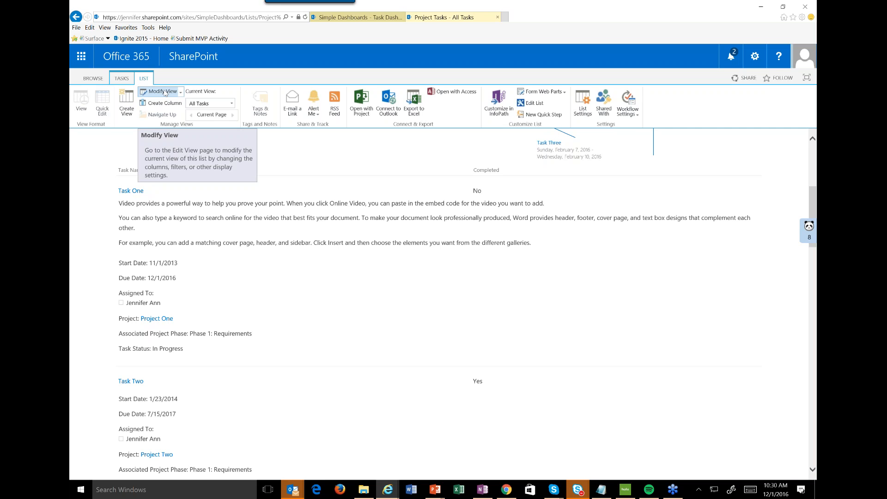
Modify the All Tasks view again, set the Description column's position from left to 27, save it, and review the rows.
left_click(163, 92)
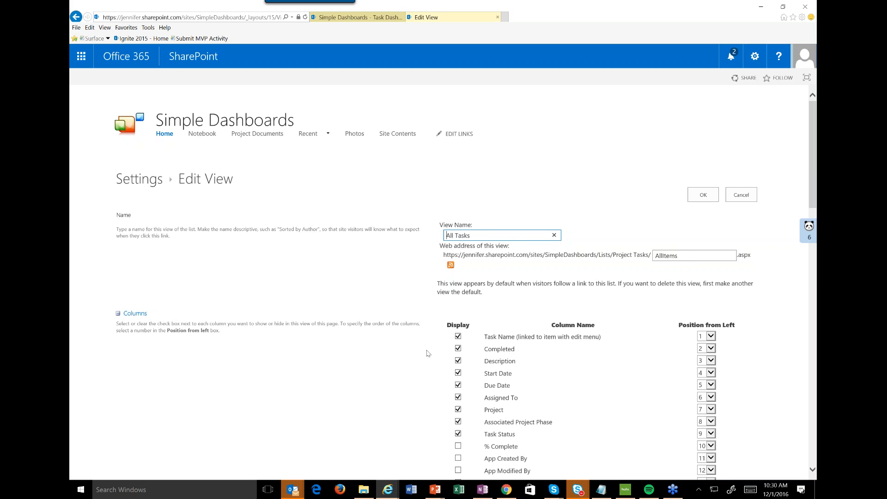
scroll(427, 354, "down", 6)
scroll(427, 353, "up", 2)
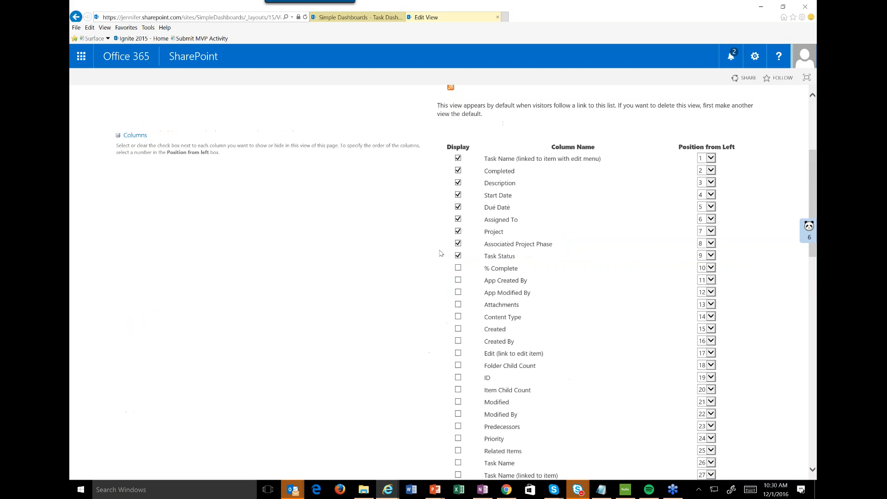
left_click(710, 185)
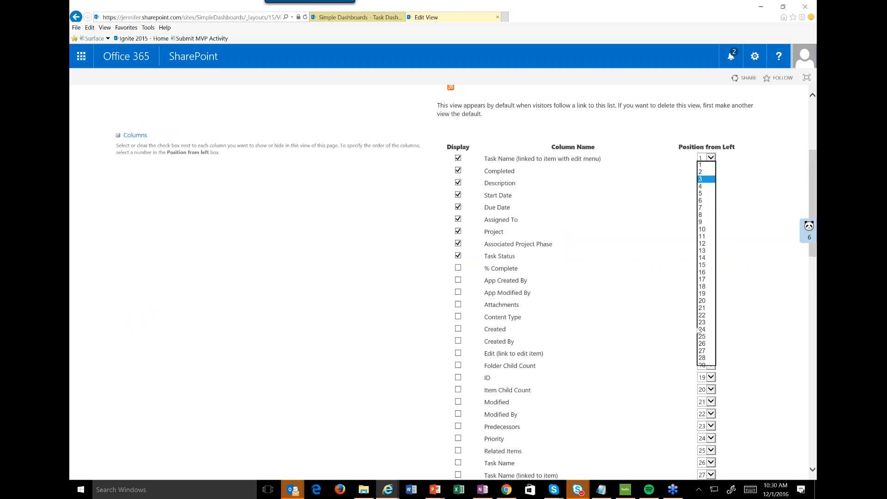
left_click(706, 351)
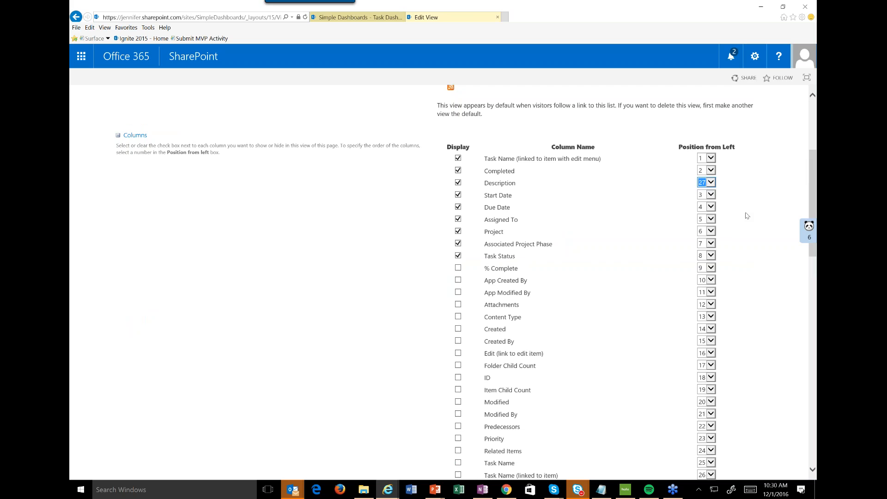
scroll(744, 212, "up", 4)
left_click(703, 195)
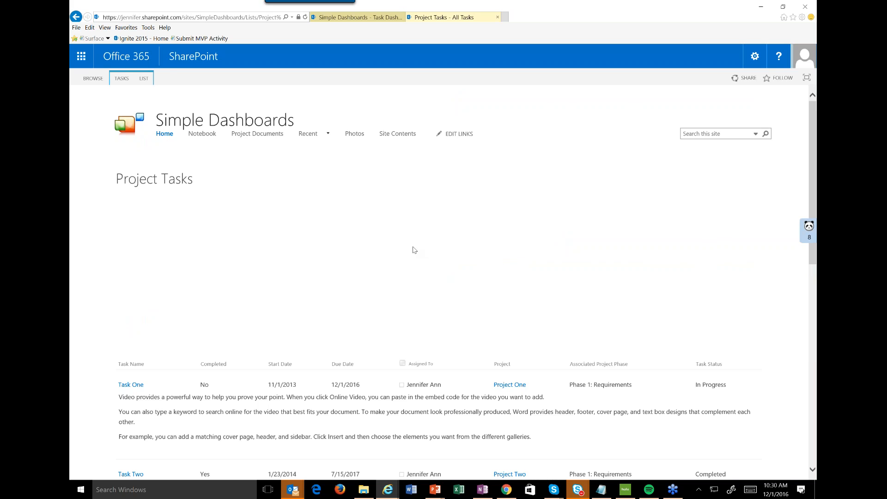
scroll(414, 249, "down", 5)
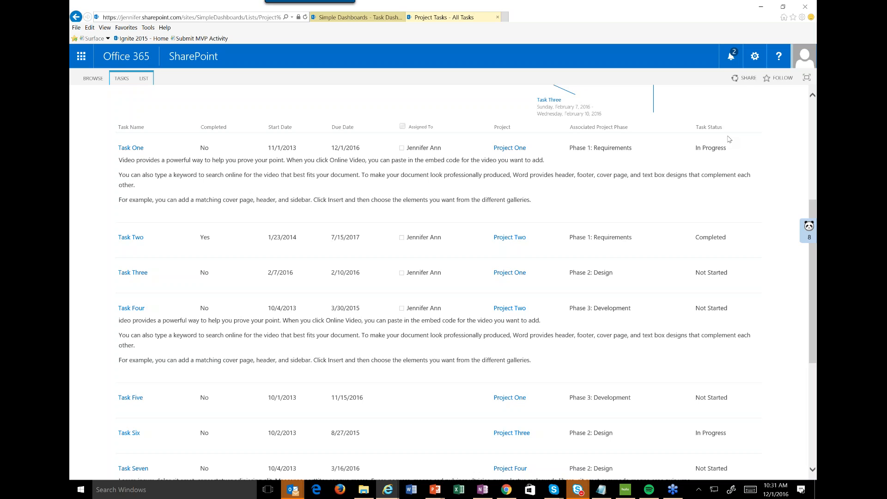
Switch to the Task Dashboard page and open it for editing.
left_click(431, 20)
left_click(331, 18)
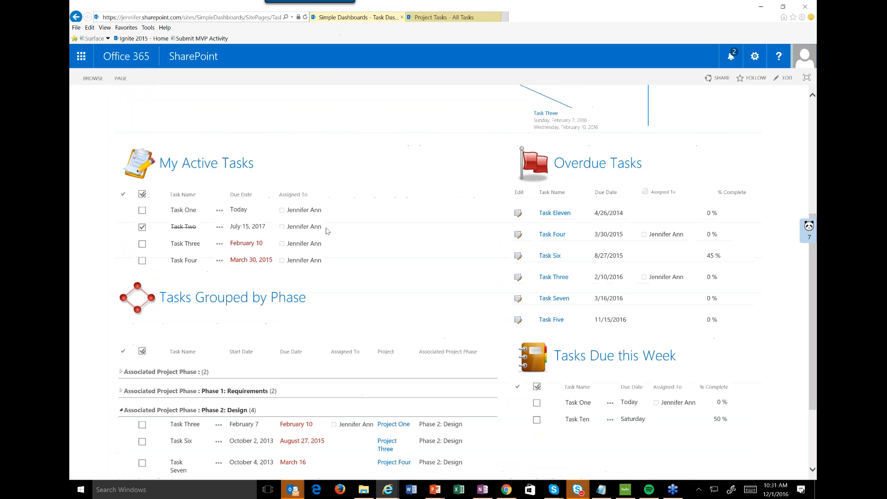
scroll(354, 217, "up", 4)
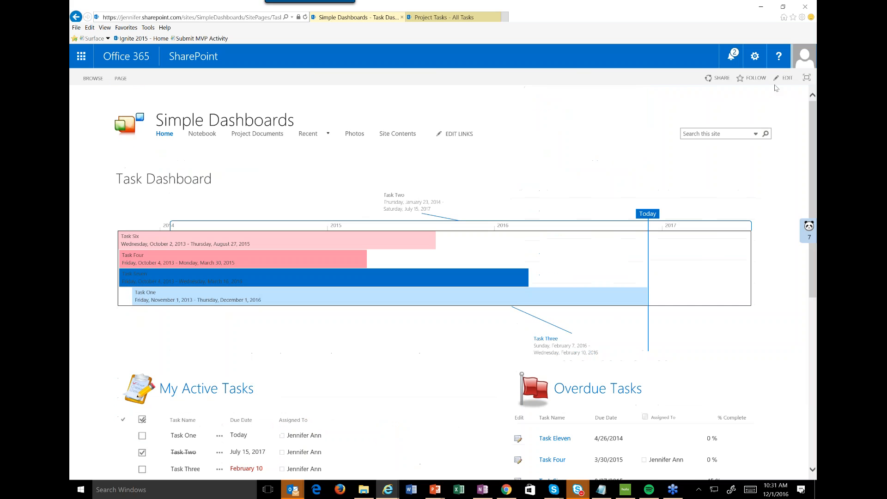
left_click(783, 78)
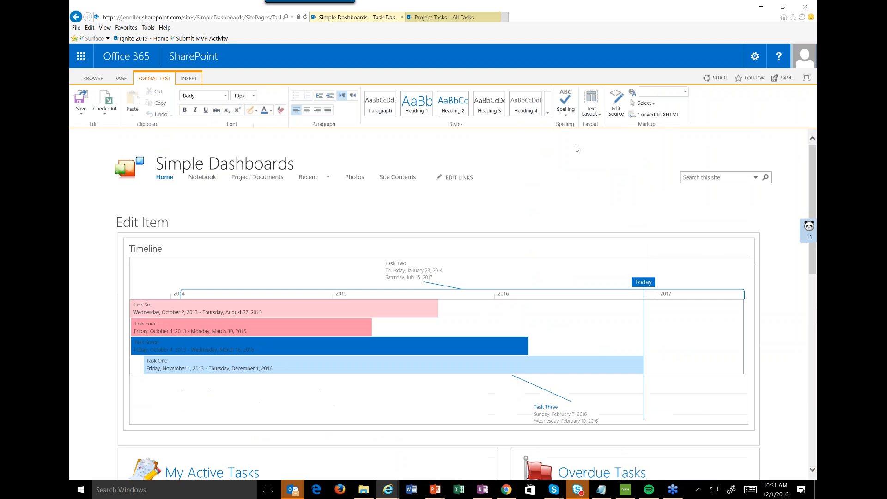
Look over the dashboard page layout in edit mode and select the Timeline web part.
scroll(578, 149, "down", 2)
scroll(236, 237, "up", 2)
left_click(690, 253)
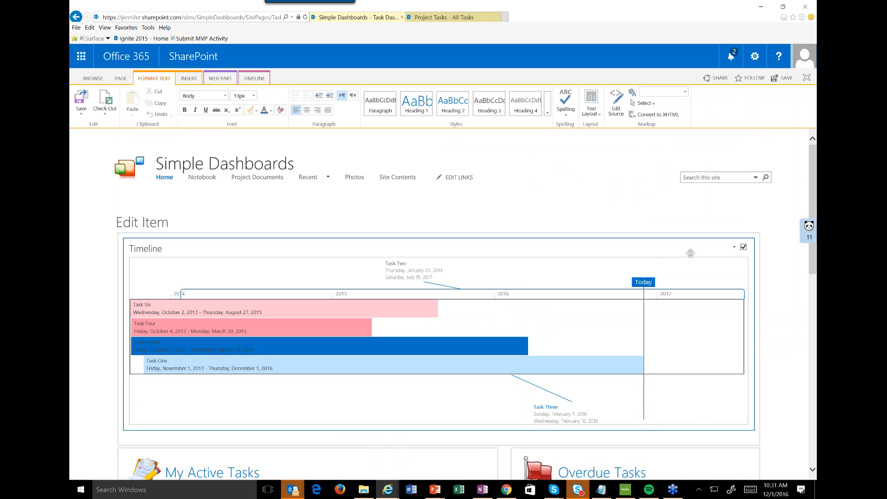
Highlight the My Active Tasks heading with its icon, clear the selection, and examine the Project Tasks web parts below it.
scroll(690, 253, "down", 8)
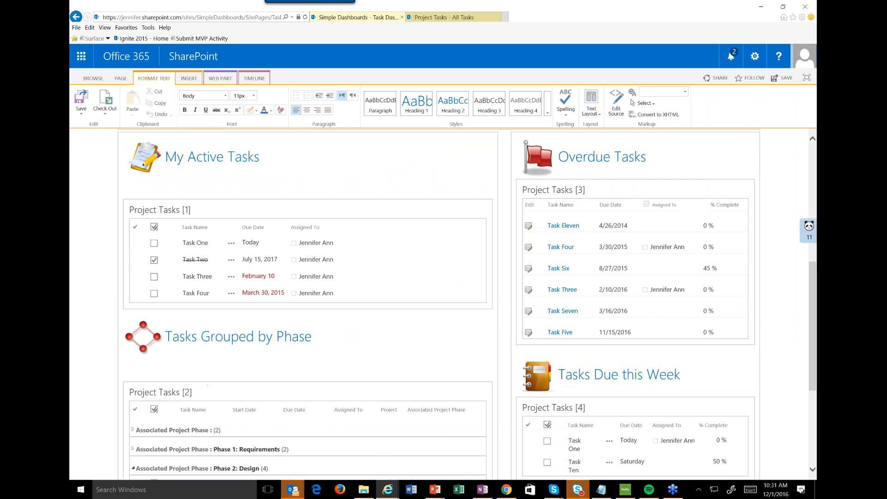
left_click(209, 158)
triple_click(124, 158)
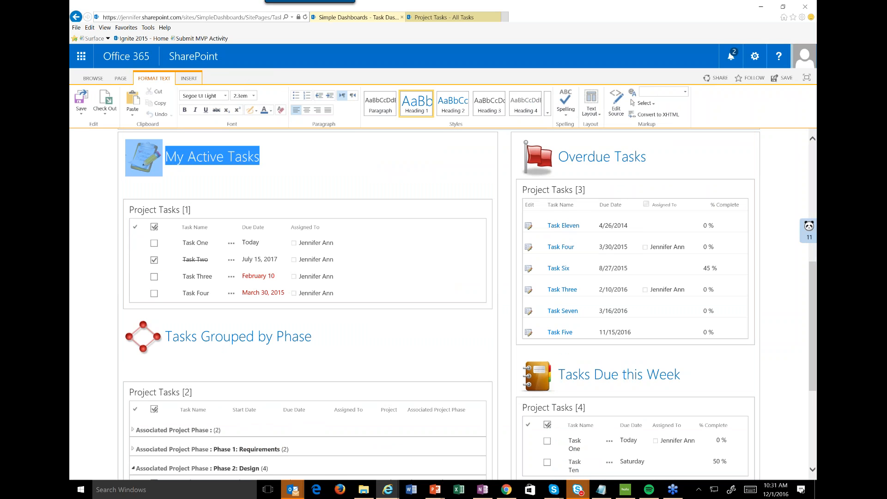
left_click(326, 160)
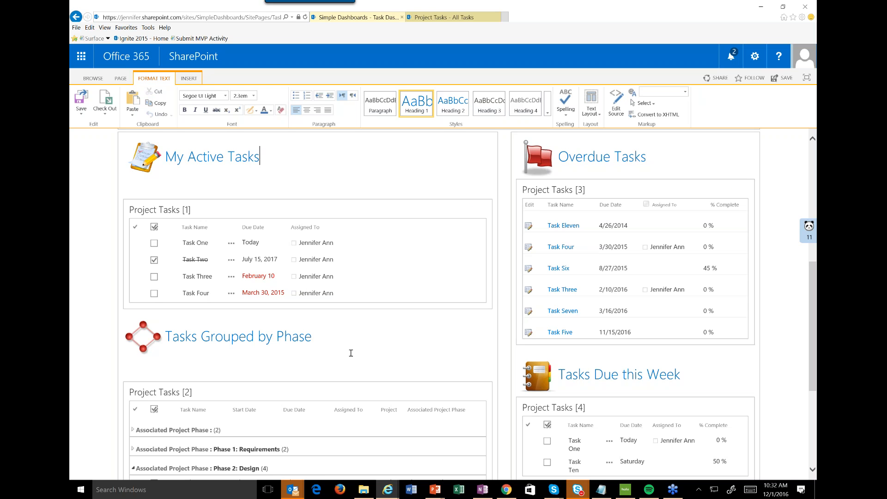
scroll(351, 353, "down", 1)
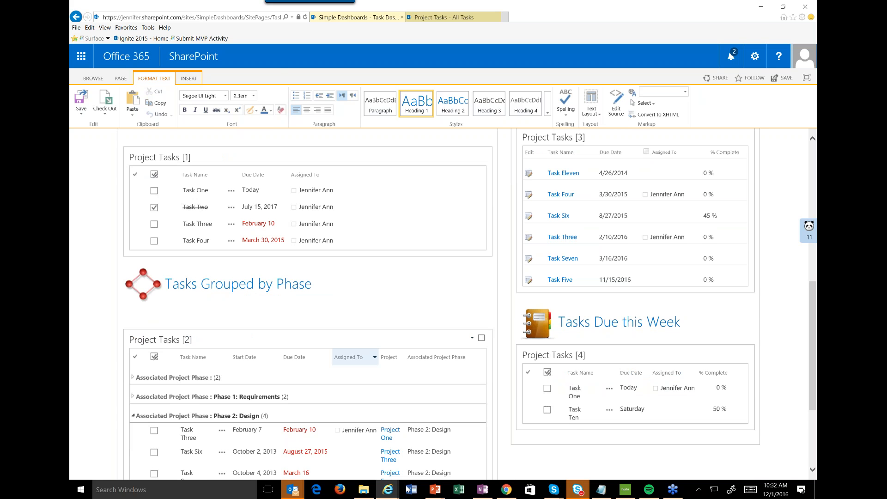
Switch to the Project Tasks list page and add a new site page named 12_1_demo.
scroll(444, 300, "up", 10)
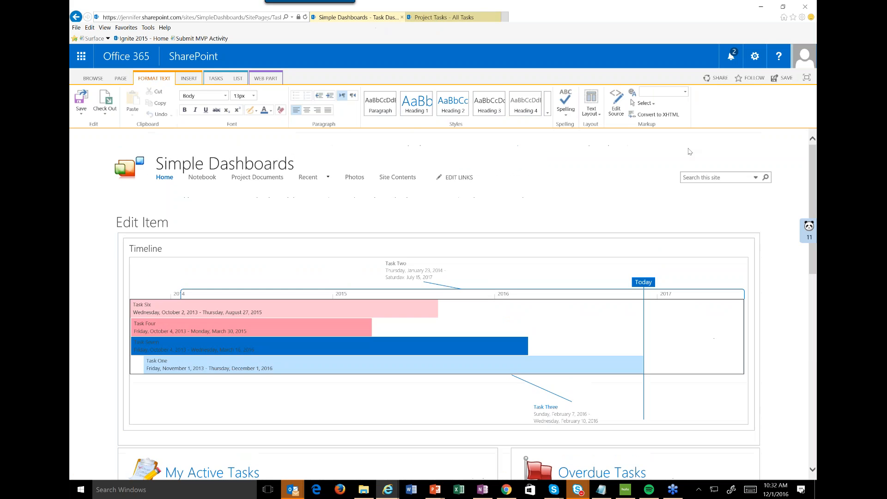
scroll(443, 304, "down", 3)
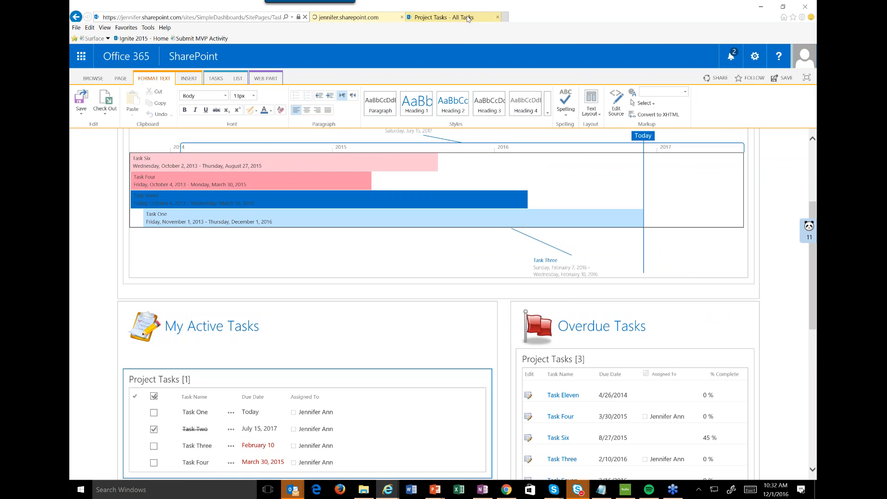
left_click(468, 18)
left_click(754, 56)
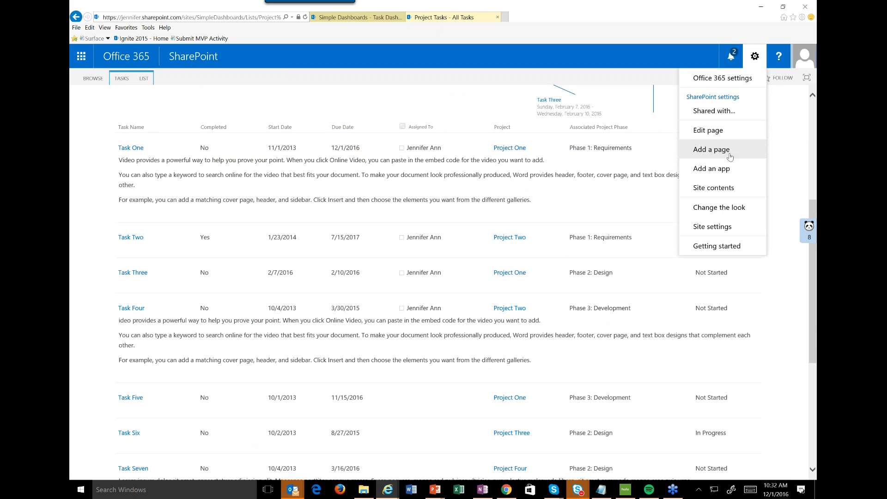
left_click(721, 150)
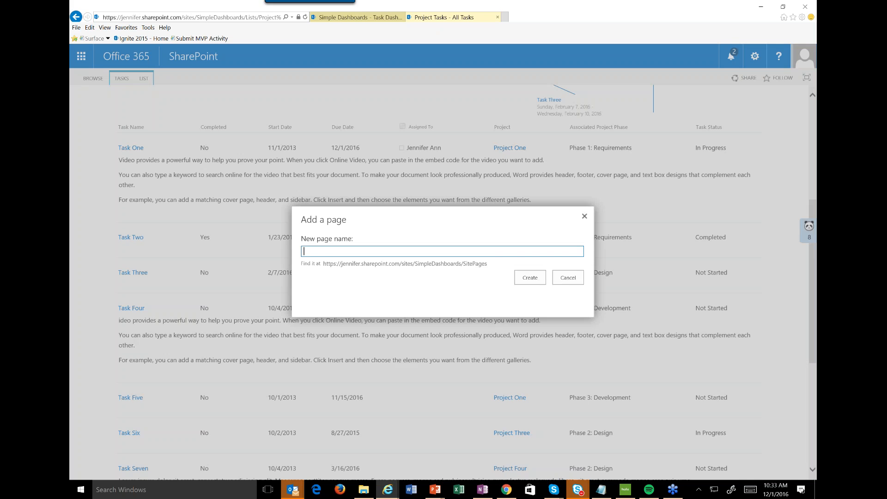
type("12_1_demo")
left_click(538, 279)
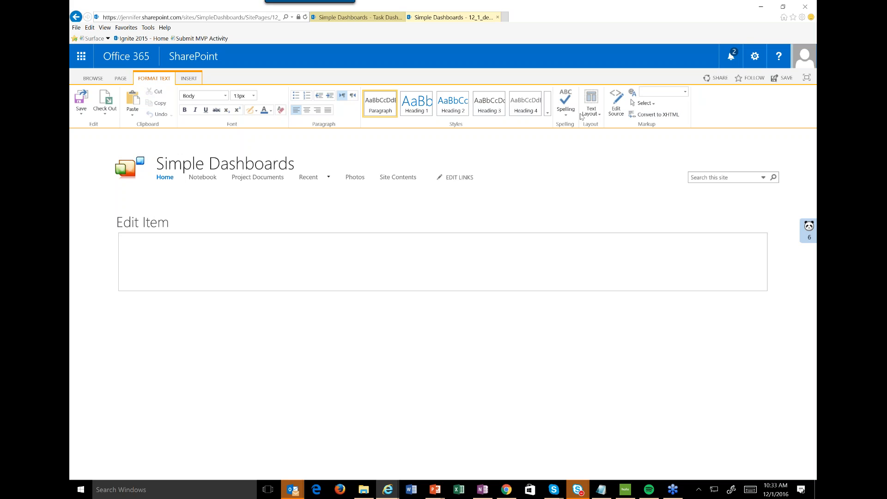
Apply the Two columns with header and footer text layout to the new page, save it and keep editing.
left_click(600, 114)
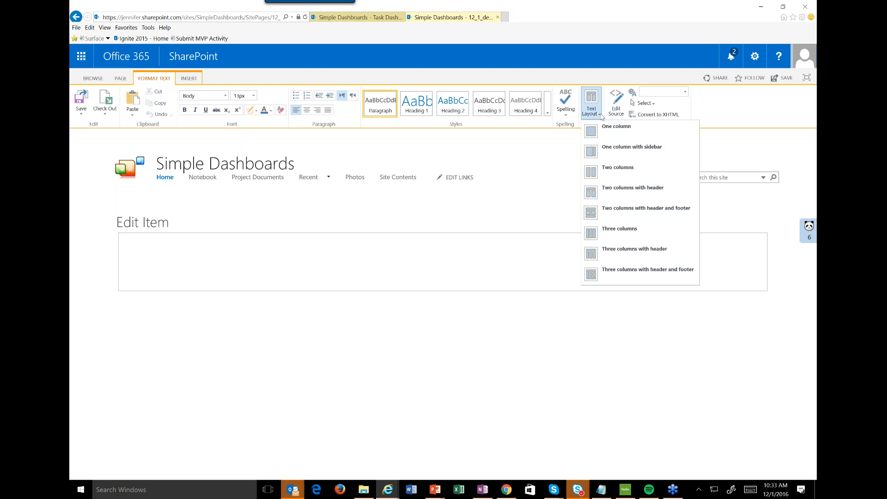
left_click(637, 213)
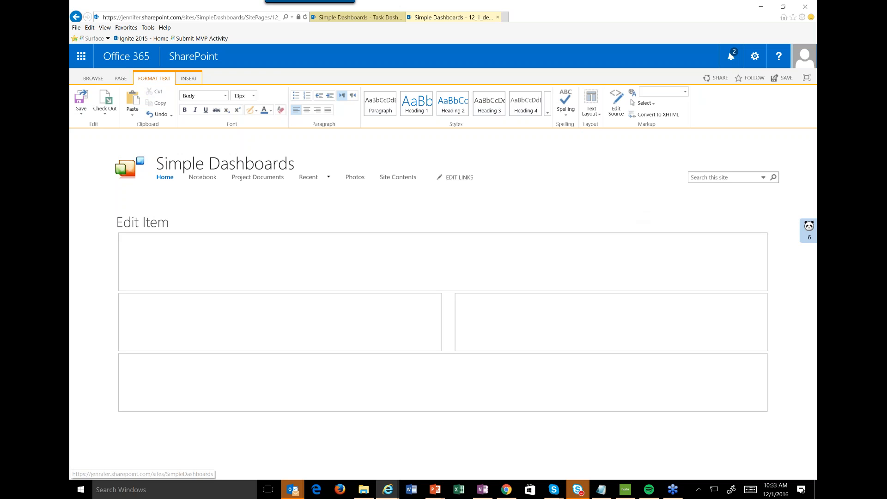
left_click(81, 115)
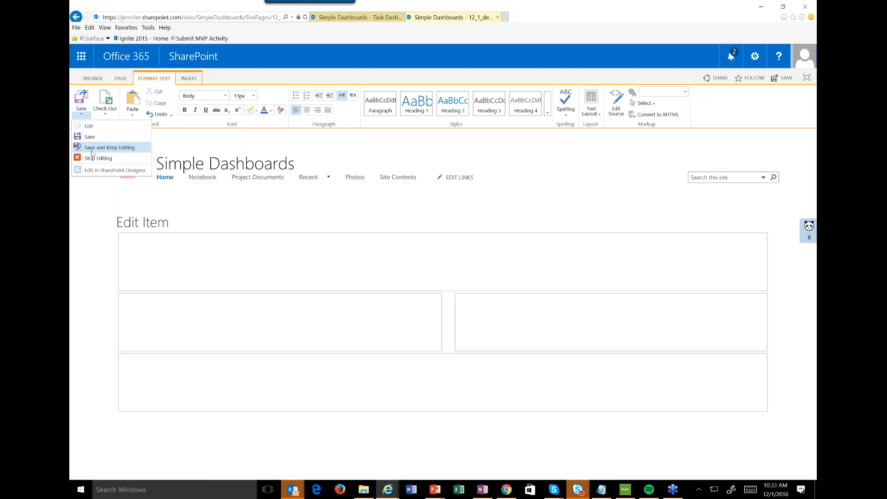
left_click(91, 148)
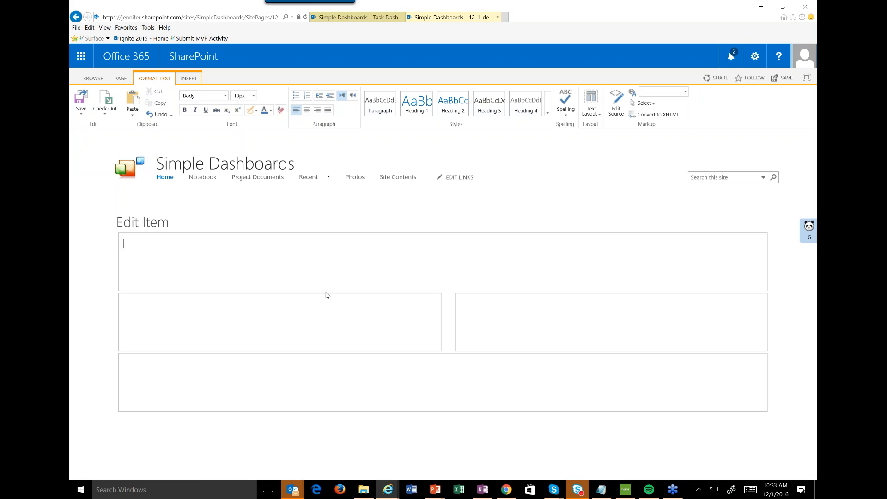
Enter the title Task Dashboard in the header zone, try several heading styles on it and settle on Heading 2.
type("Task Dashboard")
left_click_drag(112, 245, 168, 243)
left_click(428, 104)
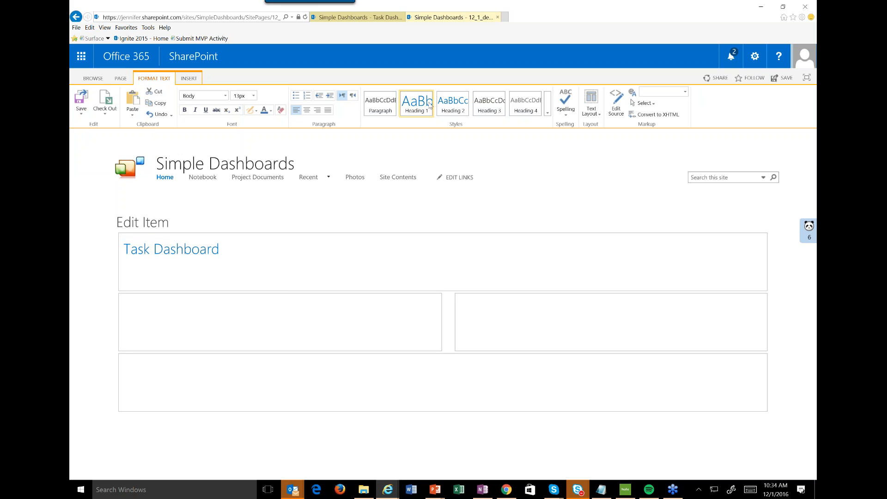
left_click(453, 104)
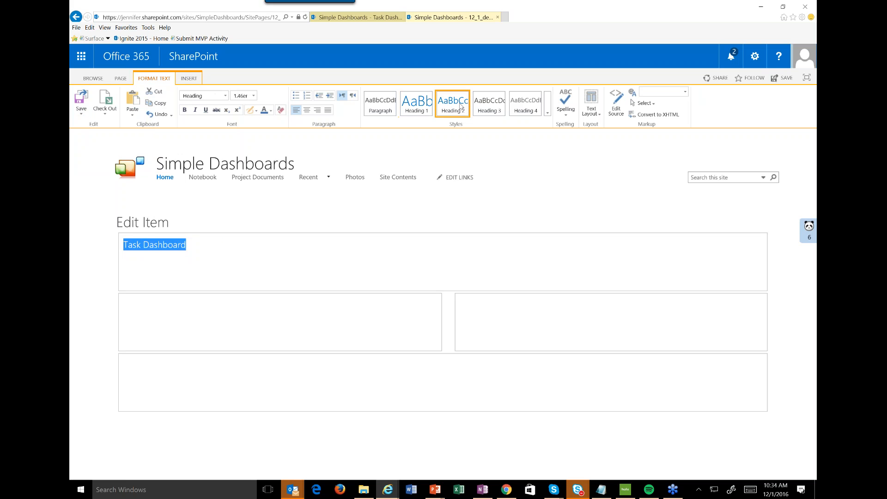
left_click(503, 106)
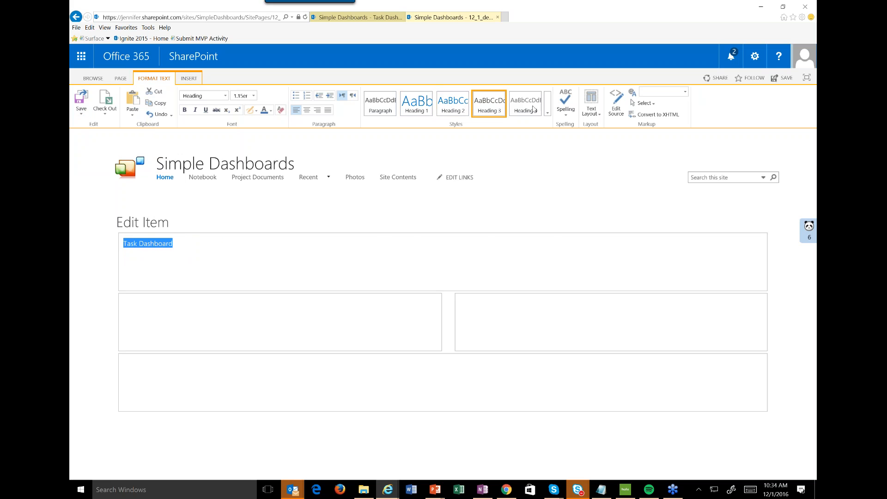
left_click(548, 112)
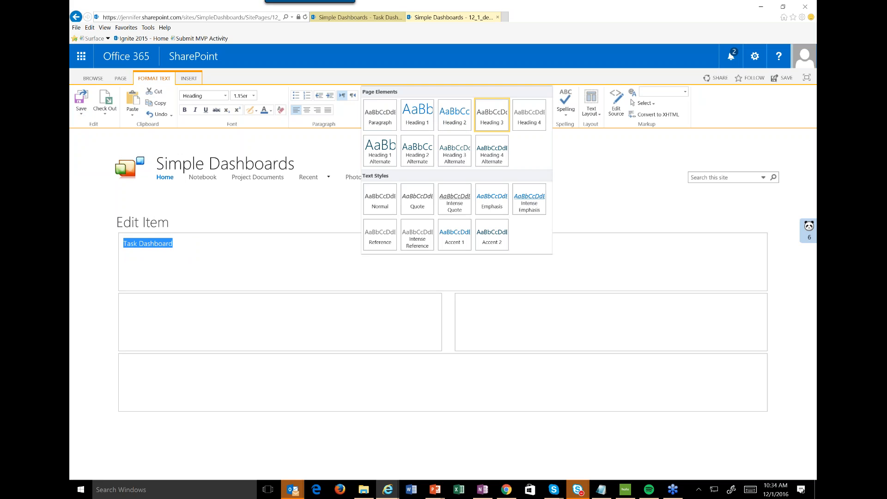
left_click(204, 246)
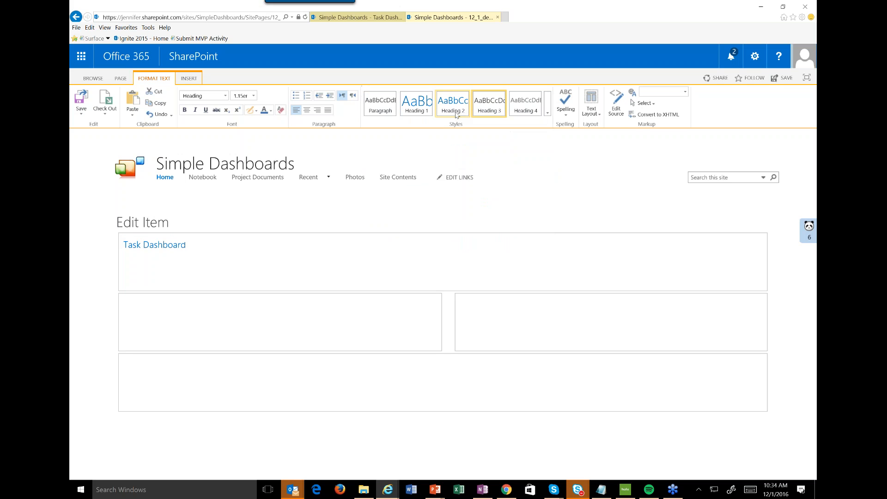
left_click(206, 251)
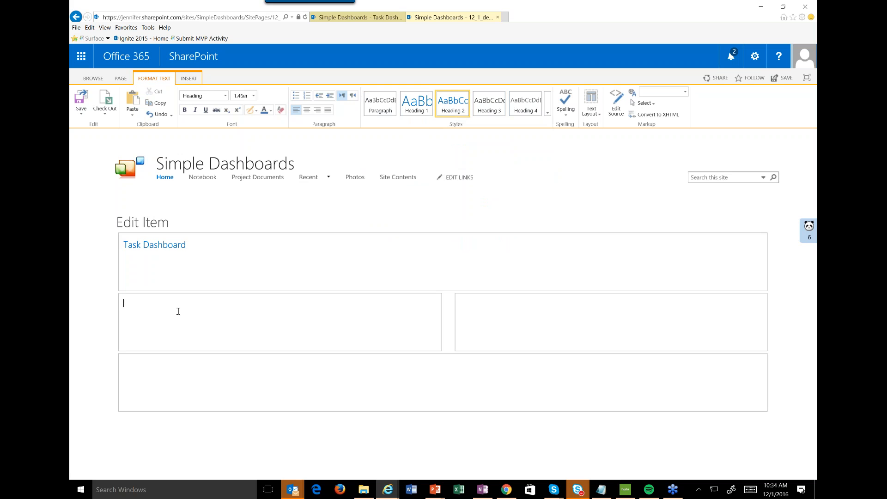
Add the text Overdue Tasks to the left column zone and format it as Heading 2.
type("Overdu")
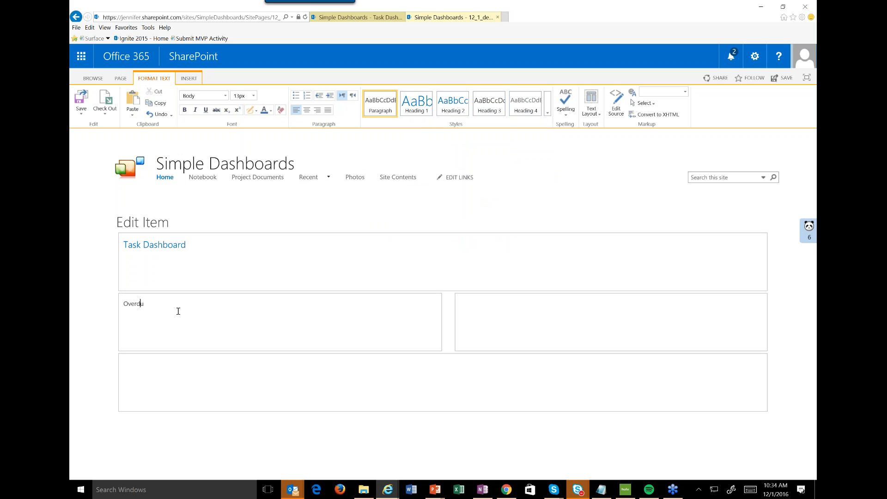
type("e Tasks")
left_click_drag(173, 303, 122, 304)
left_click(452, 103)
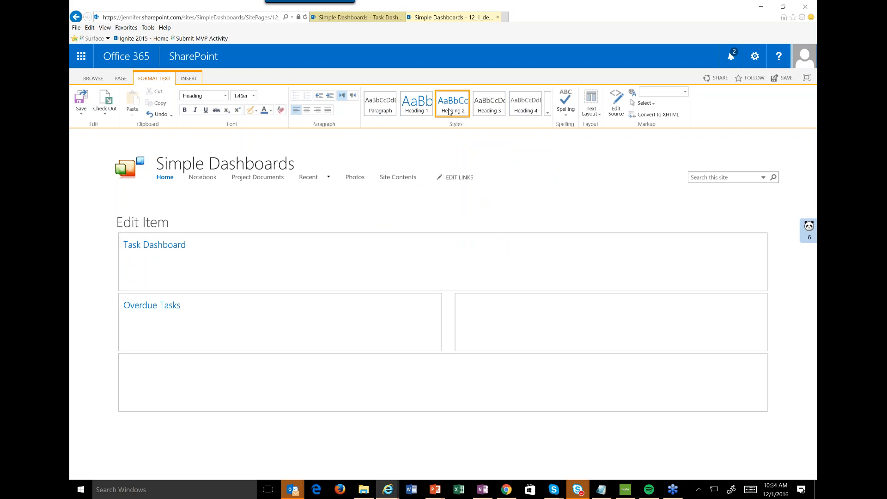
Add the text My Tasks to the right column zone and format it as Heading 2.
left_click(488, 309)
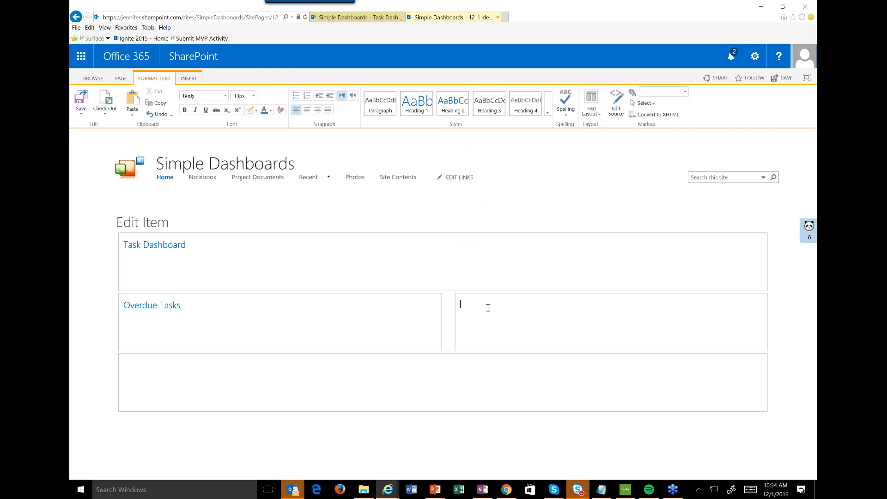
type("My Tasks")
left_click_drag(496, 306, 394, 303)
left_click(453, 102)
left_click(518, 318)
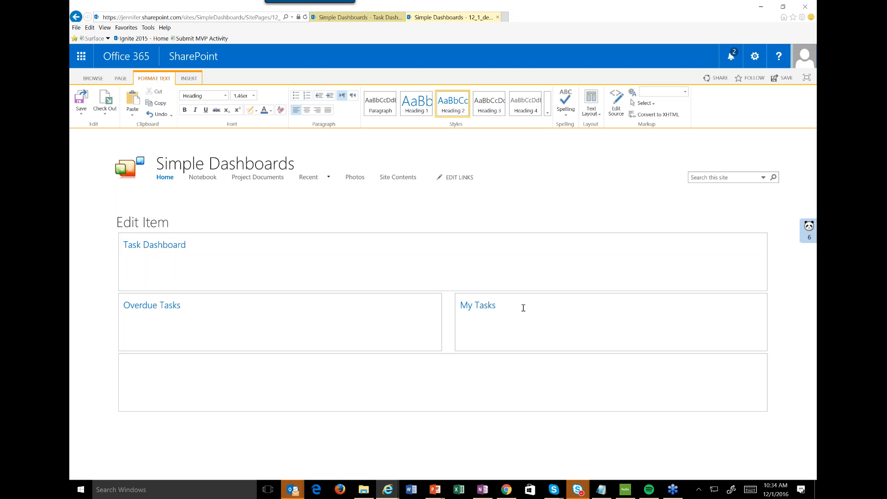
Insert Accept32.png from the computer's Planet > Images folder in front of the Task Dashboard heading, uploading it to Site Collection Images.
left_click(124, 244)
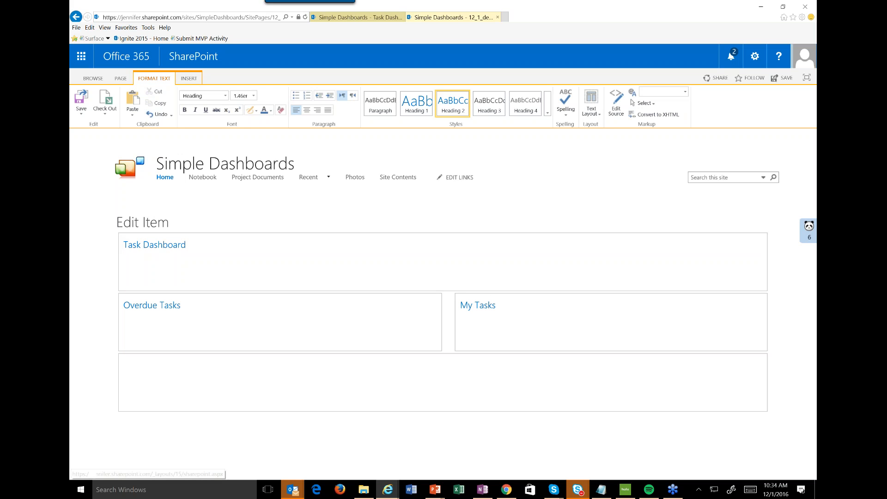
left_click(188, 78)
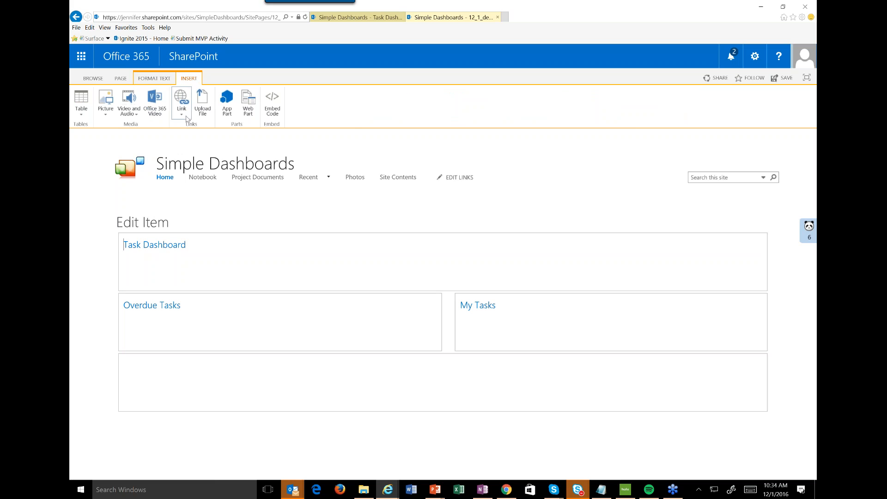
left_click(106, 110)
left_click(112, 127)
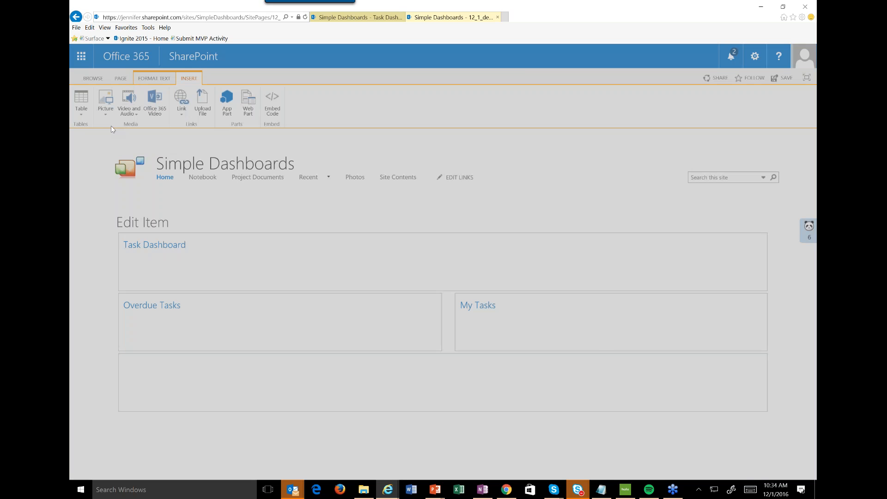
left_click(567, 195)
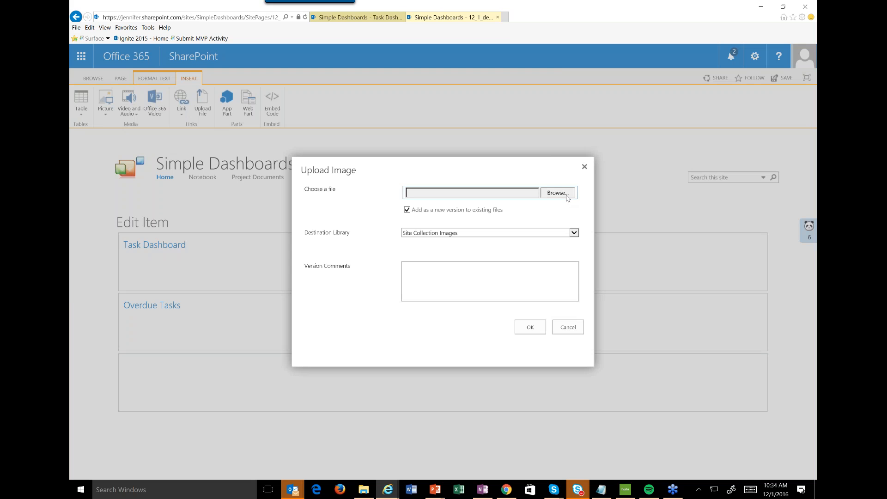
scroll(192, 135, "down", 1)
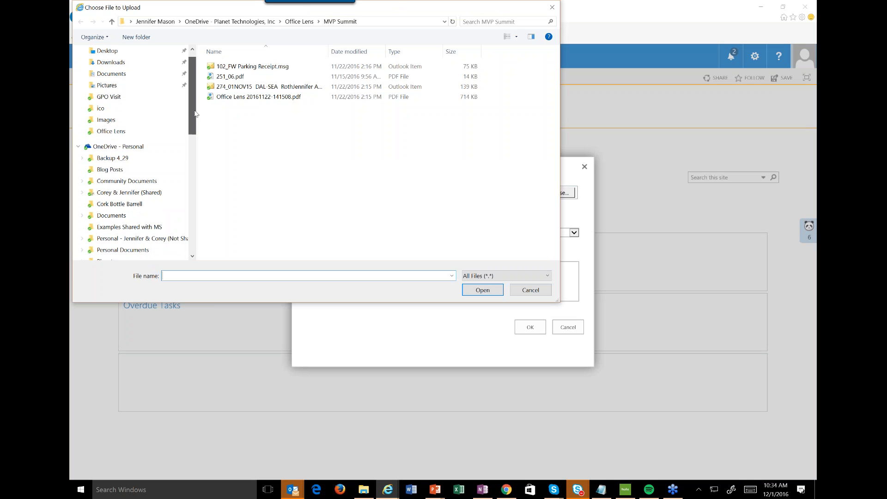
scroll(192, 136, "down", 1)
left_click(104, 193)
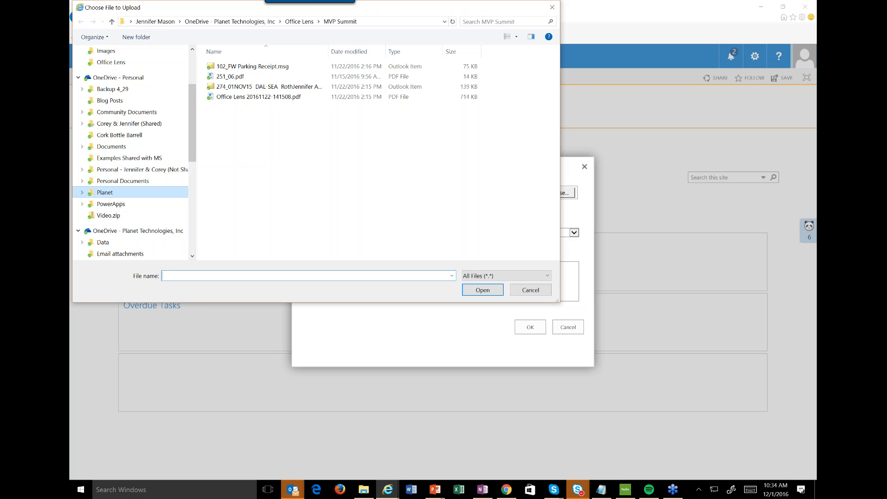
left_click(232, 78)
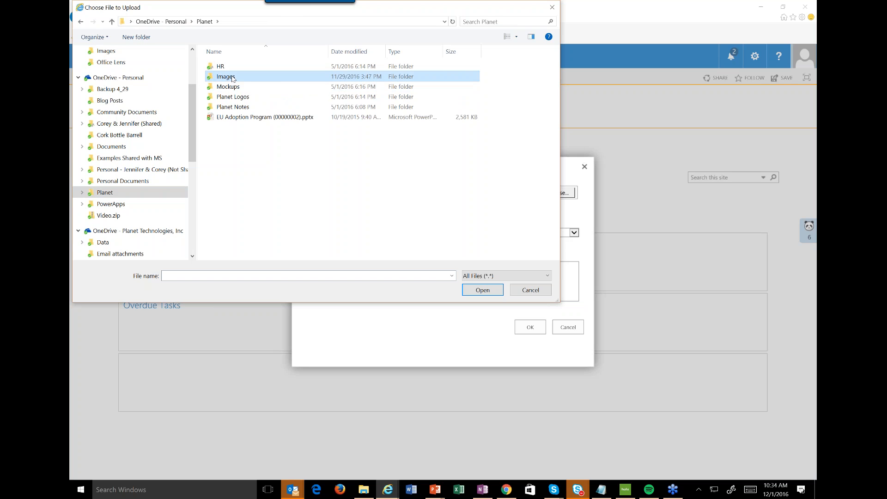
double_click(232, 77)
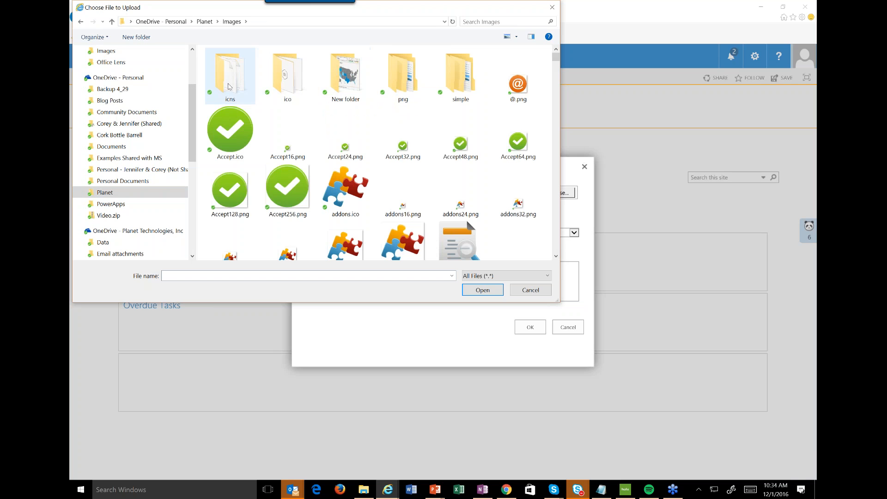
double_click(410, 146)
left_click(530, 329)
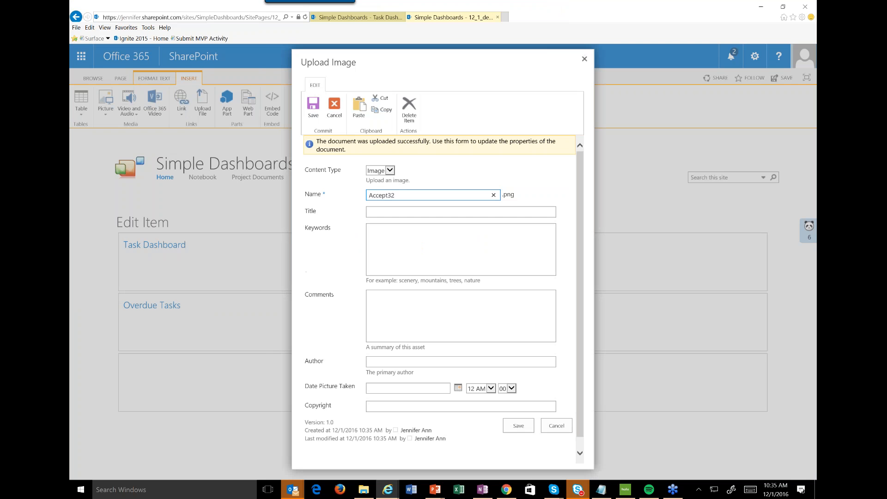
left_click(516, 425)
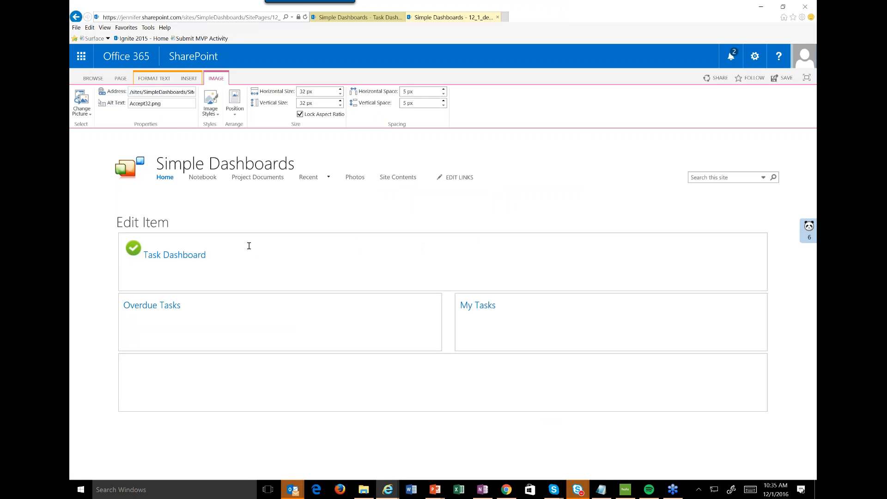
Set the check mark image's position beside the Task Dashboard heading to inline Middle.
left_click(248, 246)
left_click(134, 248)
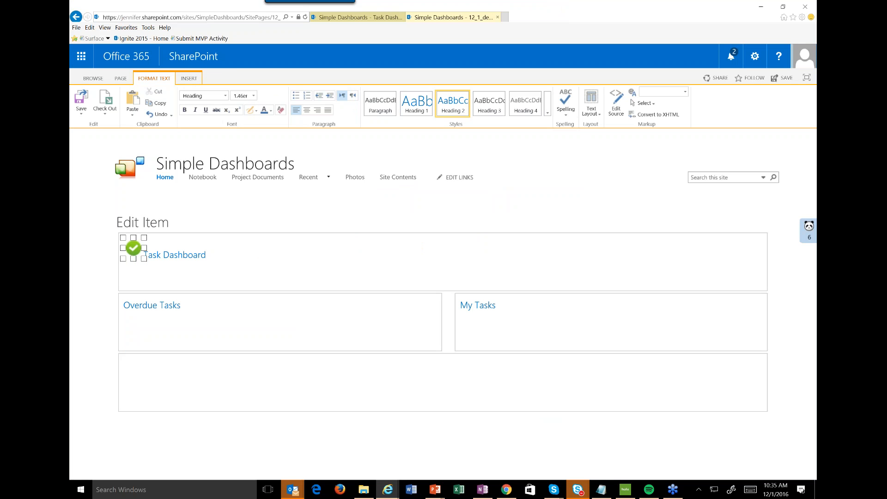
left_click(216, 78)
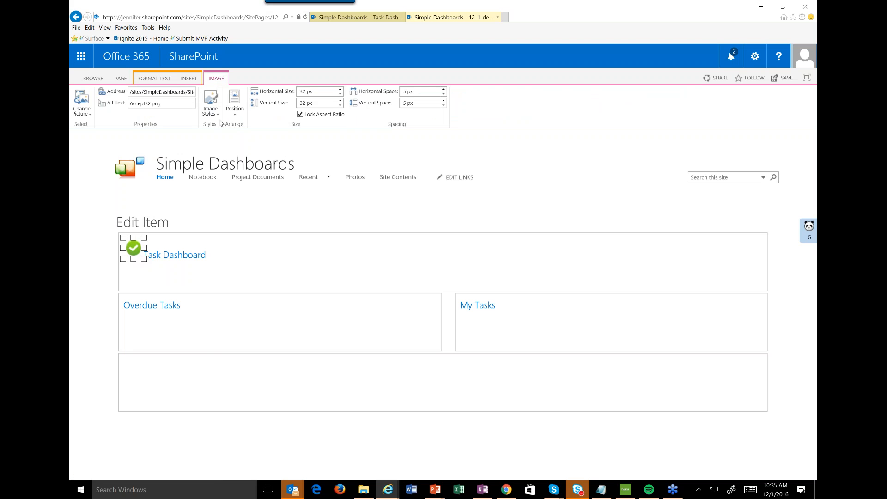
left_click(235, 104)
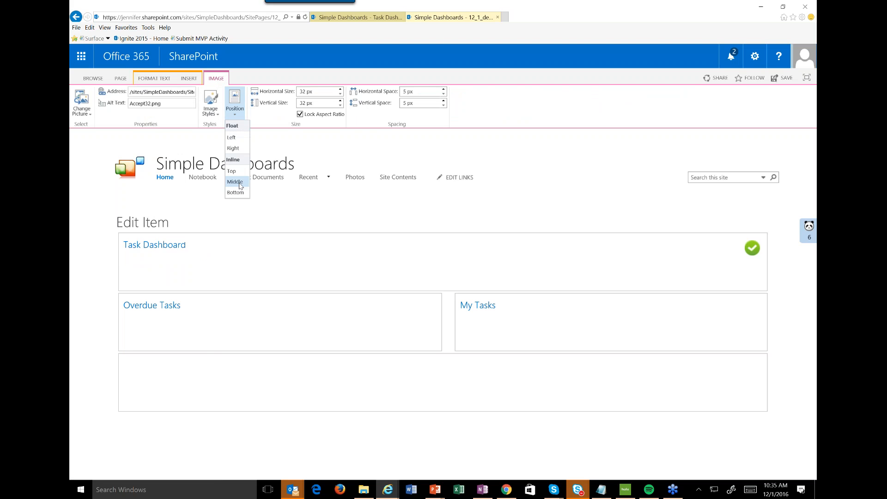
left_click(237, 182)
Insert addons32.png from Planet > Images before the Overdue Tasks heading, uploading it to Site Collection Images, and position it inline Middle.
left_click(123, 306)
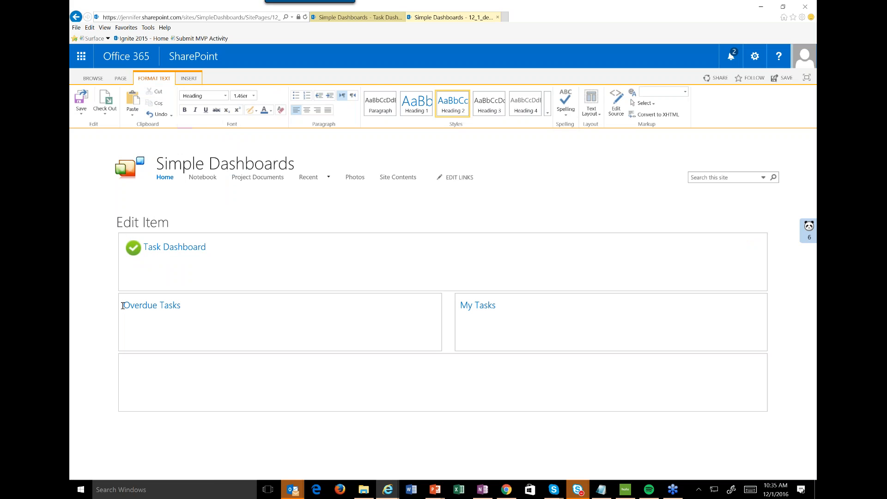
left_click(189, 78)
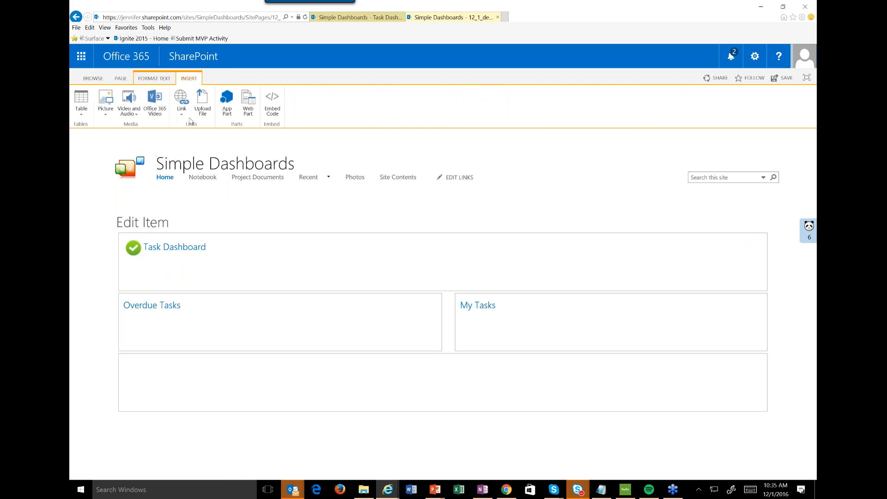
left_click(107, 116)
left_click(109, 126)
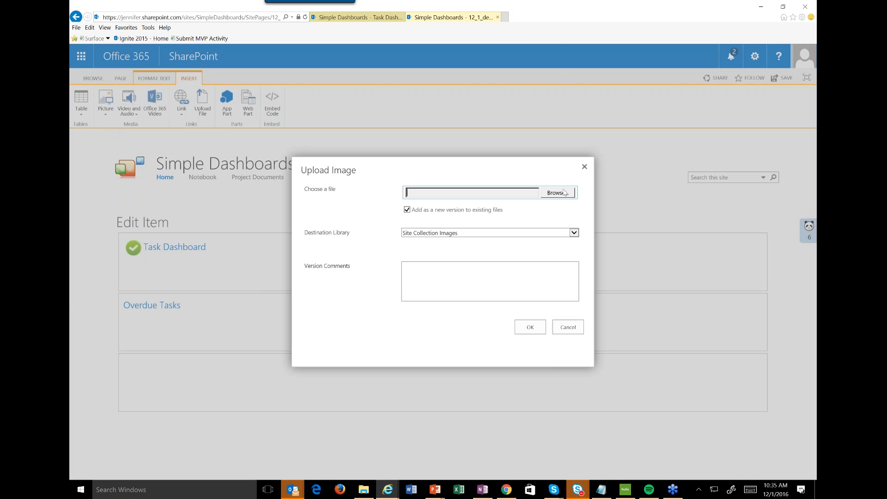
left_click(565, 193)
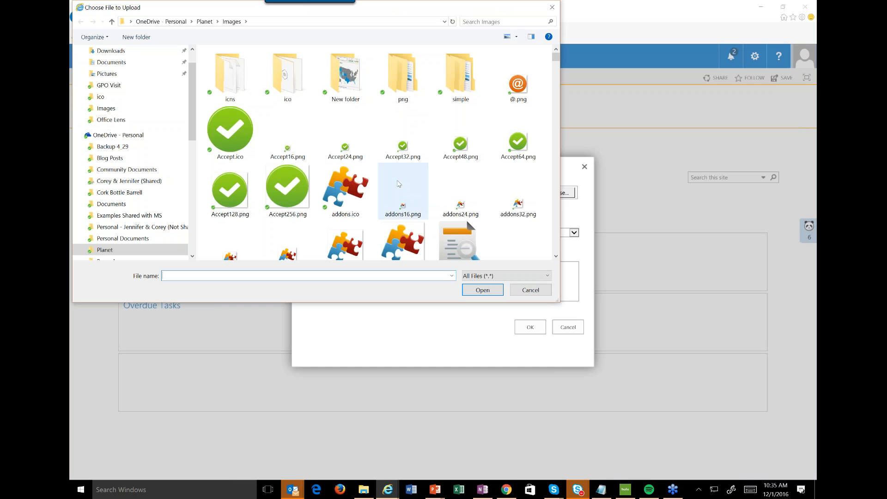
scroll(399, 184, "down", 2)
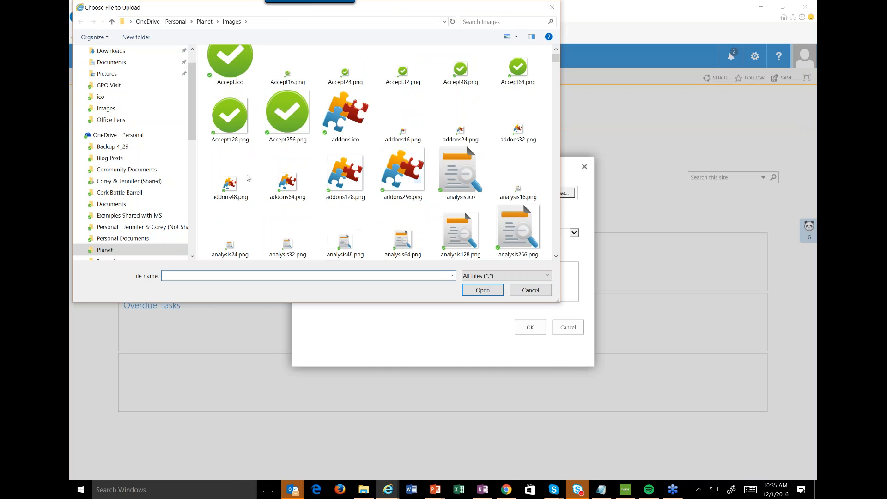
double_click(514, 123)
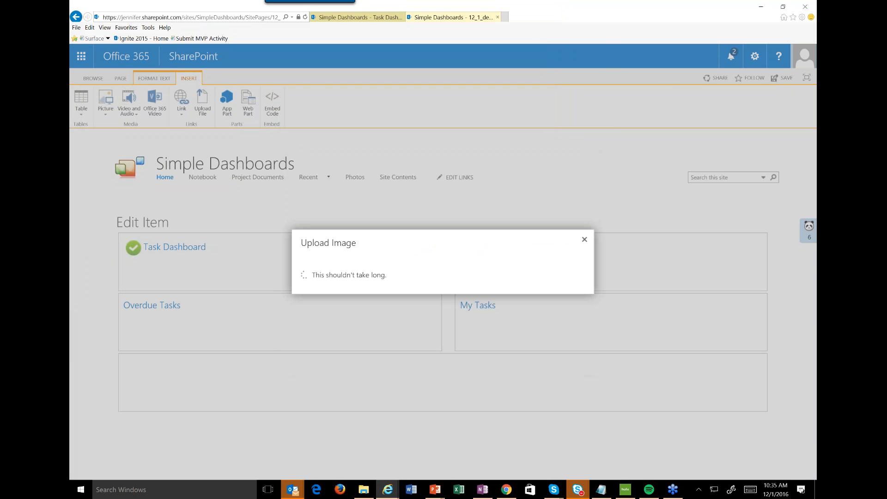
left_click(526, 430)
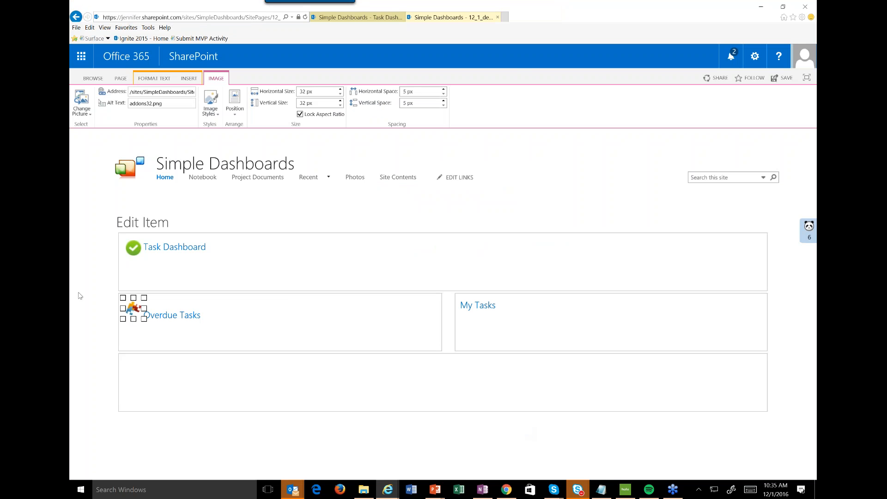
left_click(236, 113)
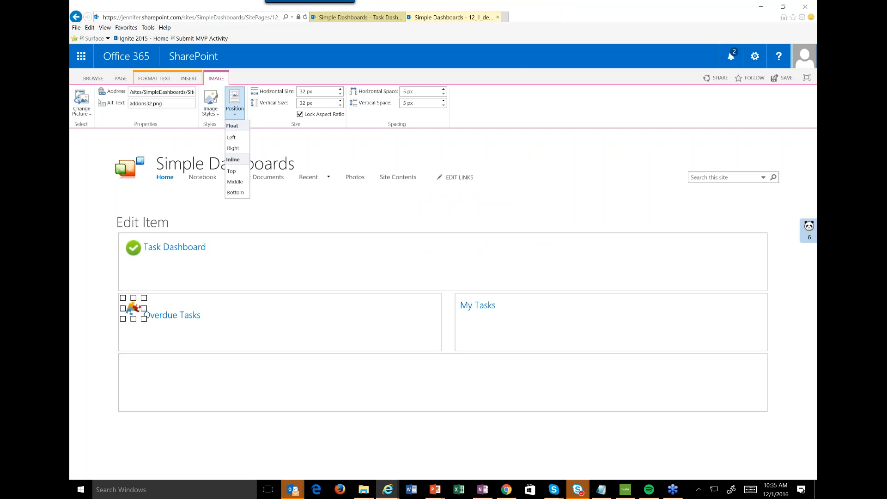
left_click(234, 182)
Insert attachment32.png from Planet > Images before the My Tasks heading, uploading it to Site Collection Images, and position it inline Middle.
left_click(426, 316)
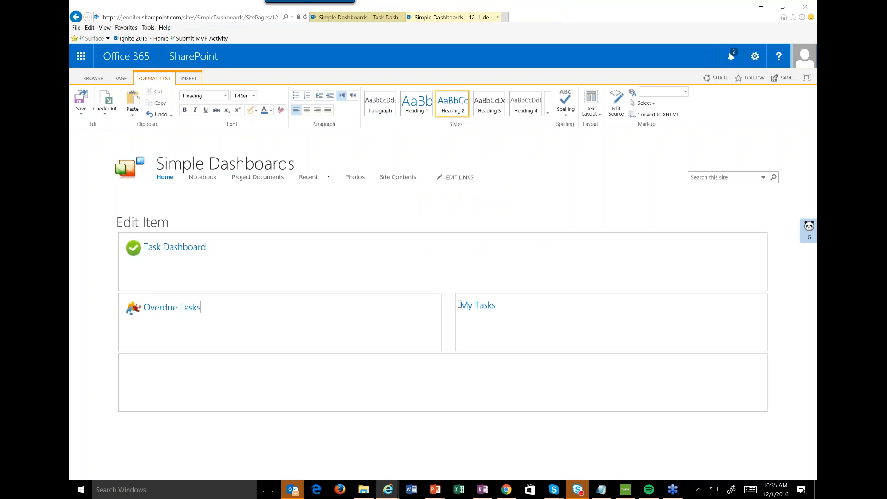
left_click(189, 79)
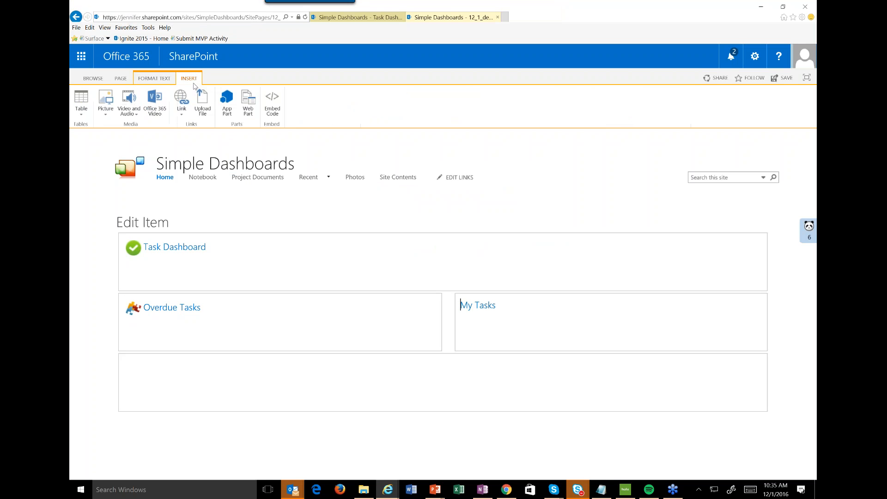
left_click(108, 111)
left_click(116, 127)
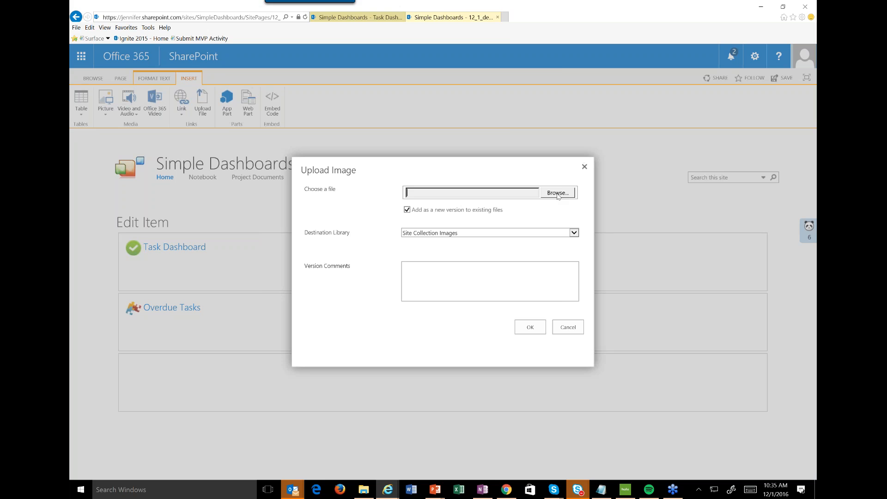
left_click(558, 193)
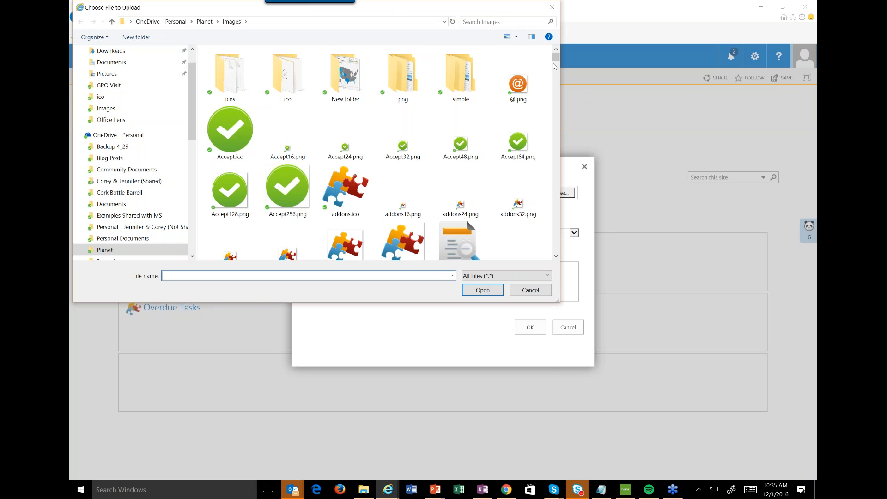
scroll(286, 175, "down", 5)
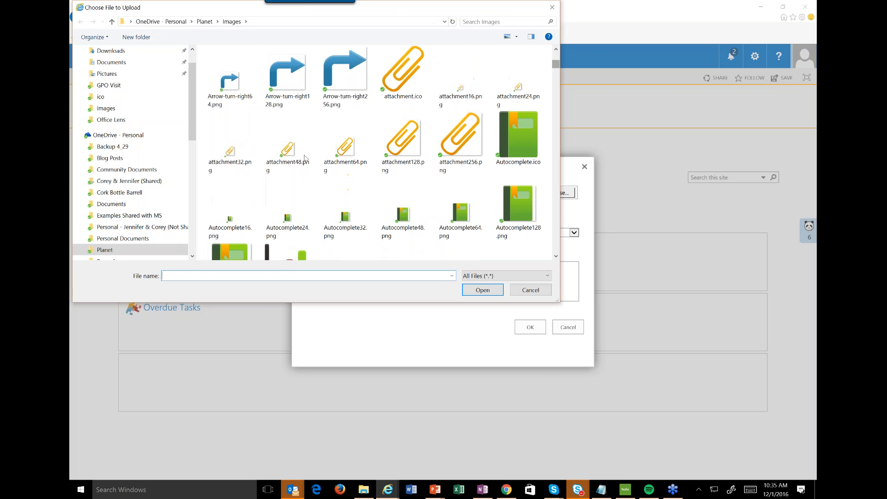
double_click(224, 156)
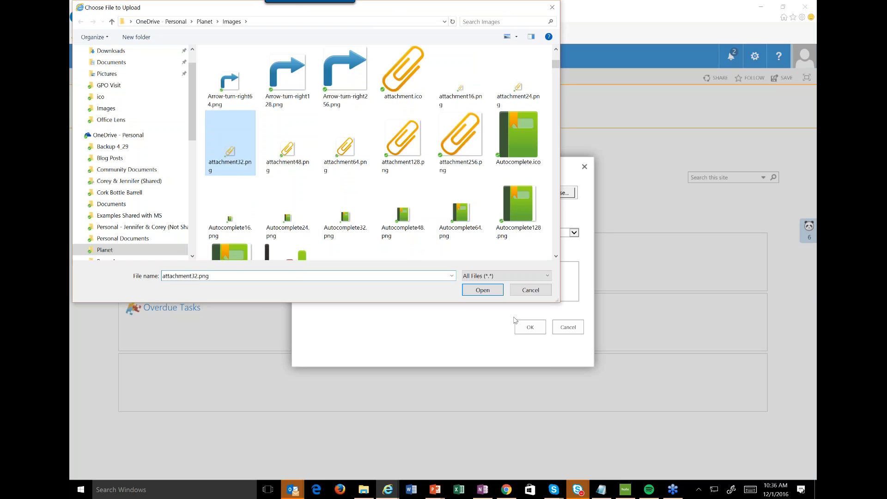
left_click(530, 327)
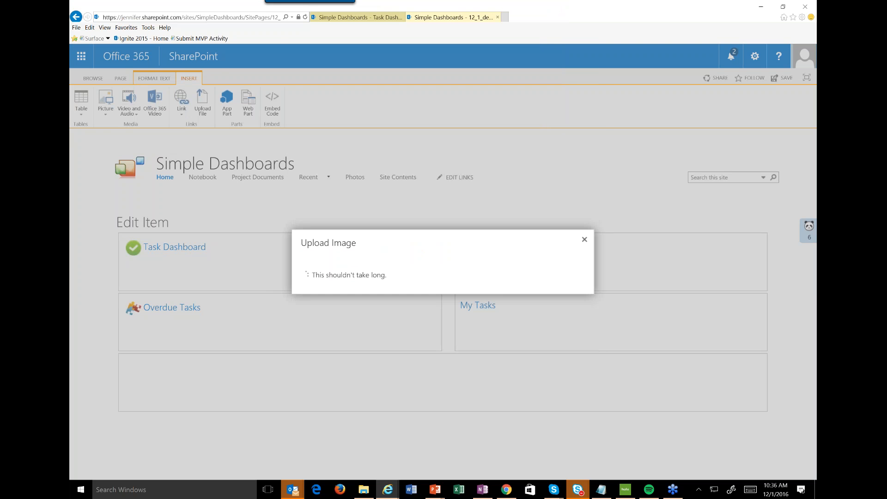
left_click(518, 426)
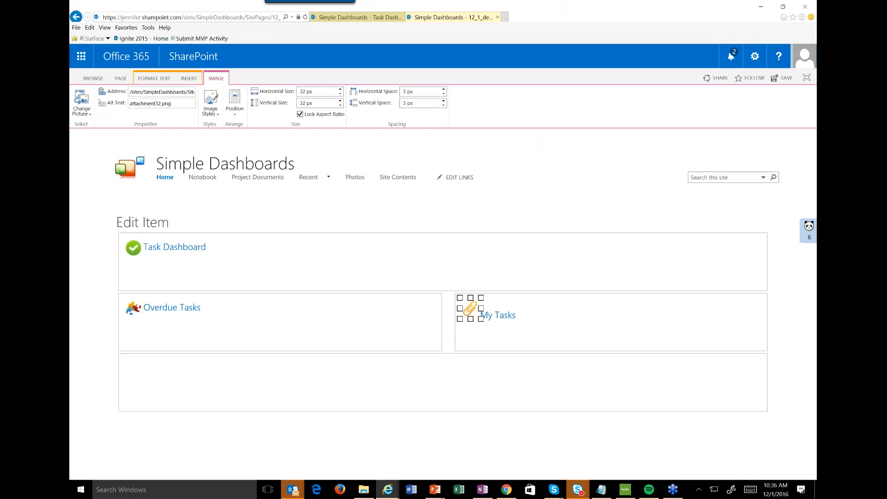
left_click(234, 102)
left_click(235, 181)
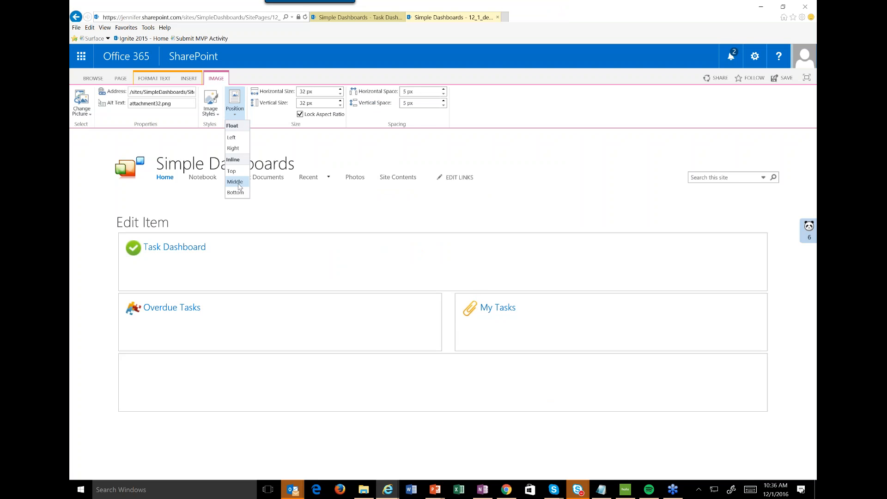
Save the dashboard page with its heading images and keep editing it.
left_click(142, 326)
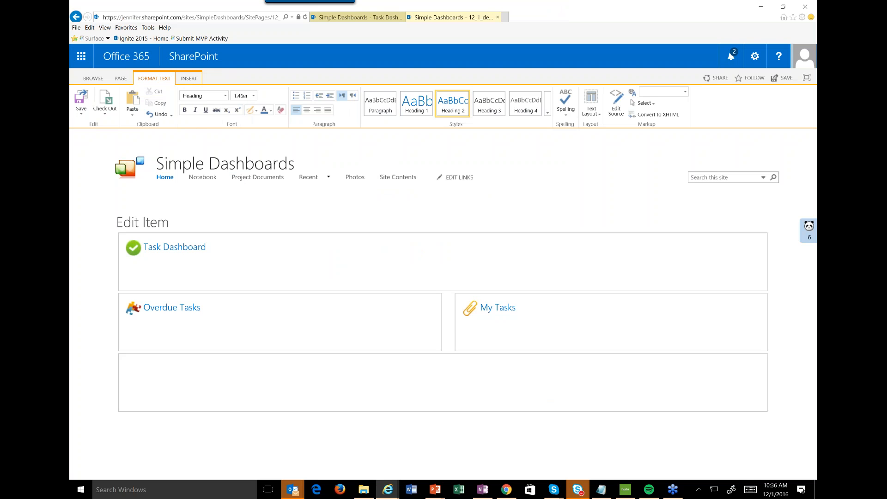
left_click(89, 115)
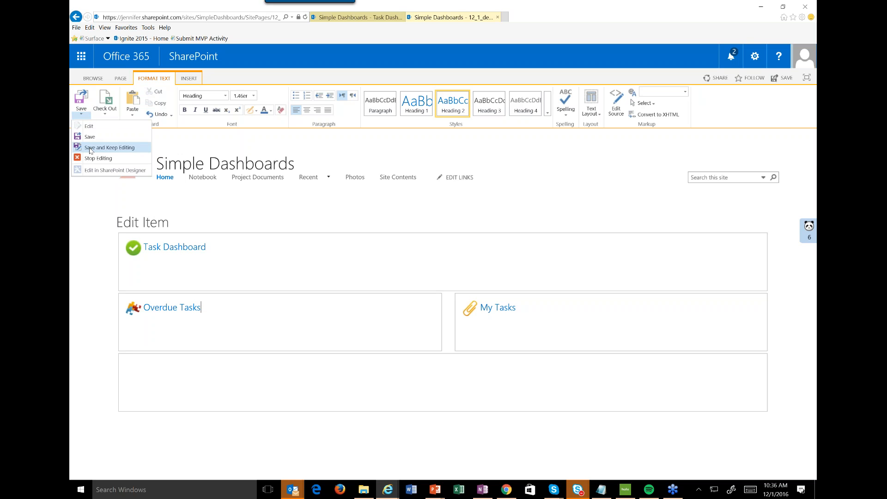
left_click(91, 151)
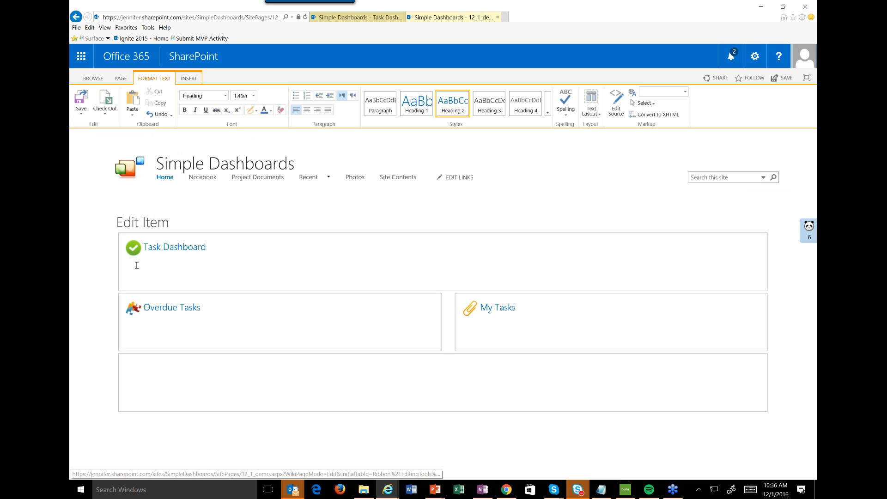
Add the Timeline web part from the Content Rollup category on a new line below the Task Dashboard heading.
left_click(219, 246)
key("Return")
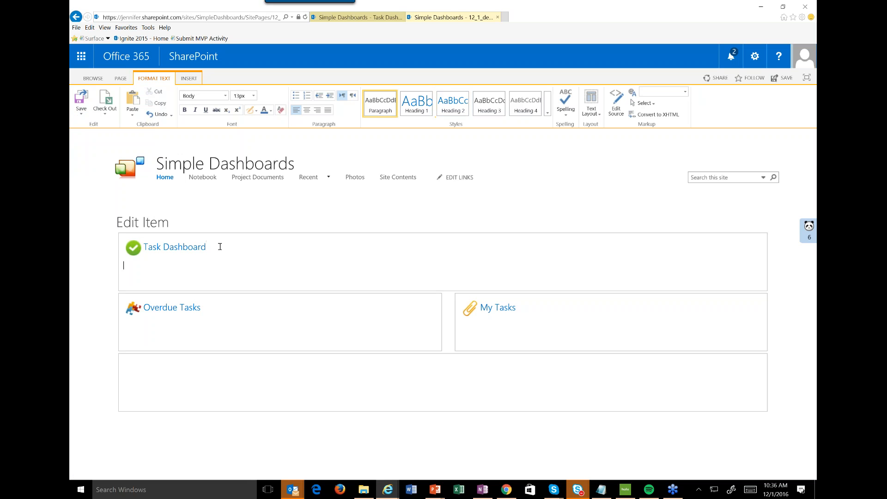
left_click(188, 78)
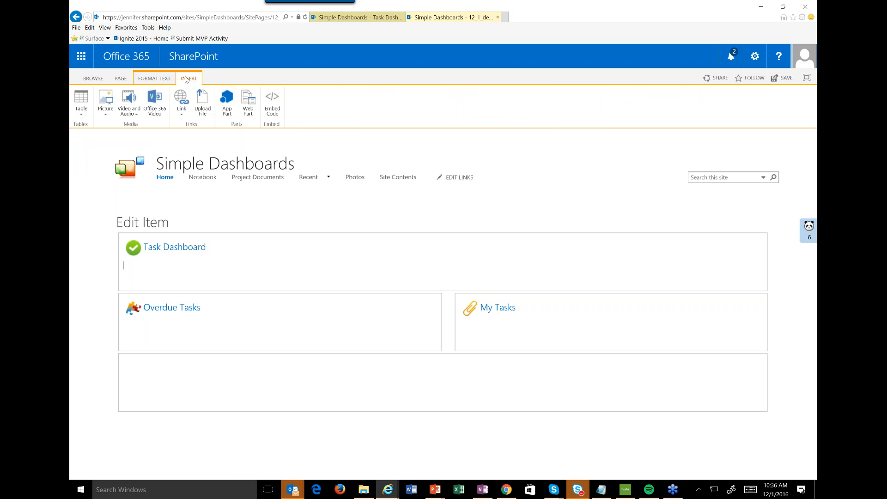
left_click(249, 106)
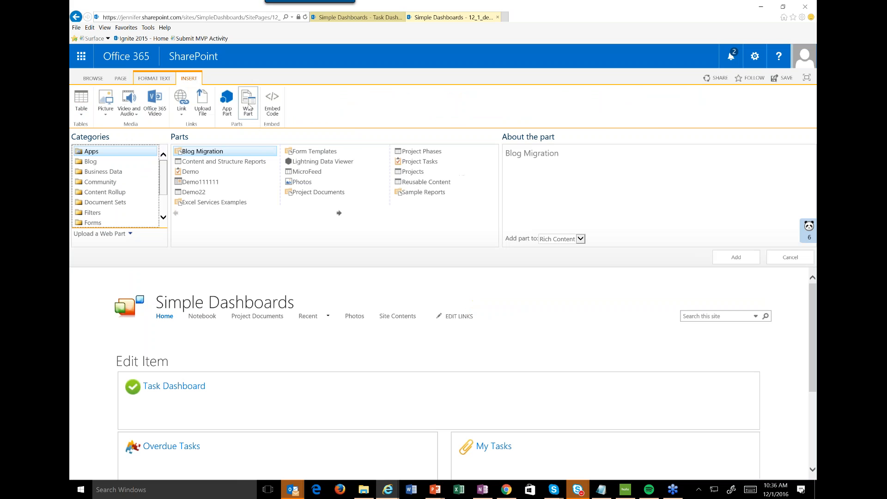
left_click(133, 196)
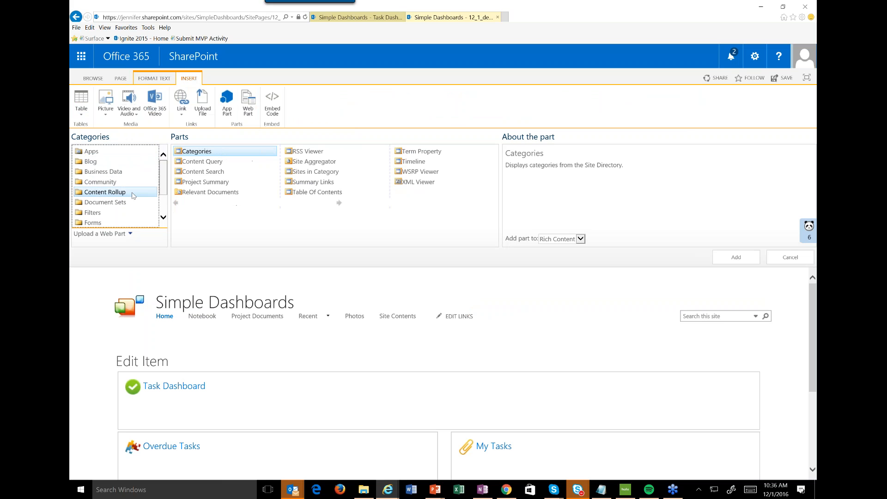
left_click(406, 162)
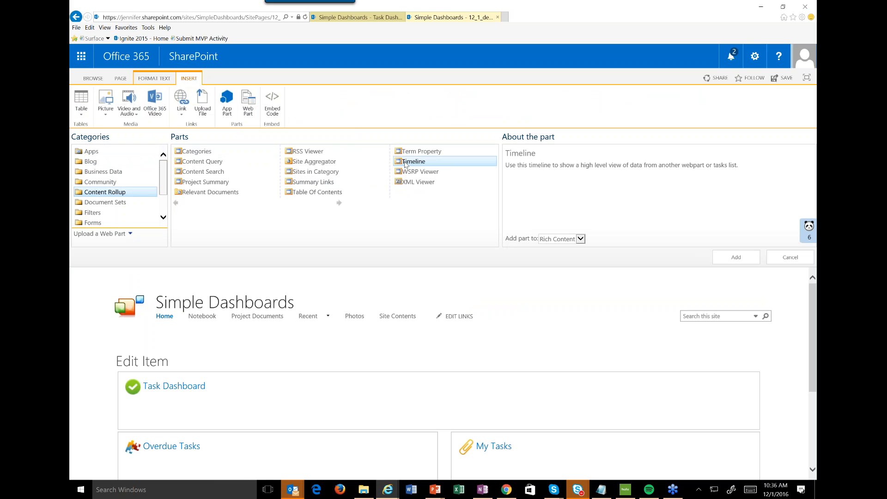
left_click(749, 262)
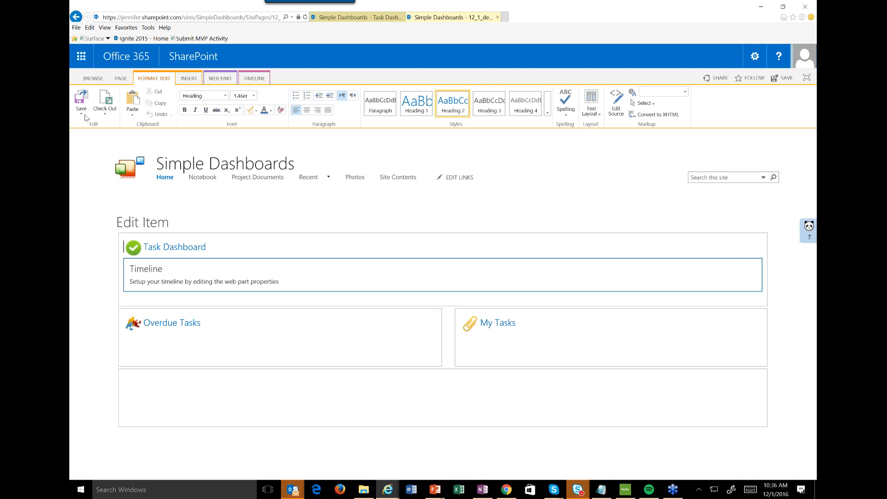
Save the page while keeping it in edit mode, and open the Timeline web part's properties for editing.
left_click(81, 114)
left_click(88, 148)
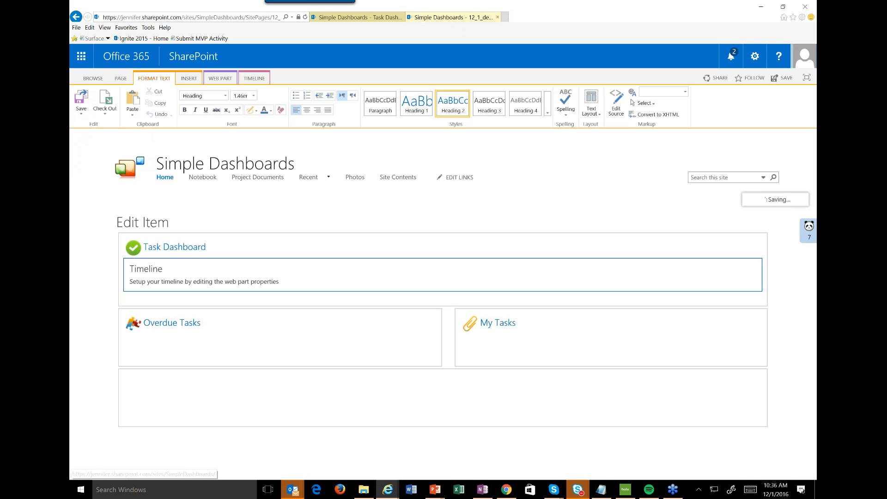
left_click(741, 267)
left_click(716, 327)
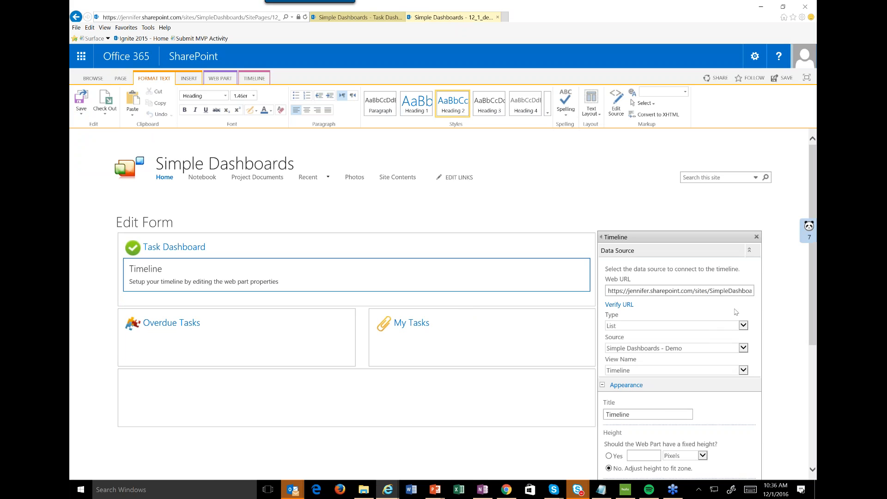
Verify the web URL of the Timeline's data source and agree to save the page changes.
scroll(735, 312, "down", 2)
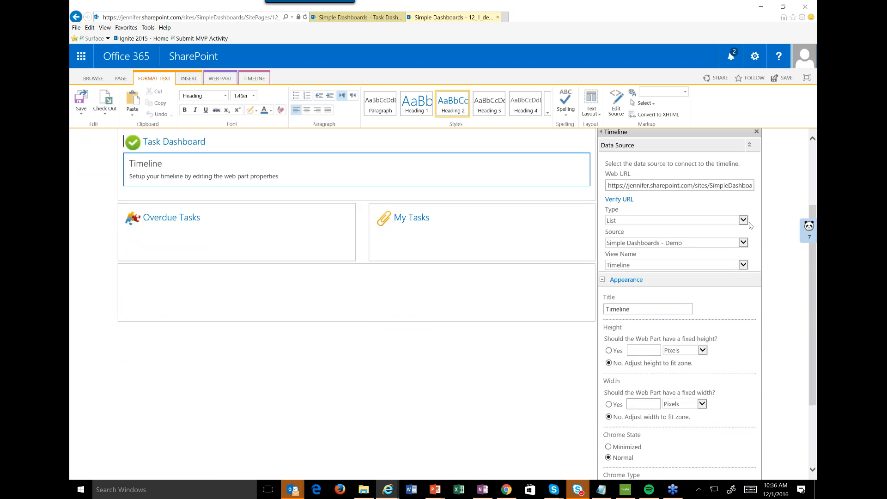
left_click(745, 222)
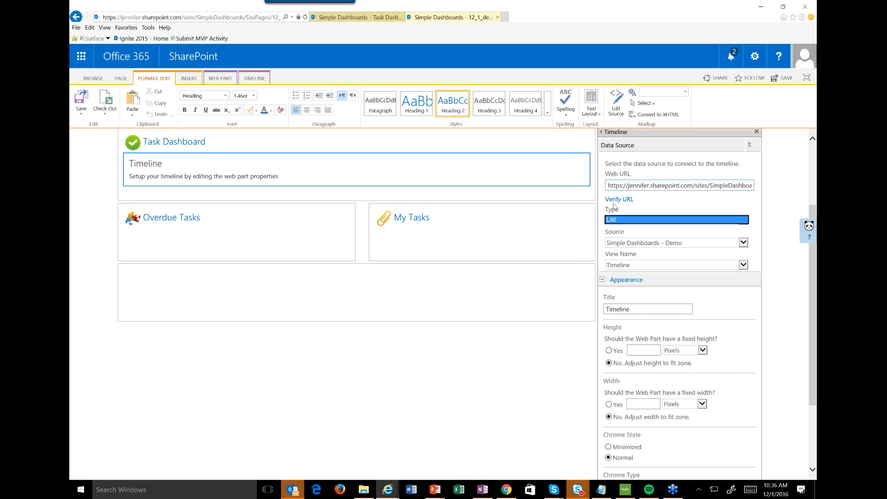
left_click(613, 204)
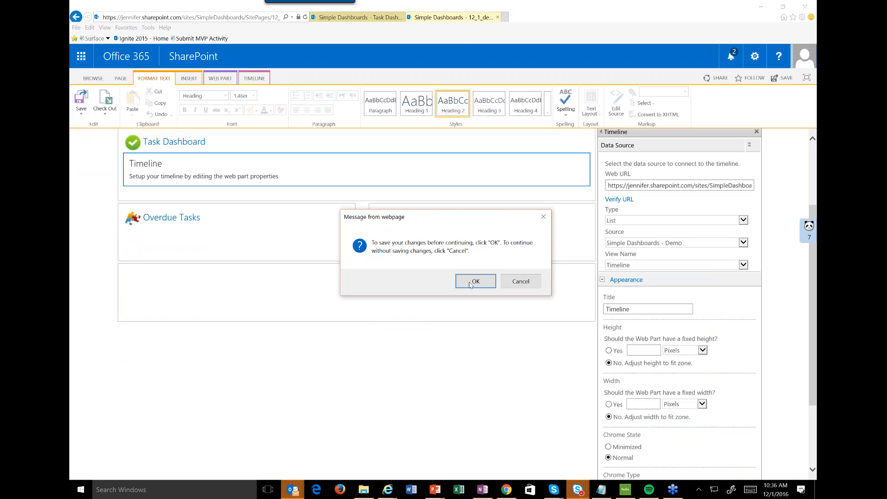
left_click(469, 284)
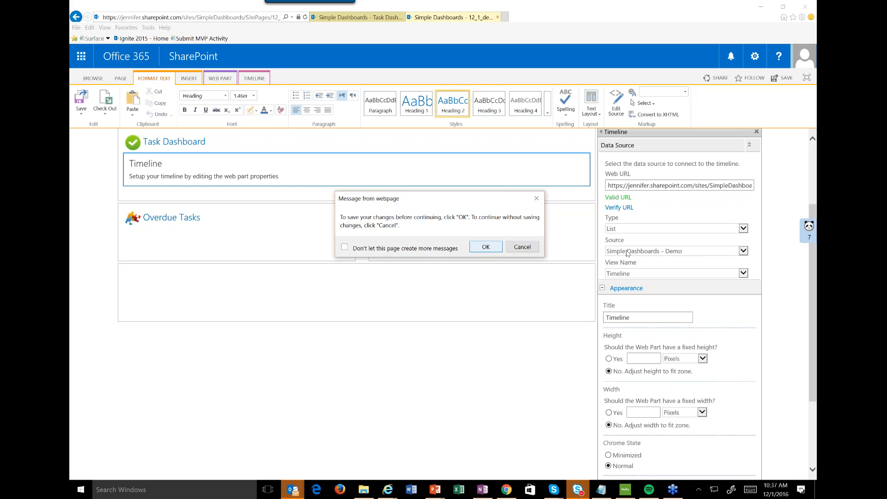
left_click(482, 250)
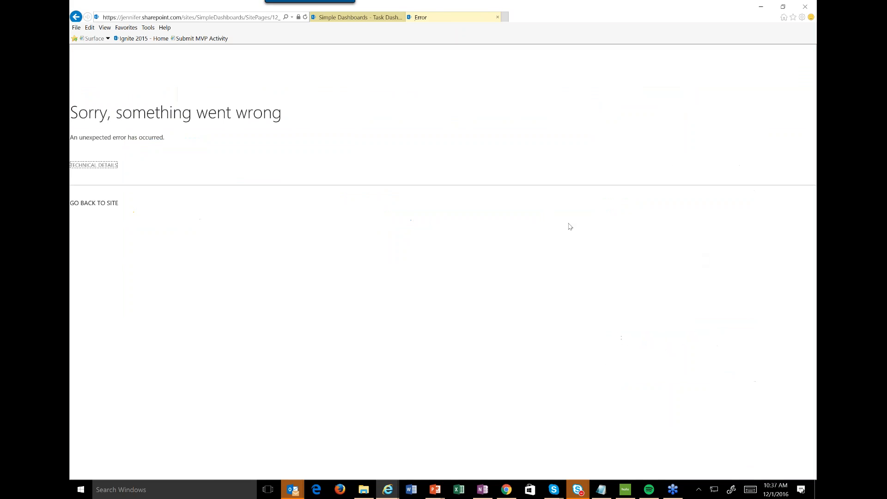
Return to the Simple Dashboards site from the error page and open its site contents.
left_click(93, 203)
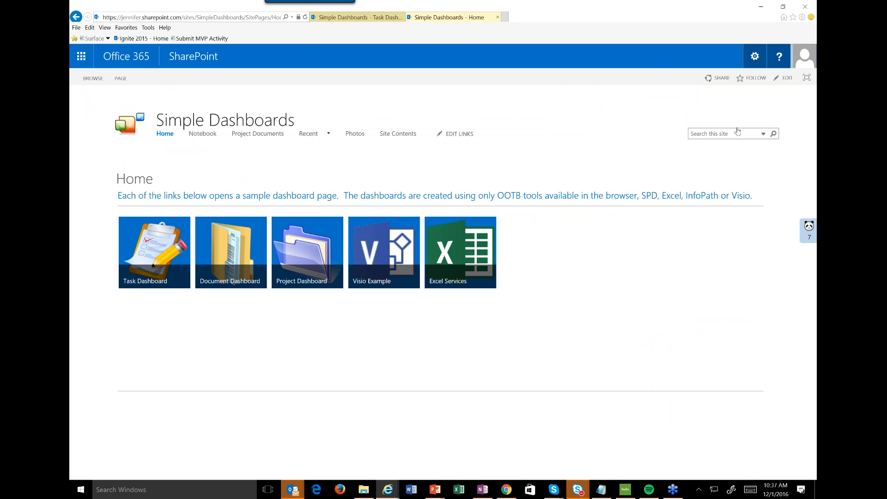
left_click(779, 56)
left_click(755, 56)
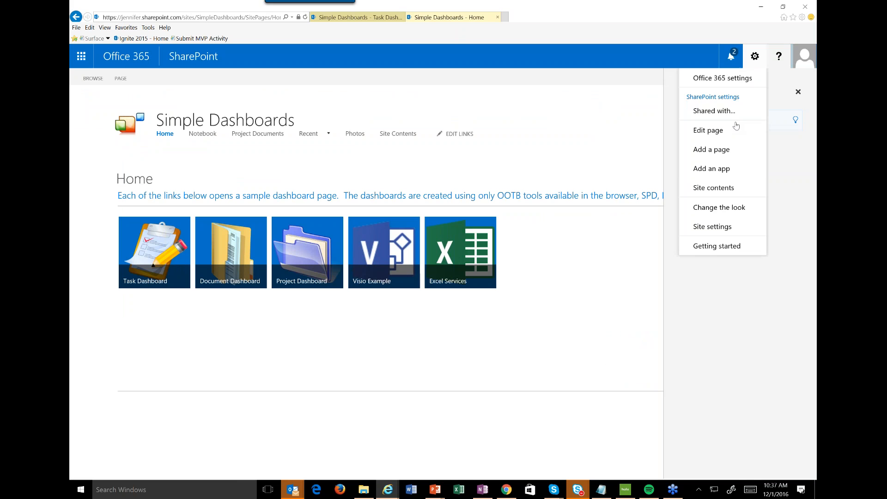
left_click(725, 188)
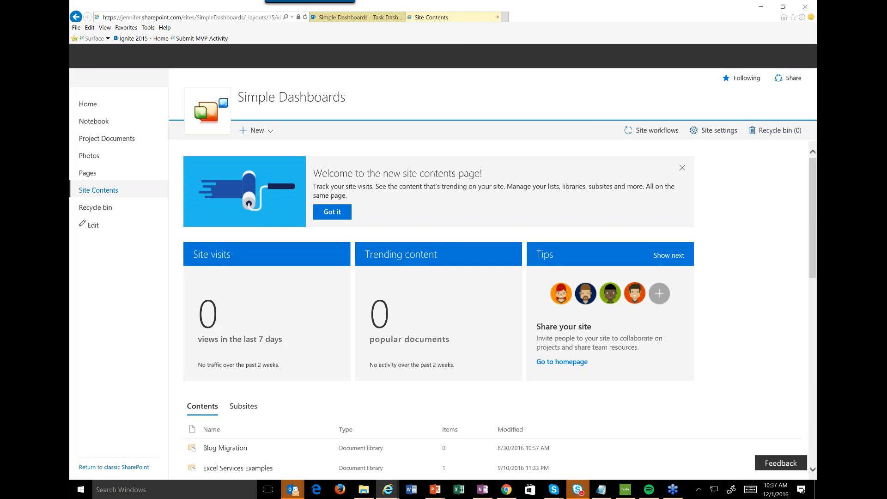
Open the Site Pages library in a new tab, and from it open the 12_1_demo.aspx page in another tab.
scroll(490, 305, "down", 4)
scroll(490, 305, "down", 4)
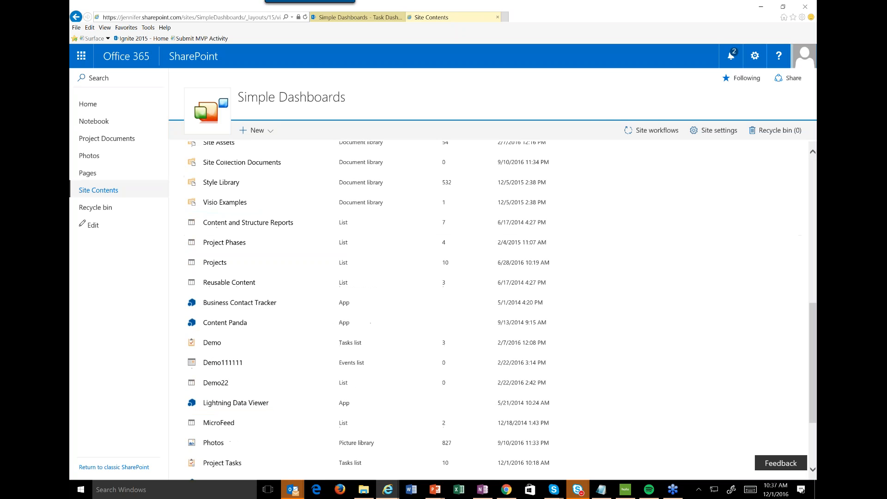
scroll(222, 434, "down", 2)
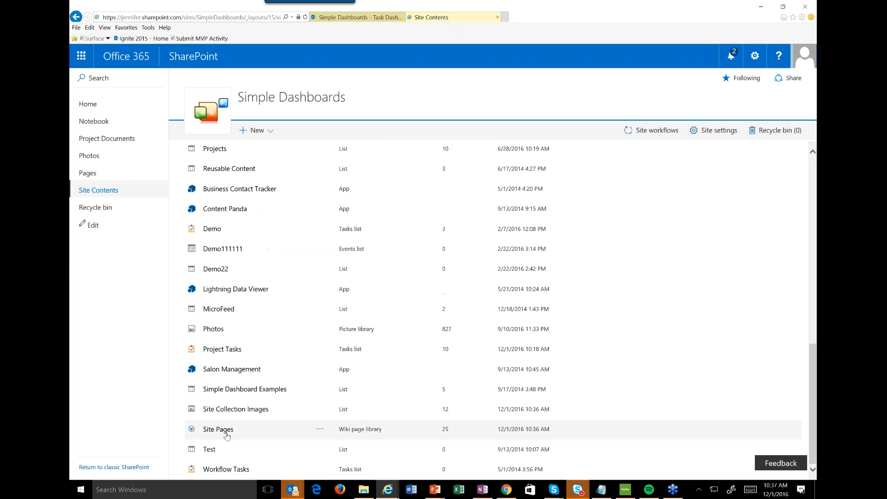
left_click(223, 430)
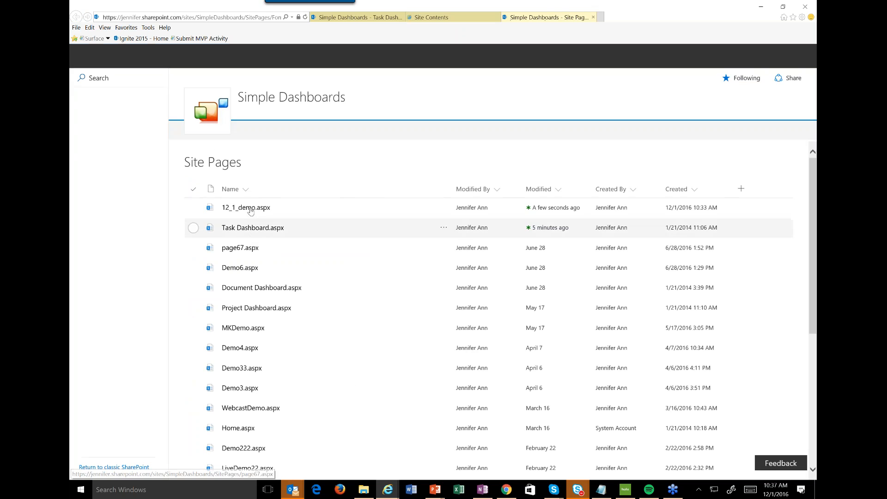
left_click(252, 208)
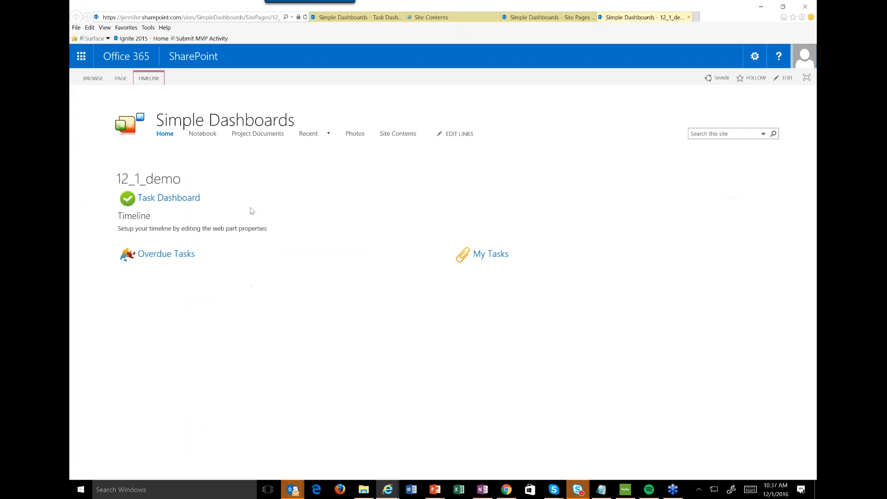
Put the 12_1_demo page in edit mode and permanently delete its Timeline web part.
left_click(754, 56)
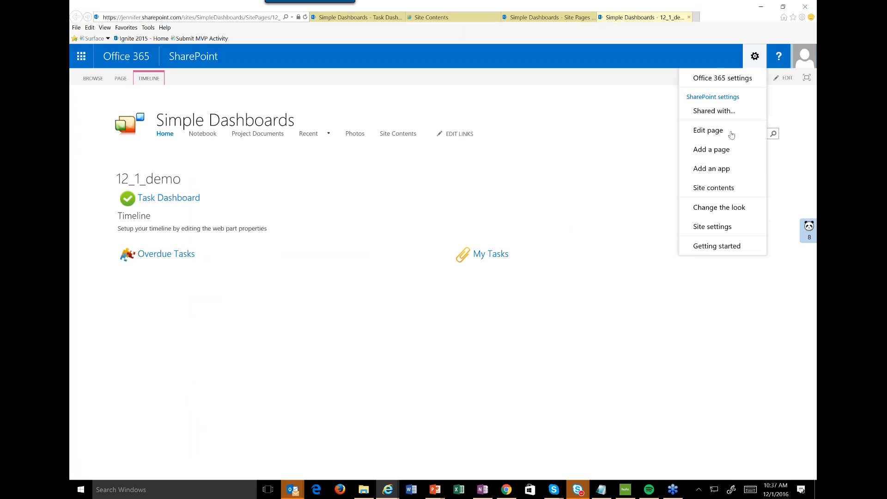
left_click(707, 130)
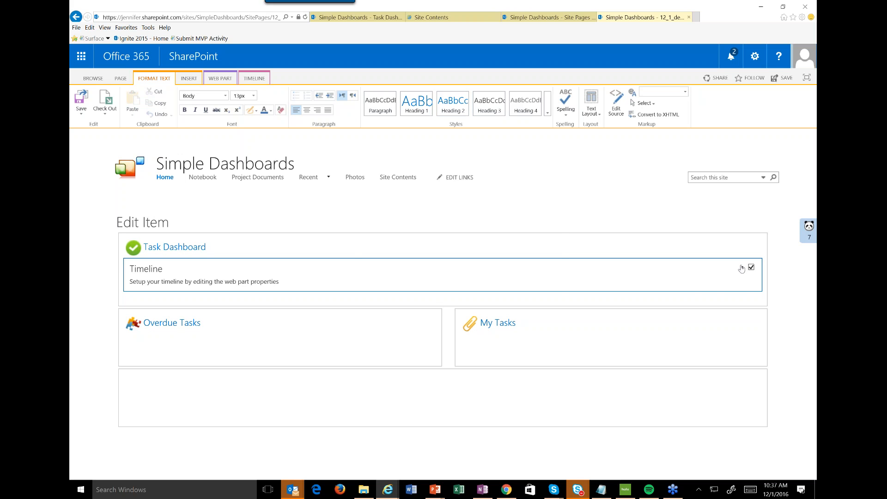
left_click(742, 267)
left_click(706, 294)
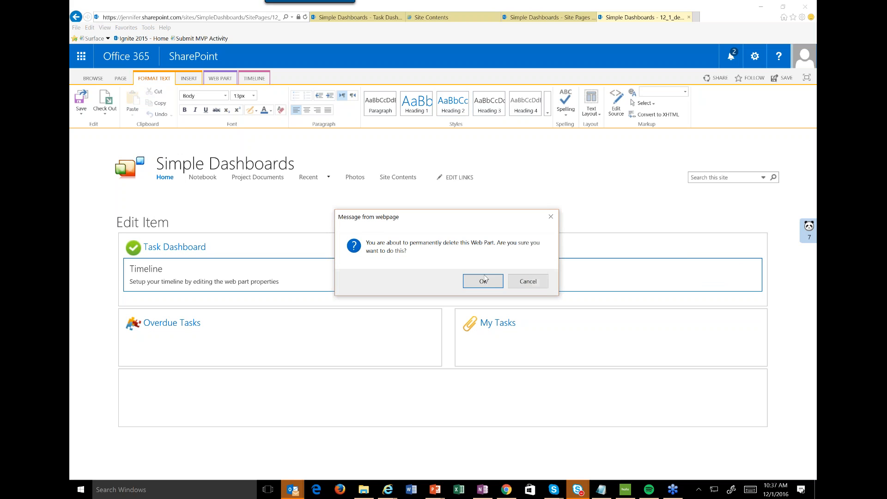
left_click(483, 280)
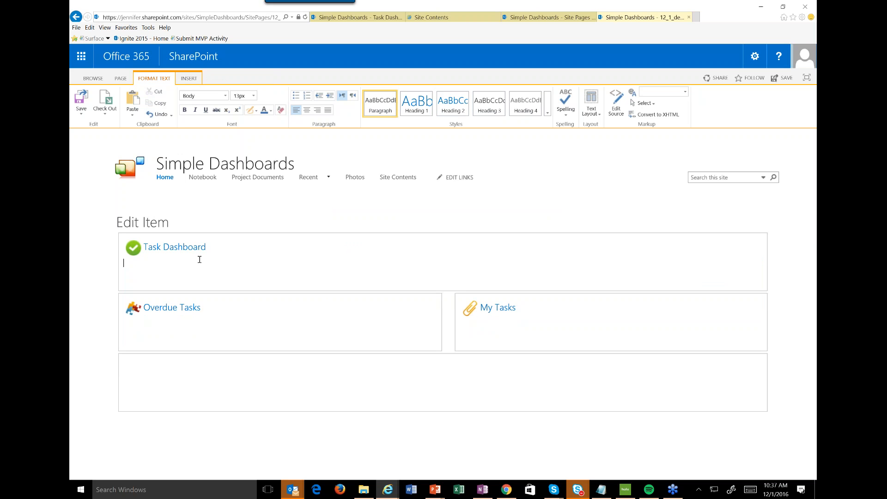
Add the Project Summary web part from the Content Rollup category below the Task Dashboard heading.
left_click(183, 81)
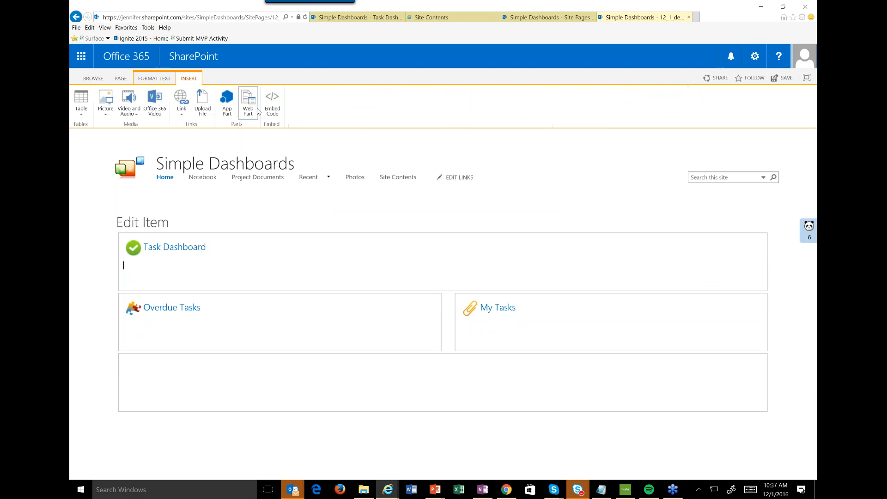
left_click(257, 111)
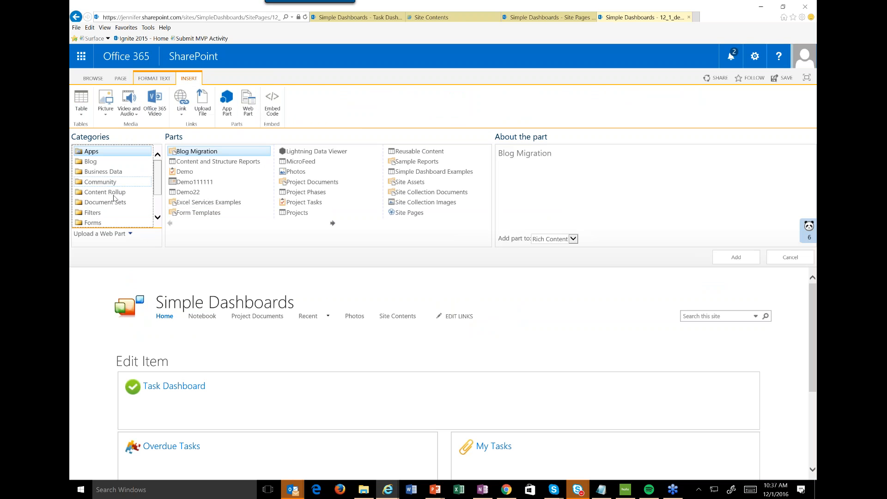
left_click(114, 195)
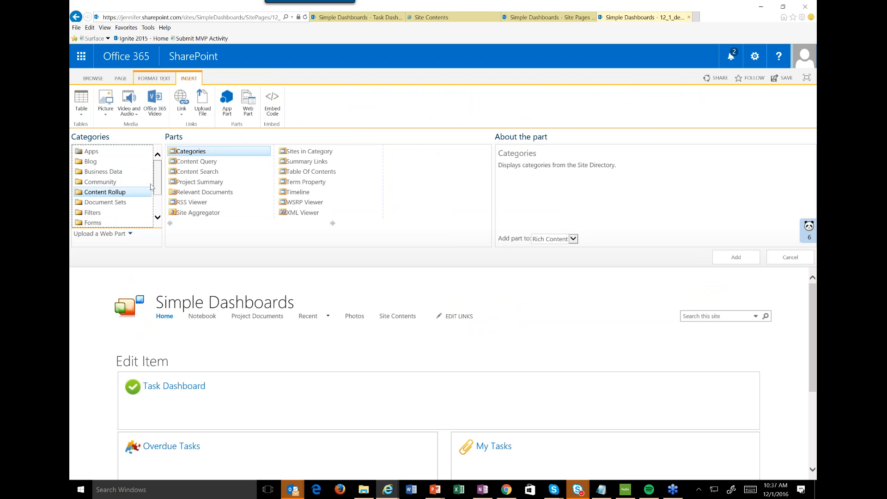
left_click(198, 190)
left_click(197, 183)
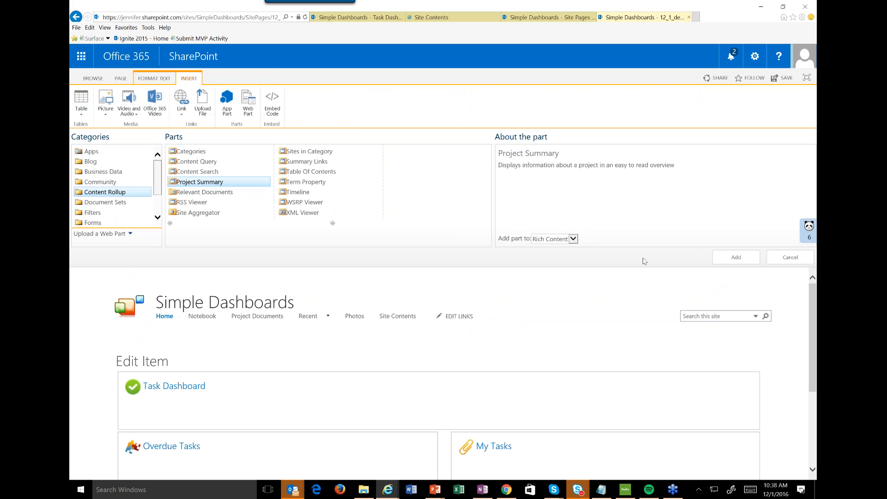
left_click(736, 258)
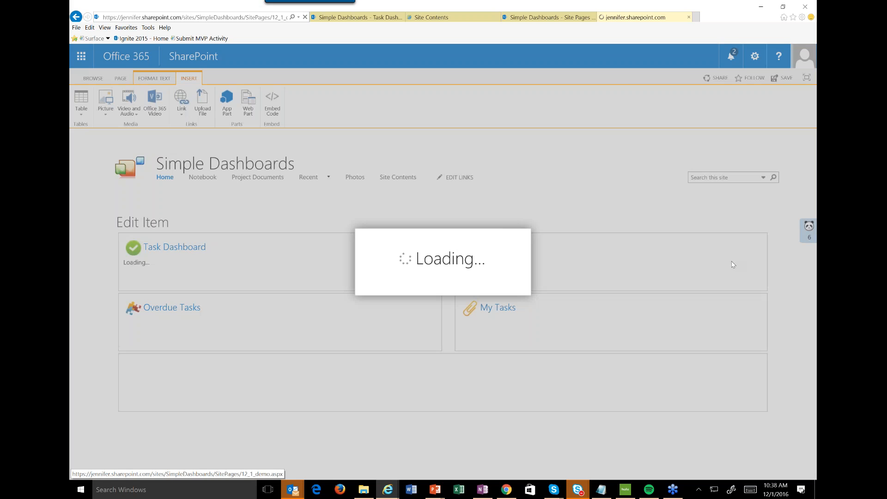
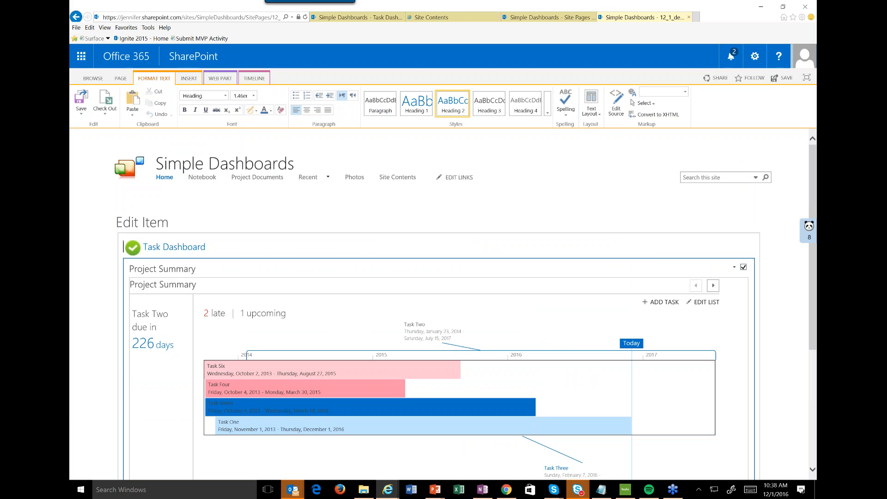
Open the Project Summary web part's properties to review its task list and headline panels, and save the page.
left_click(734, 267)
left_click(706, 328)
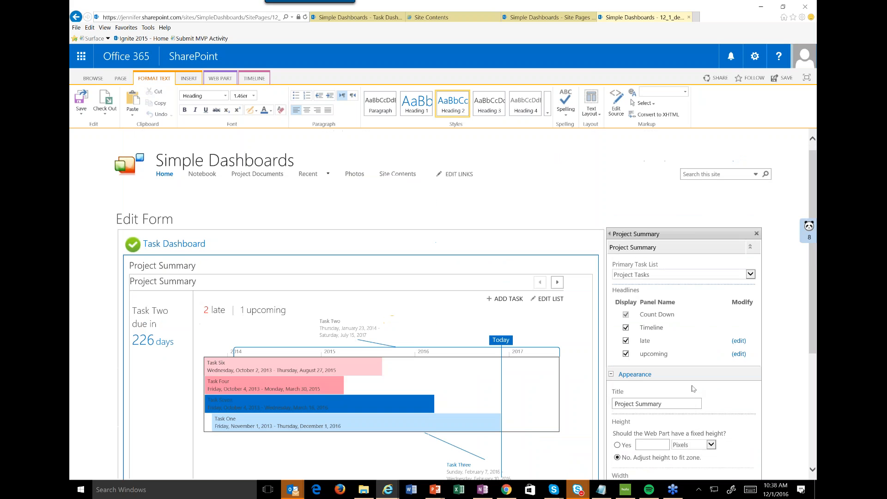
left_click(84, 106)
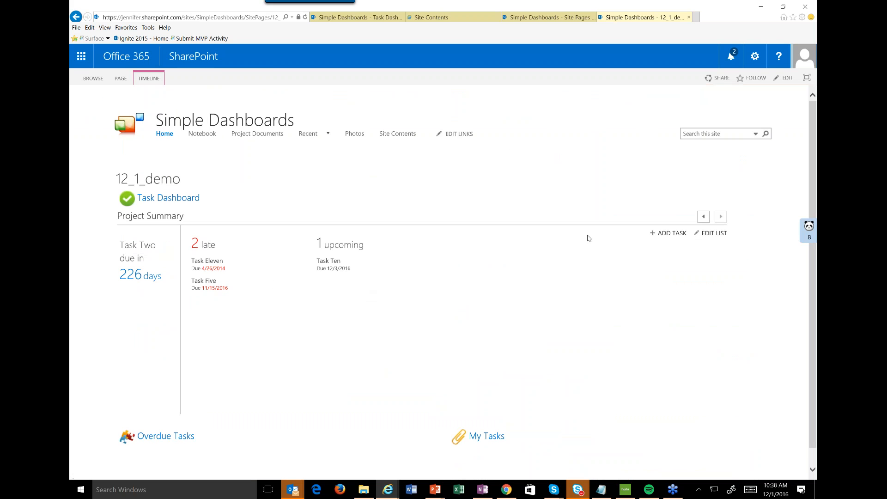
Switch the saved page's Project Summary between its timeline panel and its late and upcoming tasks panel.
left_click(702, 221)
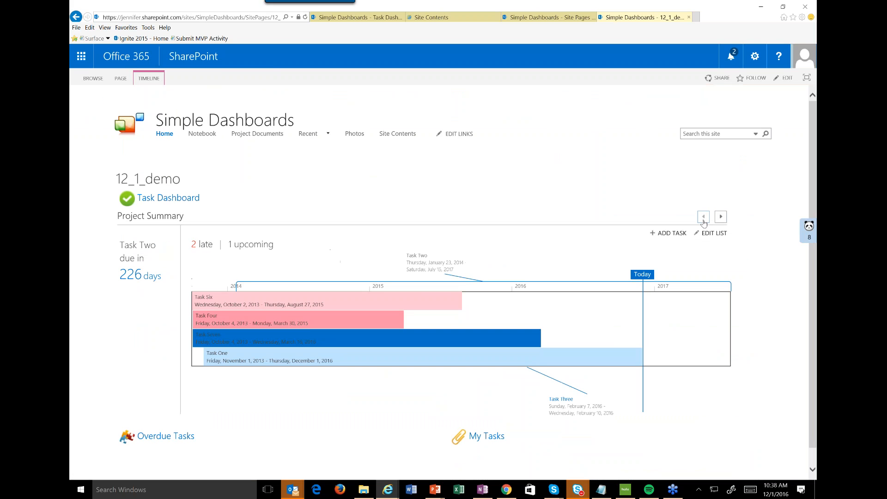
left_click(721, 216)
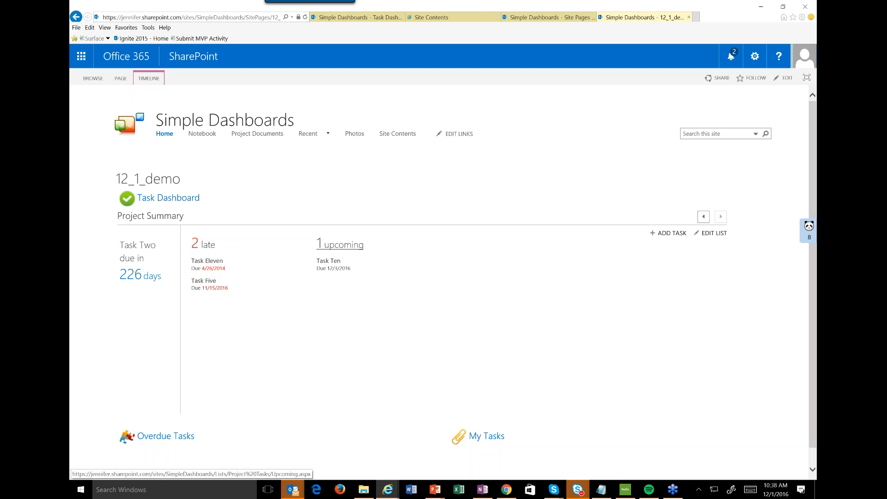
left_click(709, 219)
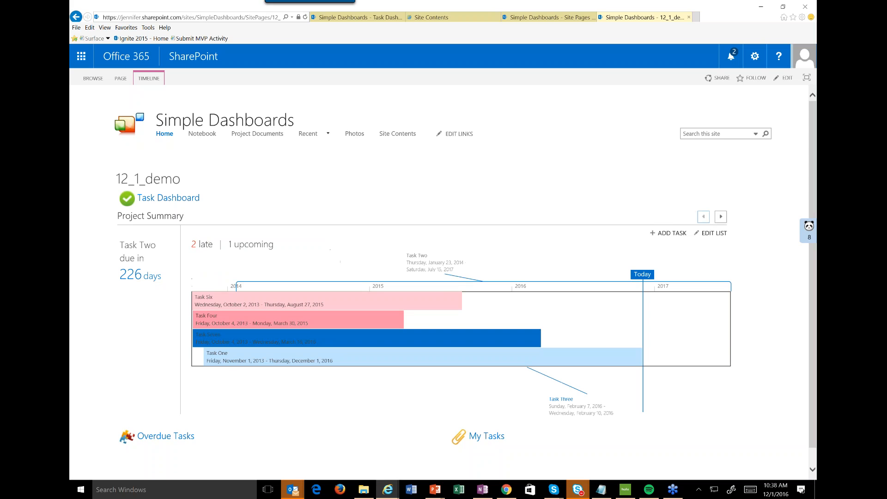
scroll(551, 324, "down", 1)
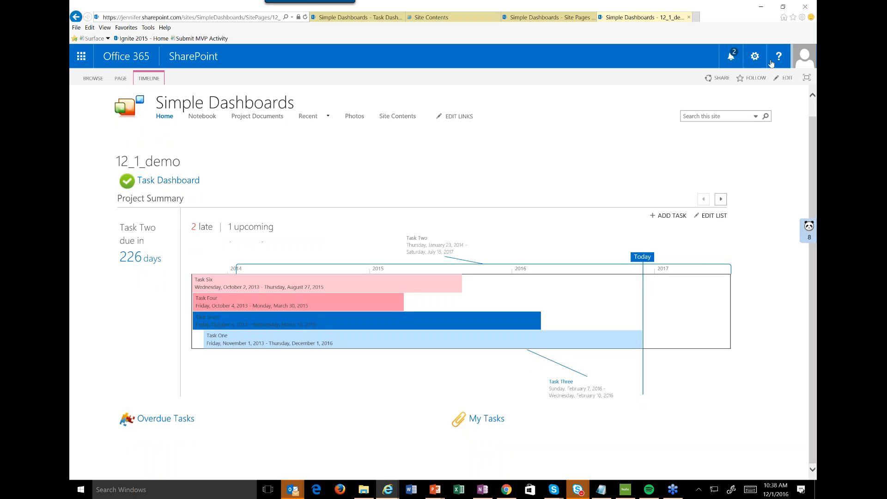
Put the page back in edit mode and delete the Task Dashboard heading together with its check mark icon.
left_click(755, 57)
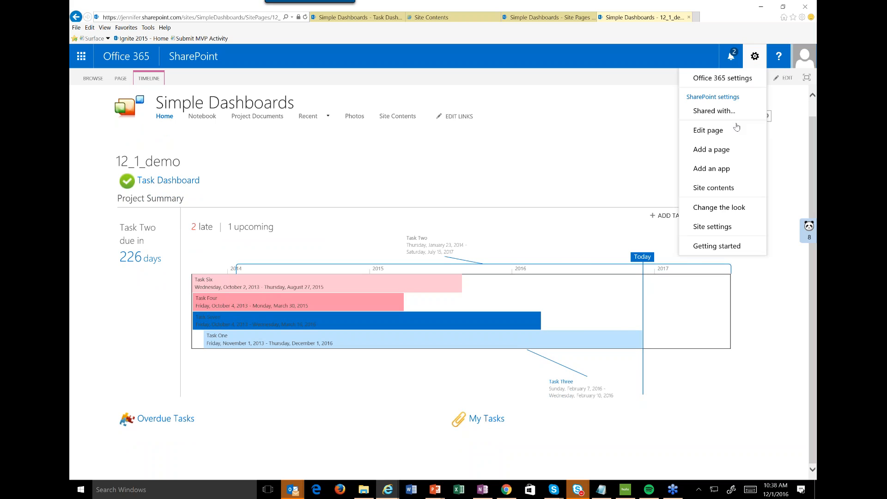
left_click(713, 129)
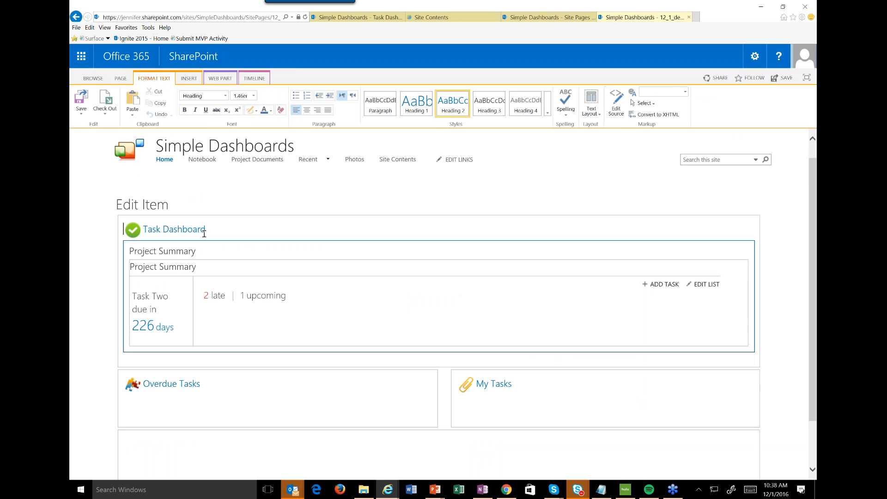
scroll(204, 234, "down", 1)
left_click_drag(206, 173, 125, 172)
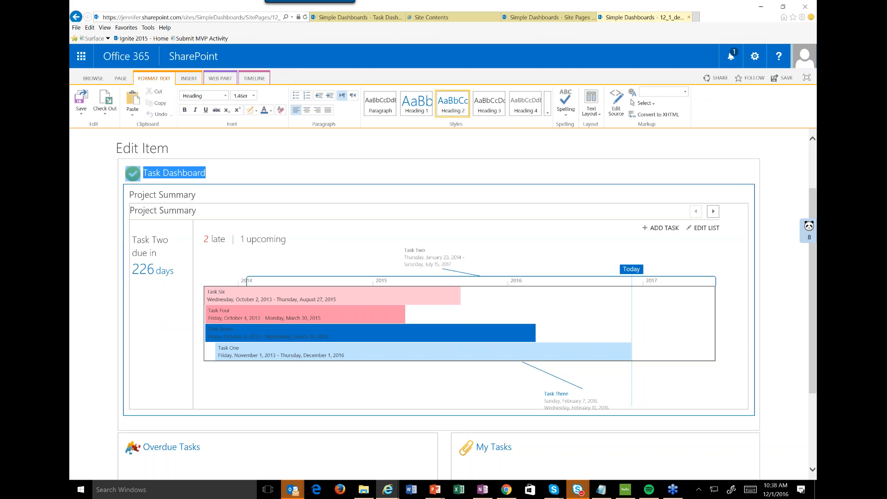
key("Delete")
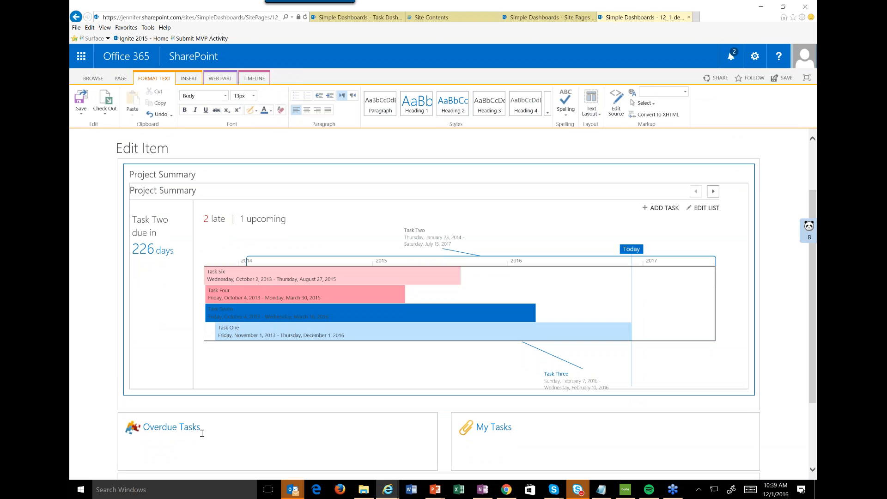
Apply the Heading 1 style to the Overdue Tasks and My Tasks headings.
triple_click(201, 427)
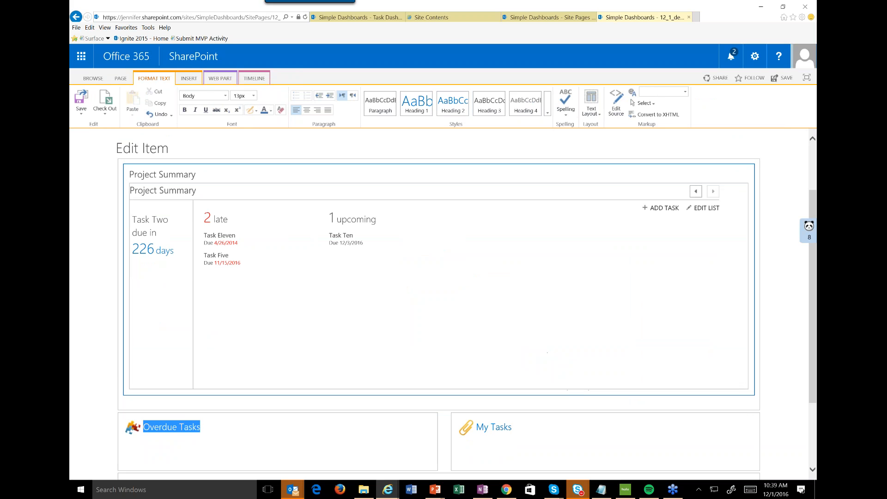
left_click(416, 102)
triple_click(503, 427)
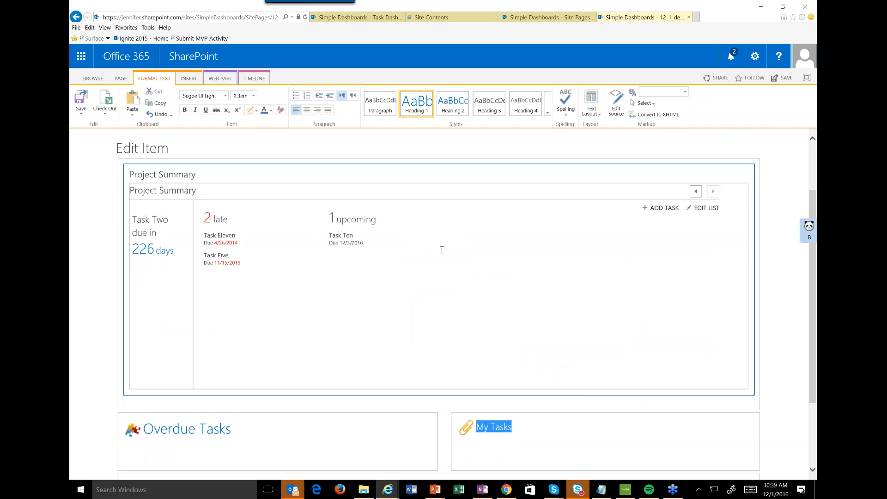
left_click(452, 103)
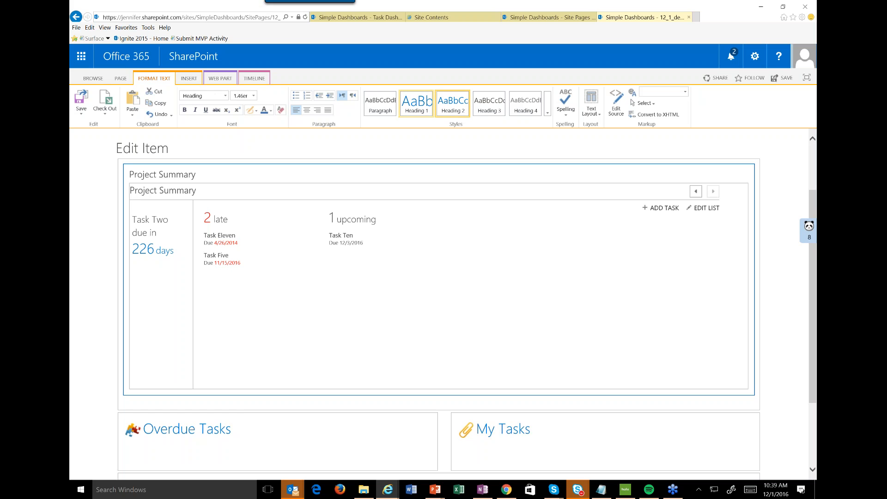
Insert the Project Tasks web part from the Apps category below the Overdue Tasks heading.
left_click(265, 421)
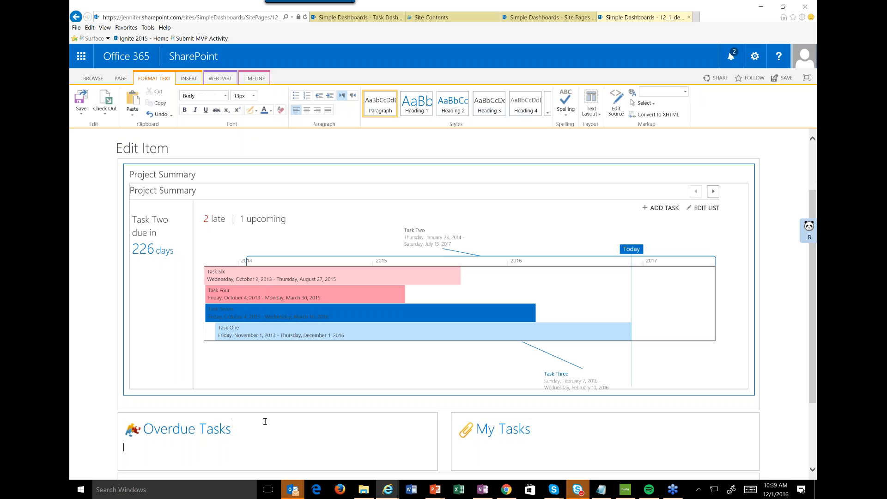
left_click(195, 80)
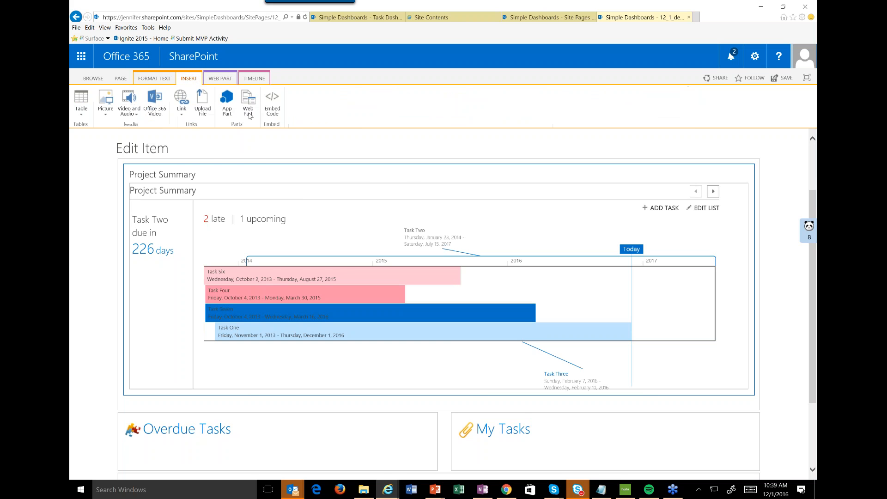
left_click(248, 104)
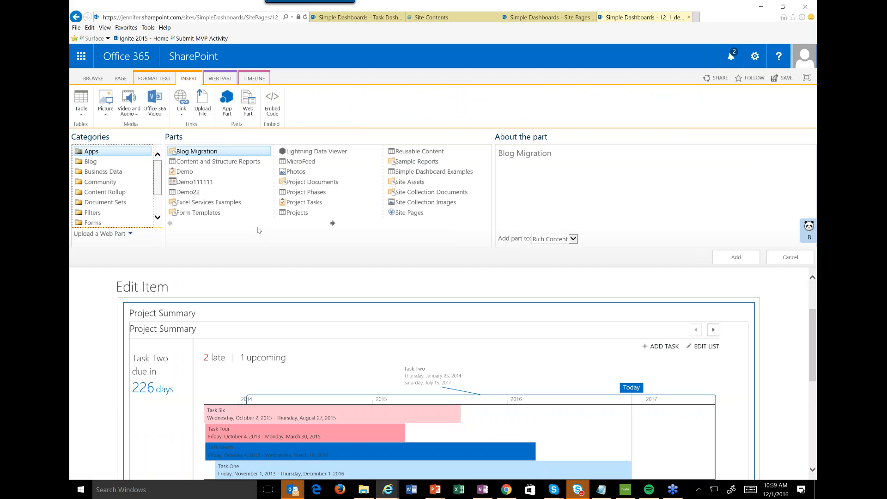
left_click(304, 202)
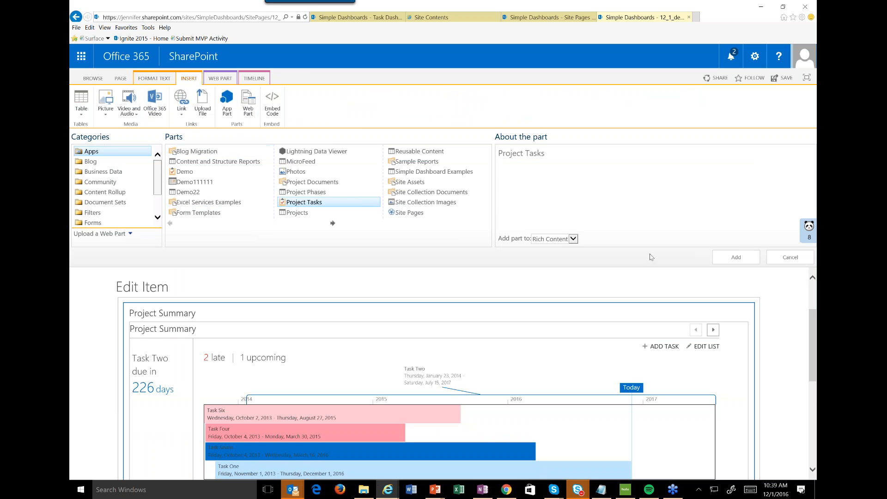
left_click(734, 258)
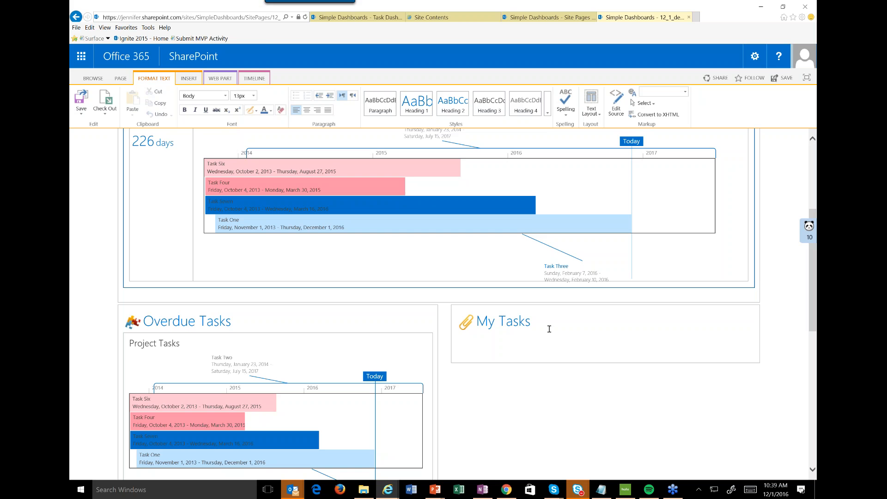
Insert a second Project Tasks web part below the My Tasks heading and save the page while continuing to edit.
left_click(188, 79)
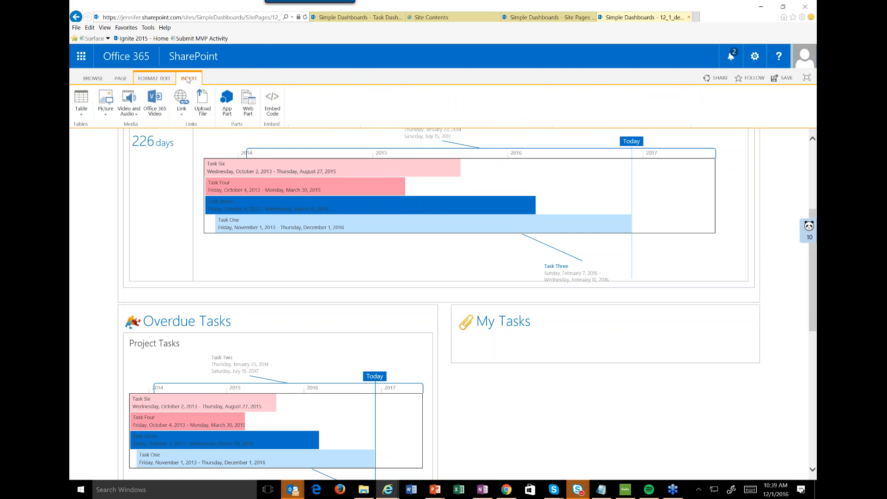
left_click(247, 106)
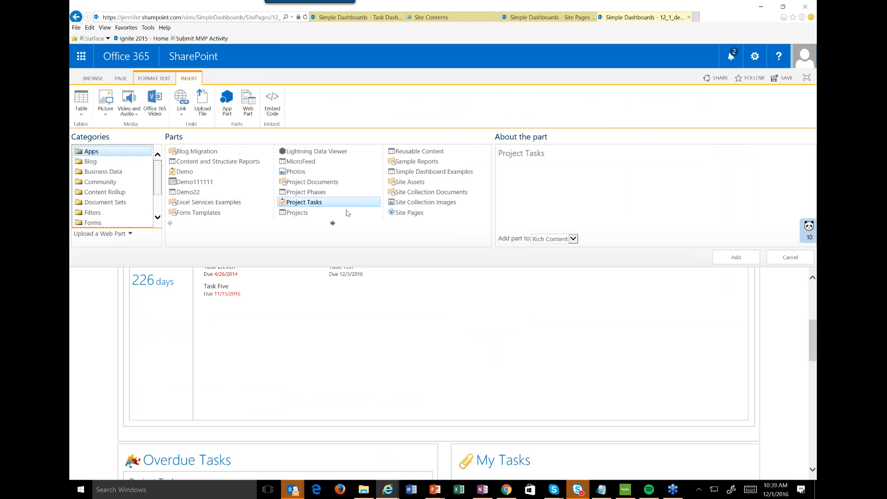
left_click(739, 257)
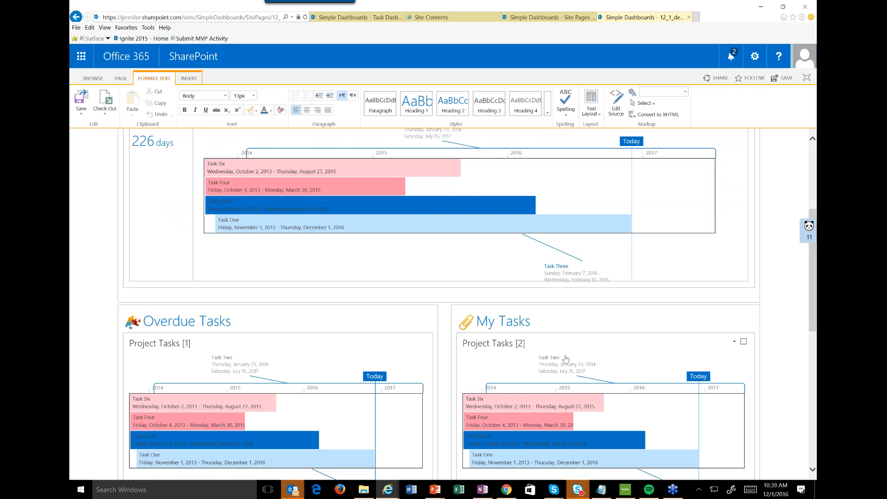
left_click(81, 113)
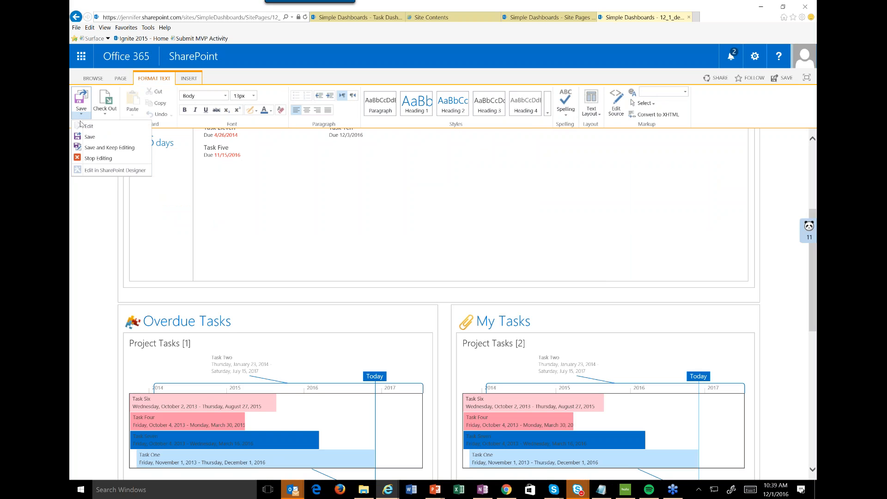
left_click(95, 148)
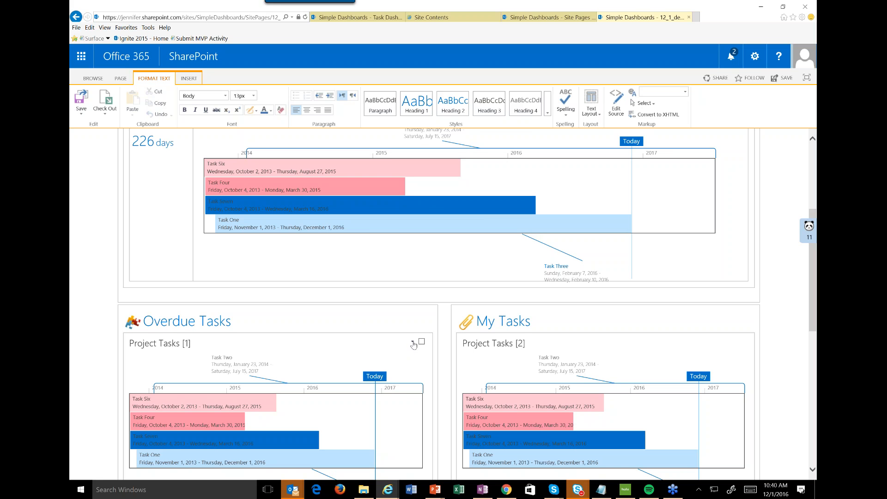
Edit the Project Tasks web part under Overdue Tasks and apply Late Tasks as its selected view.
left_click(413, 342)
left_click(387, 402)
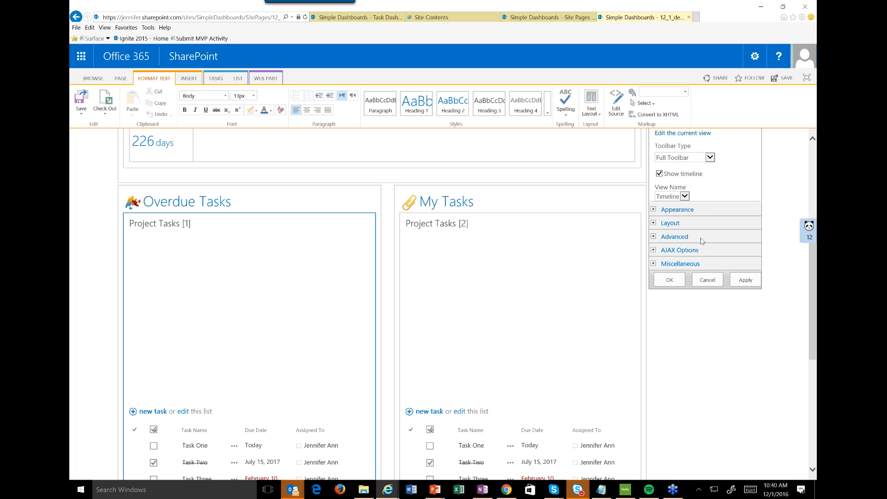
scroll(700, 241, "up", 3)
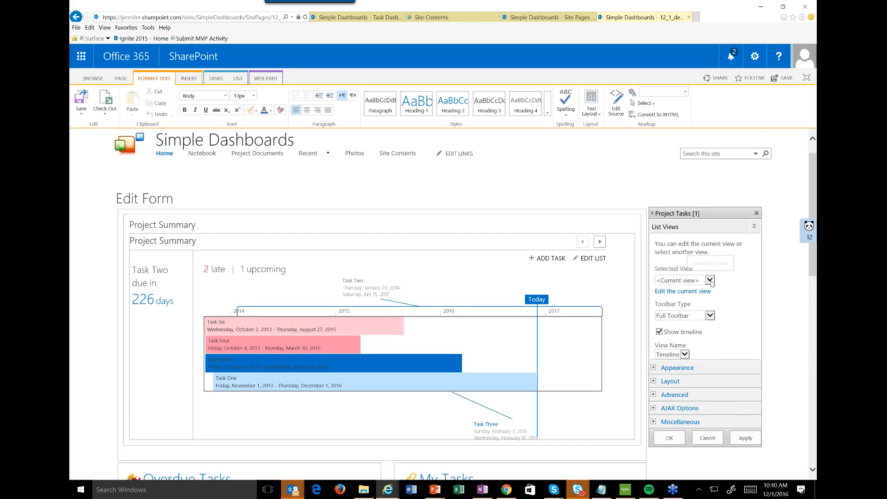
scroll(711, 283, "down", 2)
left_click(709, 228)
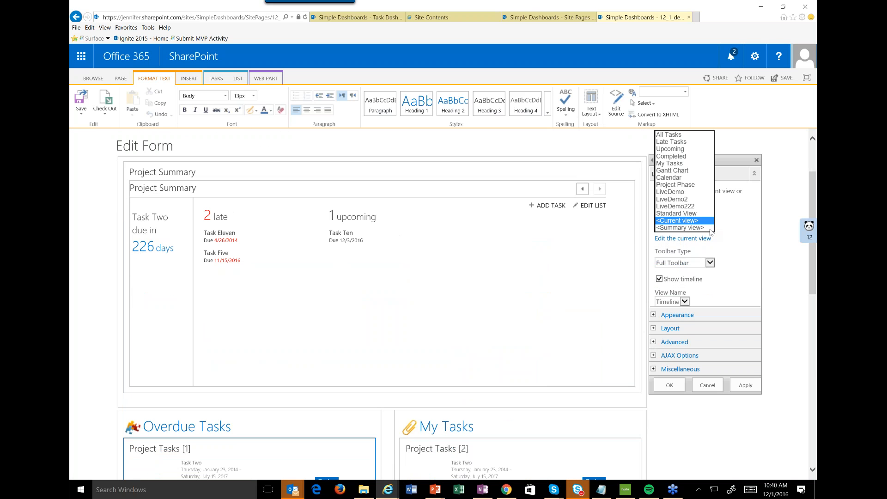
left_click(687, 146)
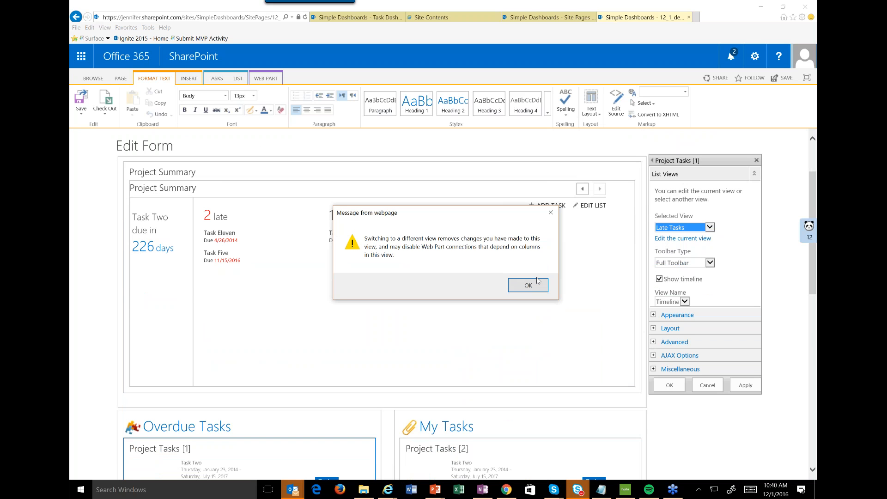
left_click(528, 286)
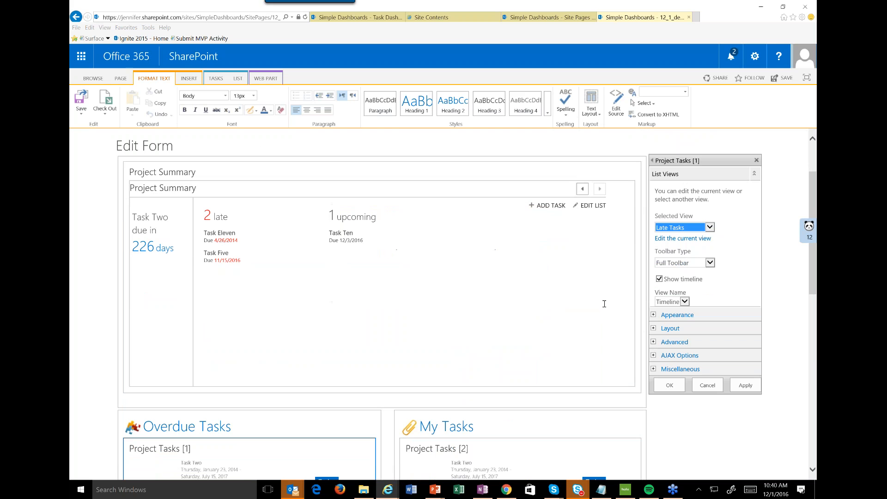
left_click(751, 388)
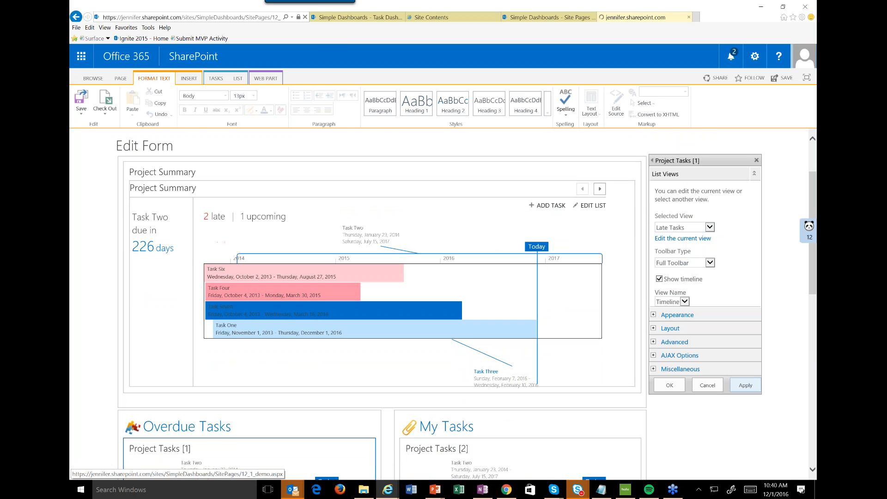
left_click(670, 384)
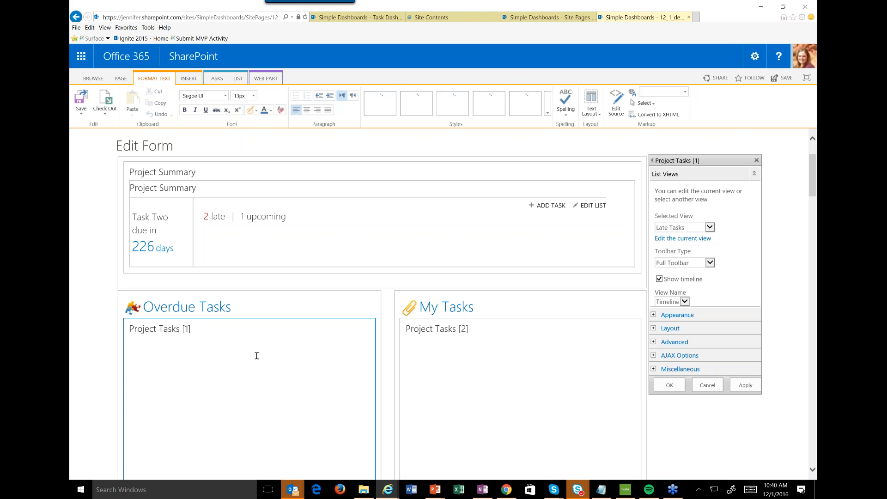
Turn off Show timeline for the Project Tasks web part under Overdue Tasks and apply the change.
scroll(257, 360, "down", 5)
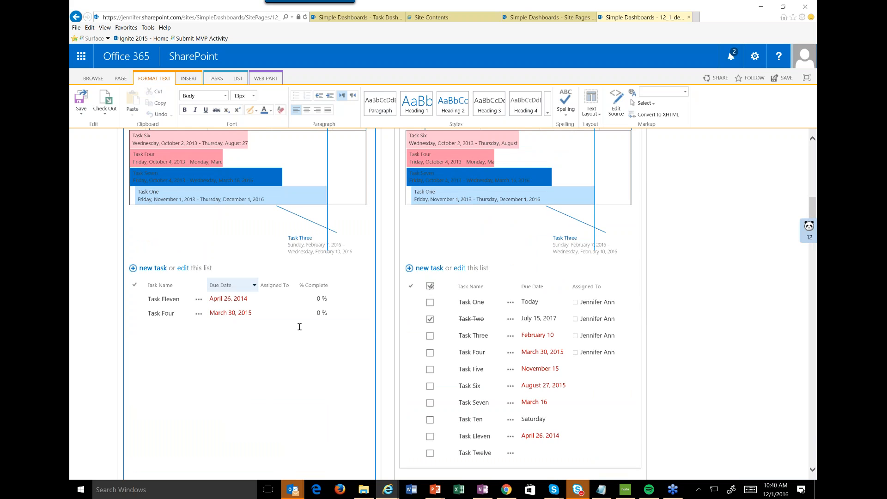
scroll(199, 306, "up", 3)
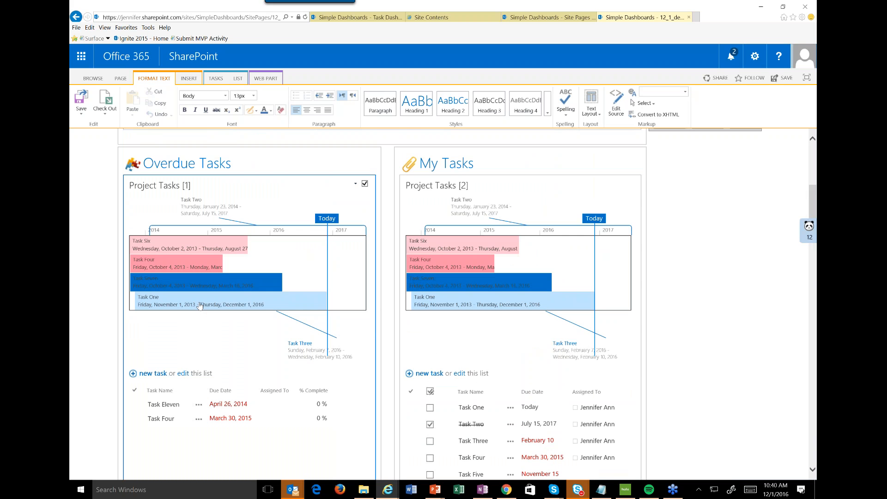
scroll(200, 307, "up", 4)
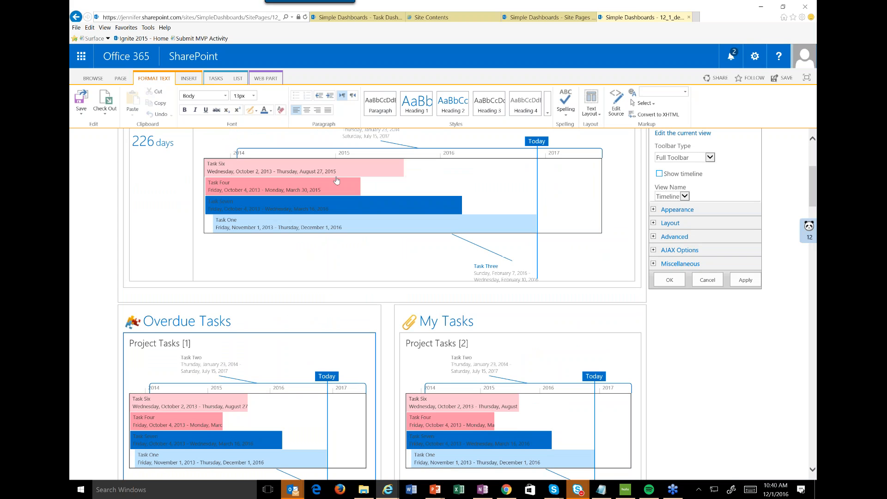
left_click(743, 281)
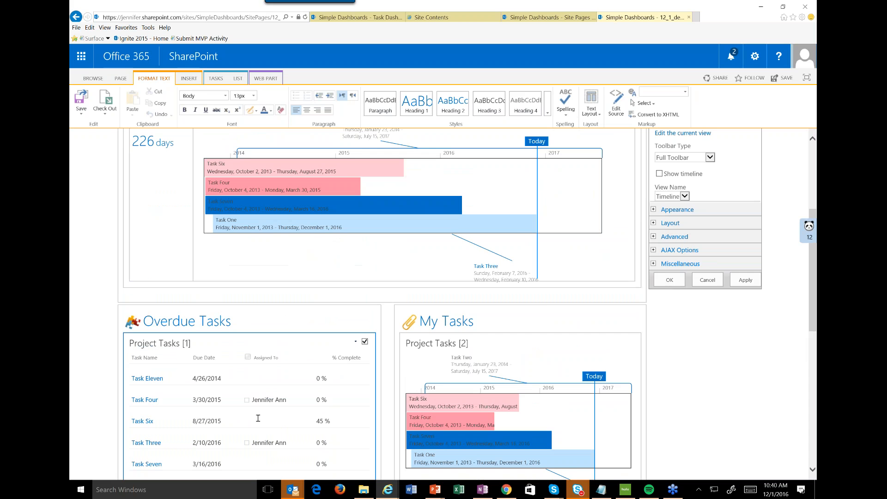
scroll(268, 402, "down", 3)
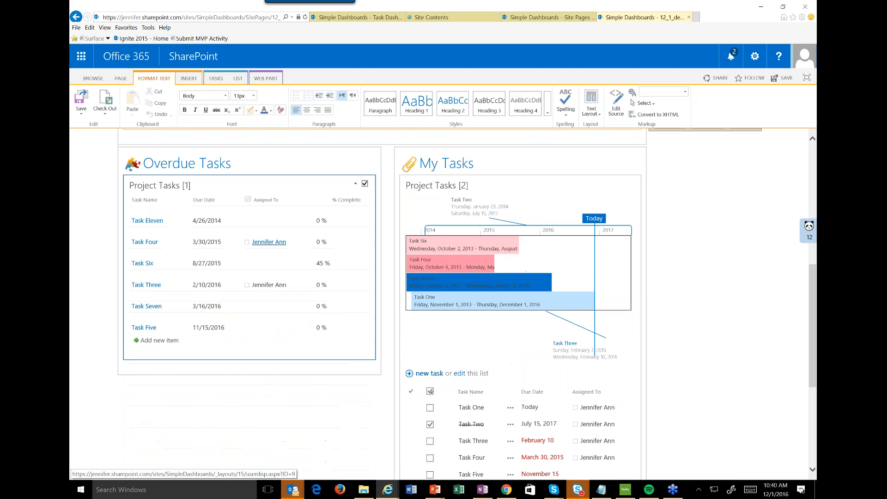
Save the dashboard page with the updated Overdue Tasks web part and view it outside edit mode.
scroll(269, 242, "up", 1)
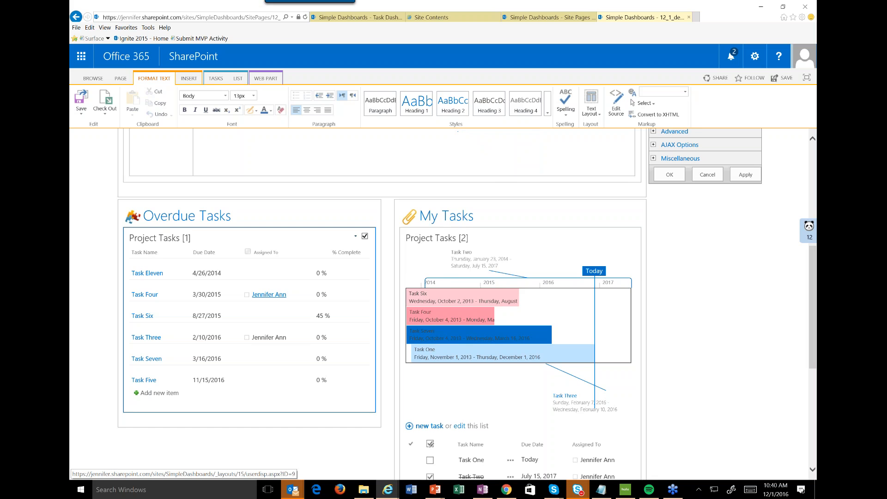
scroll(267, 296, "up", 1)
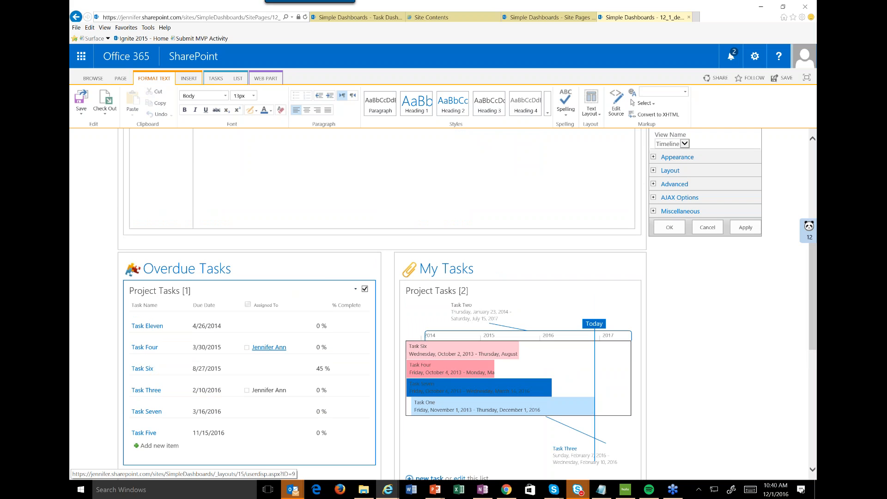
left_click(78, 101)
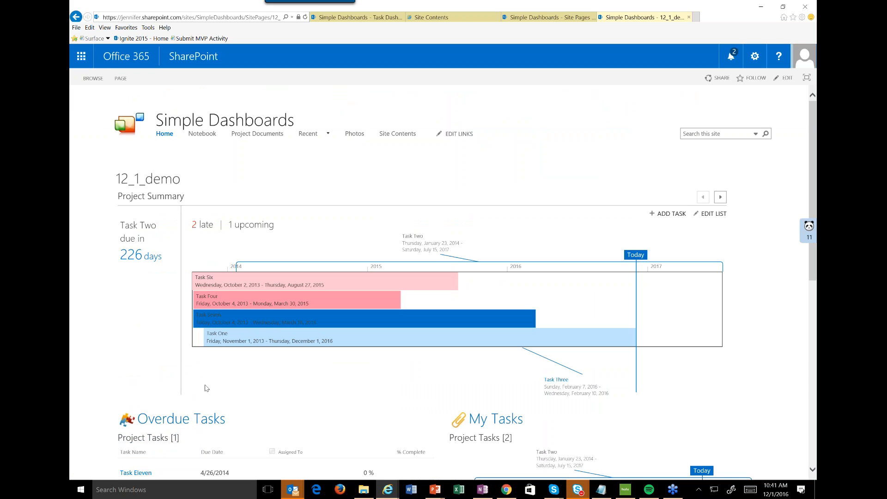
scroll(201, 378, "down", 1)
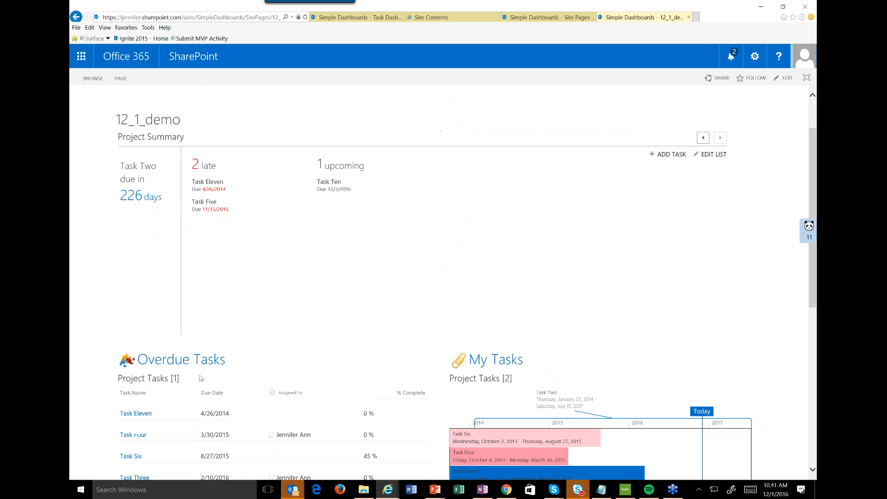
Reopen the page for editing and apply Chrome Type None to the Project Tasks web part under Overdue Tasks.
left_click(755, 56)
left_click(736, 131)
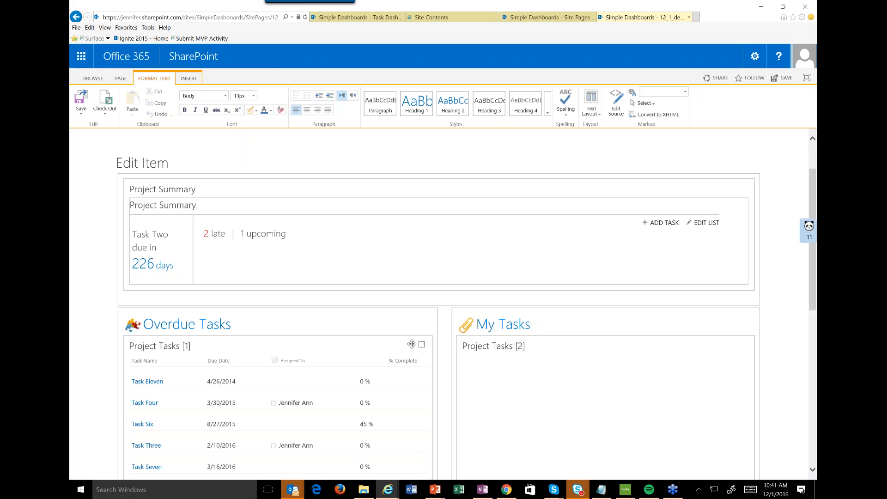
left_click(411, 344)
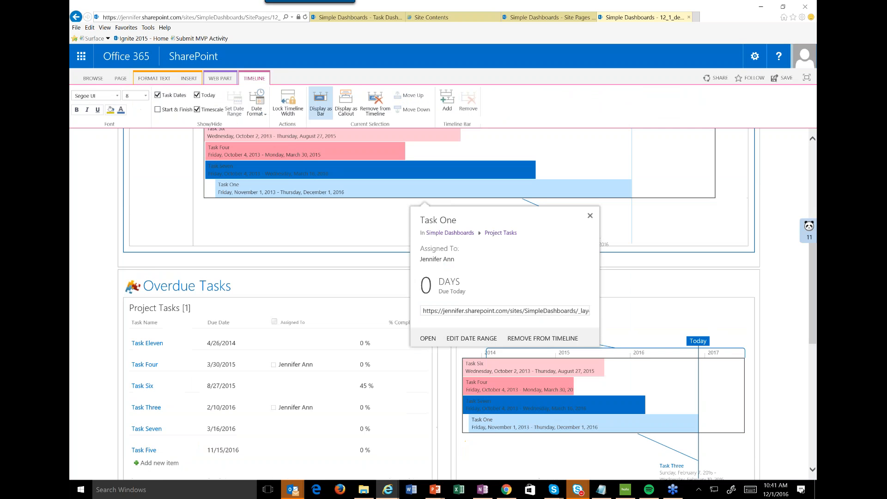
left_click(405, 306)
left_click(411, 263)
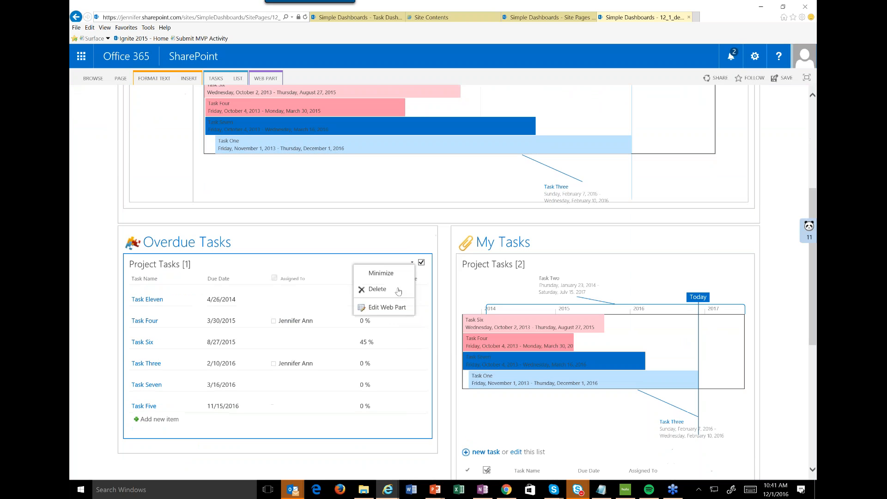
left_click(395, 307)
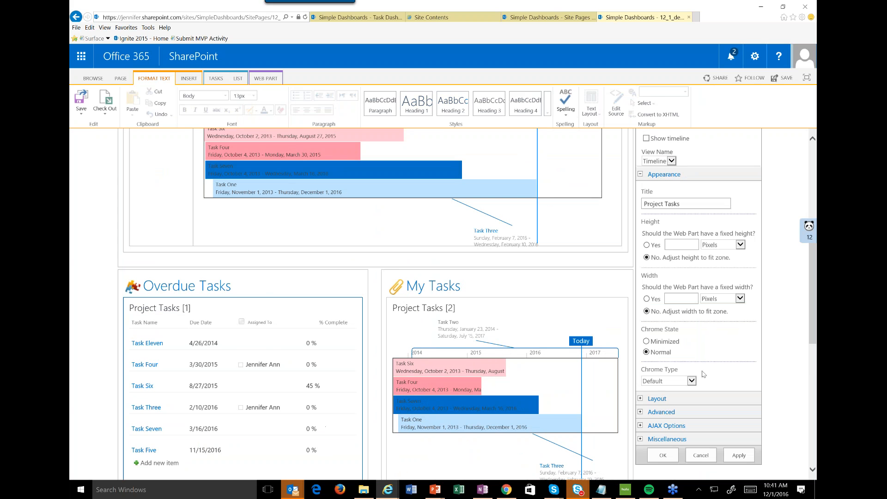
scroll(703, 373, "down", 1)
left_click(693, 329)
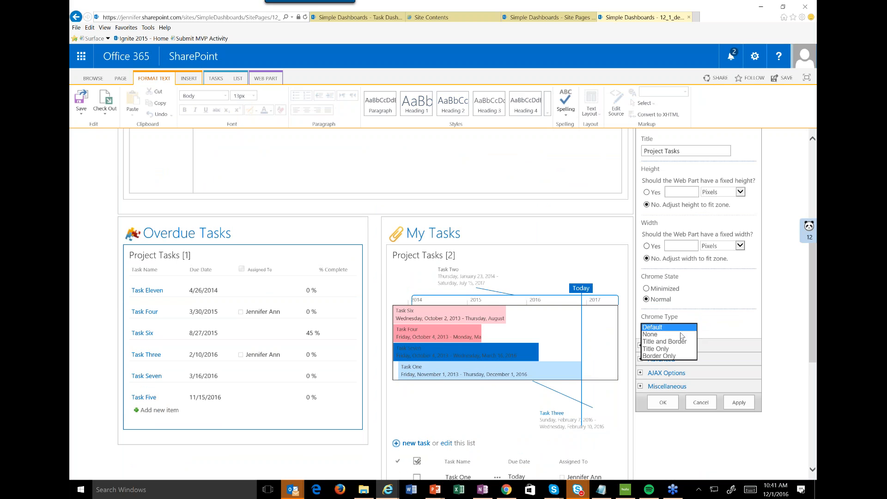
left_click(679, 334)
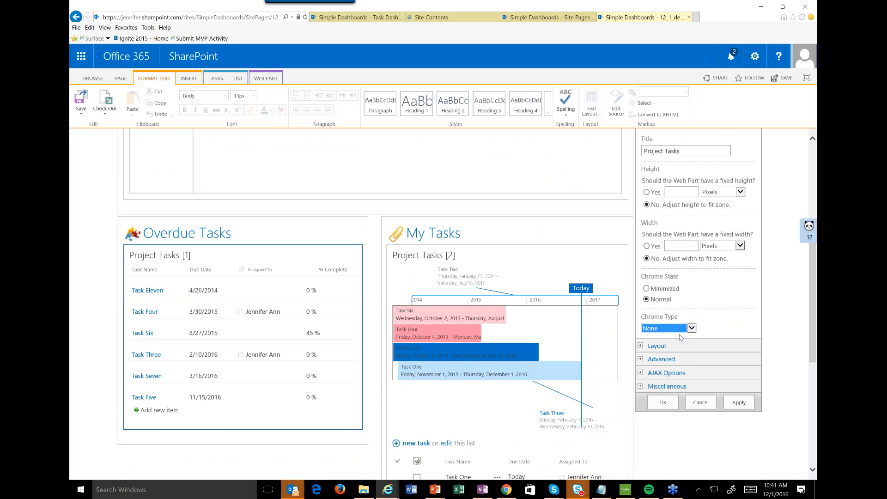
left_click(739, 403)
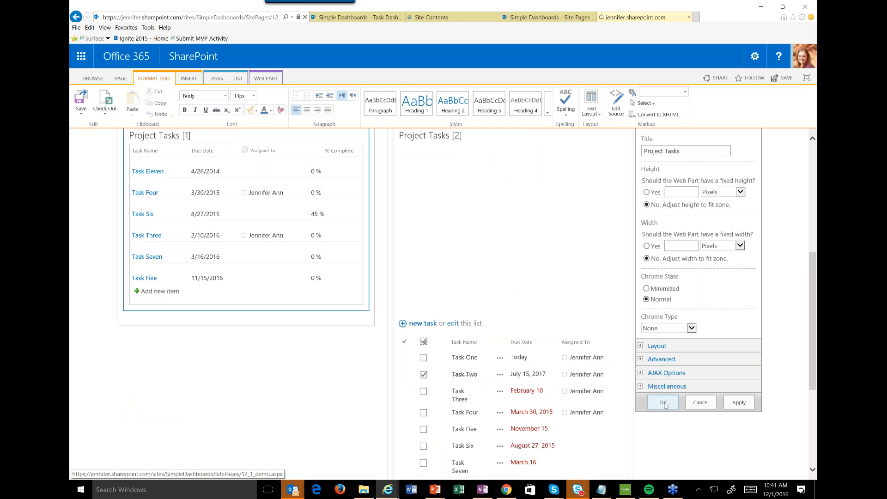
left_click(669, 403)
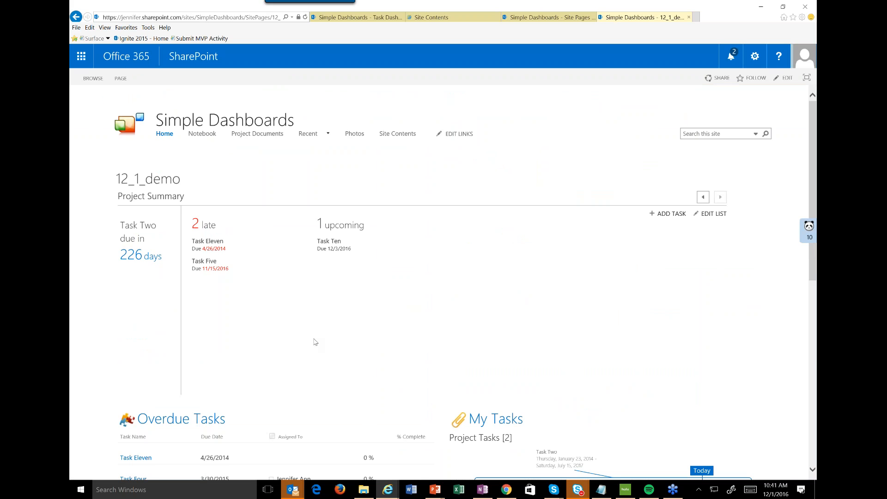
Edit the page again and turn off Show timeline for the Project Tasks web part under My Tasks.
scroll(314, 342, "down", 4)
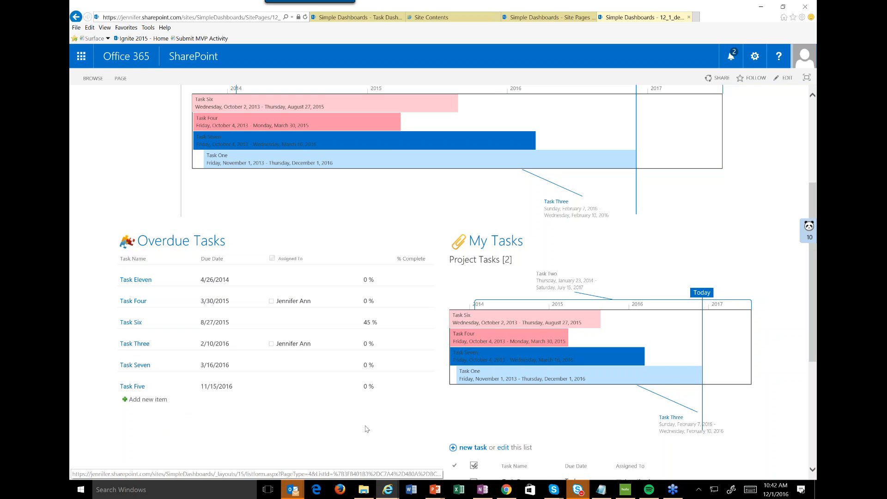
left_click(758, 61)
left_click(731, 134)
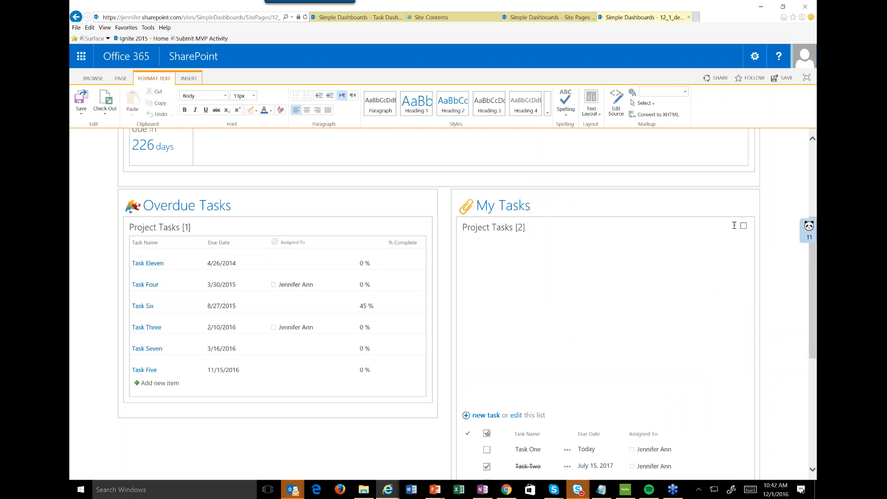
left_click(734, 345)
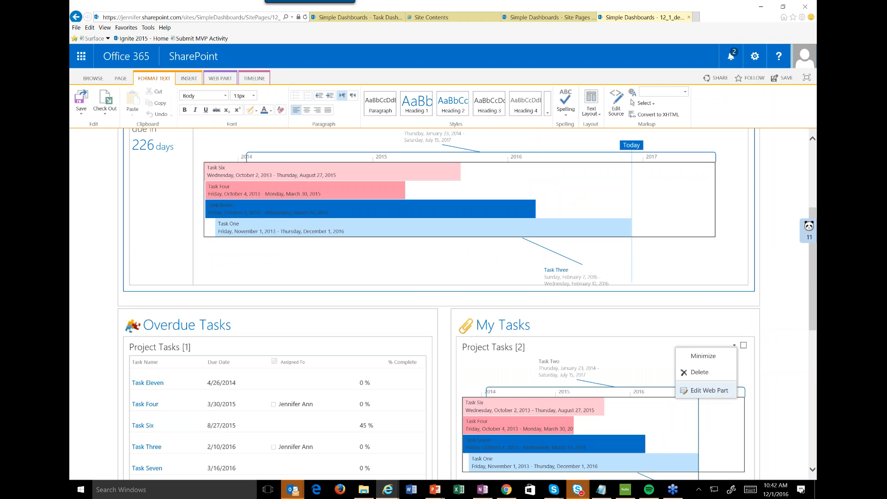
left_click(708, 390)
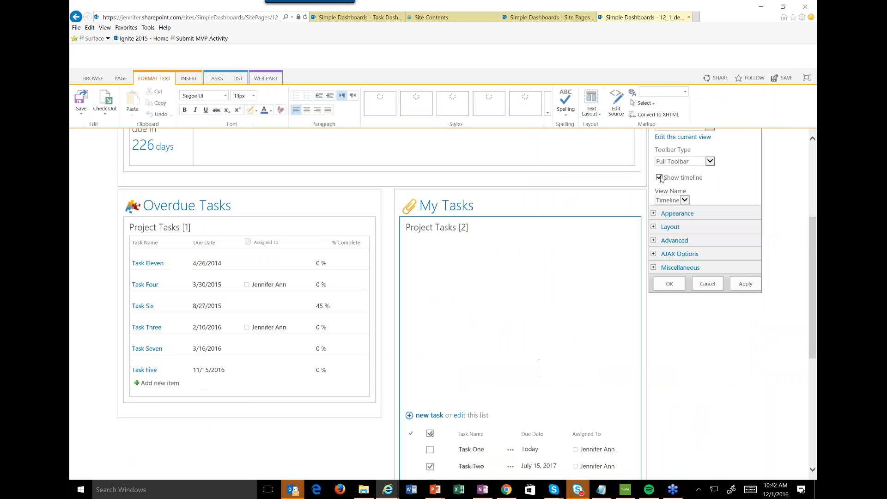
left_click(659, 178)
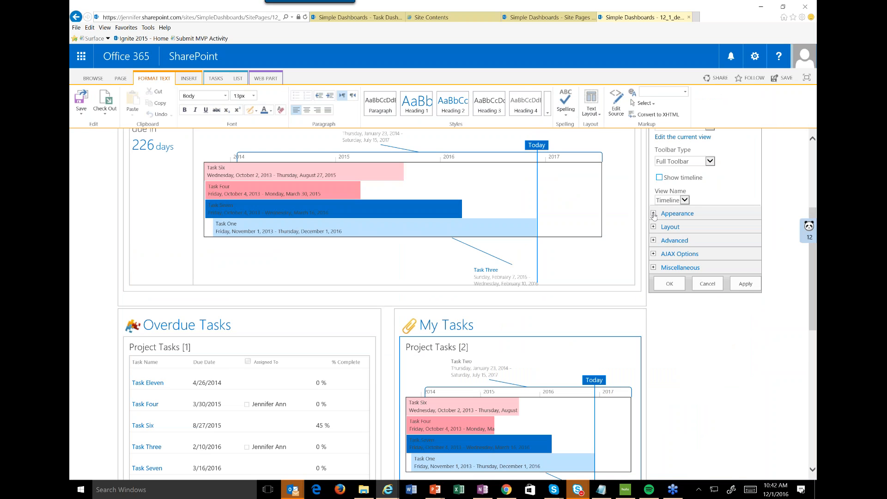
Set the Chrome Type of the Project Tasks web part under My Tasks to None and apply the changes.
left_click(665, 213)
left_click(661, 420)
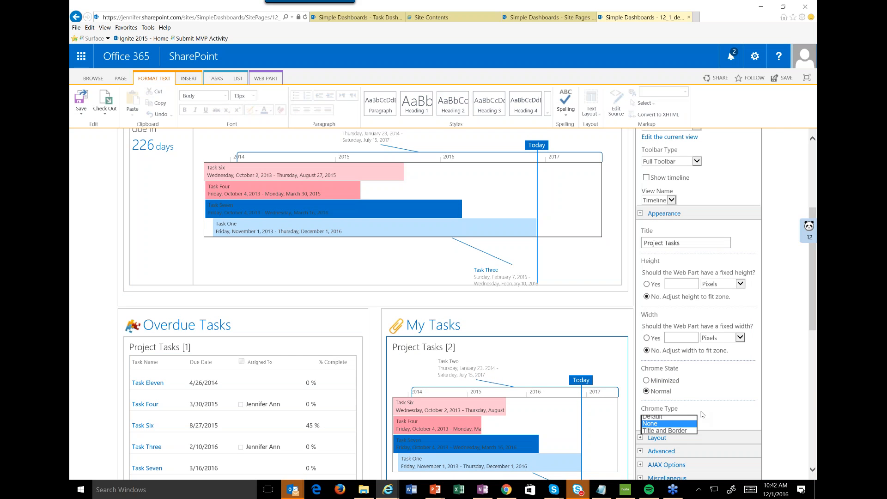
scroll(702, 414, "down", 4)
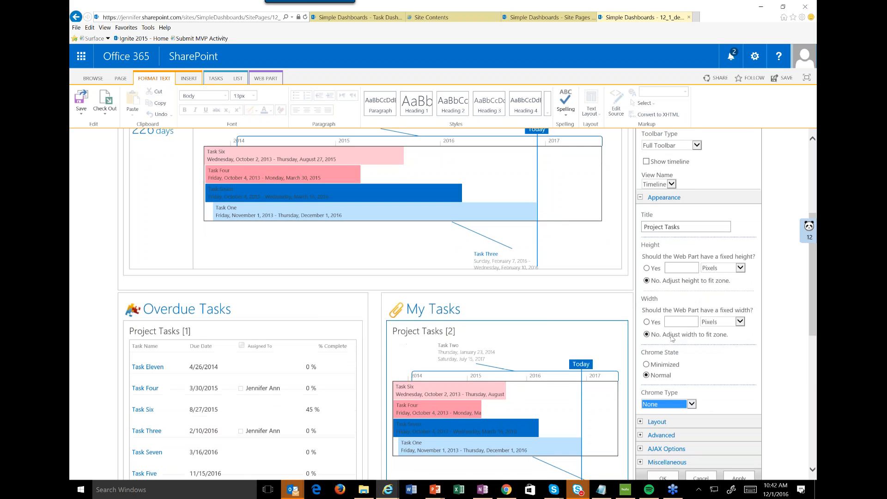
left_click(738, 336)
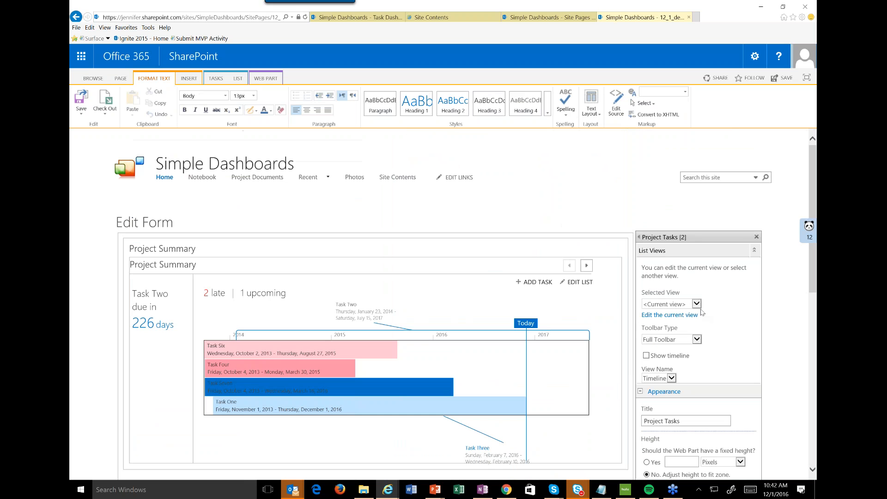
Change the selected view of the Project Tasks web part under My Tasks to My Tasks and accept the change.
left_click(698, 305)
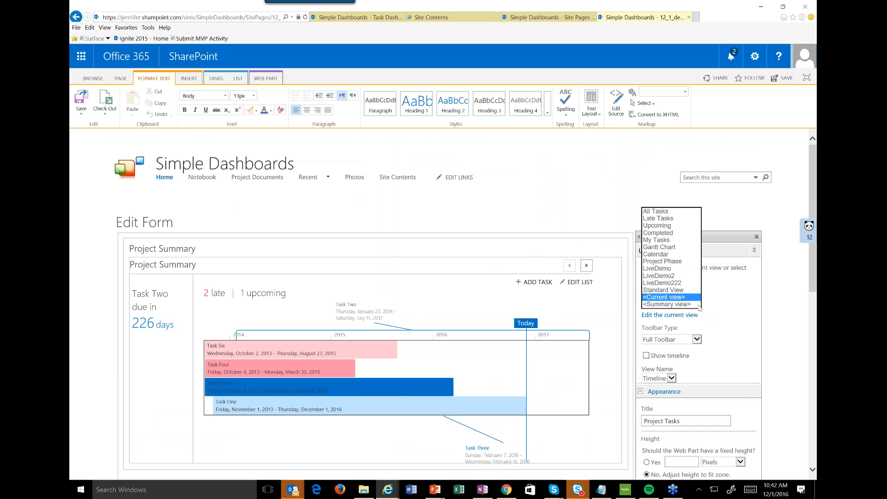
left_click(656, 240)
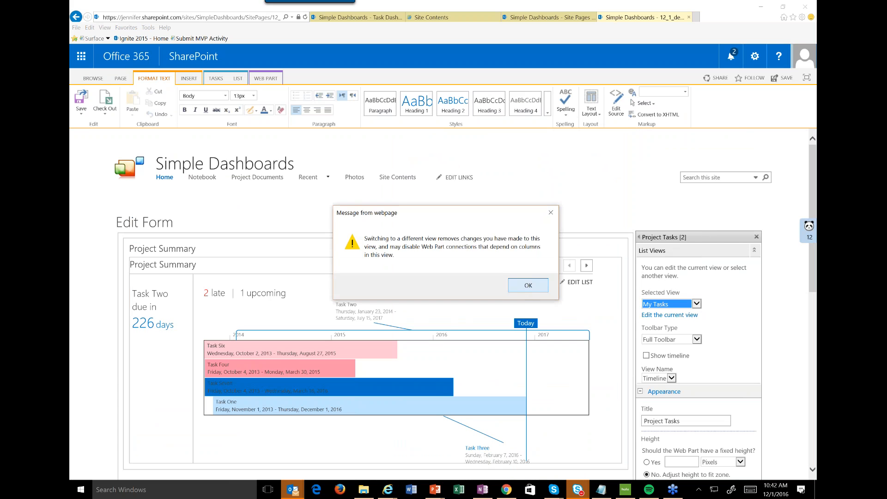
left_click(527, 286)
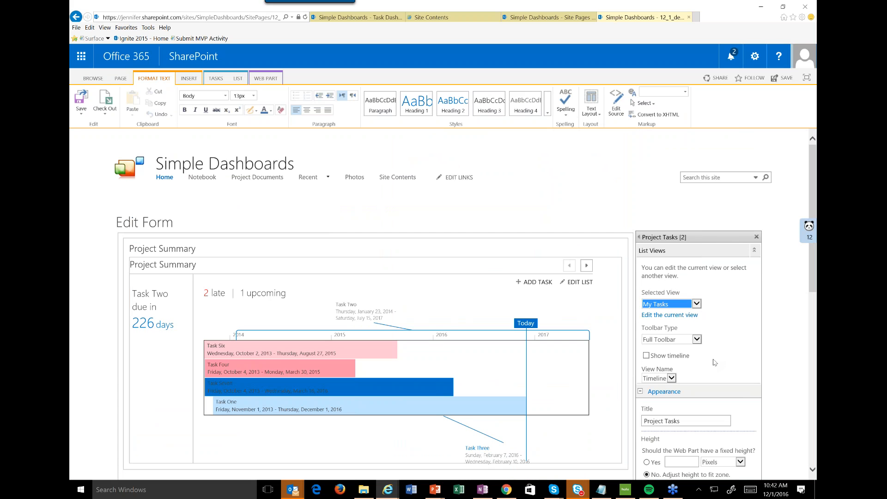
scroll(715, 362, "down", 15)
left_click(660, 270)
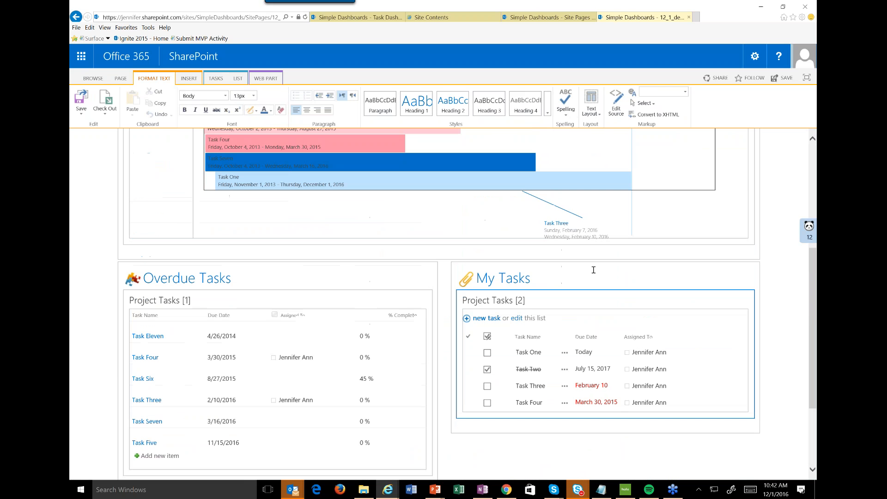
Save the dashboard page and mark Task One as complete in its My Tasks list.
left_click(79, 102)
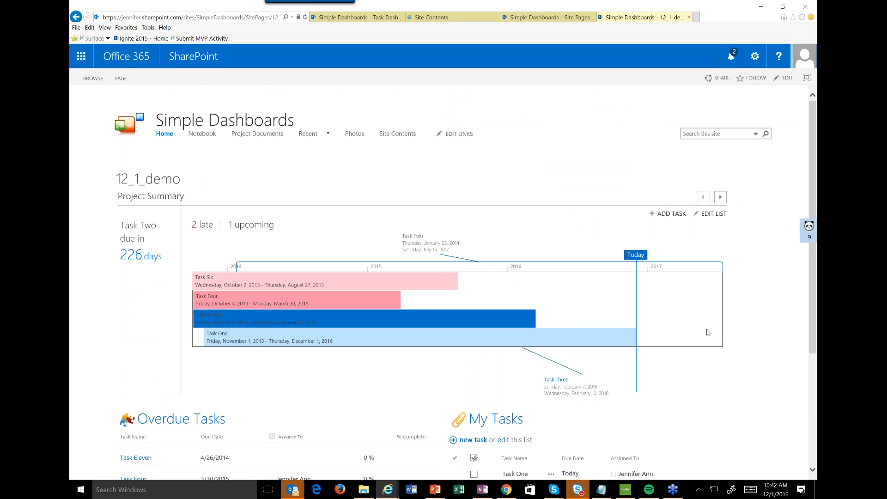
scroll(707, 331, "down", 3)
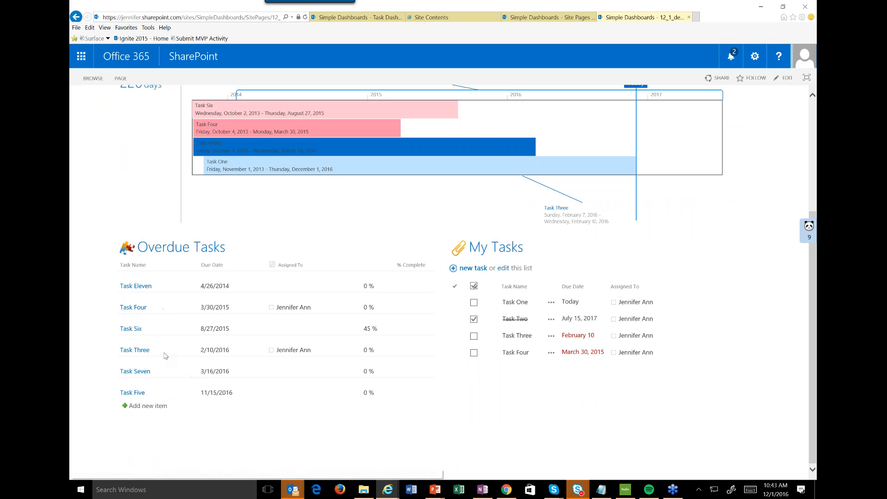
left_click(485, 304)
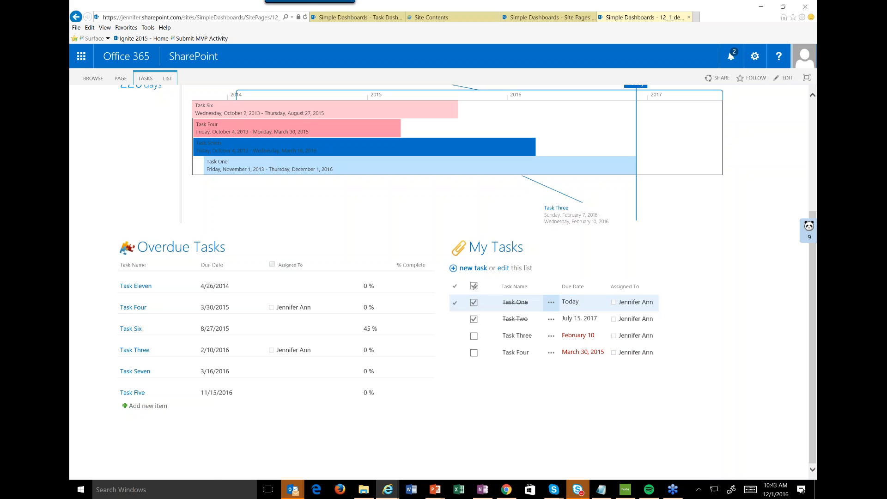
Return to the site's home page from the sample Task Dashboard and open the Document Dashboard.
left_click(380, 20)
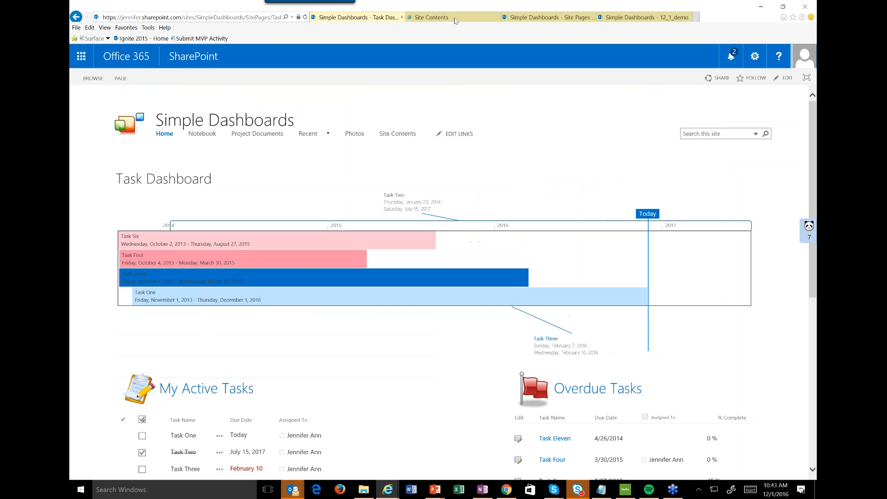
left_click(174, 134)
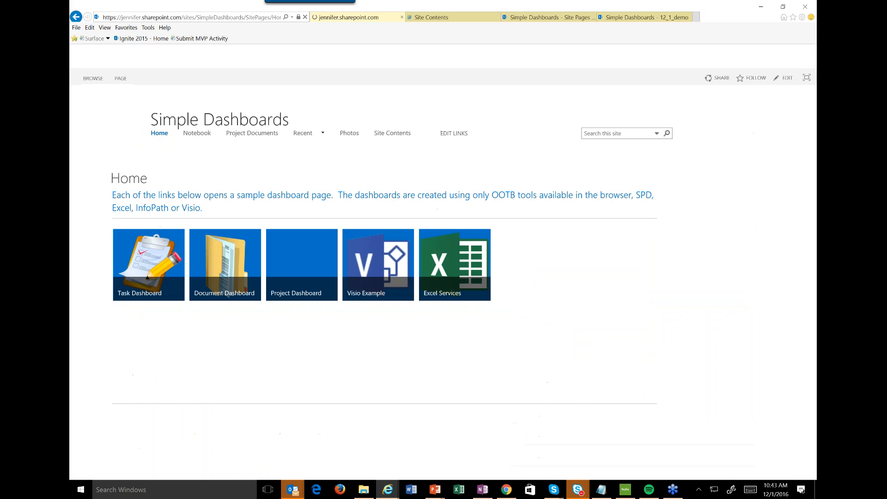
left_click(231, 260)
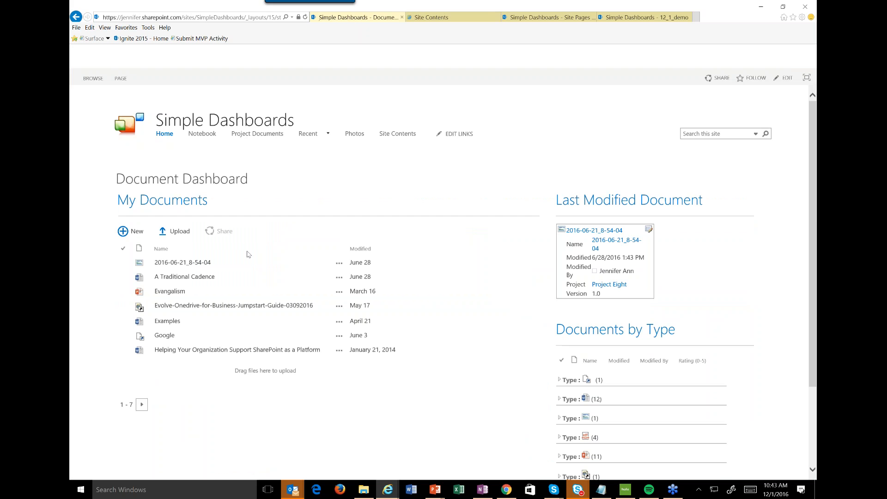
Put the Document Dashboard page into edit mode and examine how its Project Documents web parts are arranged.
left_click(755, 56)
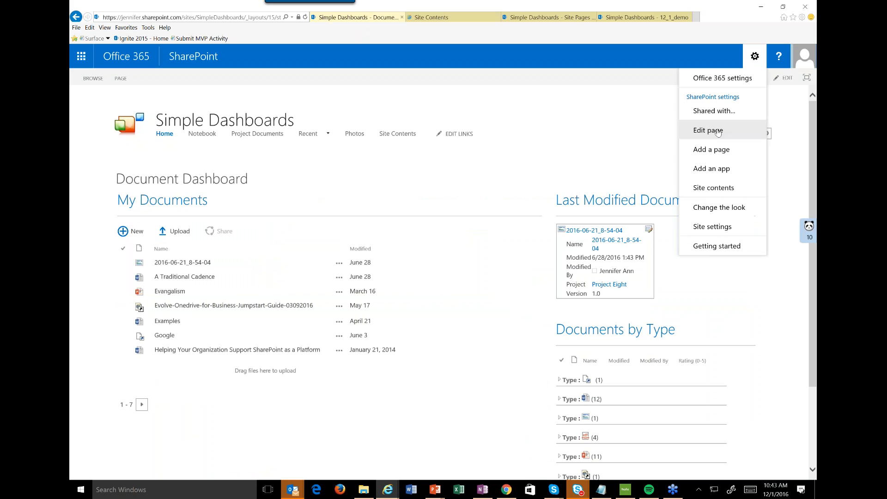
left_click(718, 131)
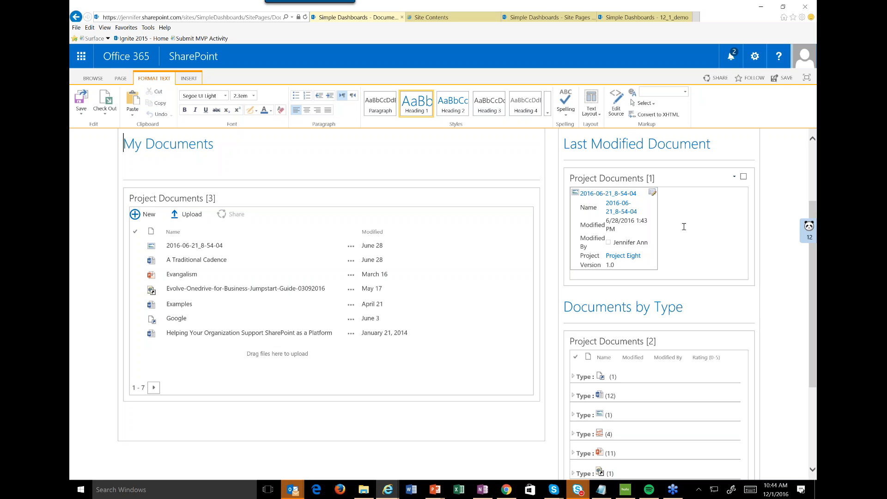
scroll(664, 387, "down", 2)
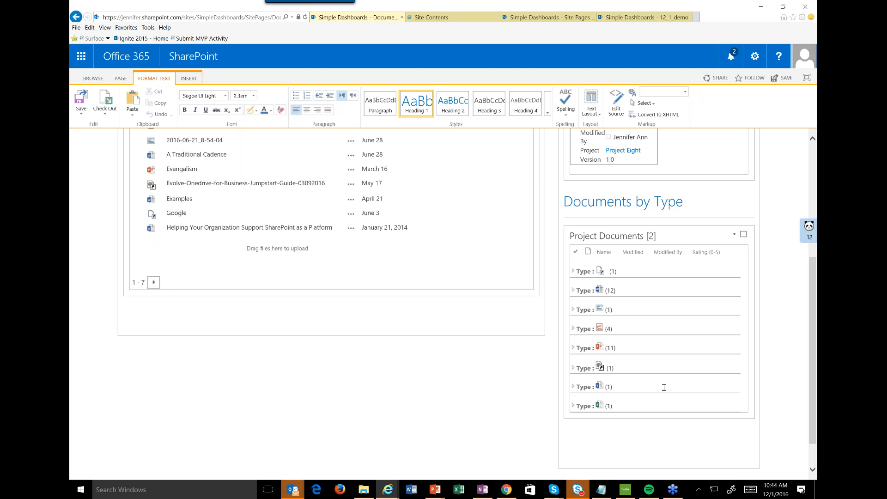
scroll(663, 387, "up", 2)
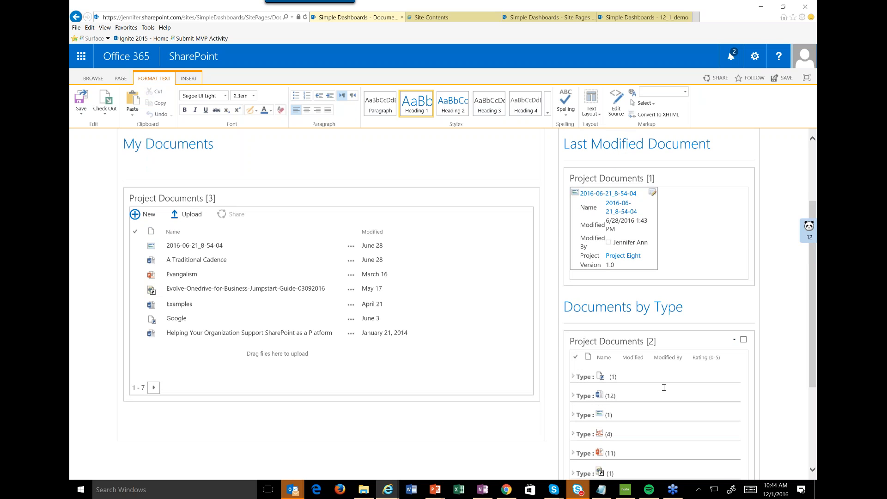
scroll(664, 387, "up", 2)
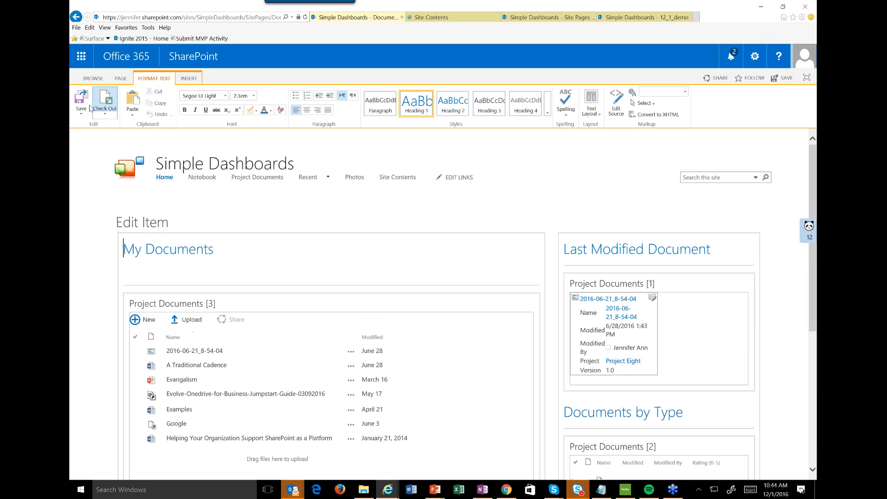
Save the Document Dashboard page and open the Projects list from the site contents to review its projects.
left_click(82, 101)
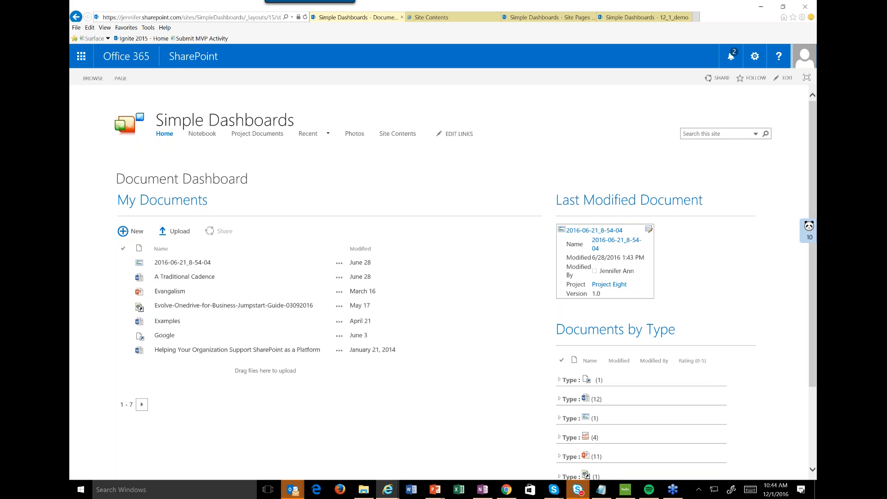
left_click(754, 56)
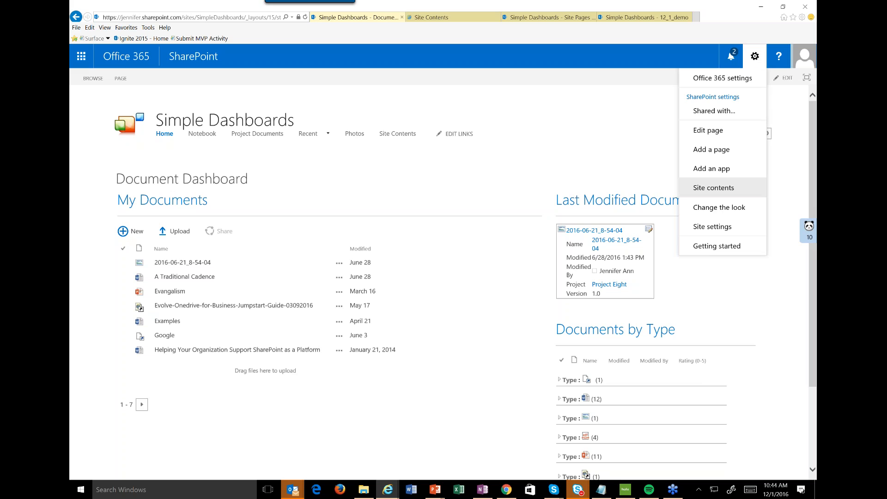
left_click(713, 188)
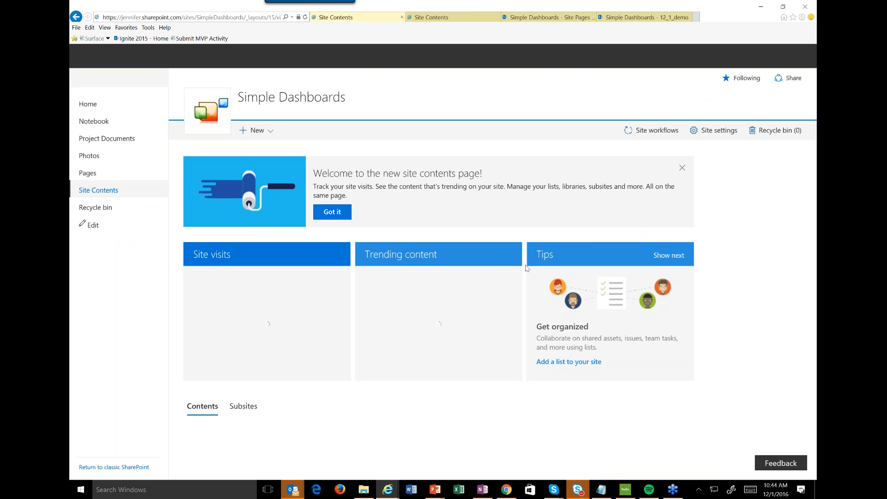
scroll(525, 268, "down", 3)
scroll(525, 267, "down", 4)
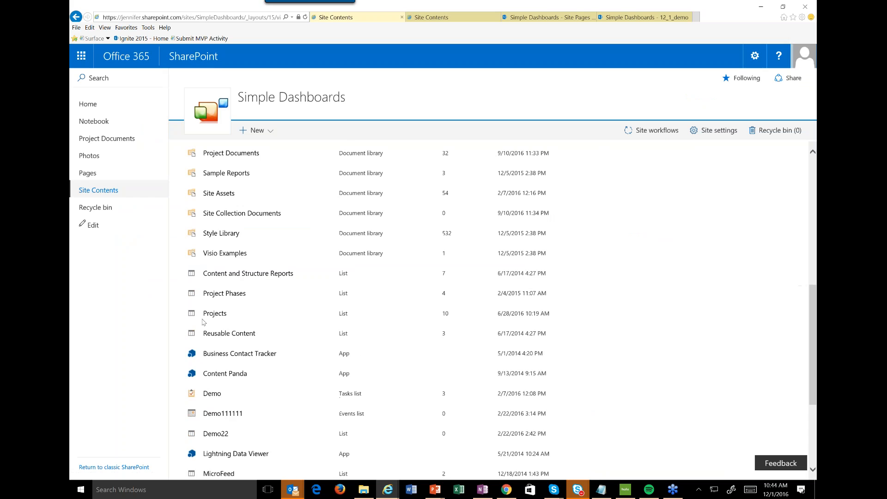
left_click(215, 313)
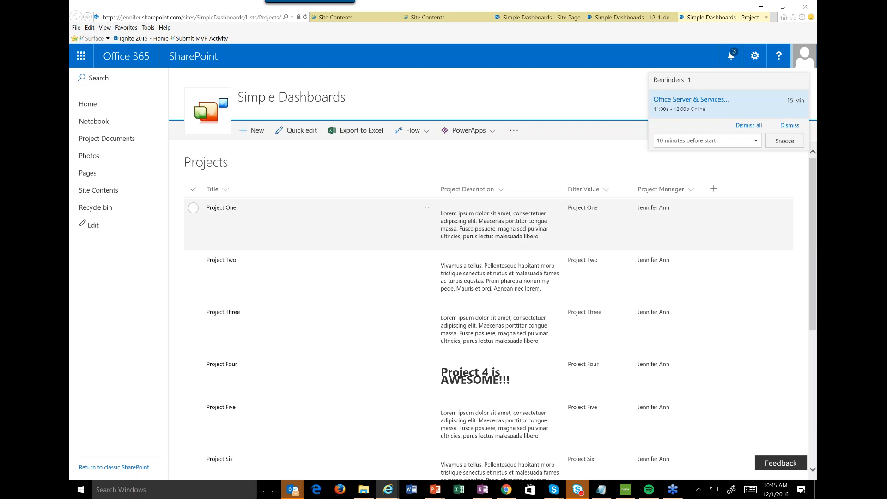
scroll(488, 304, "down", 5)
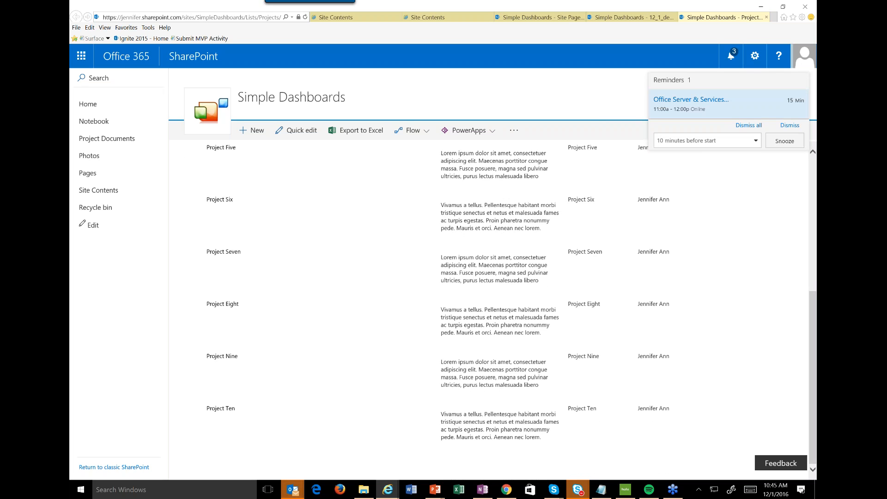
scroll(489, 305, "up", 5)
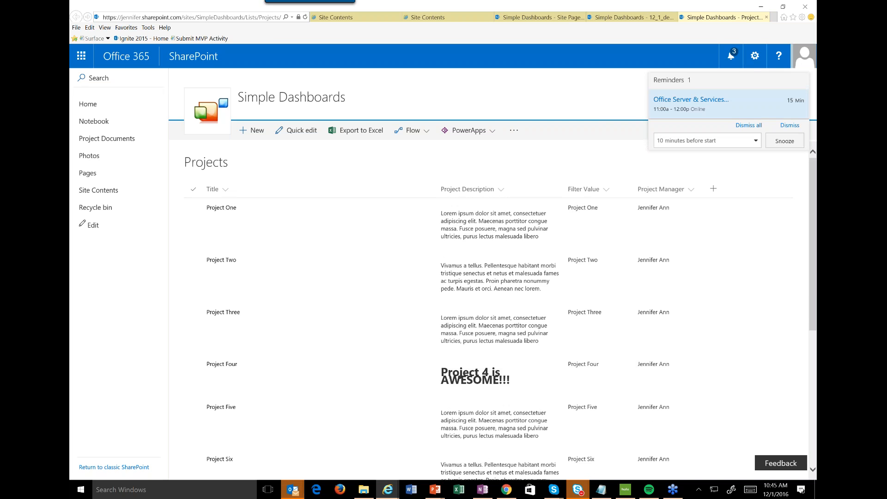
Return to the site contents and open the Project Documents library.
left_click(756, 54)
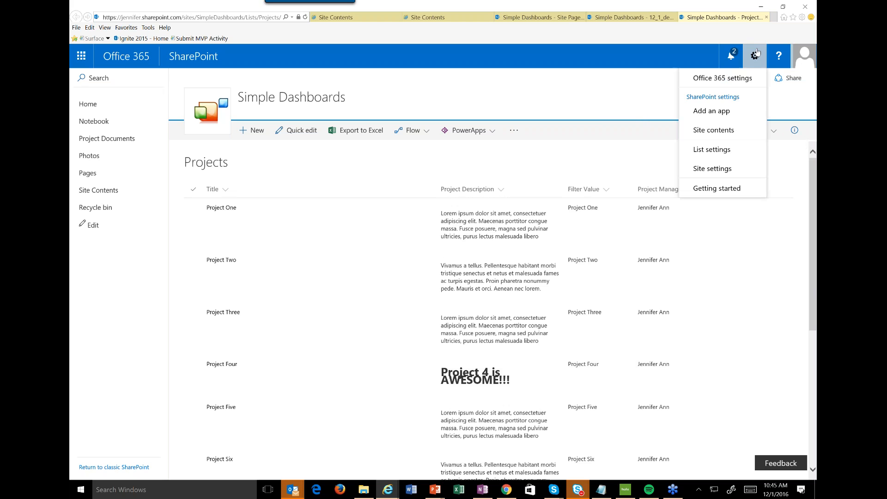
left_click(738, 131)
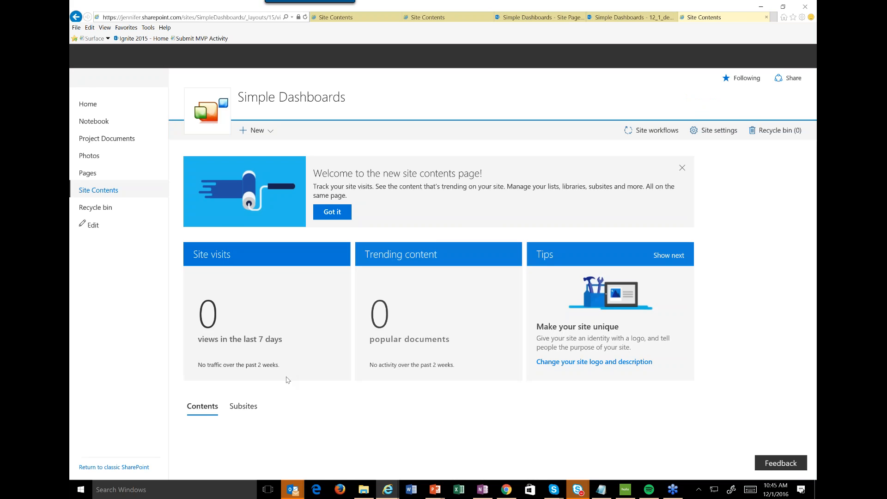
left_click(226, 254)
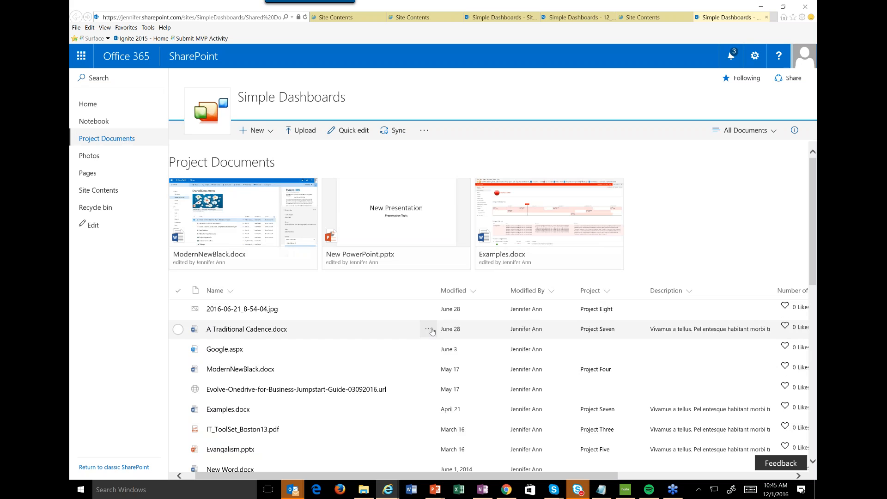
Edit the properties of A Traditional Cadence.docx, set its Project to Project Six and save the change.
left_click(428, 329)
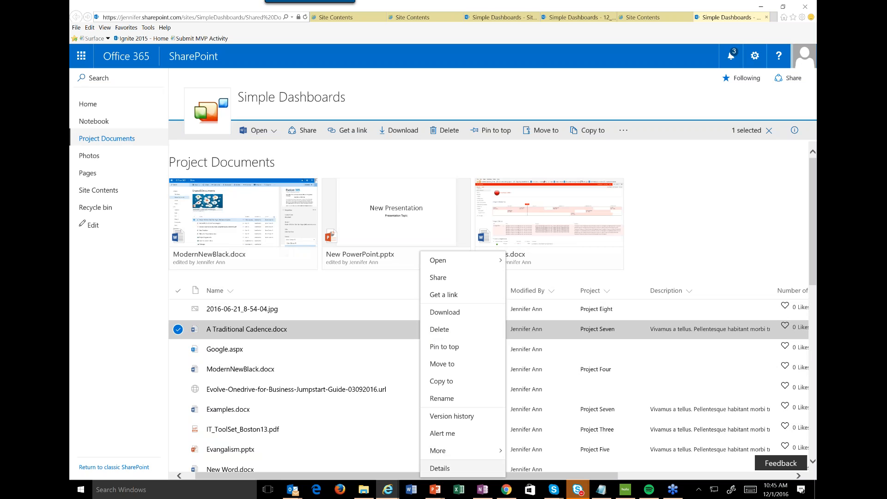
left_click(439, 467)
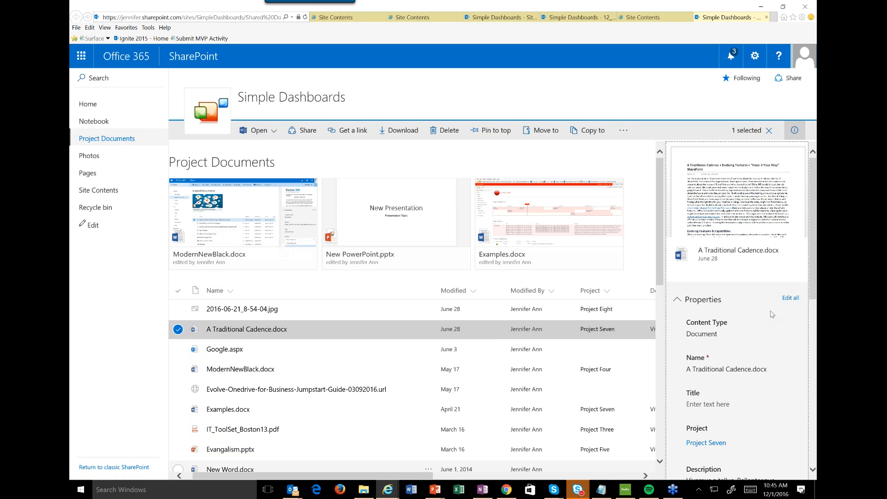
left_click(791, 298)
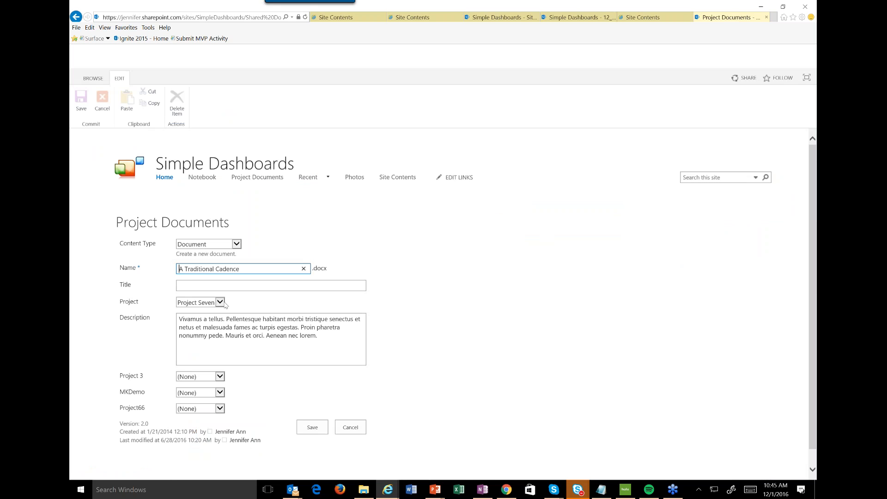
left_click(220, 303)
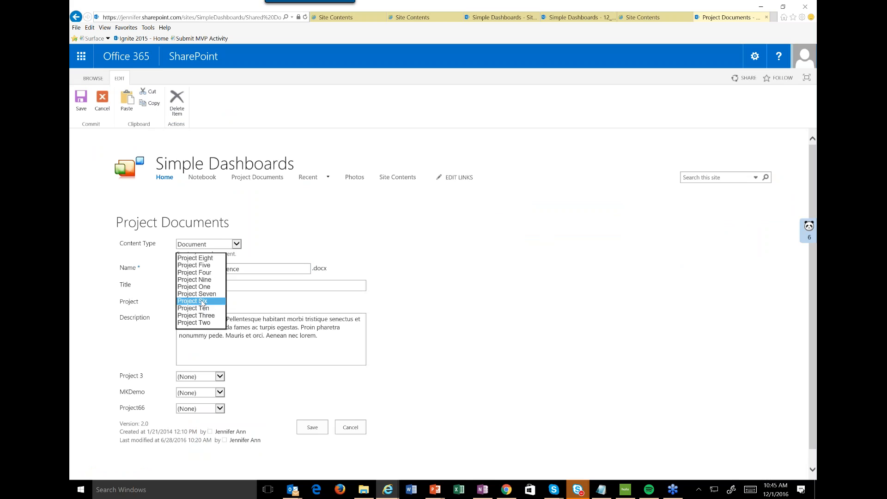
left_click(202, 302)
left_click(311, 428)
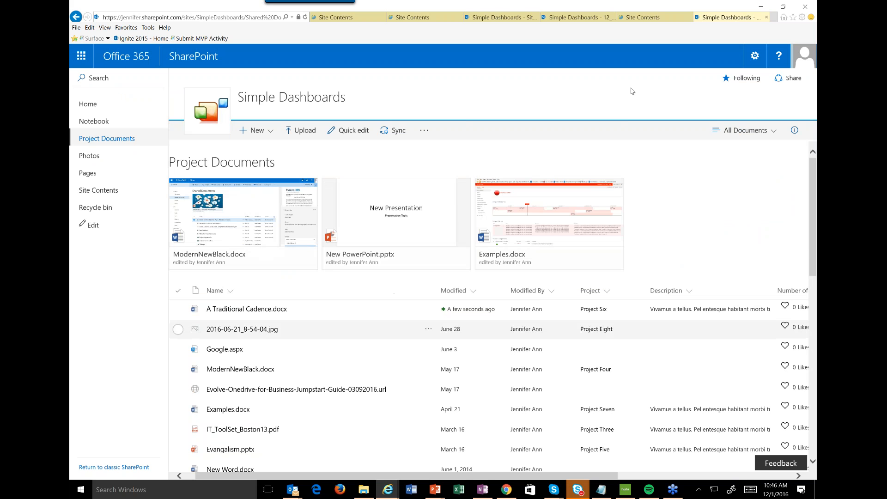
Switch Project Documents to the classic view and open the library settings at the list of columns.
left_click(754, 56)
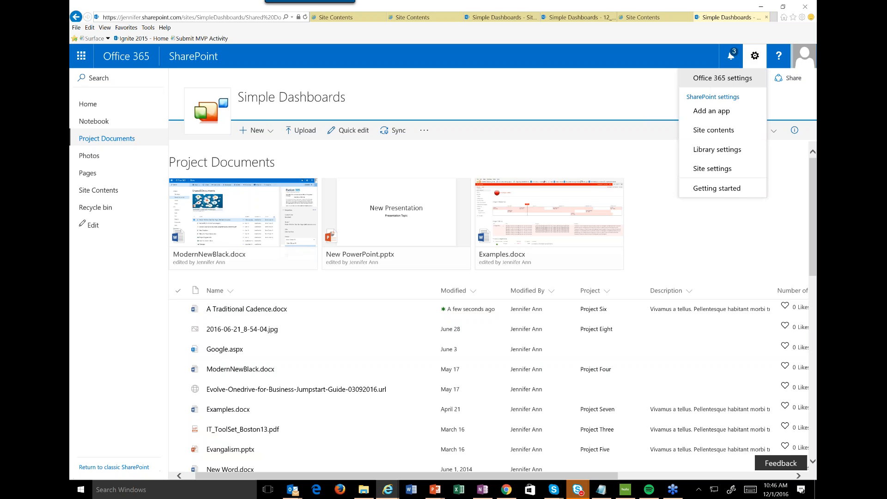
left_click(722, 77)
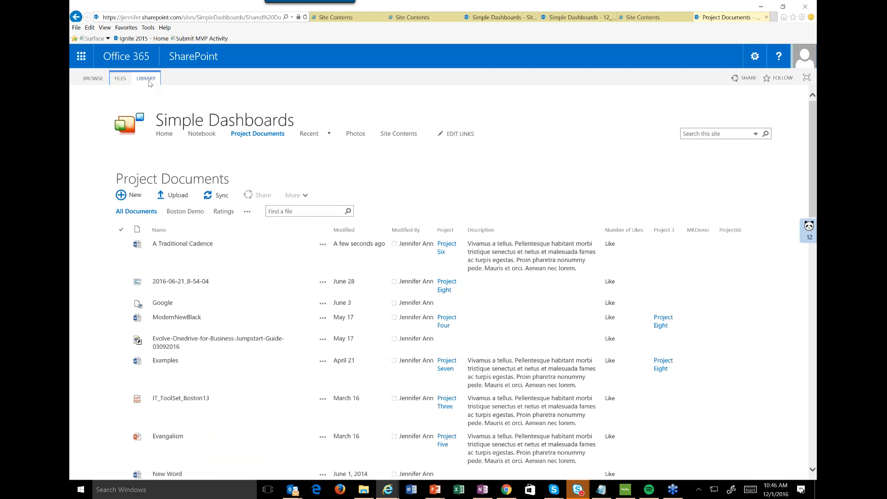
left_click(147, 78)
left_click(606, 110)
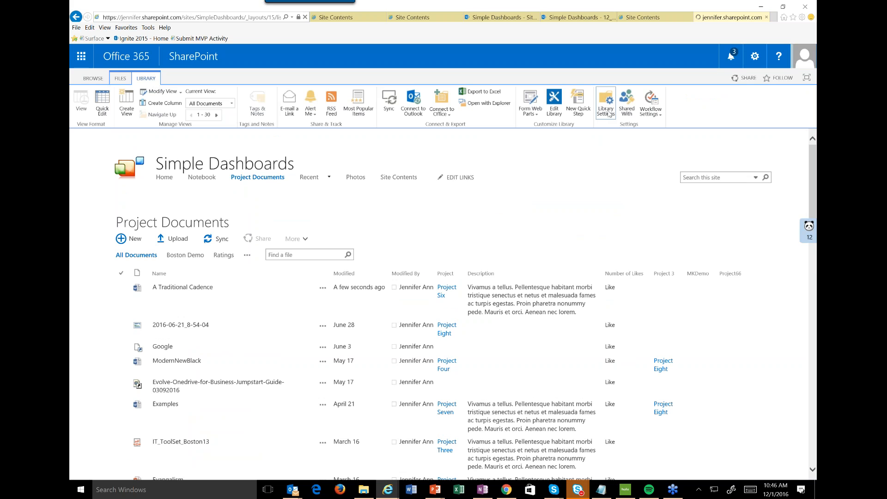
scroll(262, 352, "down", 1)
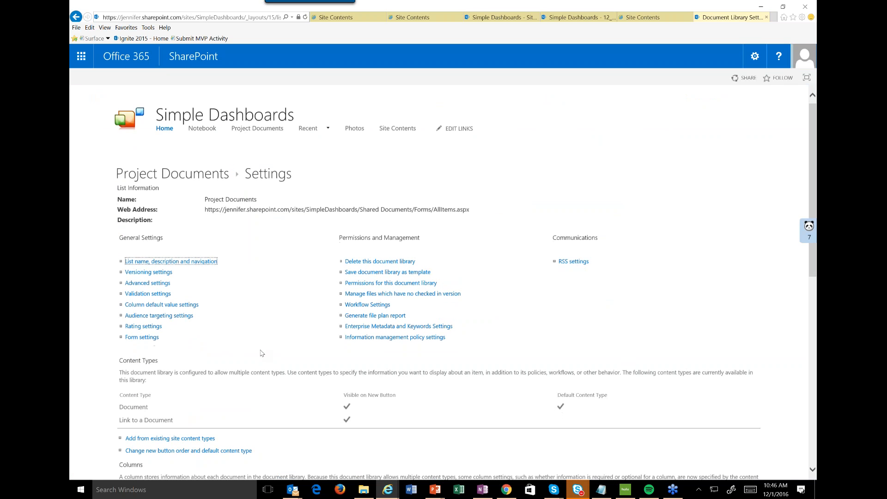
scroll(262, 352, "down", 6)
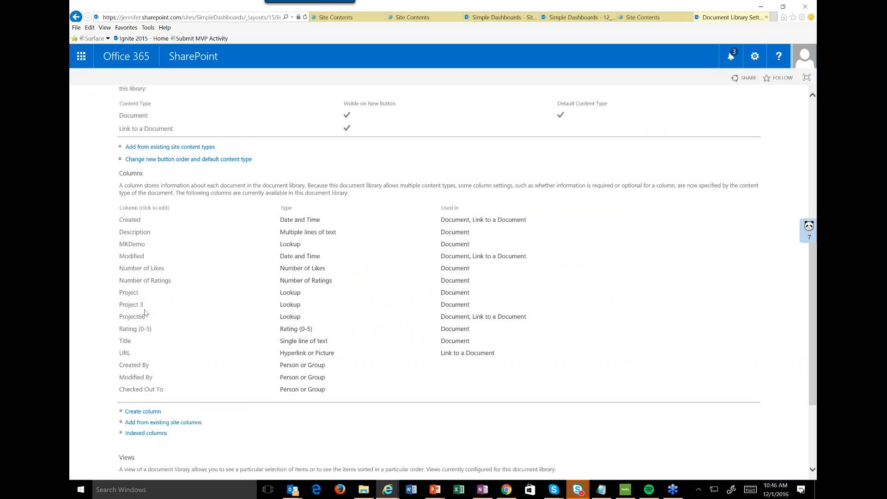
Examine which list the Project lookup column gets its information from, and leave its settings without saving.
left_click(125, 293)
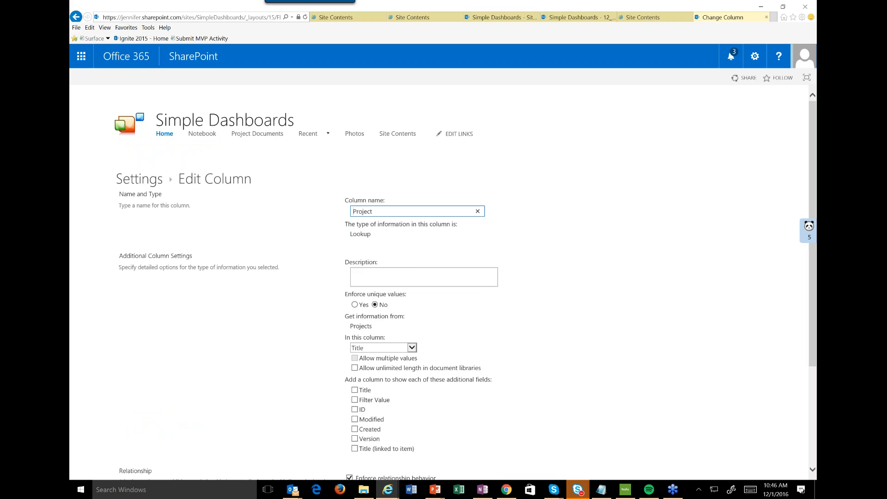
left_click_drag(374, 326, 351, 327)
double_click(353, 327)
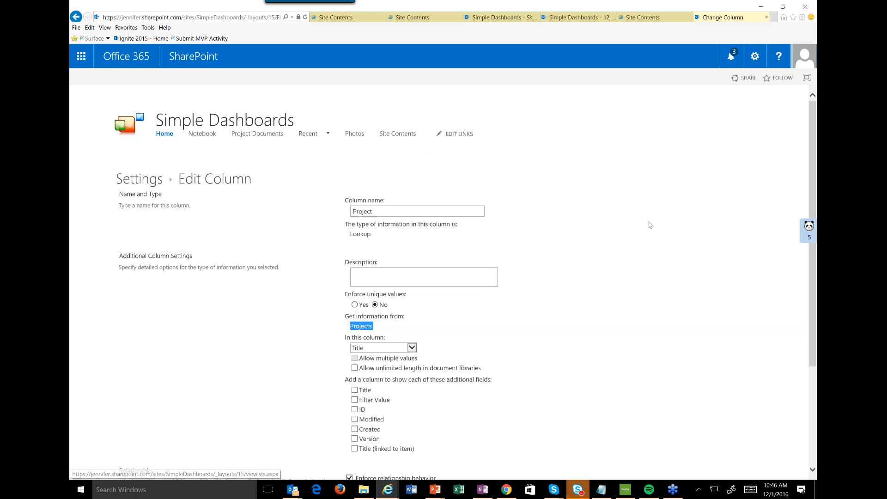
scroll(655, 224, "down", 3)
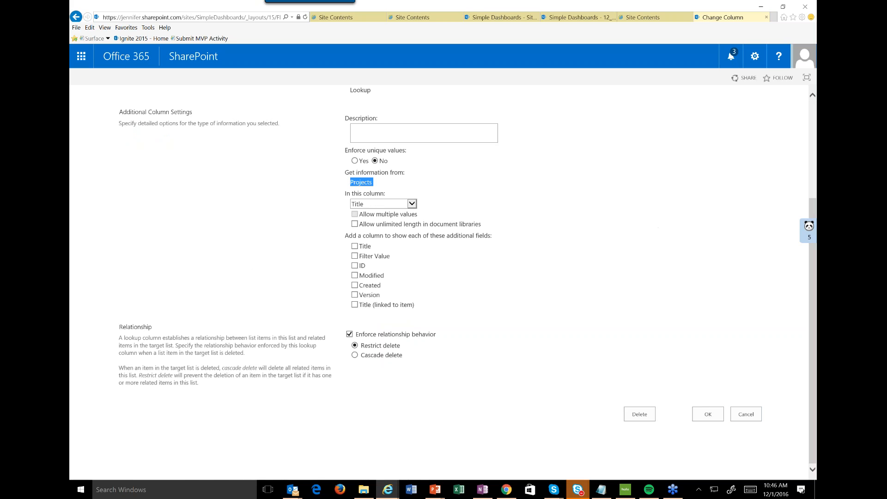
left_click(745, 414)
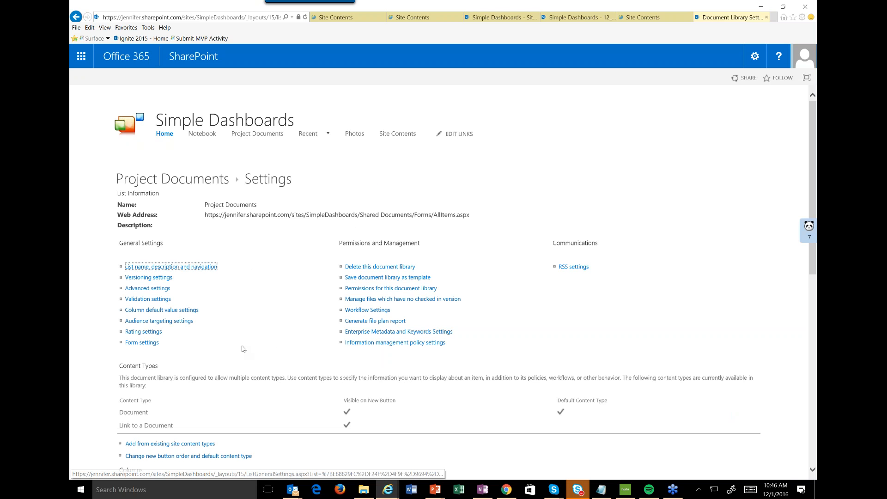
Start a new column in the Project Documents library named Project 121 with the Lookup type.
scroll(242, 348, "down", 5)
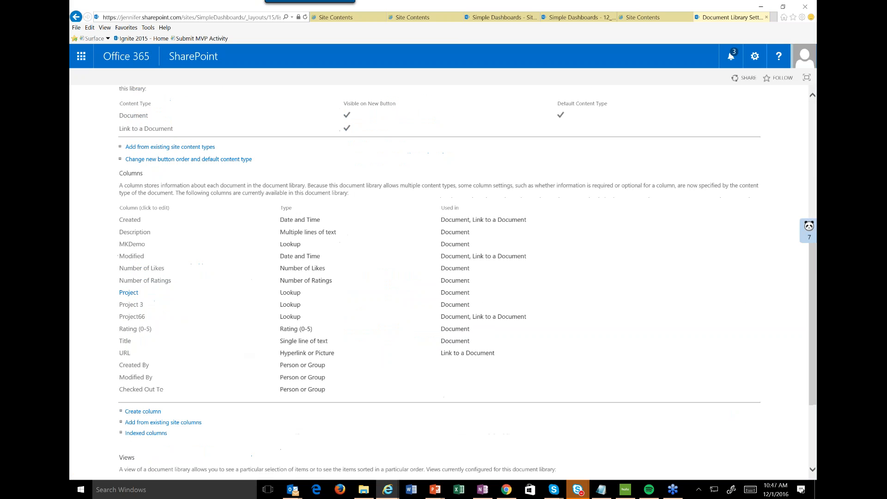
left_click(148, 411)
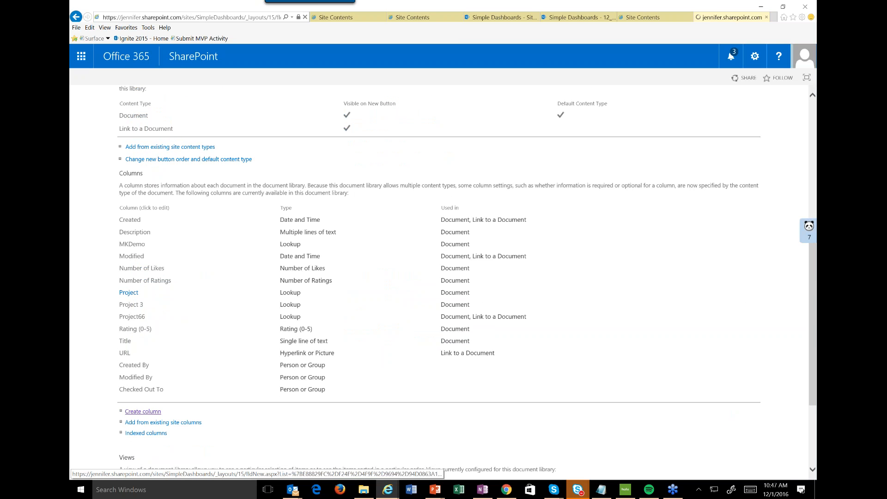
type("Project ")
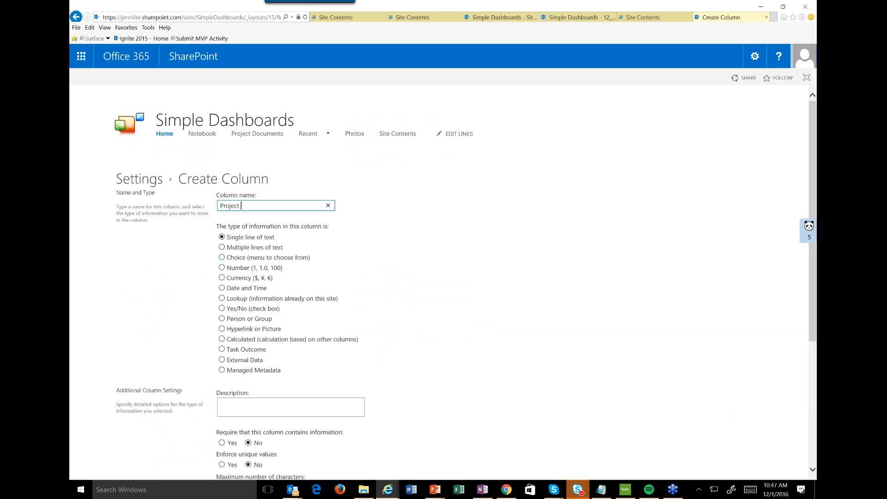
type("12-1")
key("BackSpace")
key("BackSpace")
type("1")
left_click(222, 299)
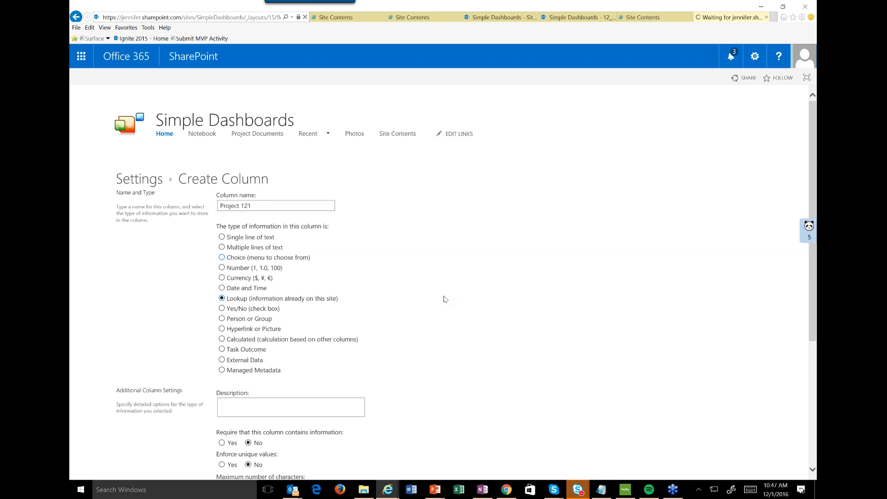
Set the lookup column to get information from the Projects list's Title column and create it.
scroll(564, 246, "down", 5)
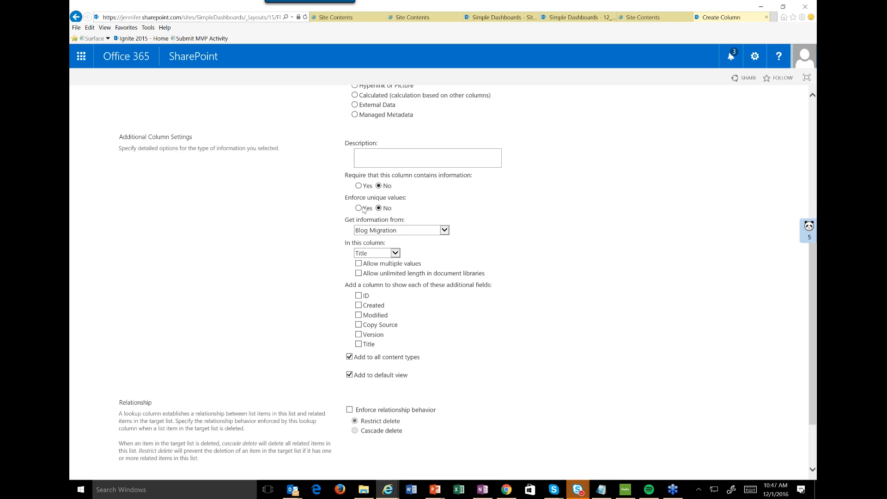
left_click(403, 233)
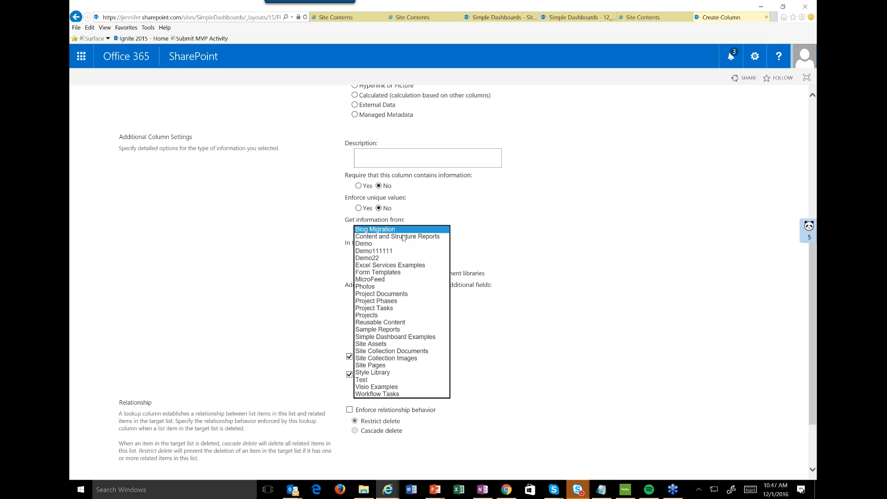
left_click(391, 315)
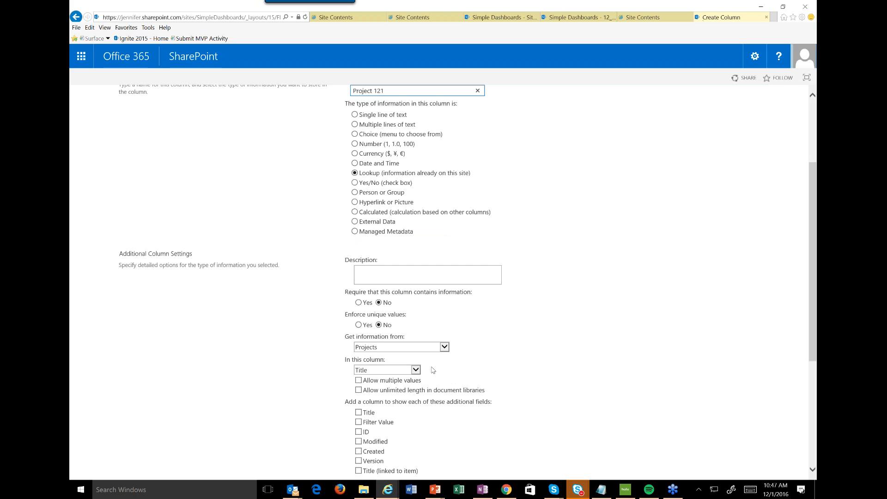
scroll(432, 370, "down", 3)
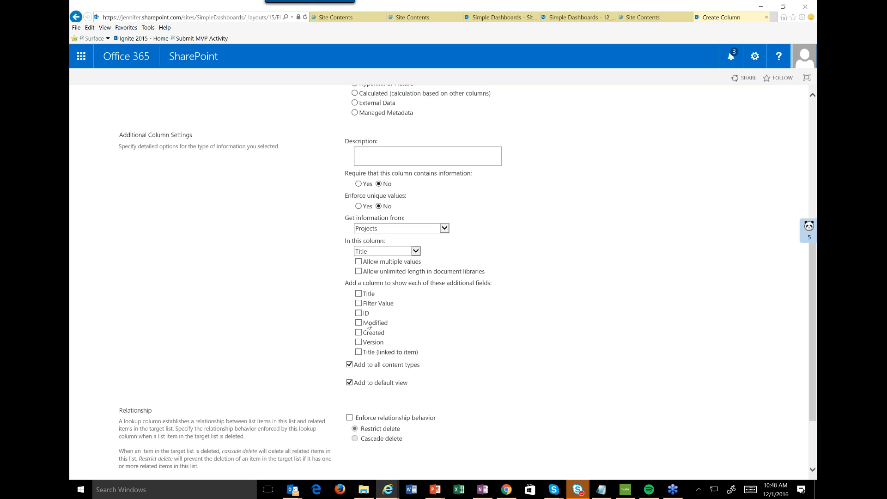
scroll(360, 356, "down", 3)
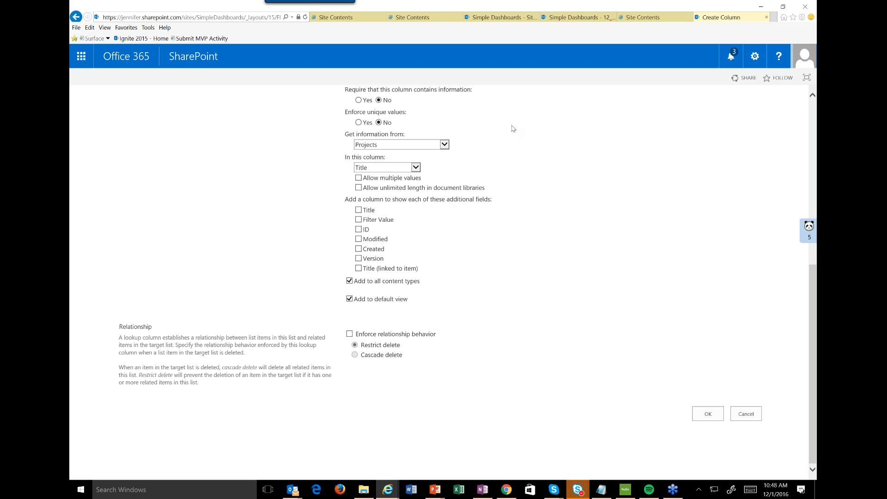
left_click(709, 415)
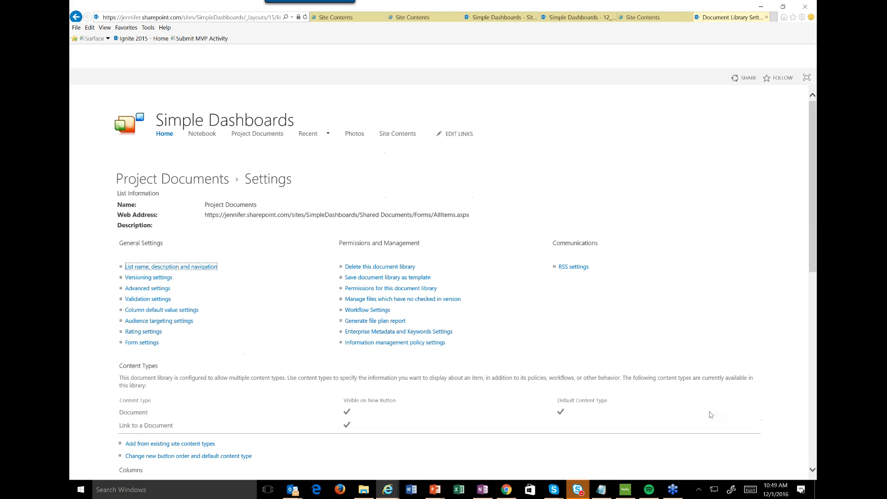
Examine the Project 121 lookup choices in the properties of A Traditional Cadence in Project Documents, and leave without saving.
left_click(187, 185)
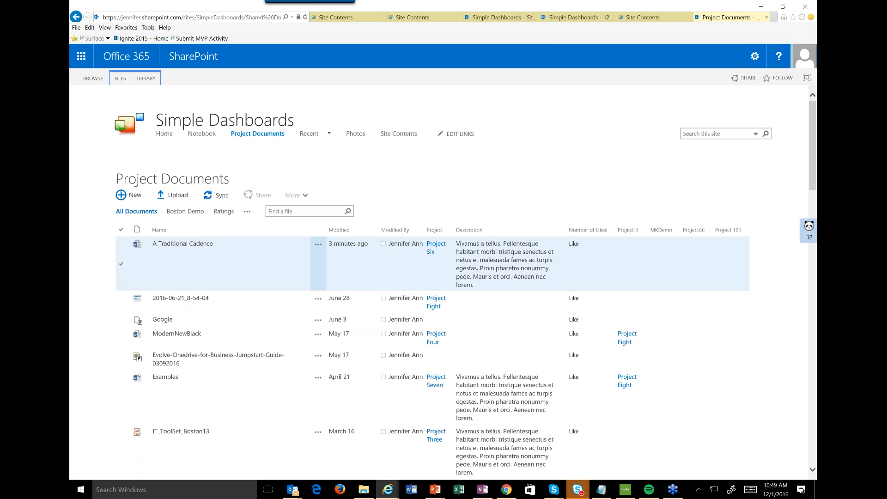
left_click(317, 244)
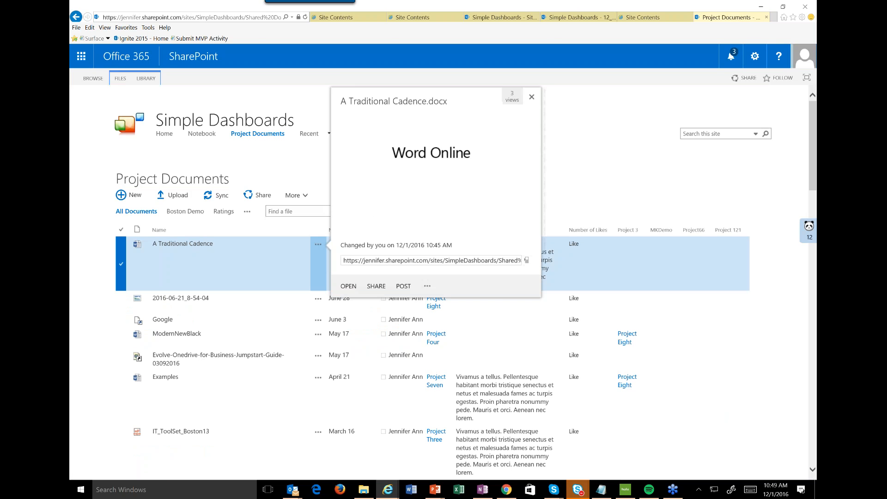
left_click(426, 302)
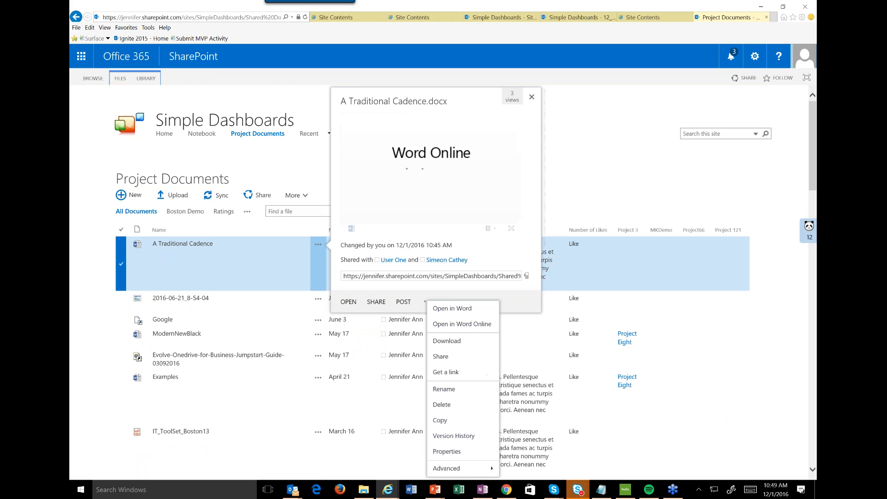
left_click(447, 451)
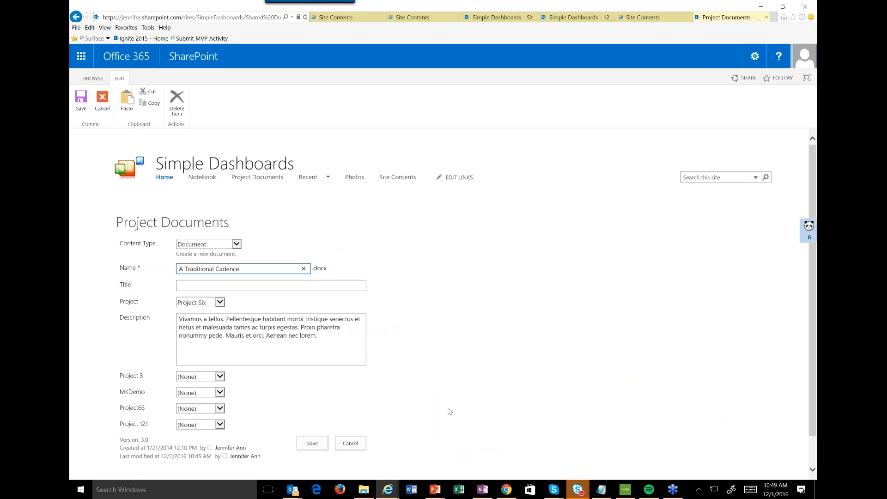
scroll(449, 411, "down", 2)
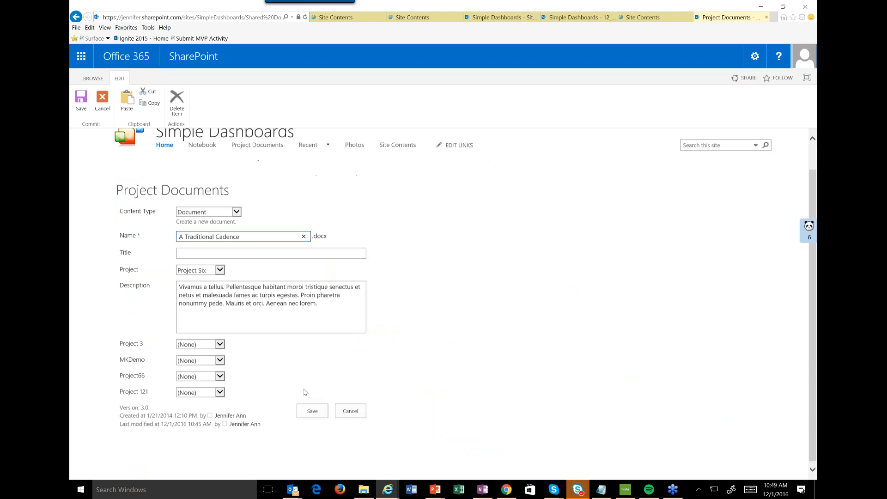
left_click(220, 392)
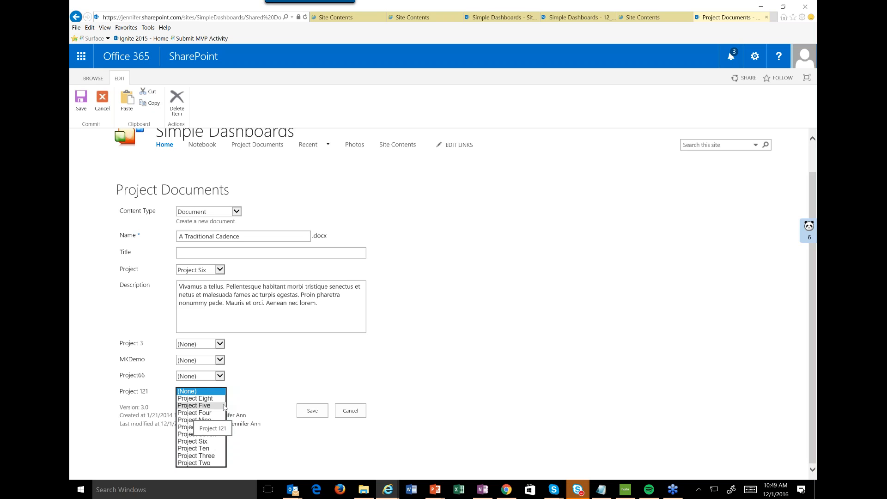
left_click(420, 361)
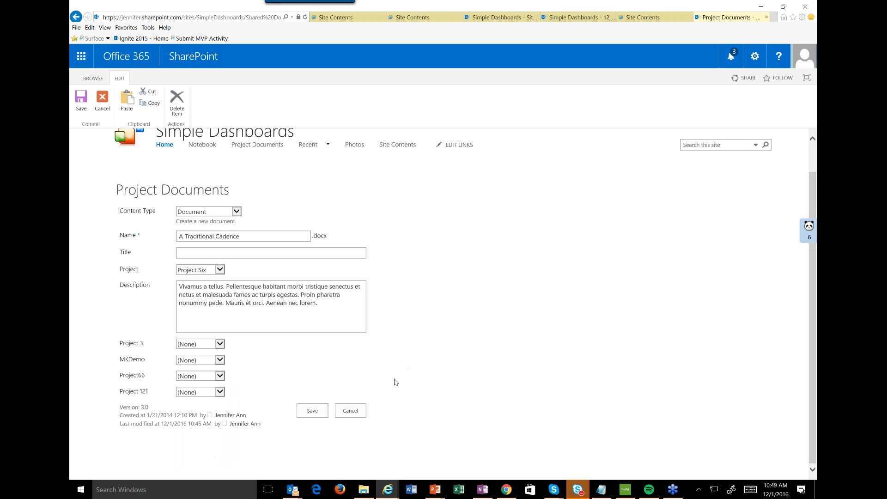
left_click(348, 411)
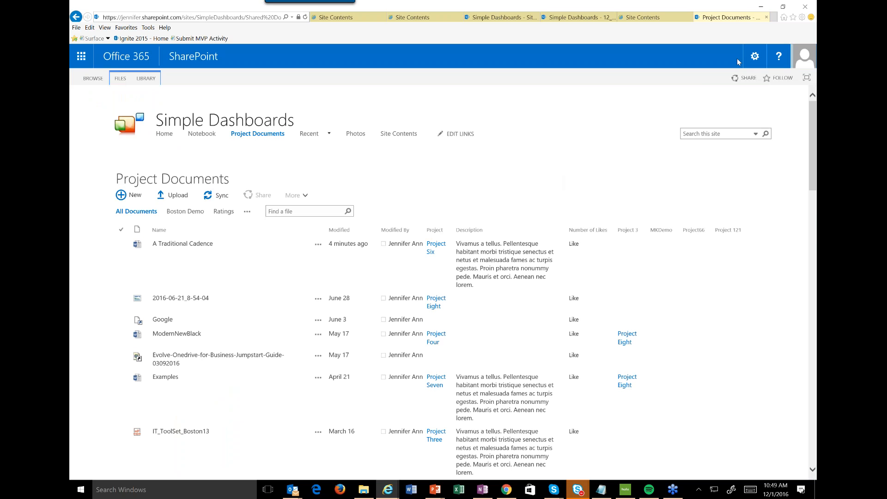
Open the Project Tasks list's settings from the site contents and examine its columns, including the Project lookup.
left_click(754, 56)
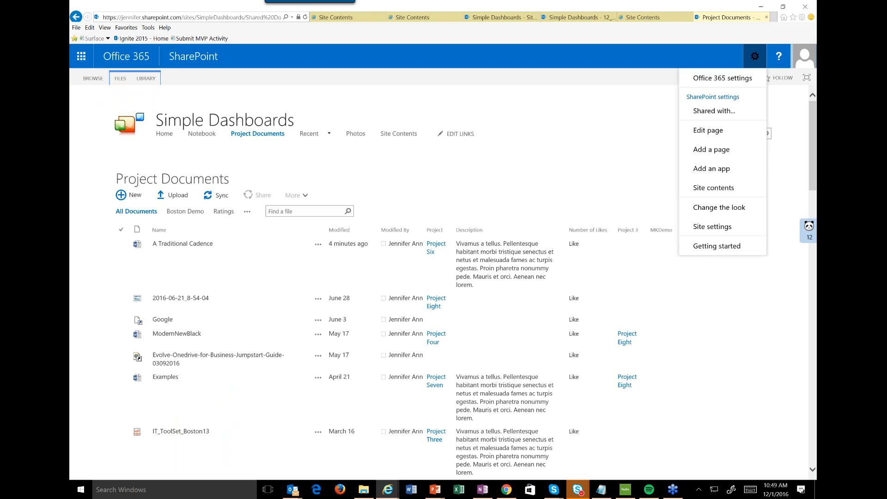
left_click(714, 188)
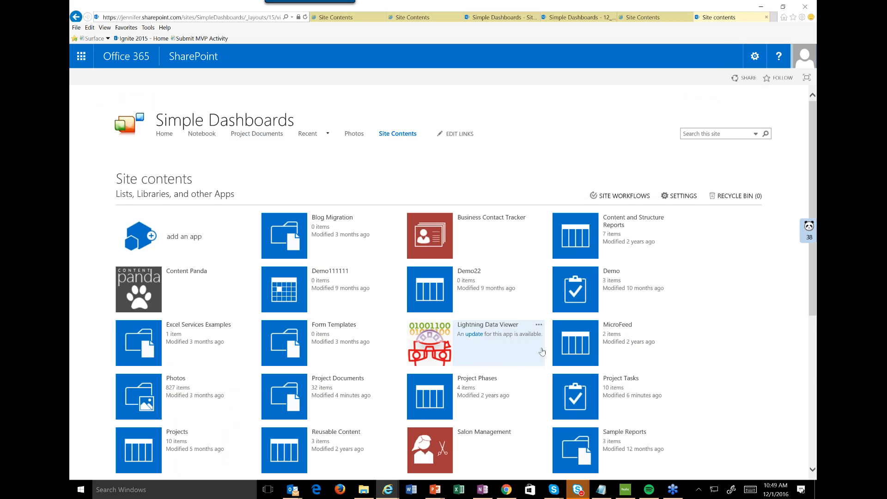
scroll(542, 351, "down", 3)
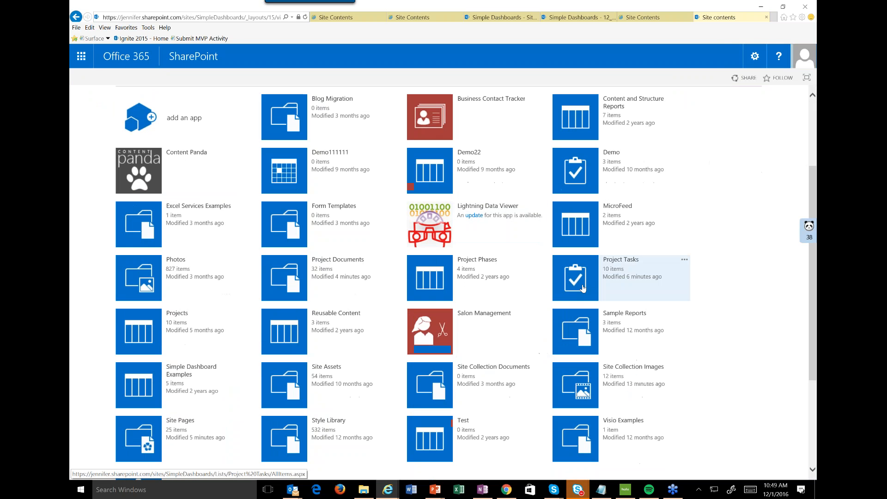
left_click(583, 287)
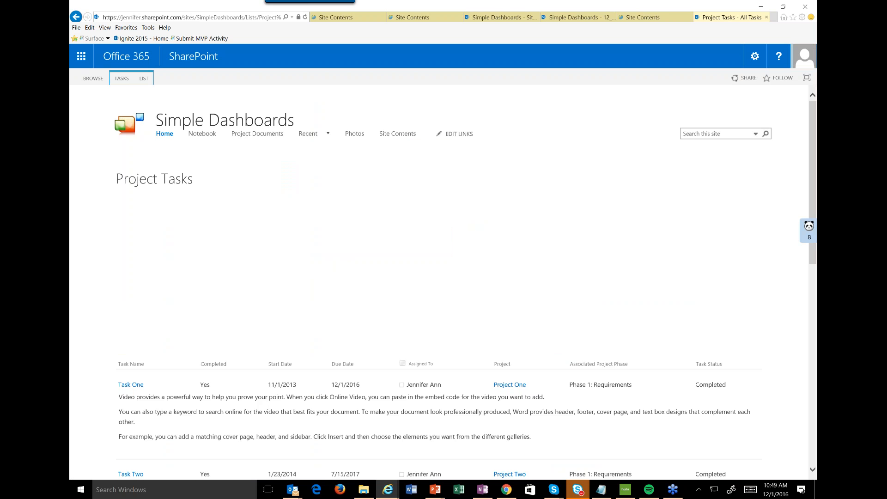
left_click(143, 79)
left_click(578, 108)
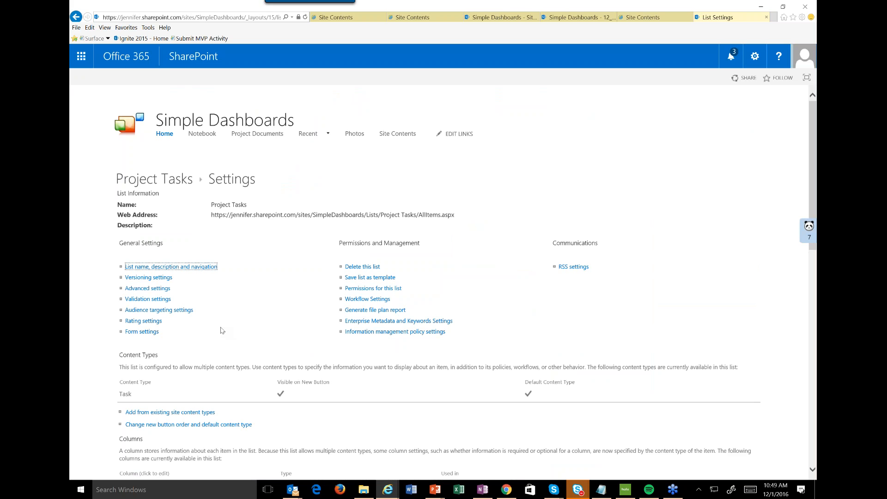
scroll(221, 330, "down", 5)
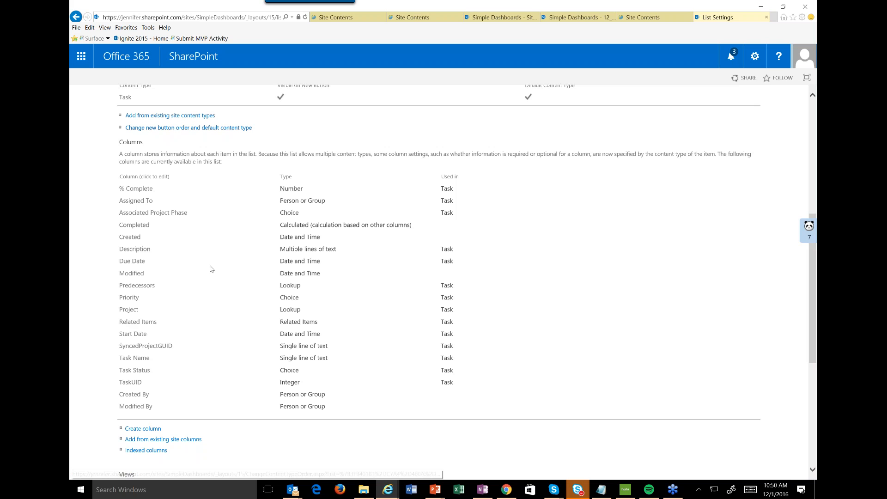
scroll(210, 269, "up", 5)
Open the Project Dashboard from the site home page and view the details of Project Five and Project Four.
left_click(162, 134)
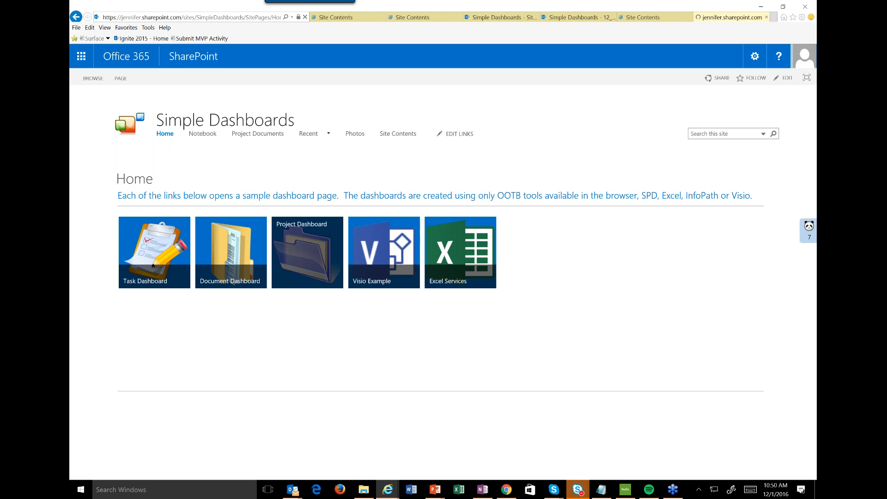
left_click(303, 261)
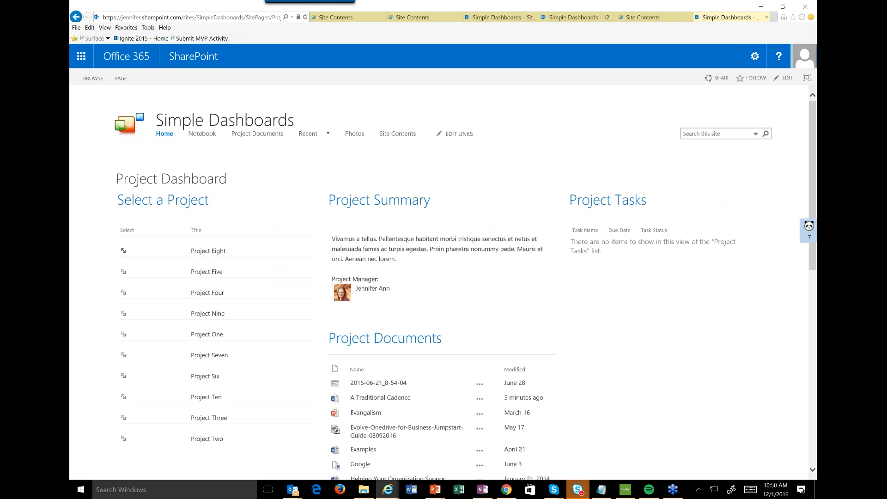
left_click(123, 273)
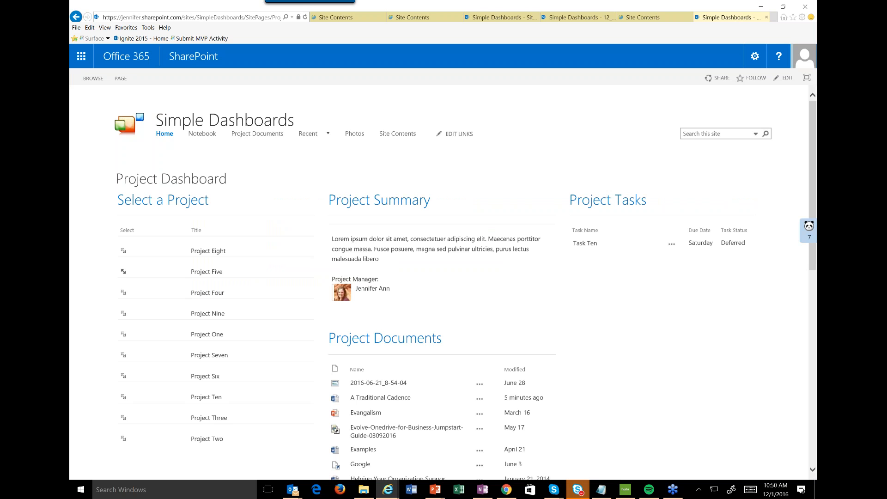
left_click(124, 291)
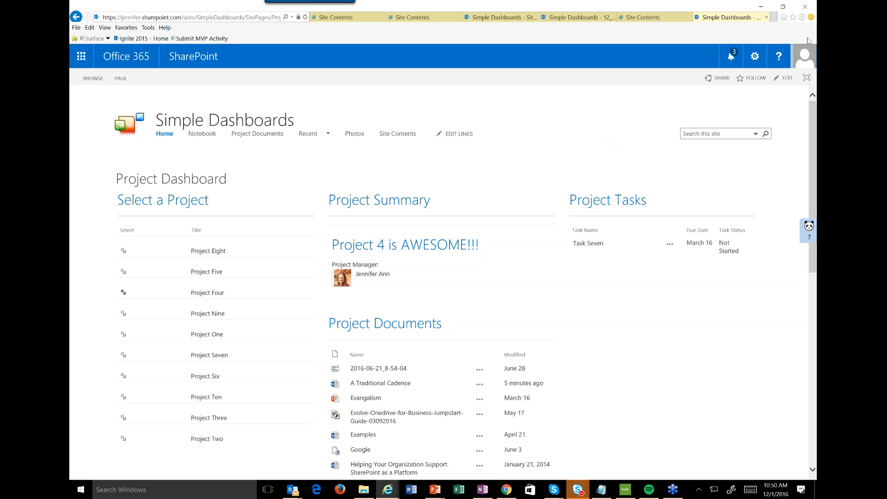
Put the Project Dashboard page in edit mode and open the Projects [1] web part's properties for editing.
left_click(754, 56)
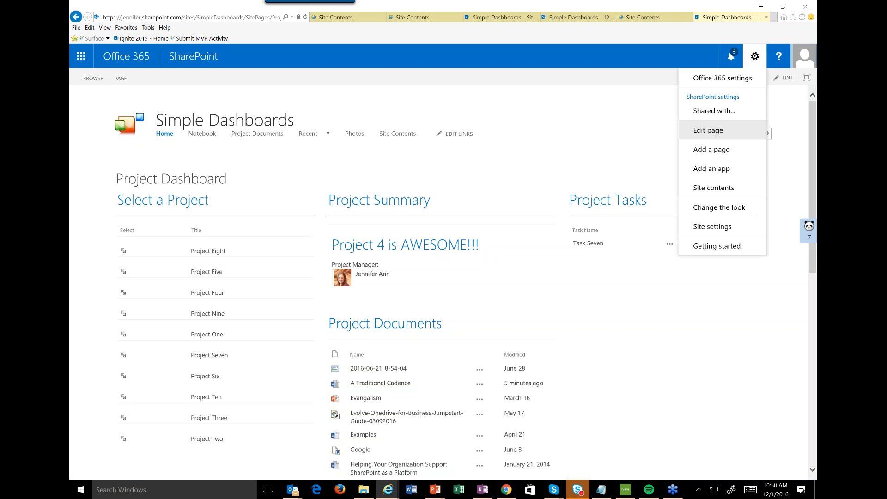
left_click(703, 129)
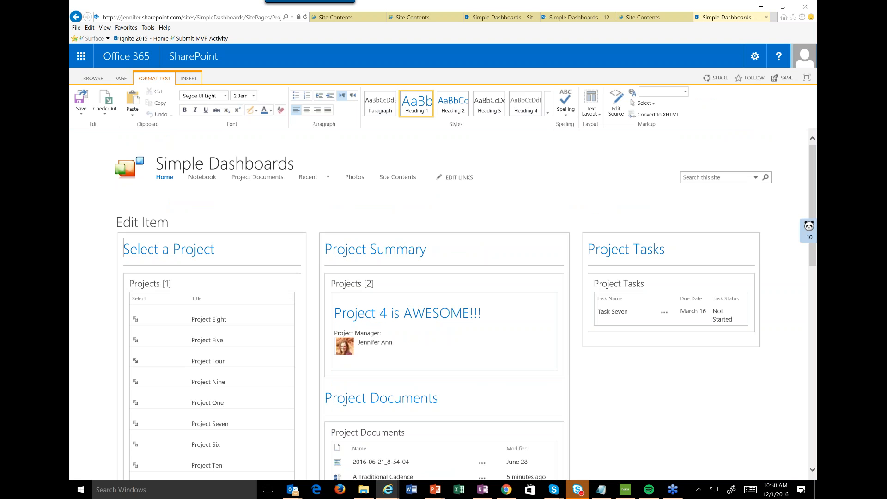
mouse_move(279, 285)
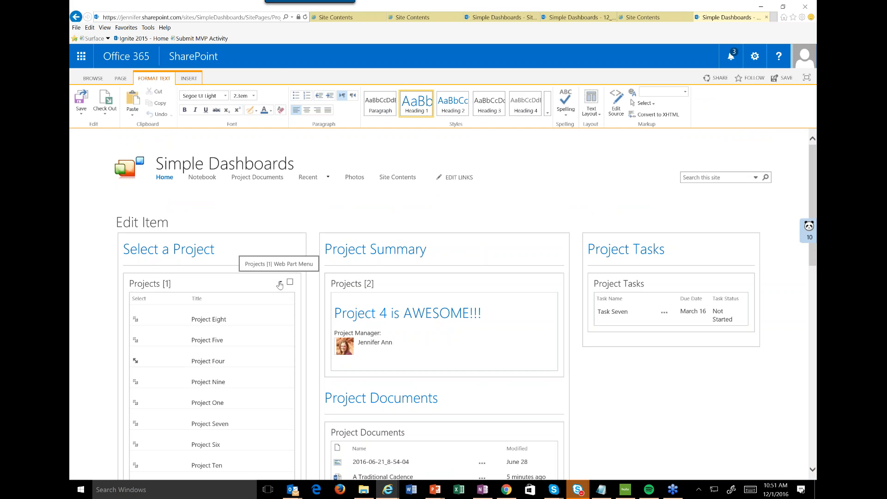
left_click(280, 282)
left_click(270, 331)
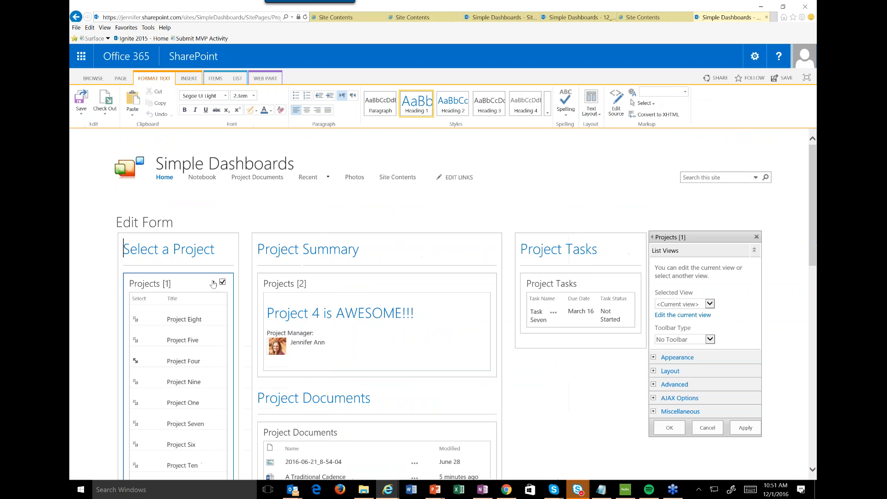
Configure the Projects [1] row-of-data connection to Project Documents with provider field Title and consumer field Project.
left_click(213, 282)
mouse_move(187, 343)
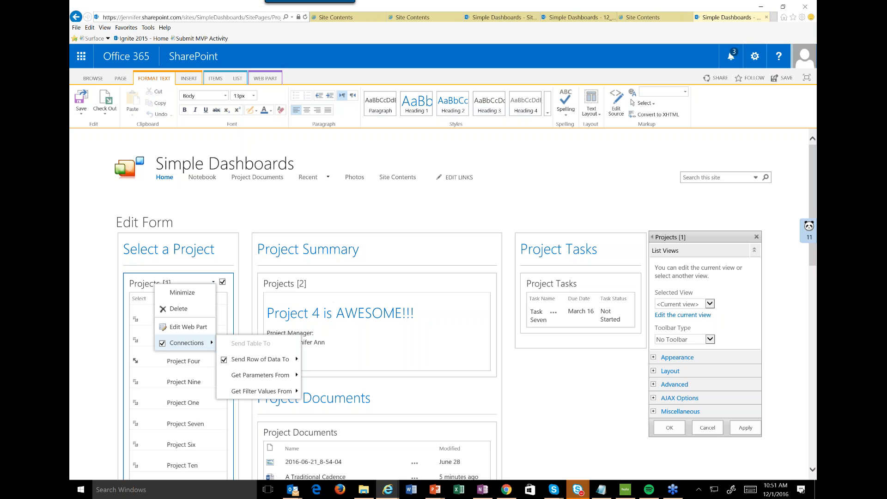
mouse_move(261, 364)
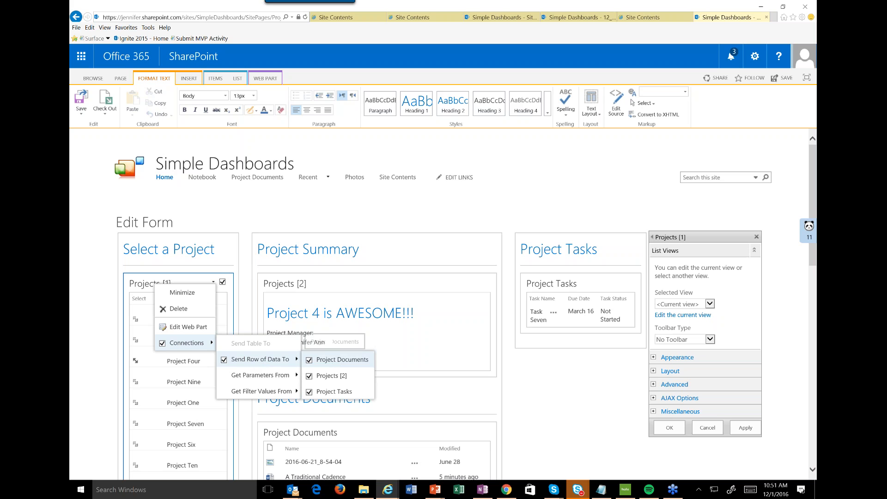
left_click(335, 360)
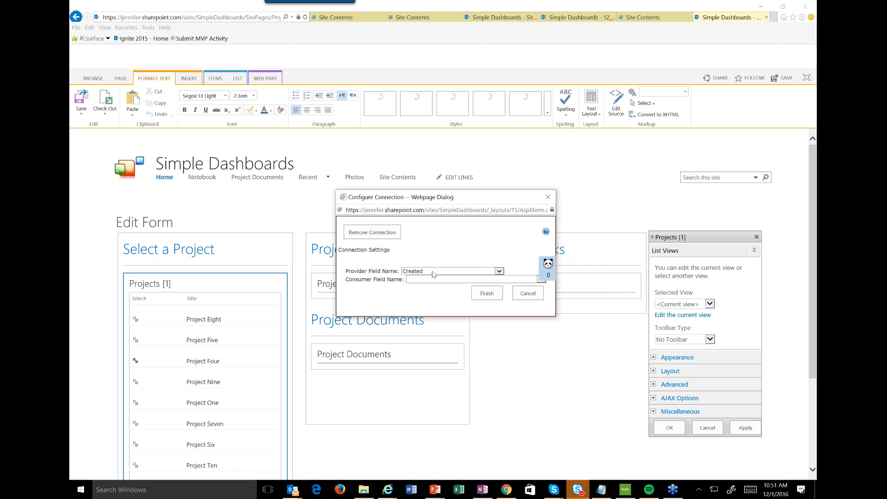
left_click(433, 273)
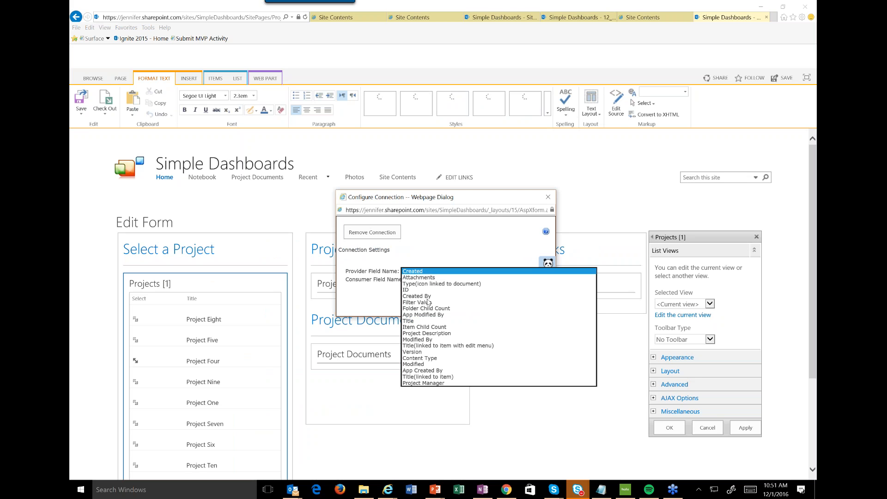
left_click(424, 320)
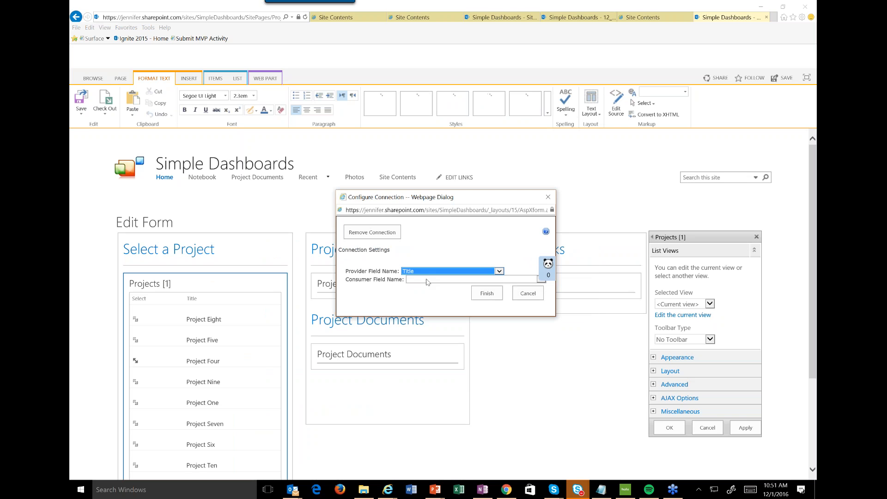
left_click(427, 279)
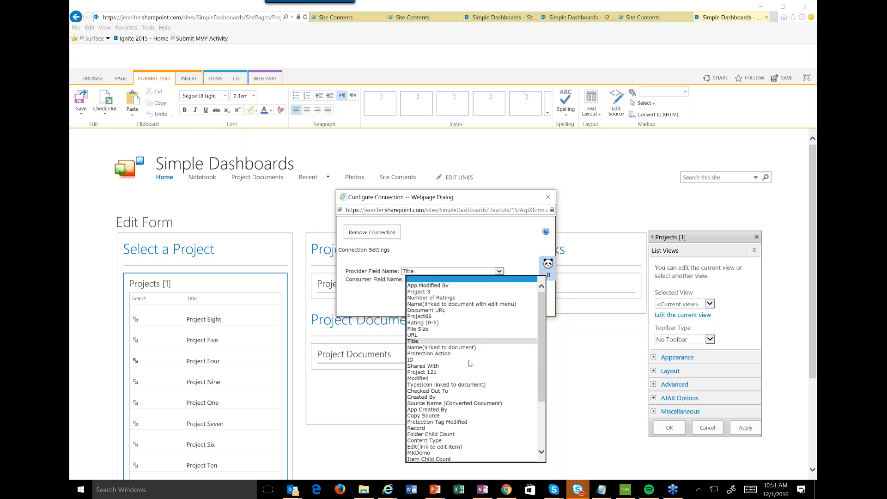
scroll(470, 363, "down", 1)
left_click(438, 424)
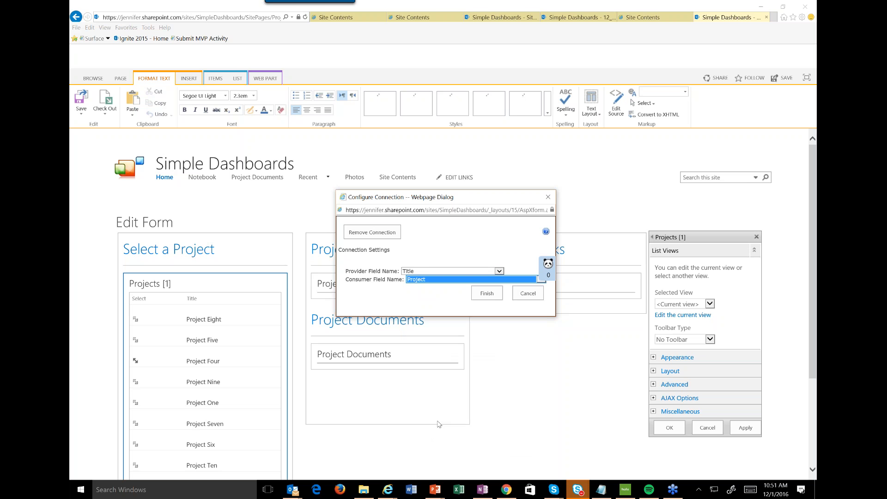
left_click(492, 295)
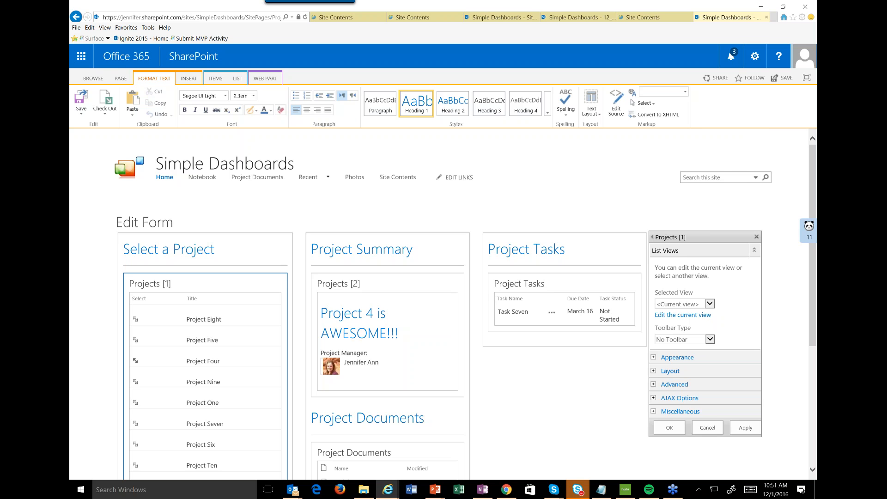
Save the dashboard changes and create a new site page named Lookups121.
left_click(754, 55)
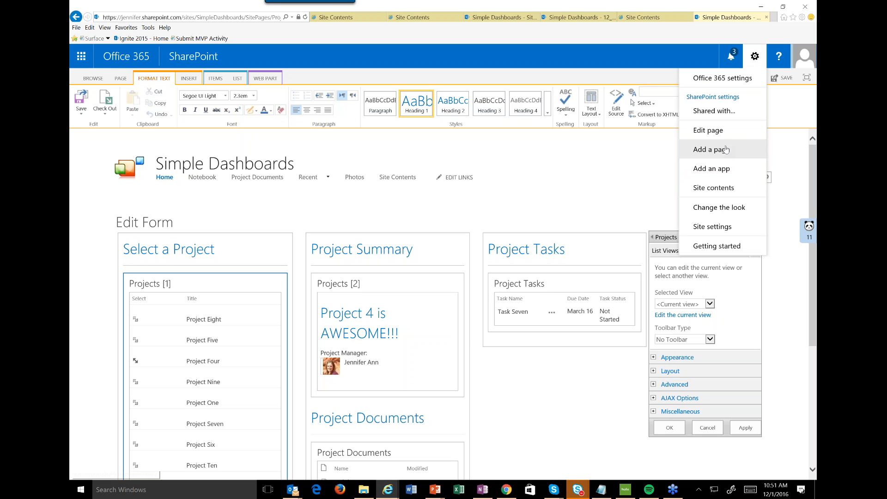
left_click(729, 155)
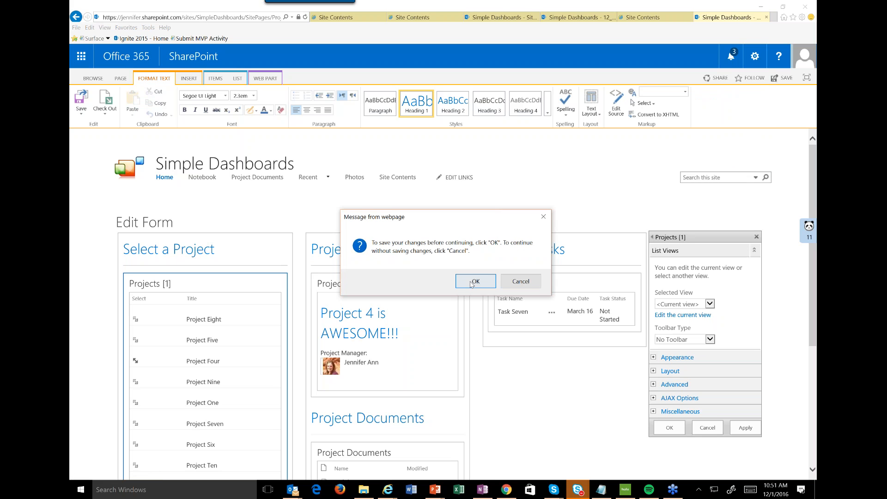
left_click(472, 283)
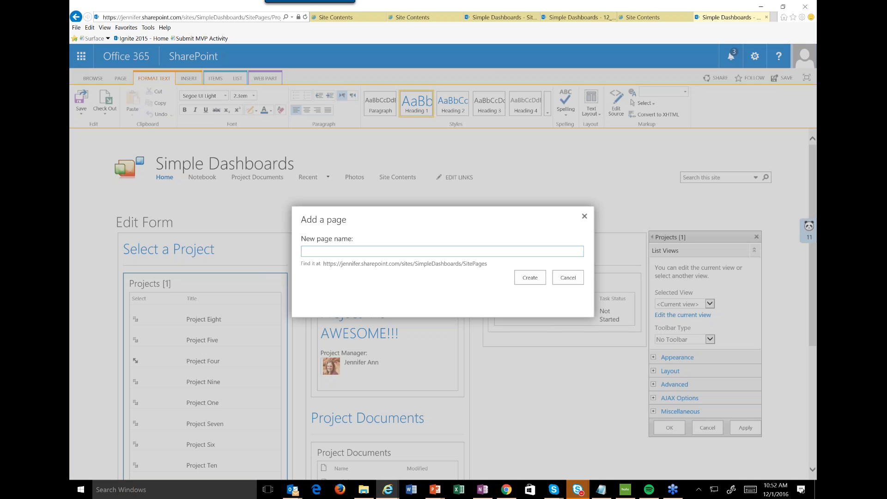
type("Lookups121")
left_click(539, 279)
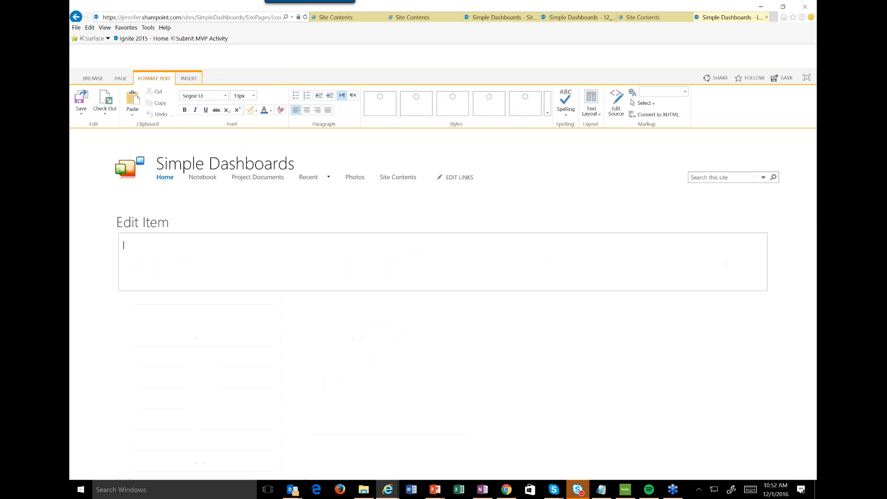
Set the text layout of the new page to three columns.
left_click(592, 116)
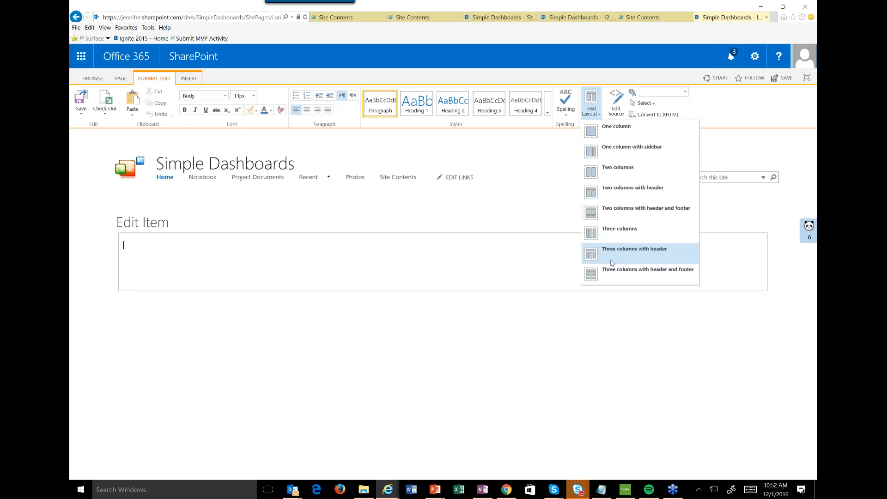
left_click(617, 178)
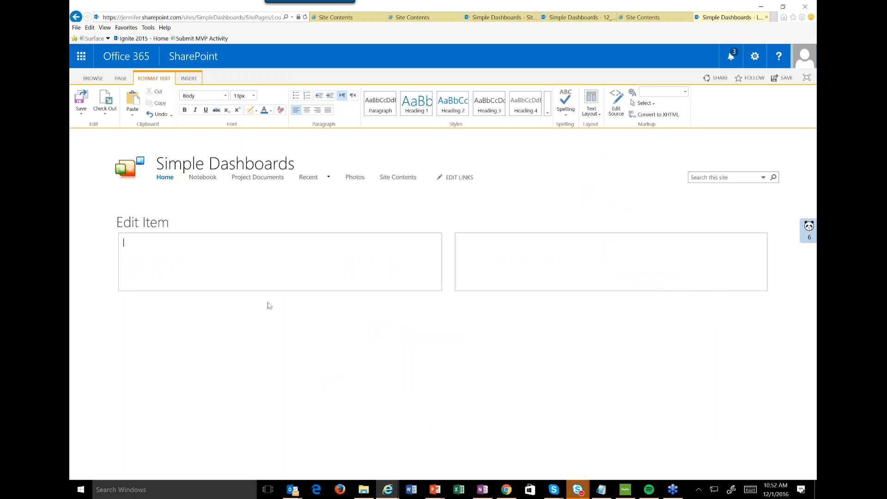
left_click(590, 113)
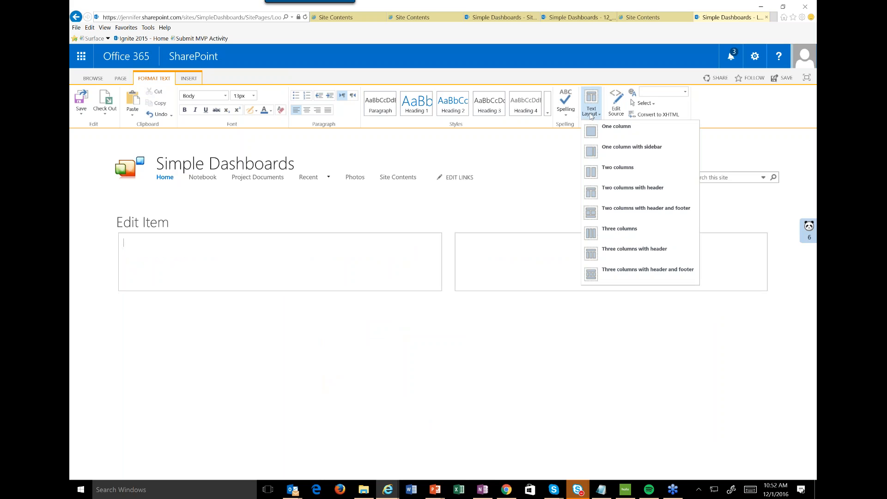
left_click(603, 232)
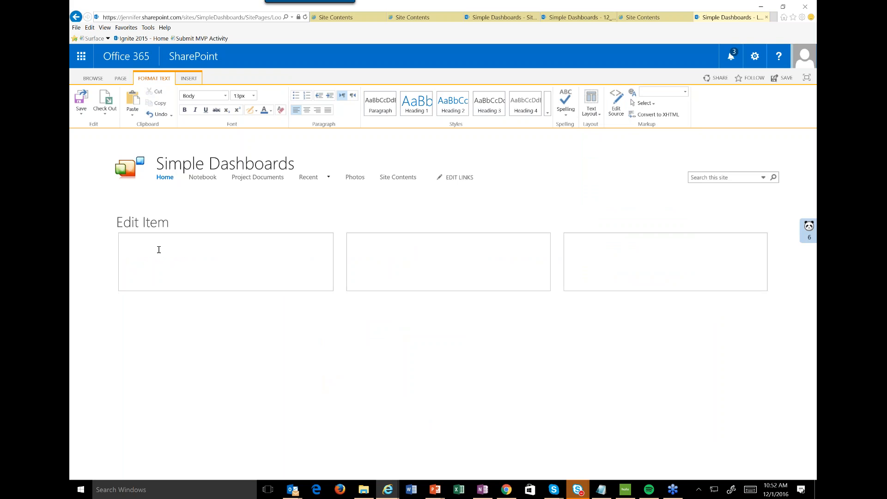
Insert the Projects app web part into the first column of the page.
left_click(188, 79)
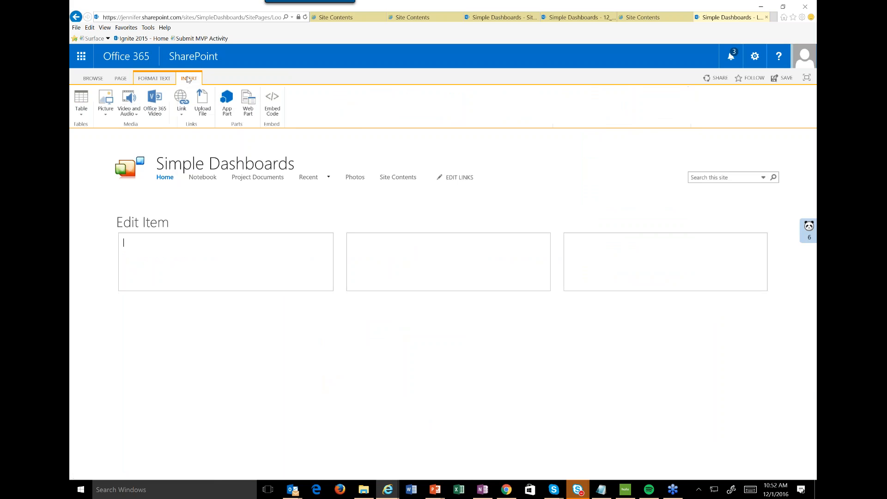
left_click(248, 102)
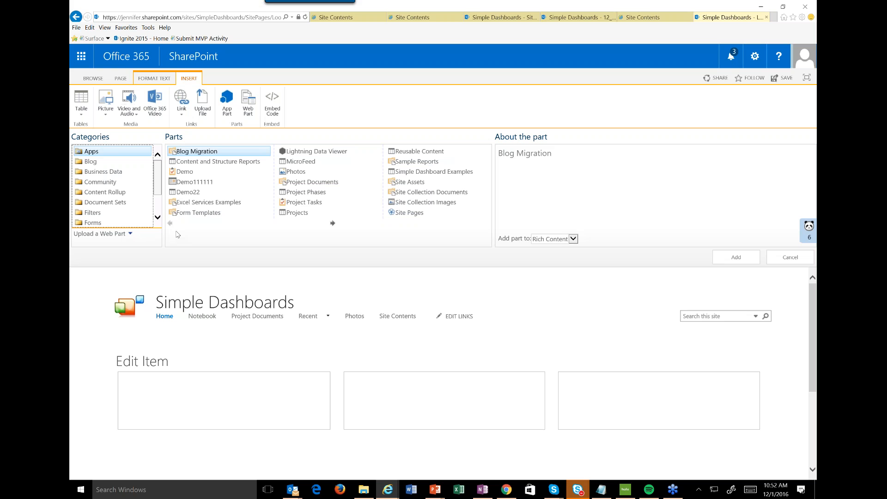
left_click(298, 213)
left_click(739, 258)
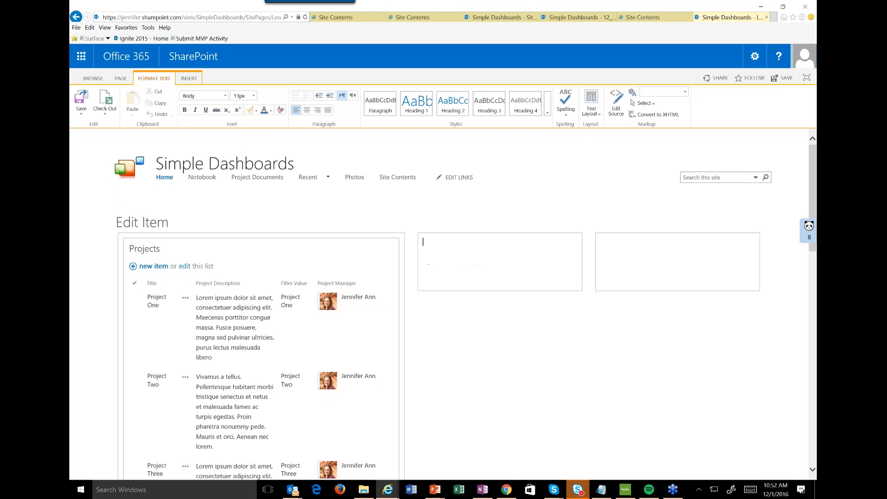
Insert the Project Tasks app web part into the middle column of the page.
left_click(186, 79)
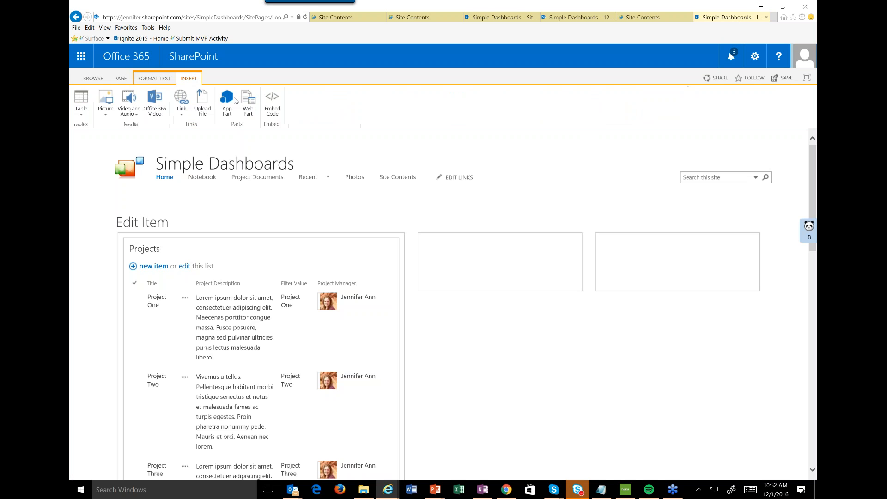
left_click(249, 102)
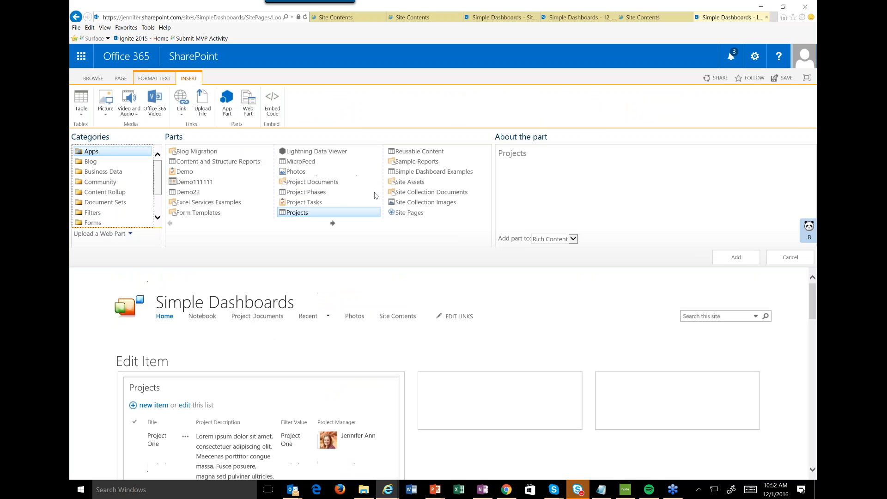
left_click(304, 202)
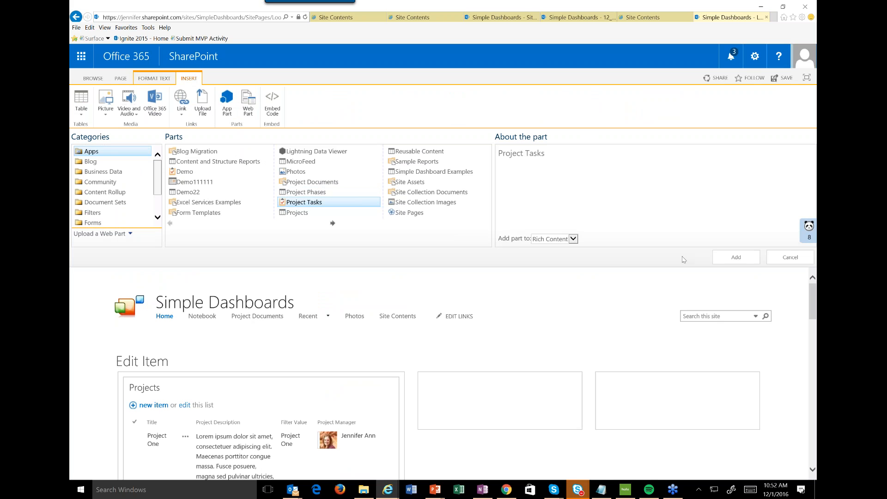
left_click(749, 258)
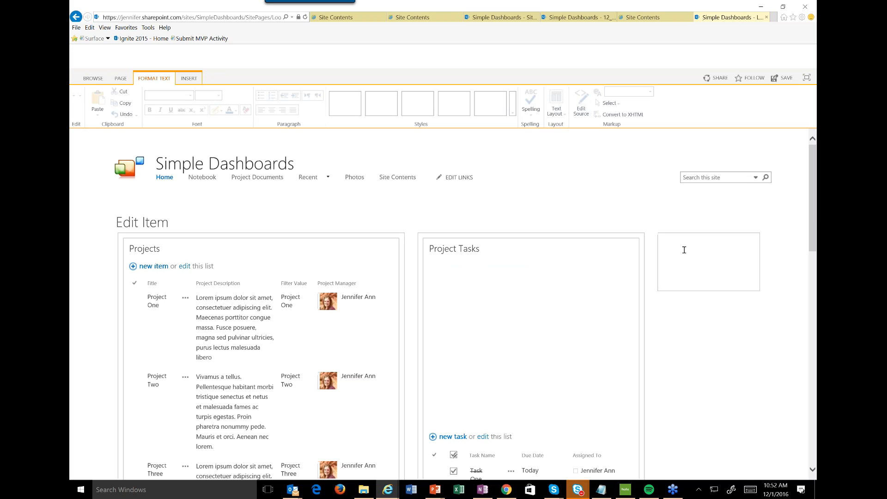
Insert the Project Documents web part into the third column and save the page while keeping it in edit mode.
left_click(684, 250)
left_click(188, 78)
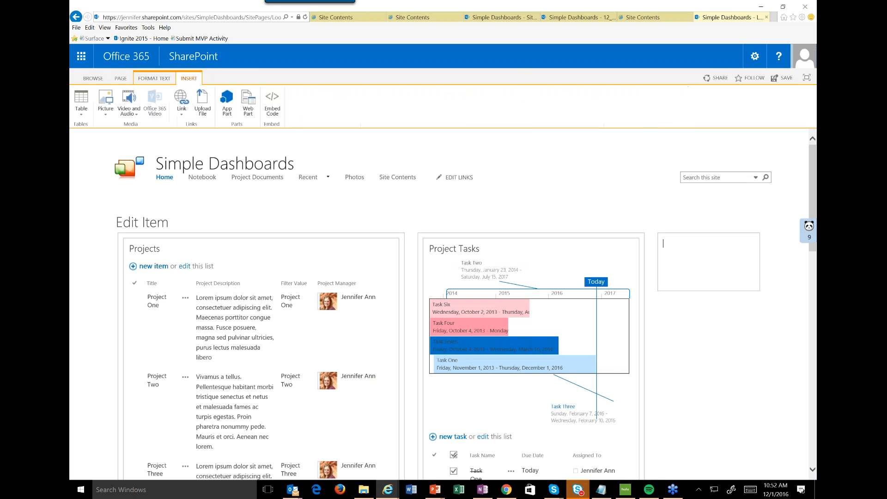
left_click(248, 111)
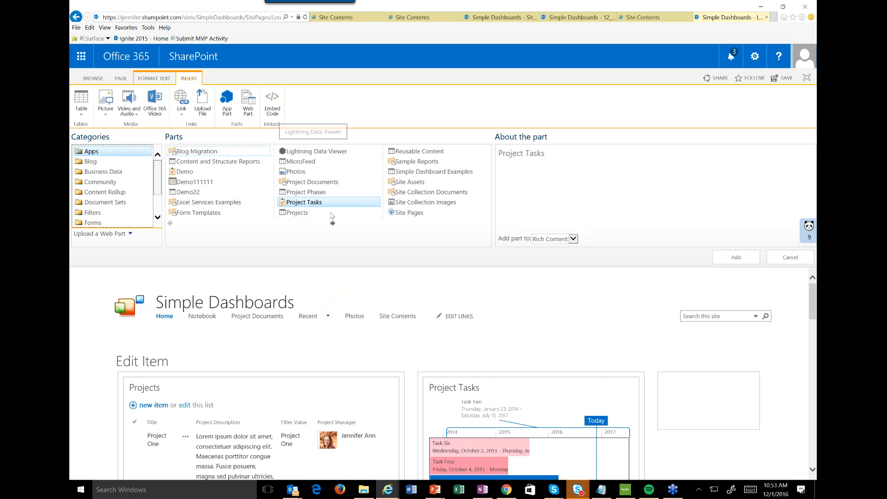
left_click(313, 182)
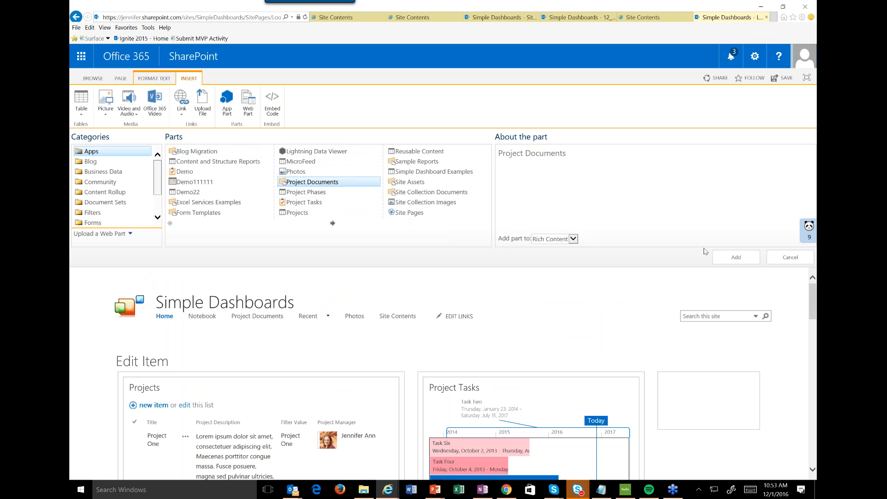
left_click(720, 255)
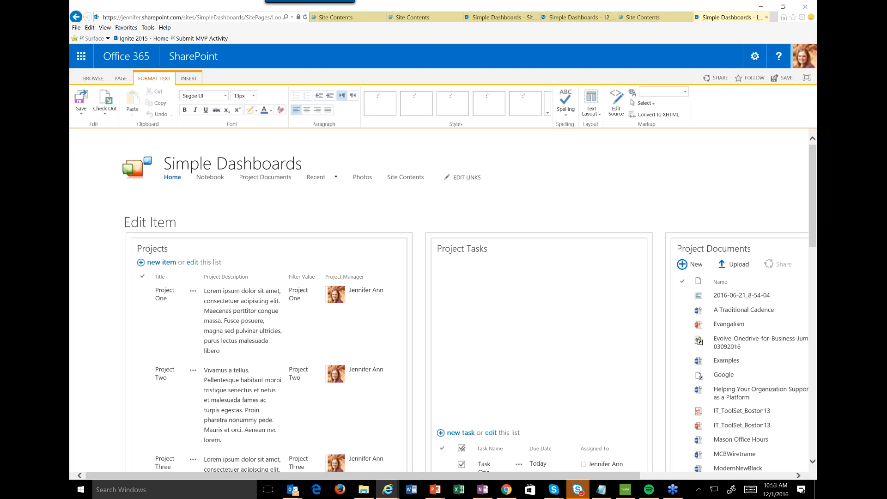
left_click(81, 113)
left_click(91, 150)
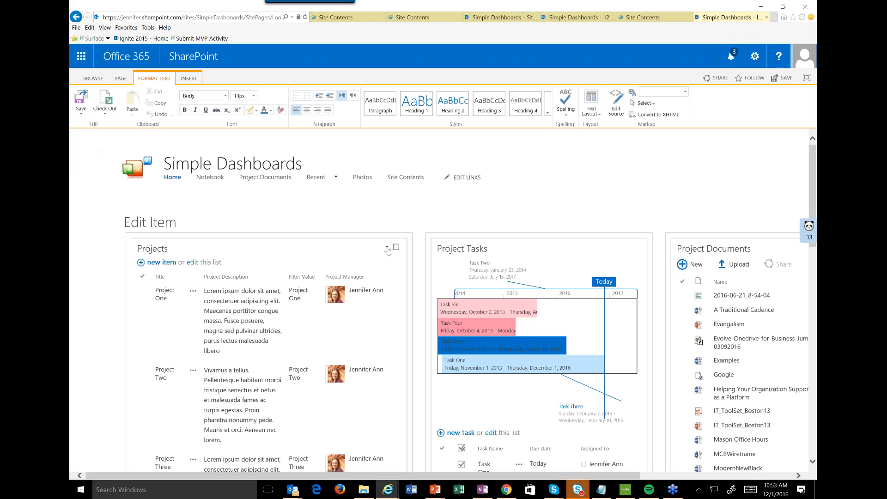
Edit the Projects web part's current view, saving page changes, and hide the Project Description, Filter Value and Project Manager columns.
left_click(387, 248)
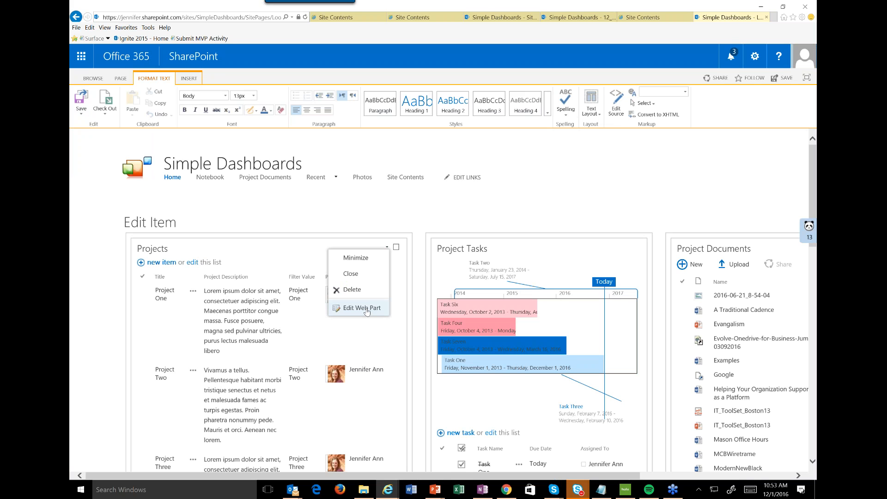
left_click(362, 308)
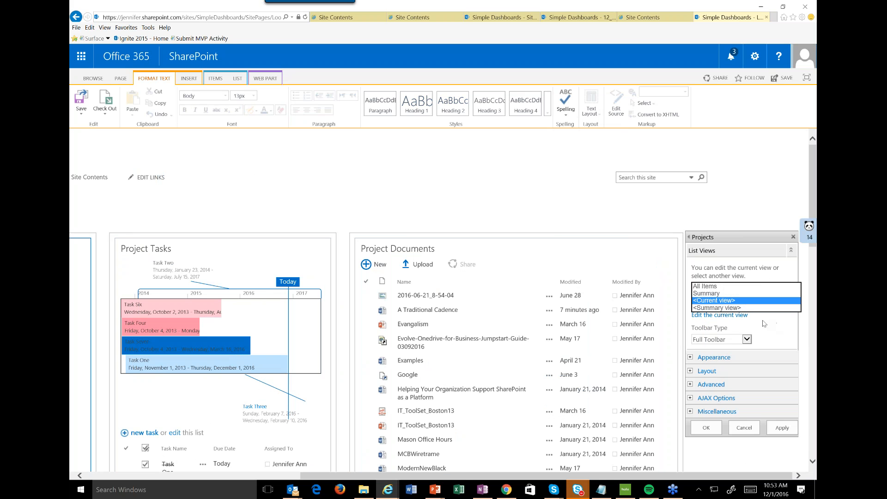
left_click(762, 321)
left_click(733, 316)
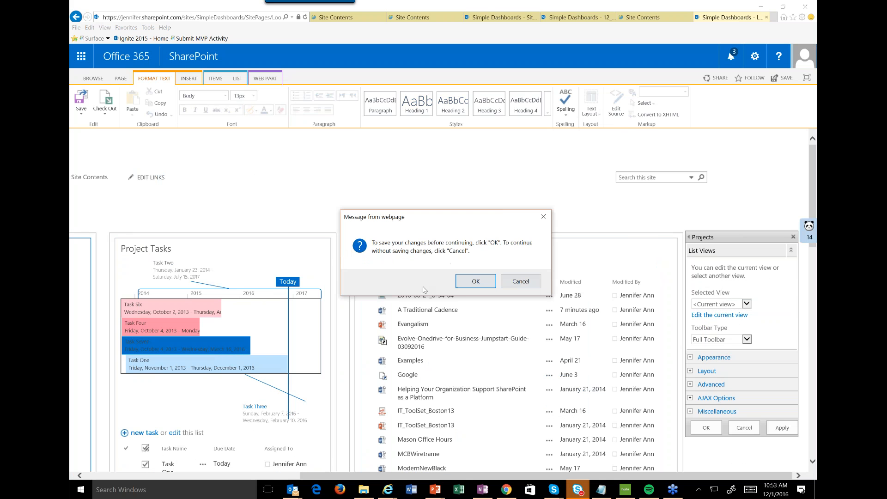
left_click(475, 281)
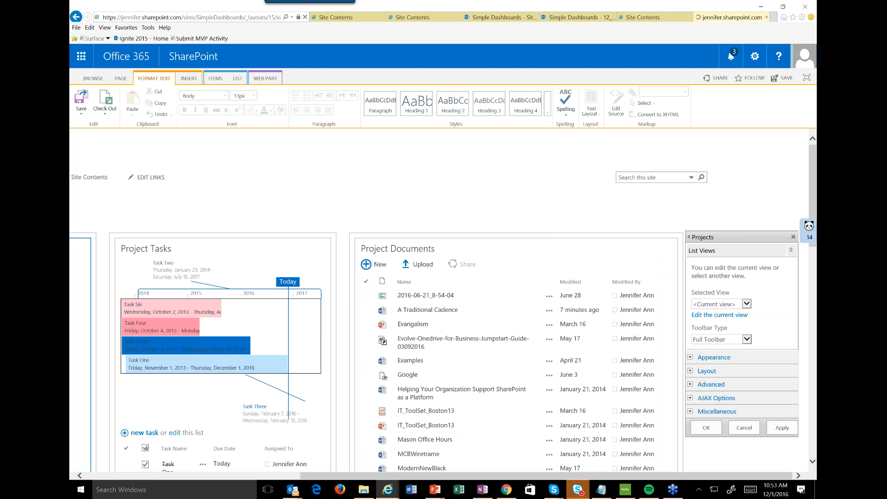
left_click(571, 253)
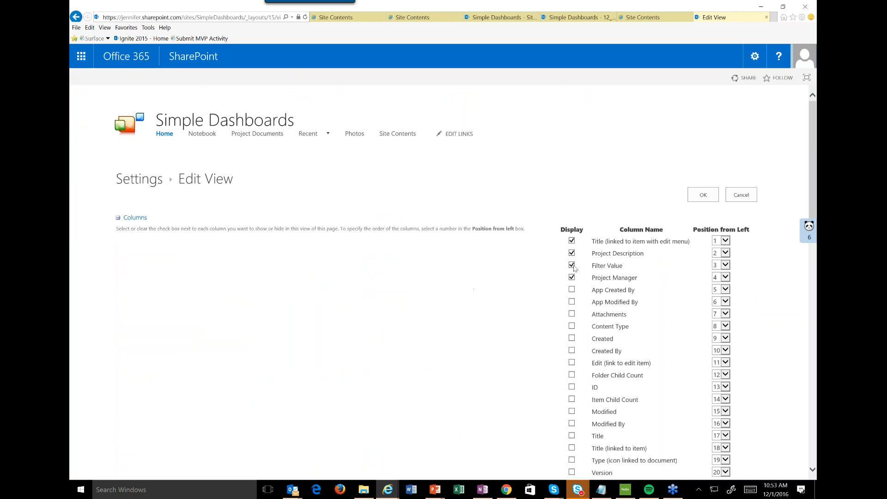
left_click(572, 265)
left_click(572, 277)
Set the Projects view style to Newsletter and save the view.
scroll(528, 304, "down", 15)
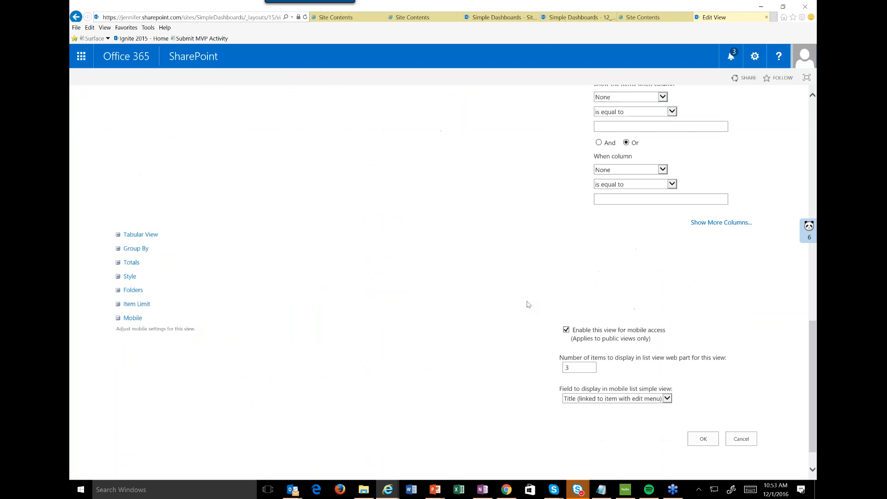
scroll(529, 304, "up", 6)
scroll(111, 333, "down", 5)
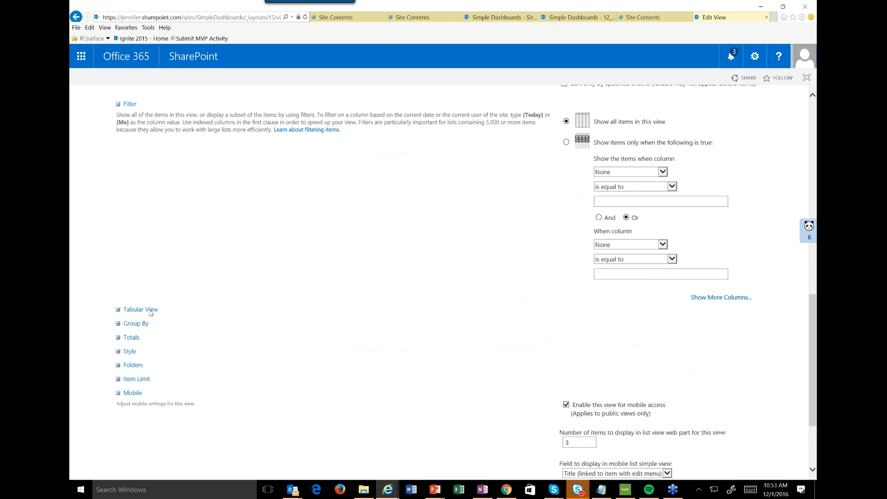
left_click(118, 336)
left_click(594, 384)
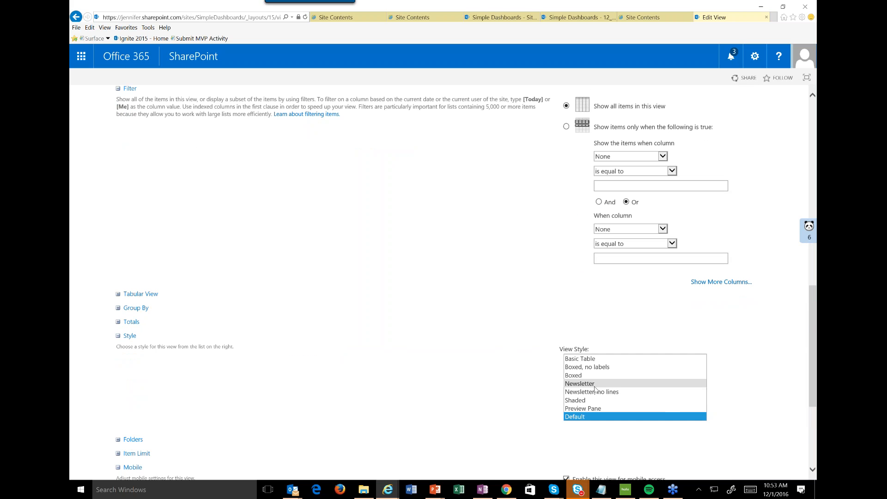
scroll(508, 386, "down", 4)
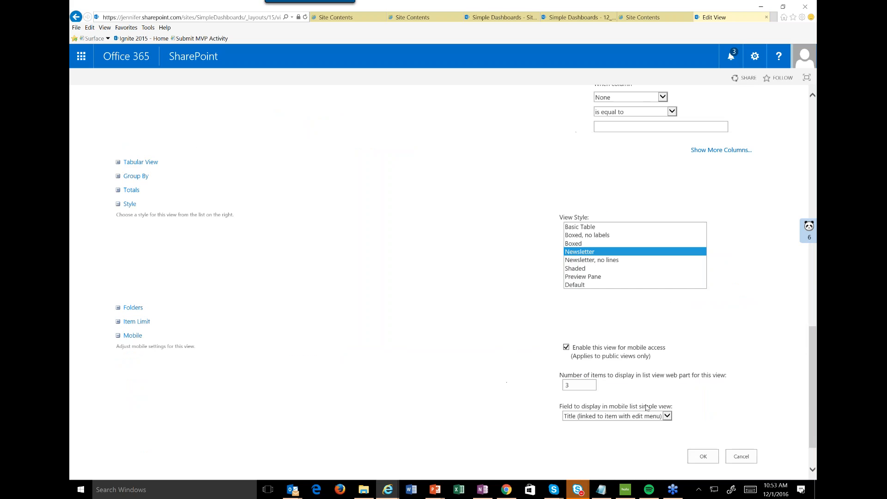
left_click(702, 407)
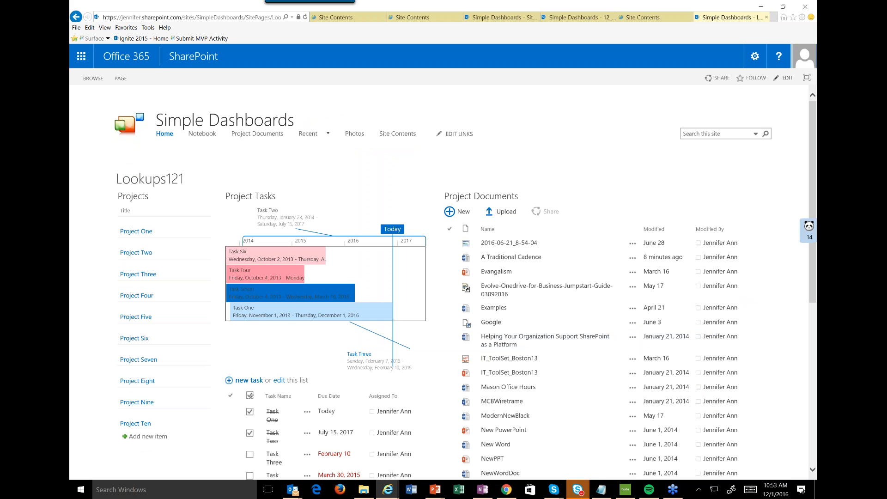
Put the Lookups121 page back in edit mode and turn off the timeline in the Project Tasks web part's properties.
left_click(781, 83)
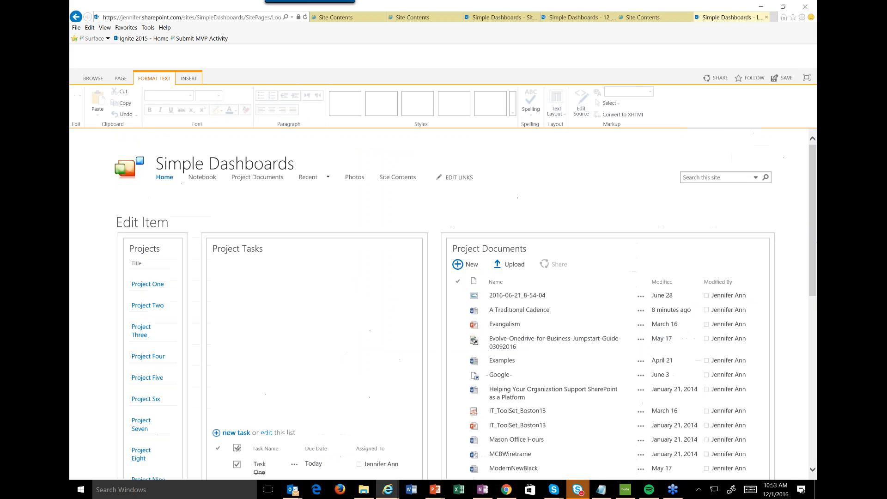
left_click(402, 247)
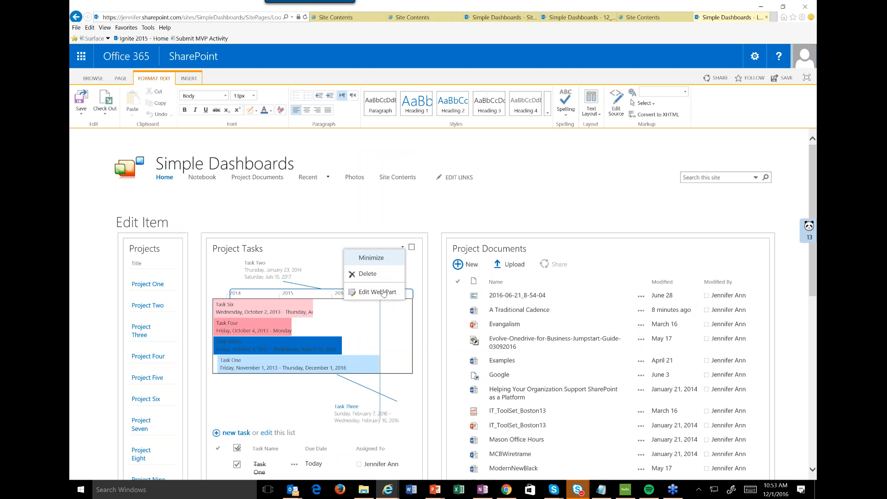
left_click(383, 292)
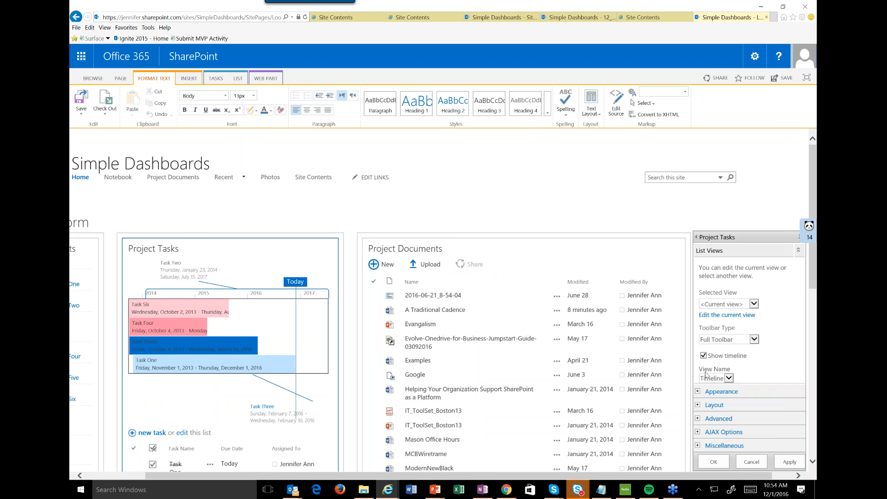
left_click(696, 355)
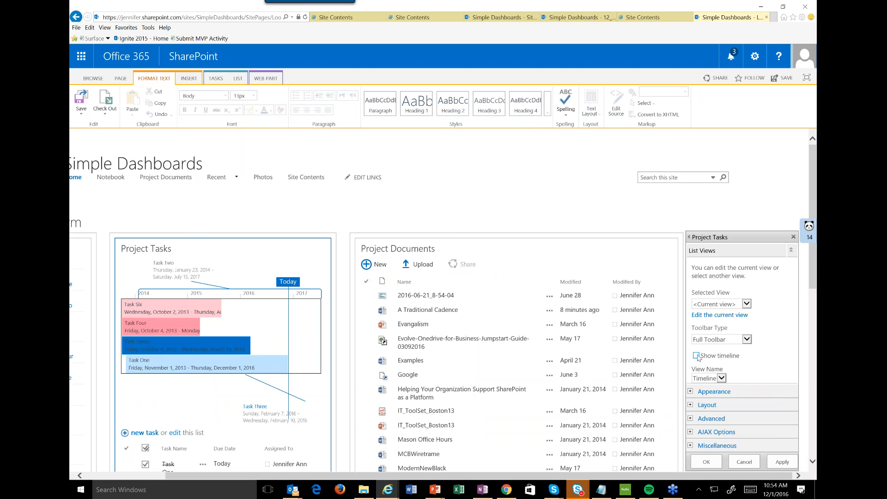
Edit the Project Tasks web part's current view, saving the page changes, and add the Project column to the view.
left_click(733, 314)
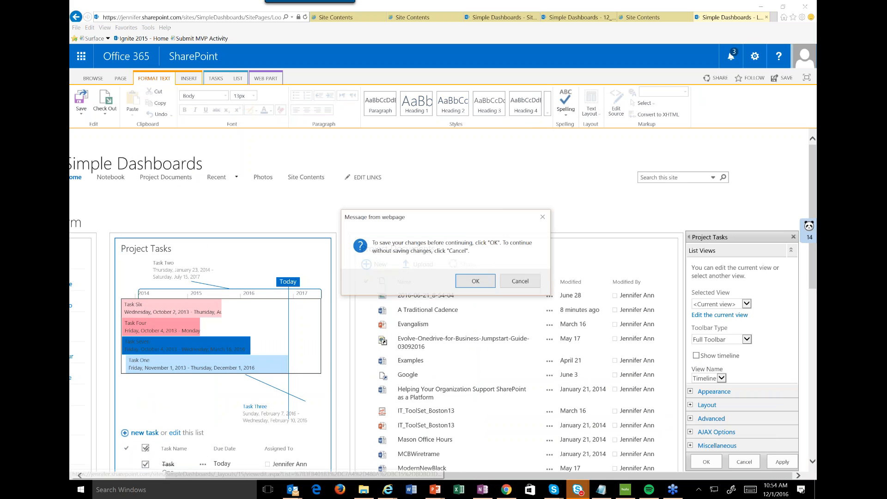
left_click(479, 281)
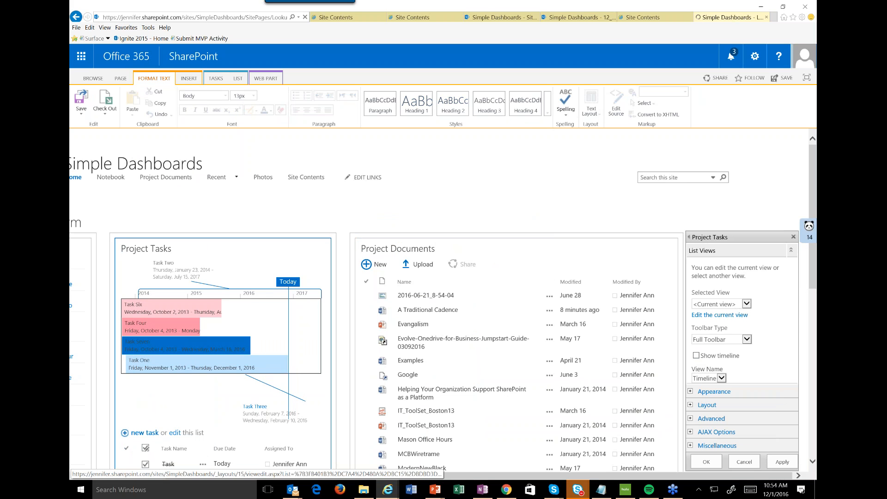
left_click(719, 315)
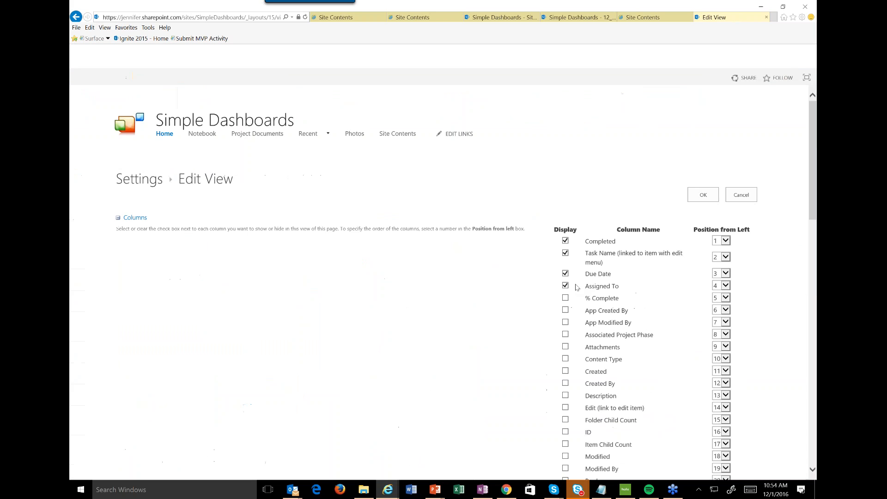
scroll(544, 391, "down", 3)
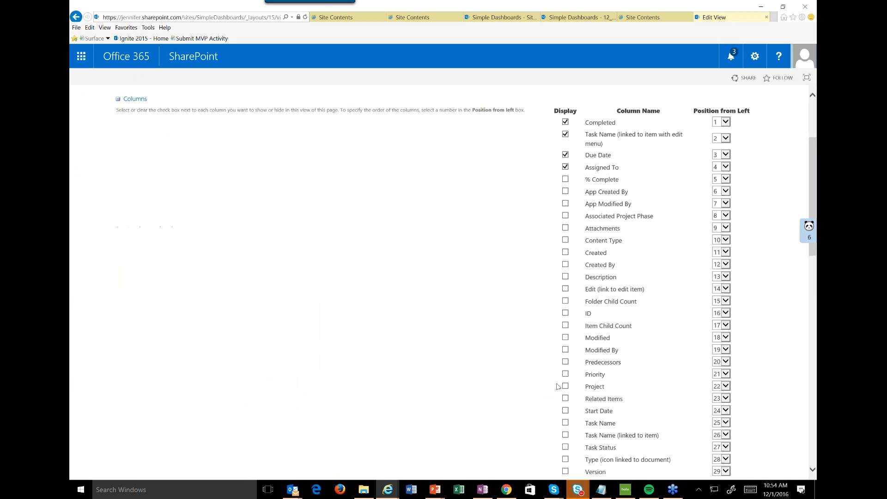
left_click(565, 386)
scroll(489, 279, "down", 15)
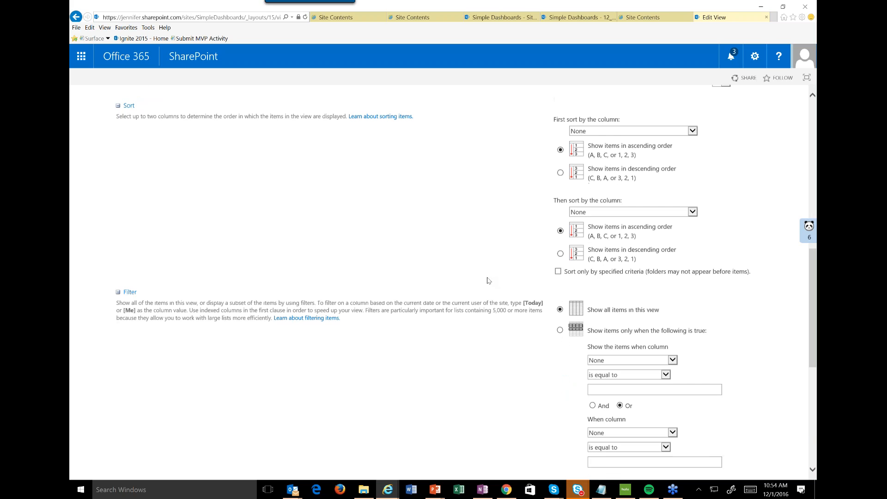
left_click(702, 407)
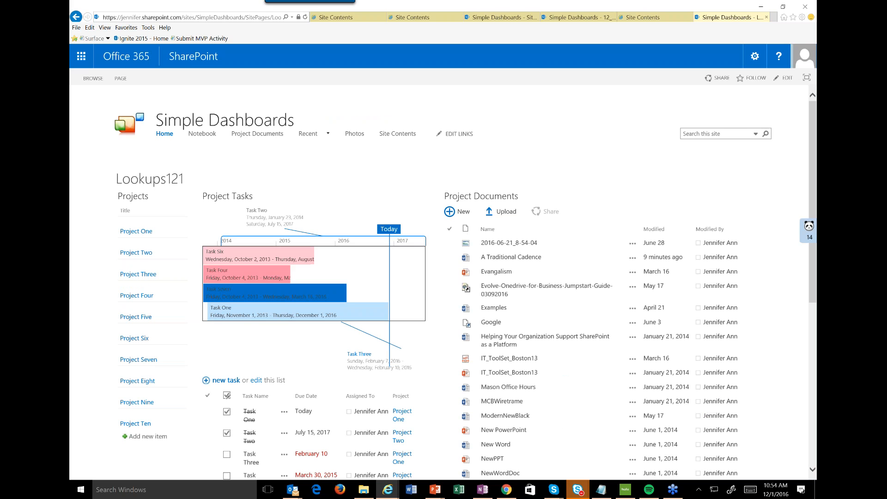
Edit the Project Tasks web part on the Lookups121 page, apply its properties with the timeline turned off, and save the page.
left_click(786, 80)
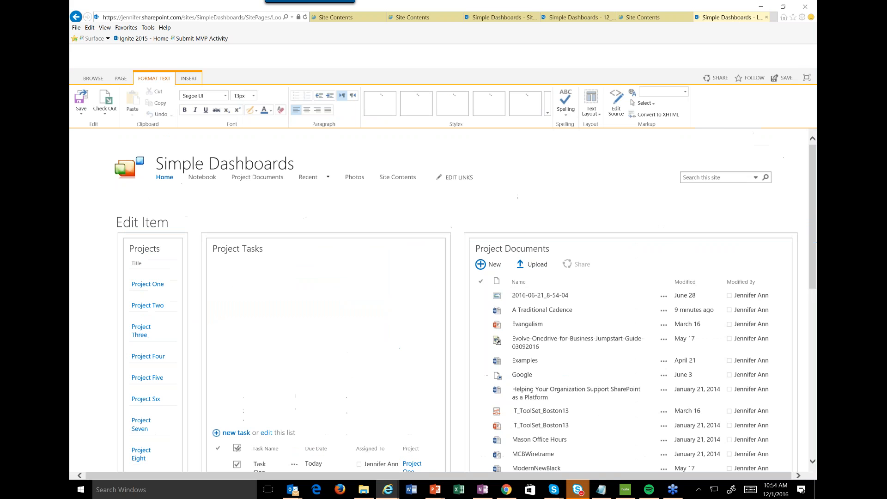
left_click(424, 247)
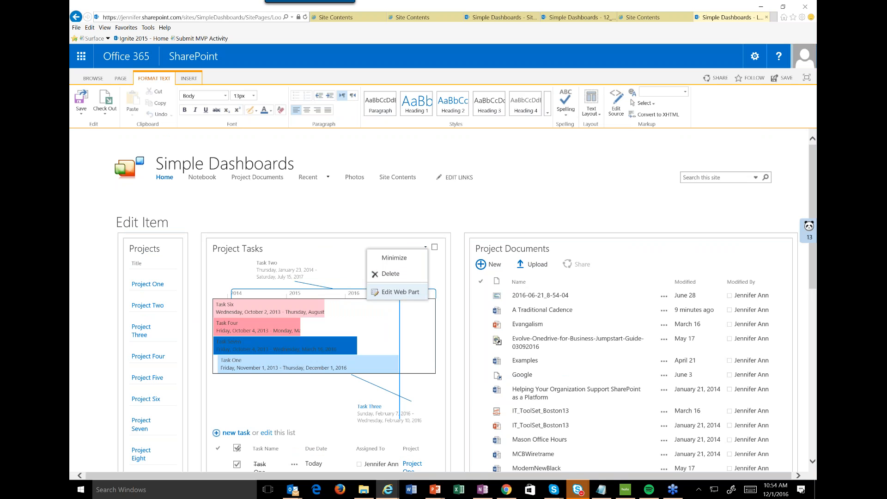
left_click(400, 291)
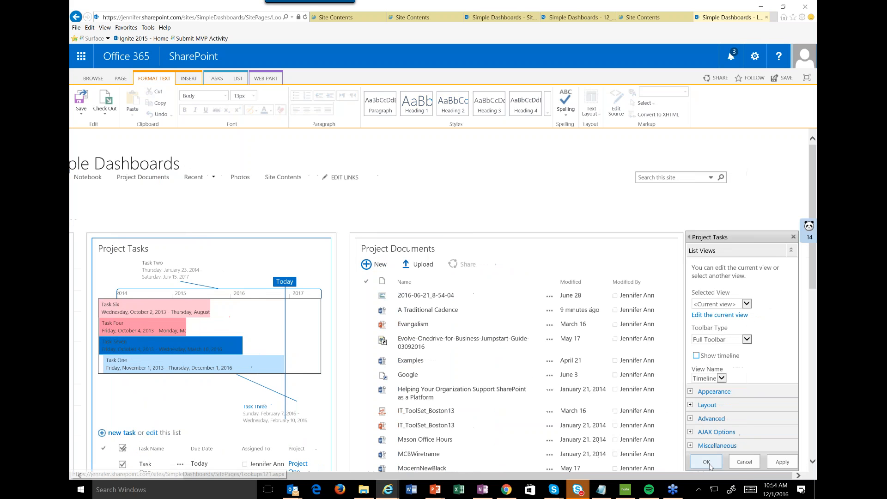
left_click(706, 462)
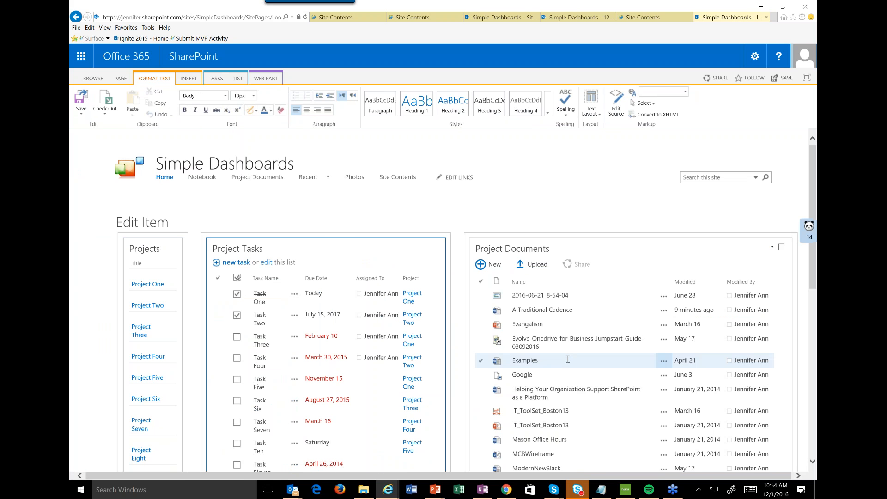
left_click(80, 98)
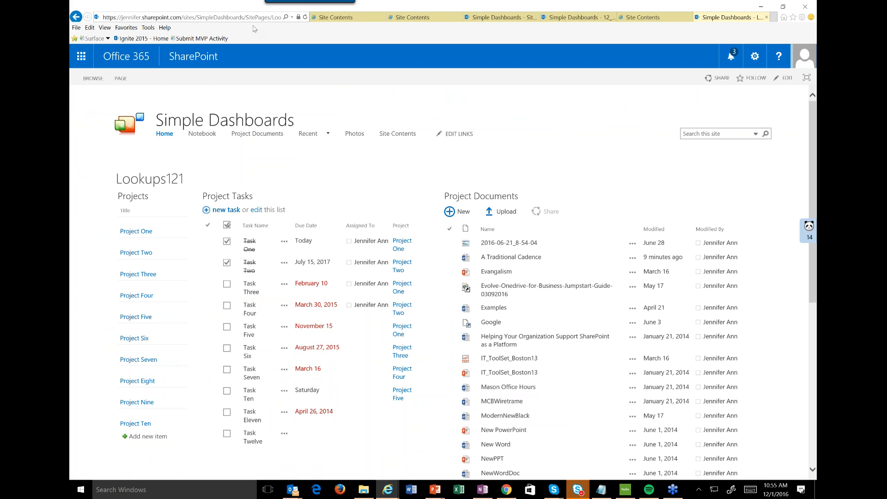
Put the Lookups121 page in edit mode and start a connection that sends a row of data from Projects to Project Tasks.
left_click(757, 57)
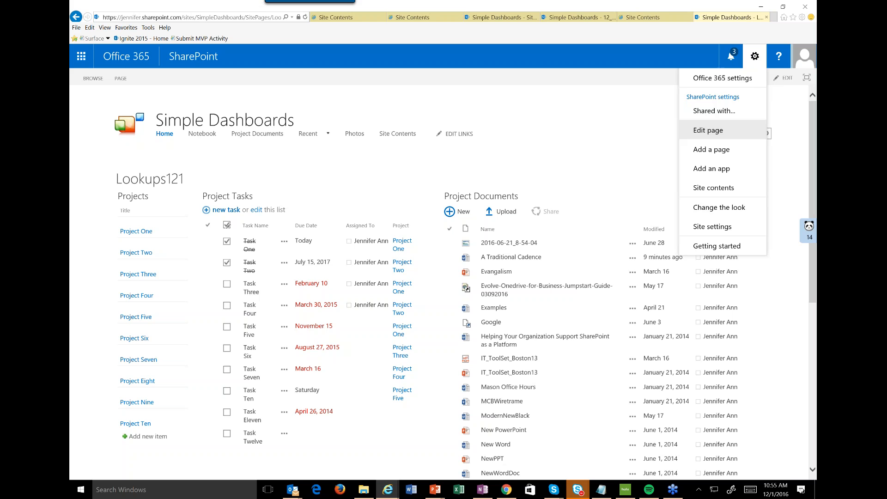
left_click(708, 131)
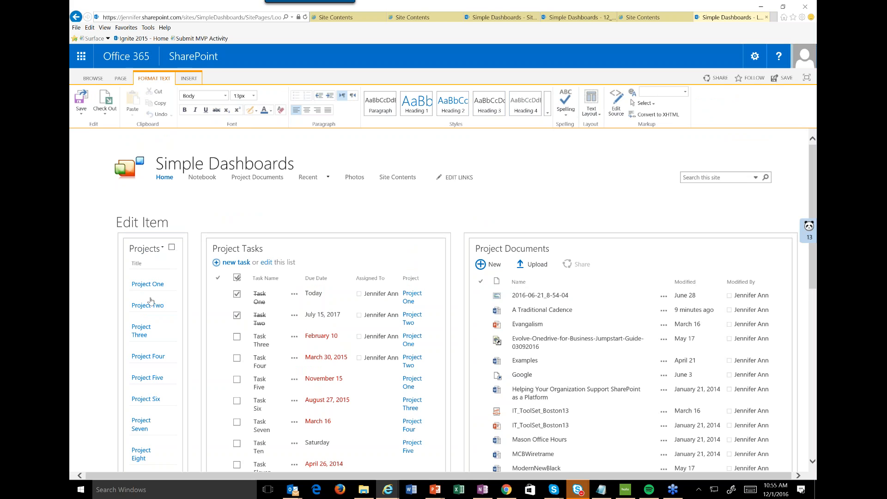
left_click(162, 248)
left_click(137, 292)
left_click(165, 248)
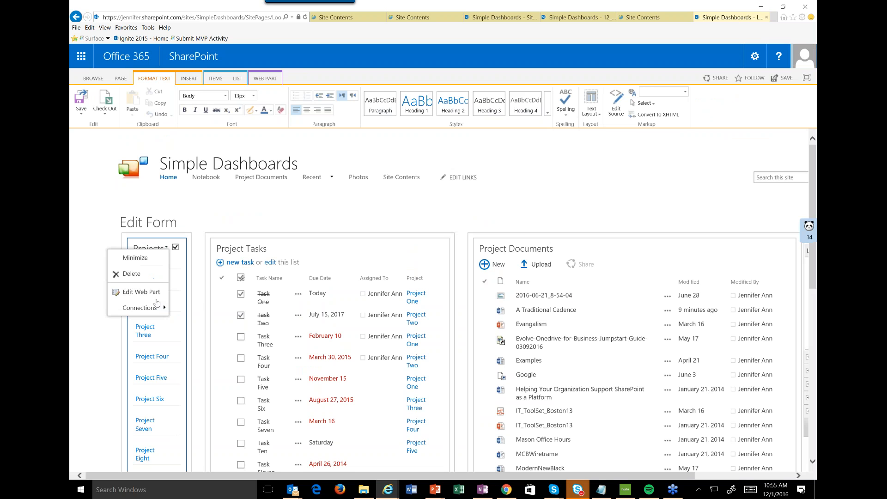
mouse_move(153, 313)
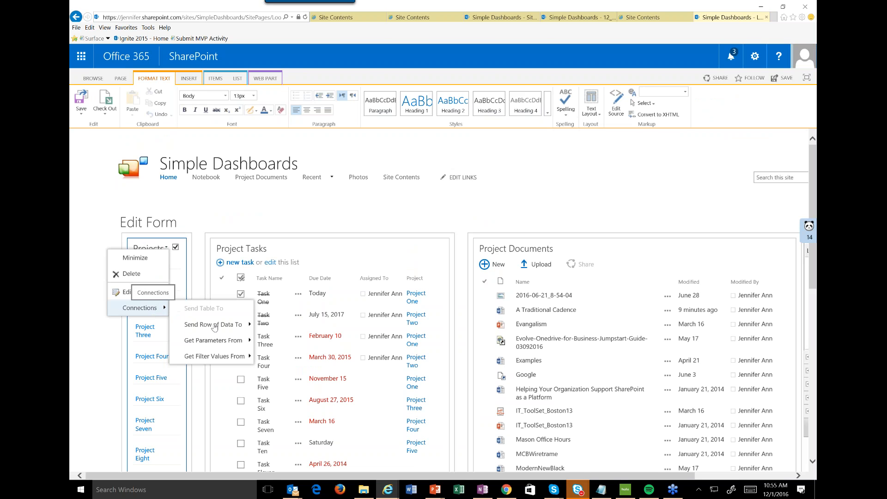
mouse_move(213, 325)
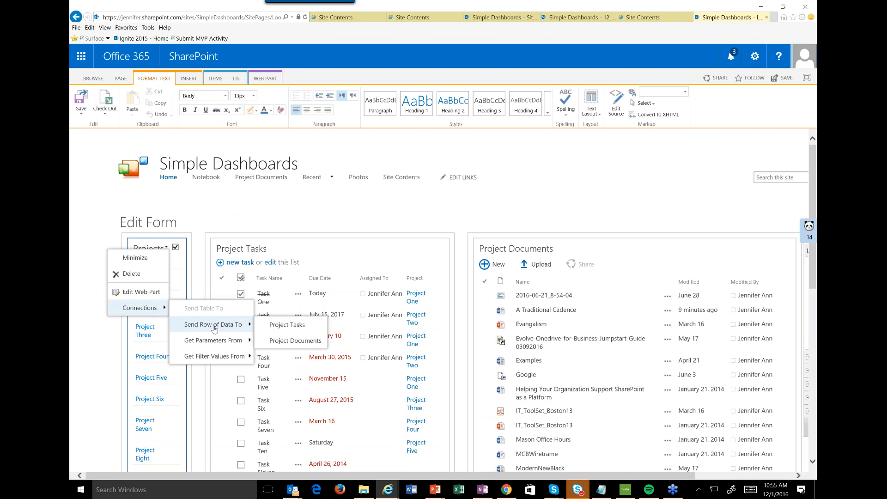
left_click(292, 328)
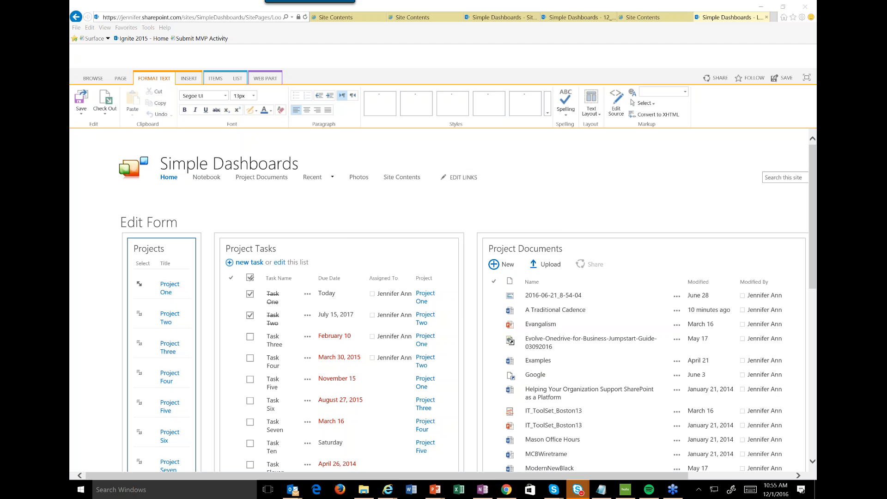
Configure the Project Tasks connection as Get Filter Values From, with Title as provider field and Project as consumer field.
left_click(483, 259)
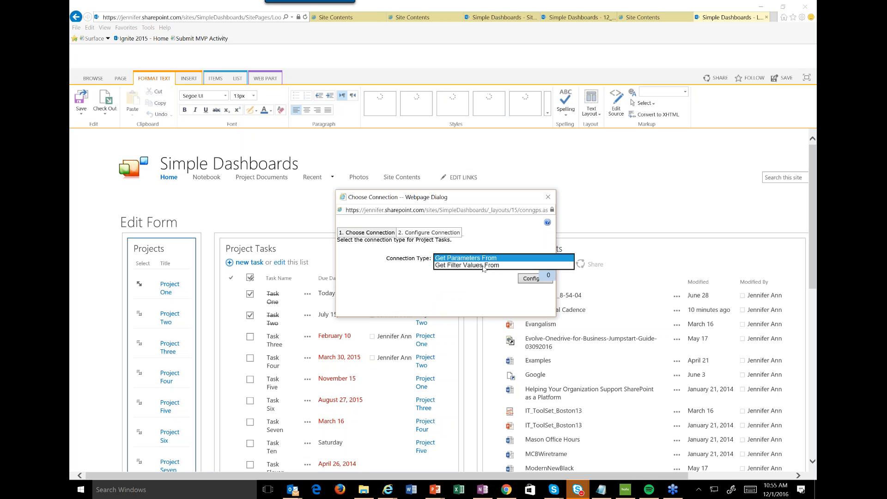
left_click(525, 265)
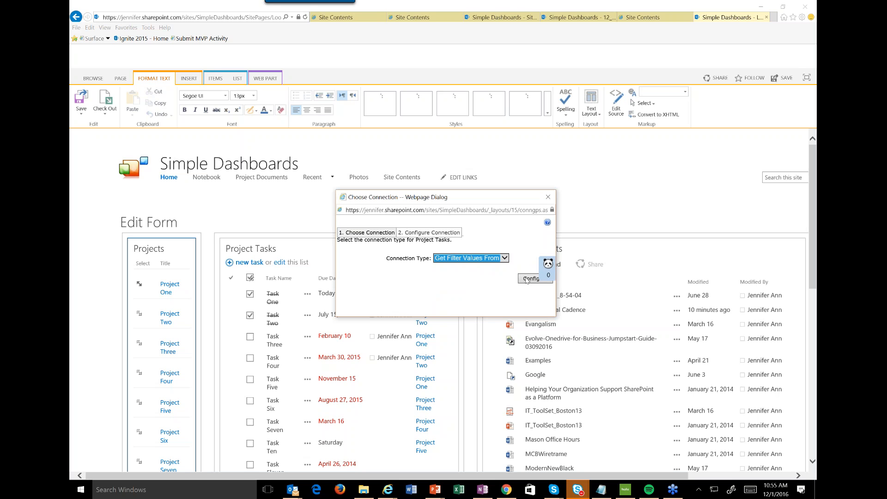
left_click(529, 278)
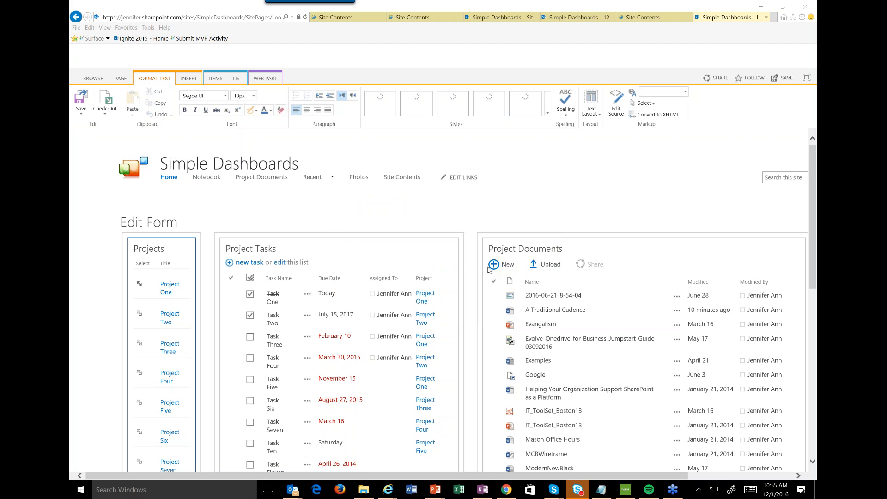
left_click(442, 275)
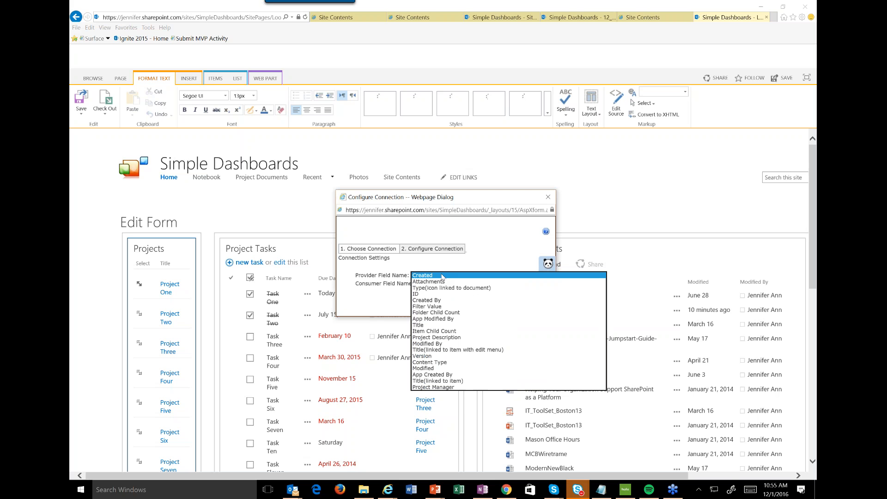
left_click(420, 325)
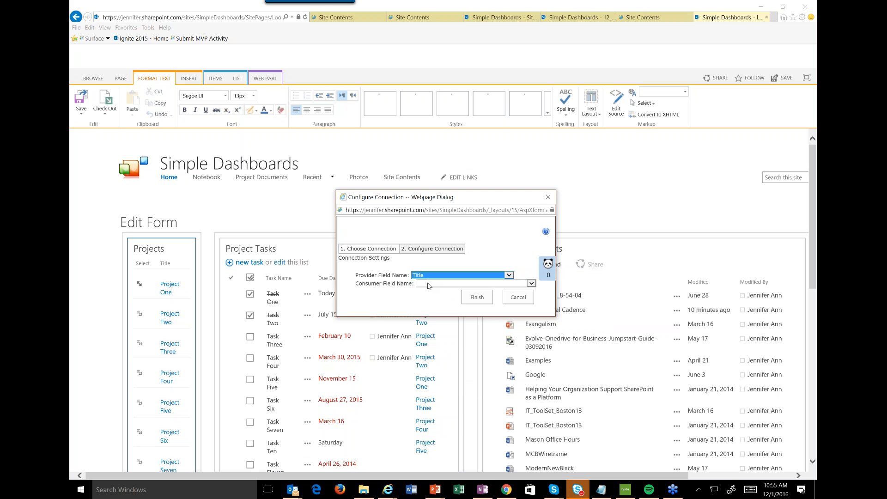
left_click(476, 284)
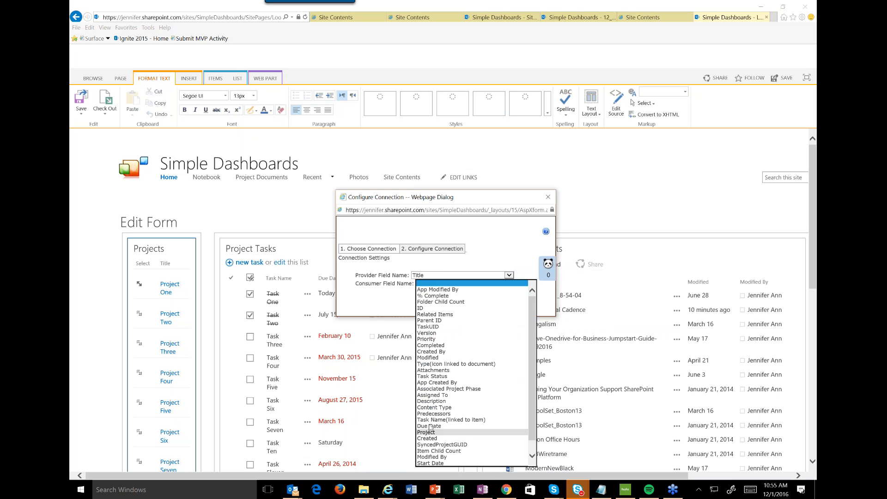
left_click(426, 432)
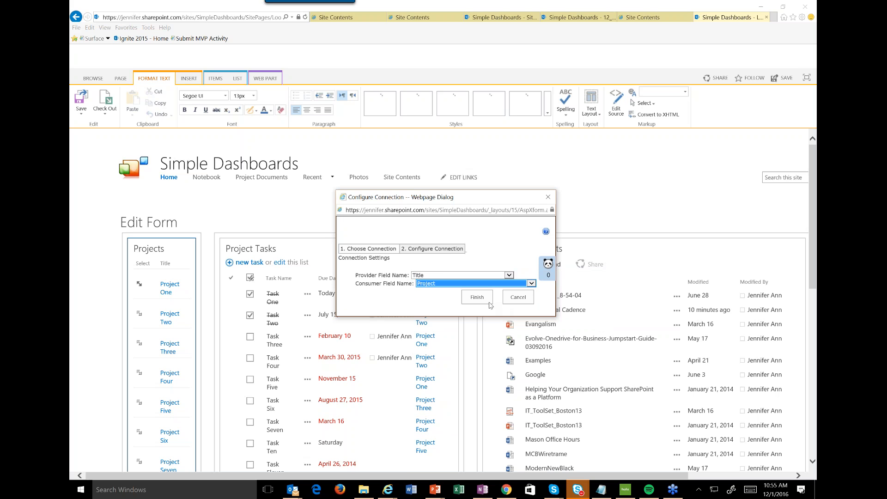
left_click(477, 297)
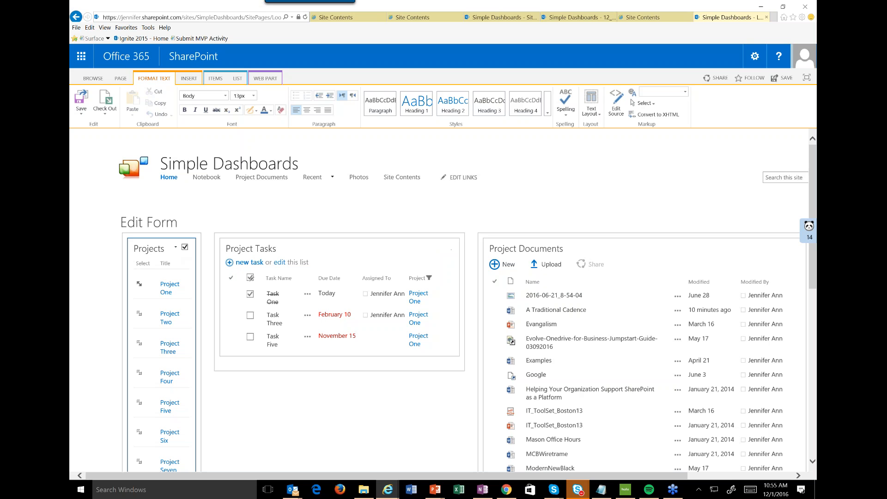
Start a connection sending a row of data from Projects to Project Documents, with the type Get Filter Values From.
left_click(176, 248)
mouse_move(165, 312)
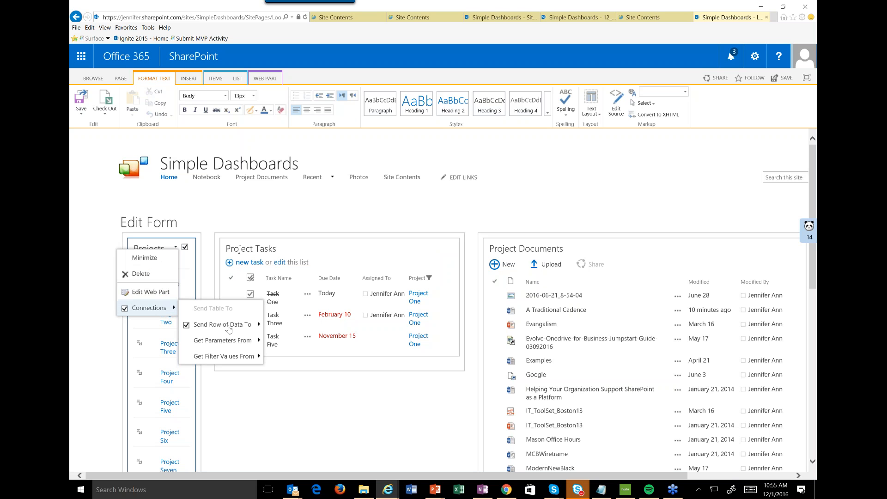
mouse_move(231, 325)
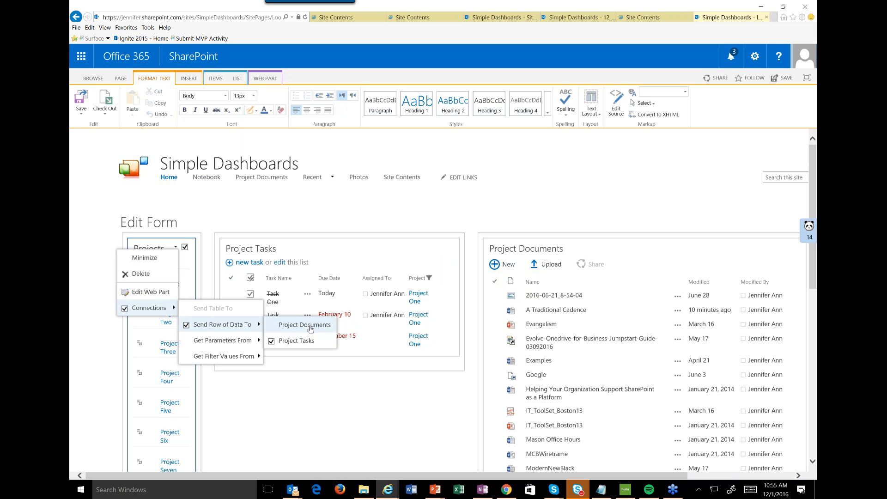
left_click(308, 326)
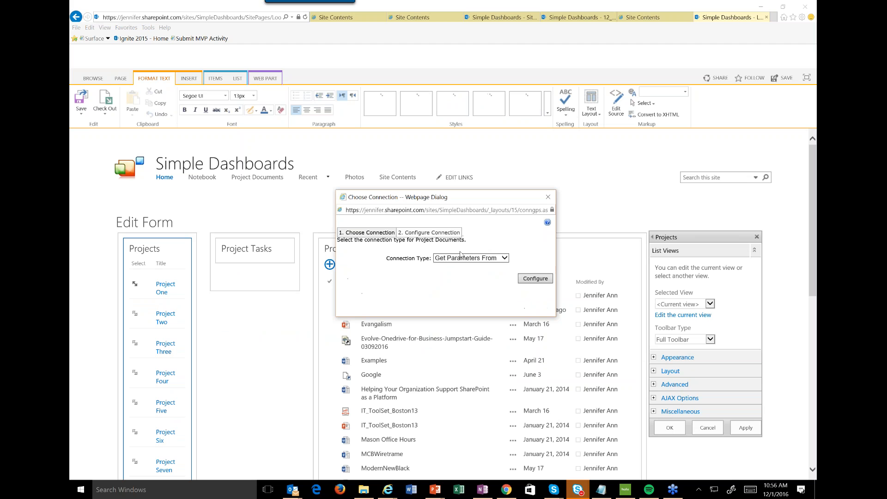
left_click(467, 258)
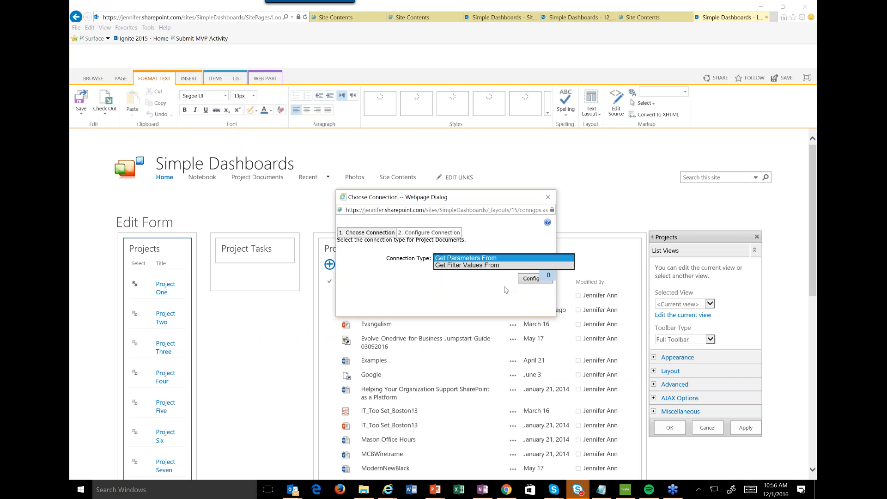
left_click(517, 274)
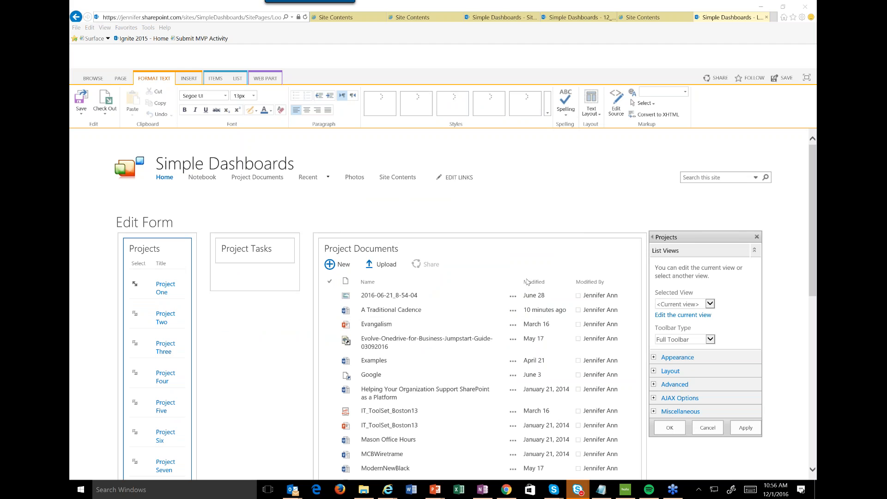
Finish the Project Documents connection with Title as provider field and Project as consumer field, and save the page.
left_click(434, 276)
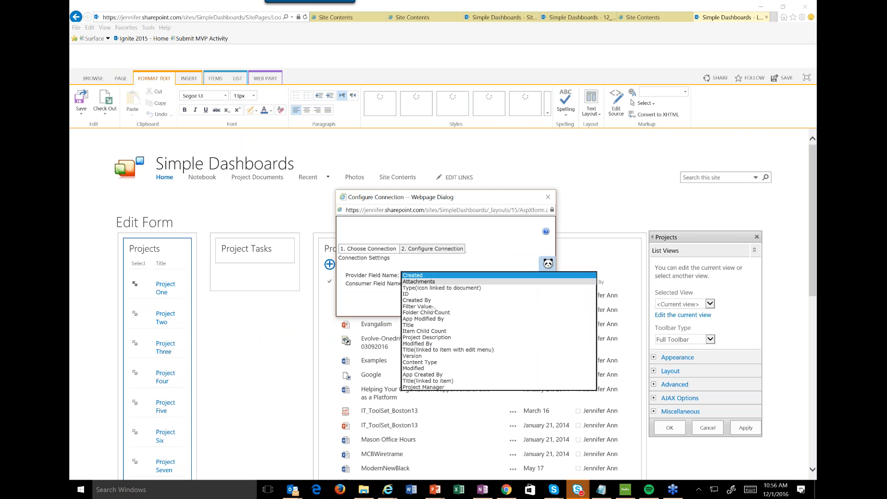
left_click(438, 324)
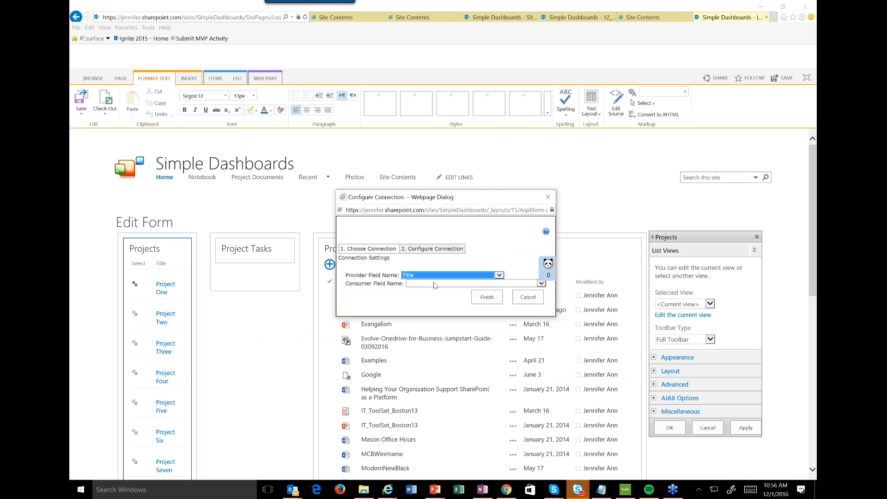
left_click(434, 284)
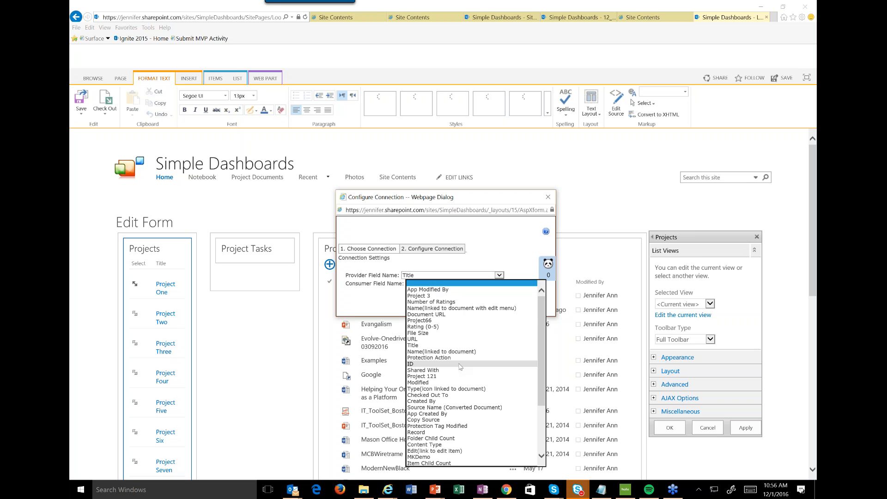
scroll(459, 366, "down", 2)
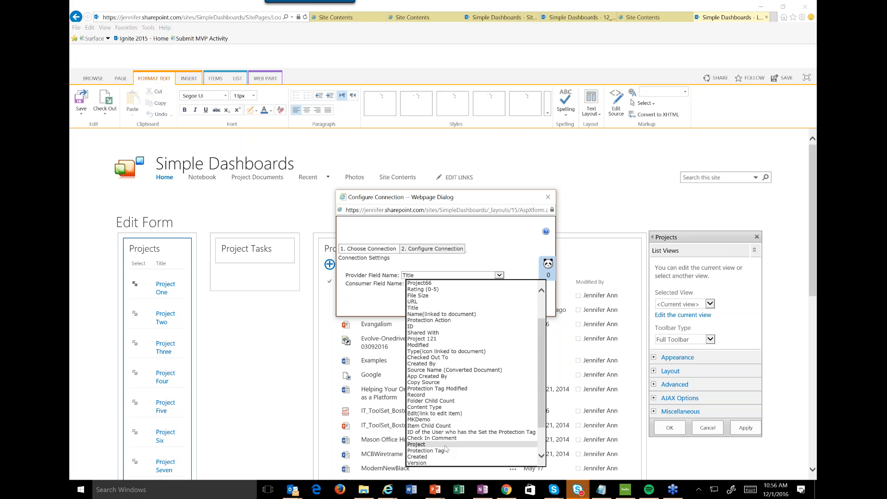
left_click(457, 446)
left_click(486, 297)
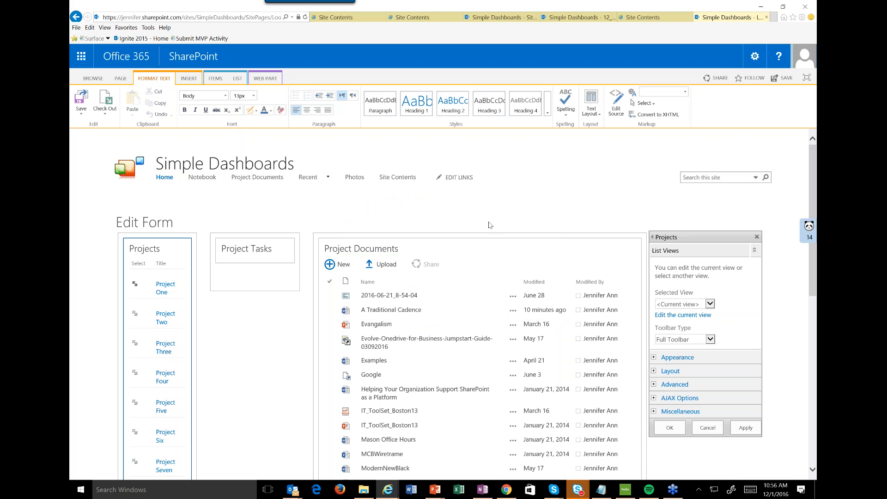
left_click(82, 102)
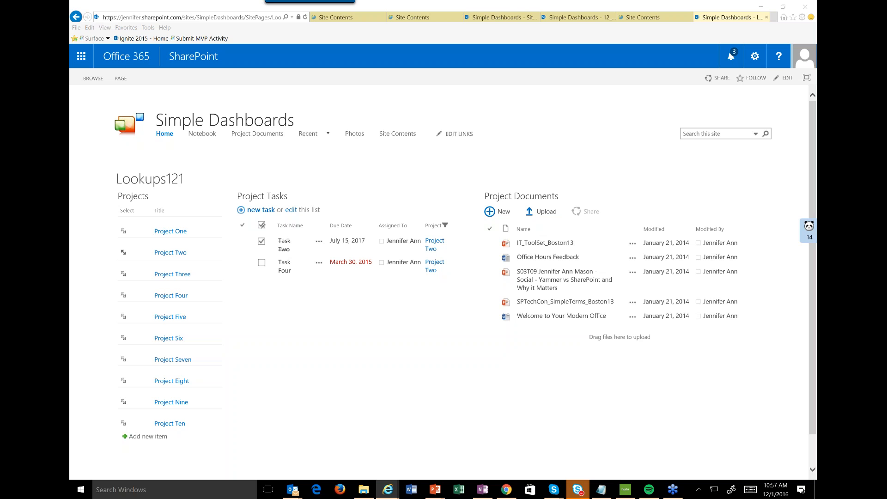
key("alt+Tab")
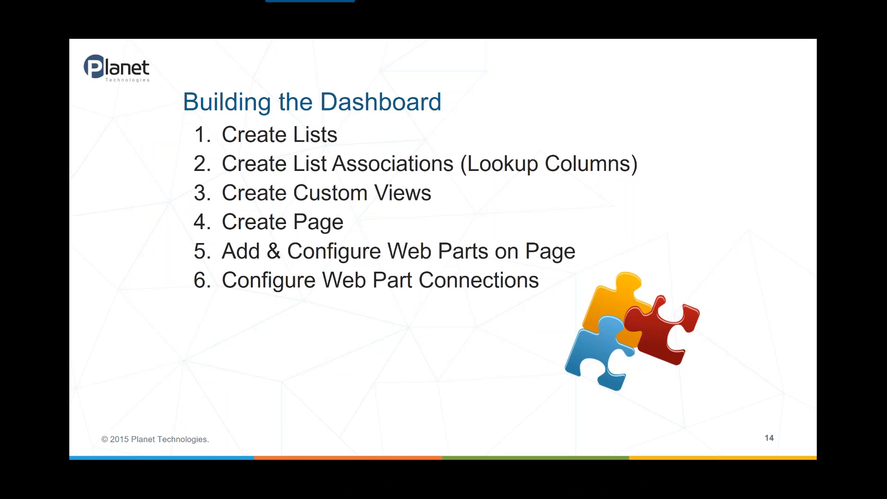
key("Right")
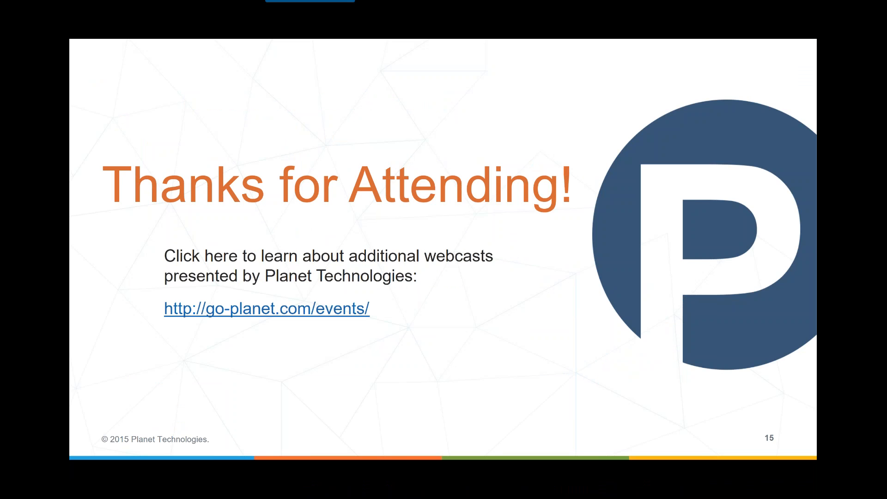